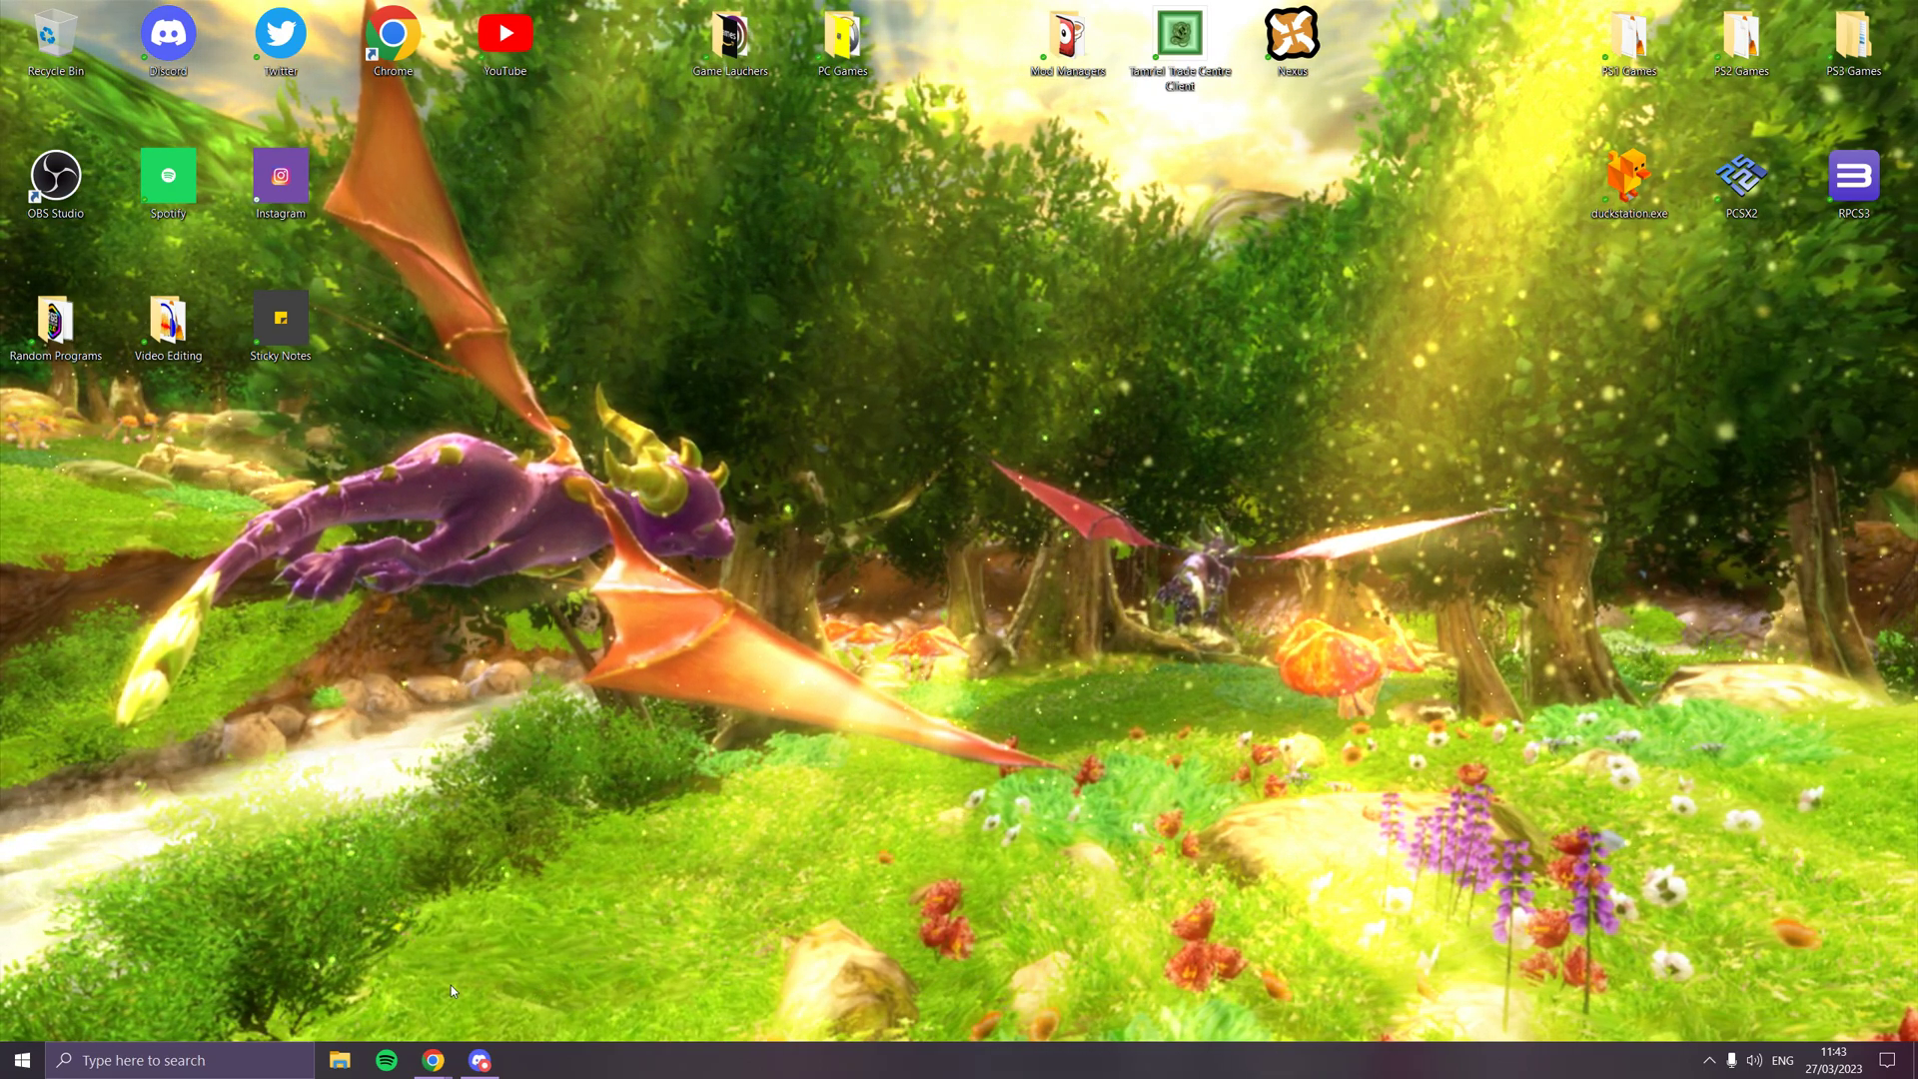
- Switch to Chrome and view the YouTube video "Skyrim mods list Guide: How to AUTO install 350+ Graphics Overhaul mods!"
mouse_move(432, 1059)
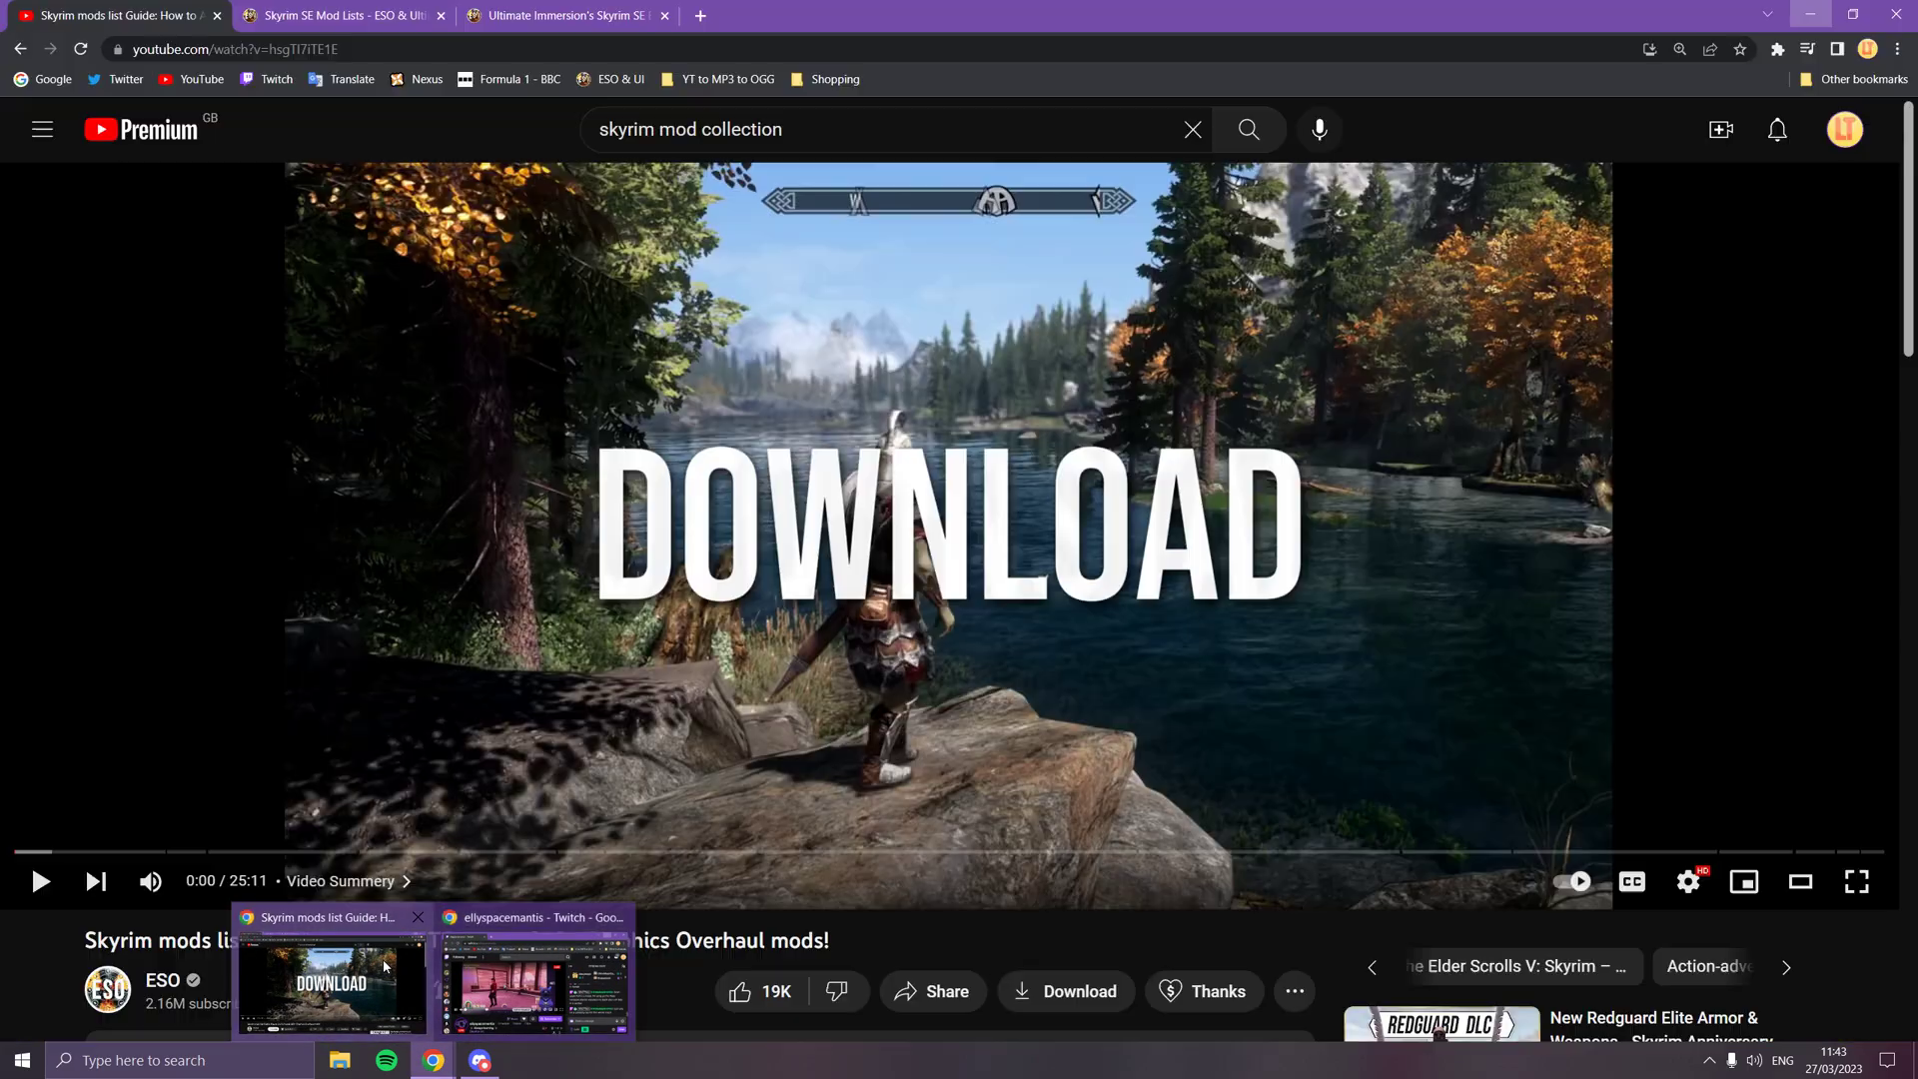
click(387, 966)
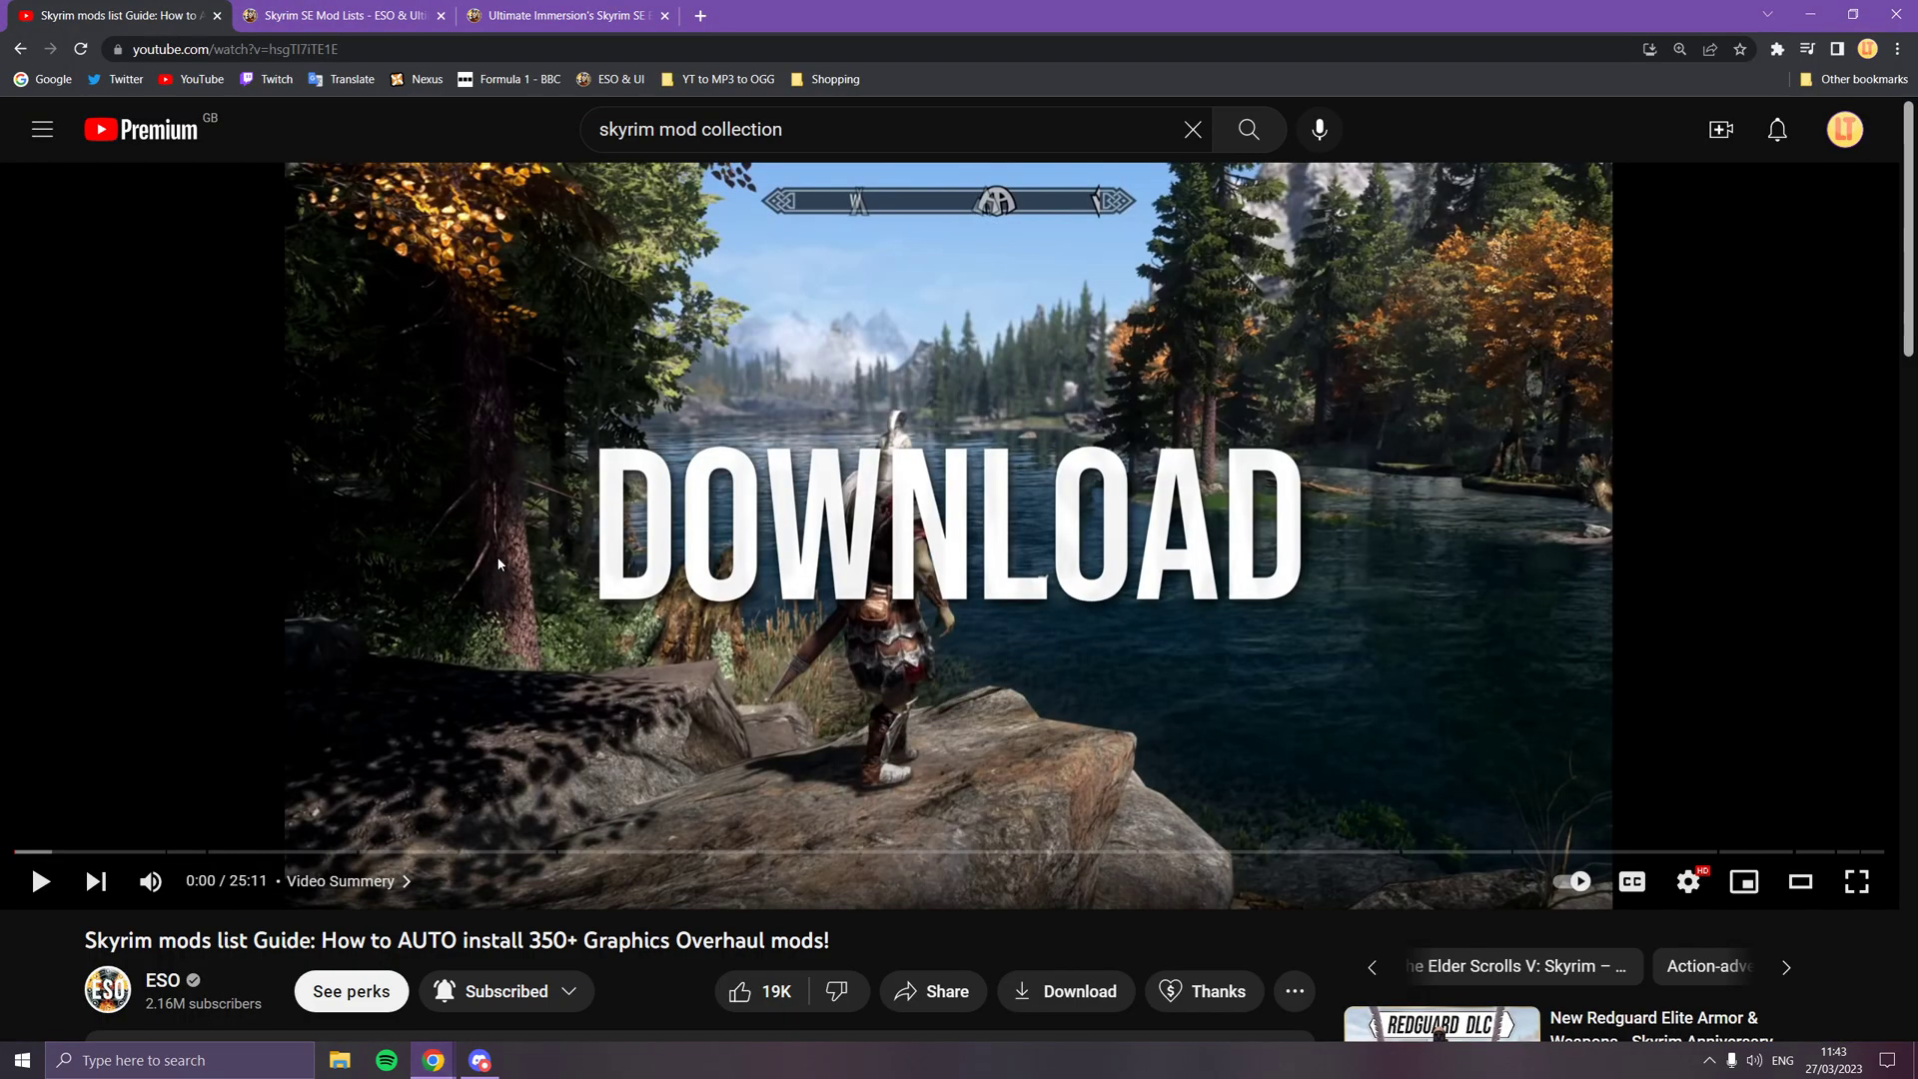
drag(86, 941, 894, 939)
click(894, 939)
- Launch Steam and open The Elder Scrolls V: Skyrim Special Edition in the game library
click(160, 1059)
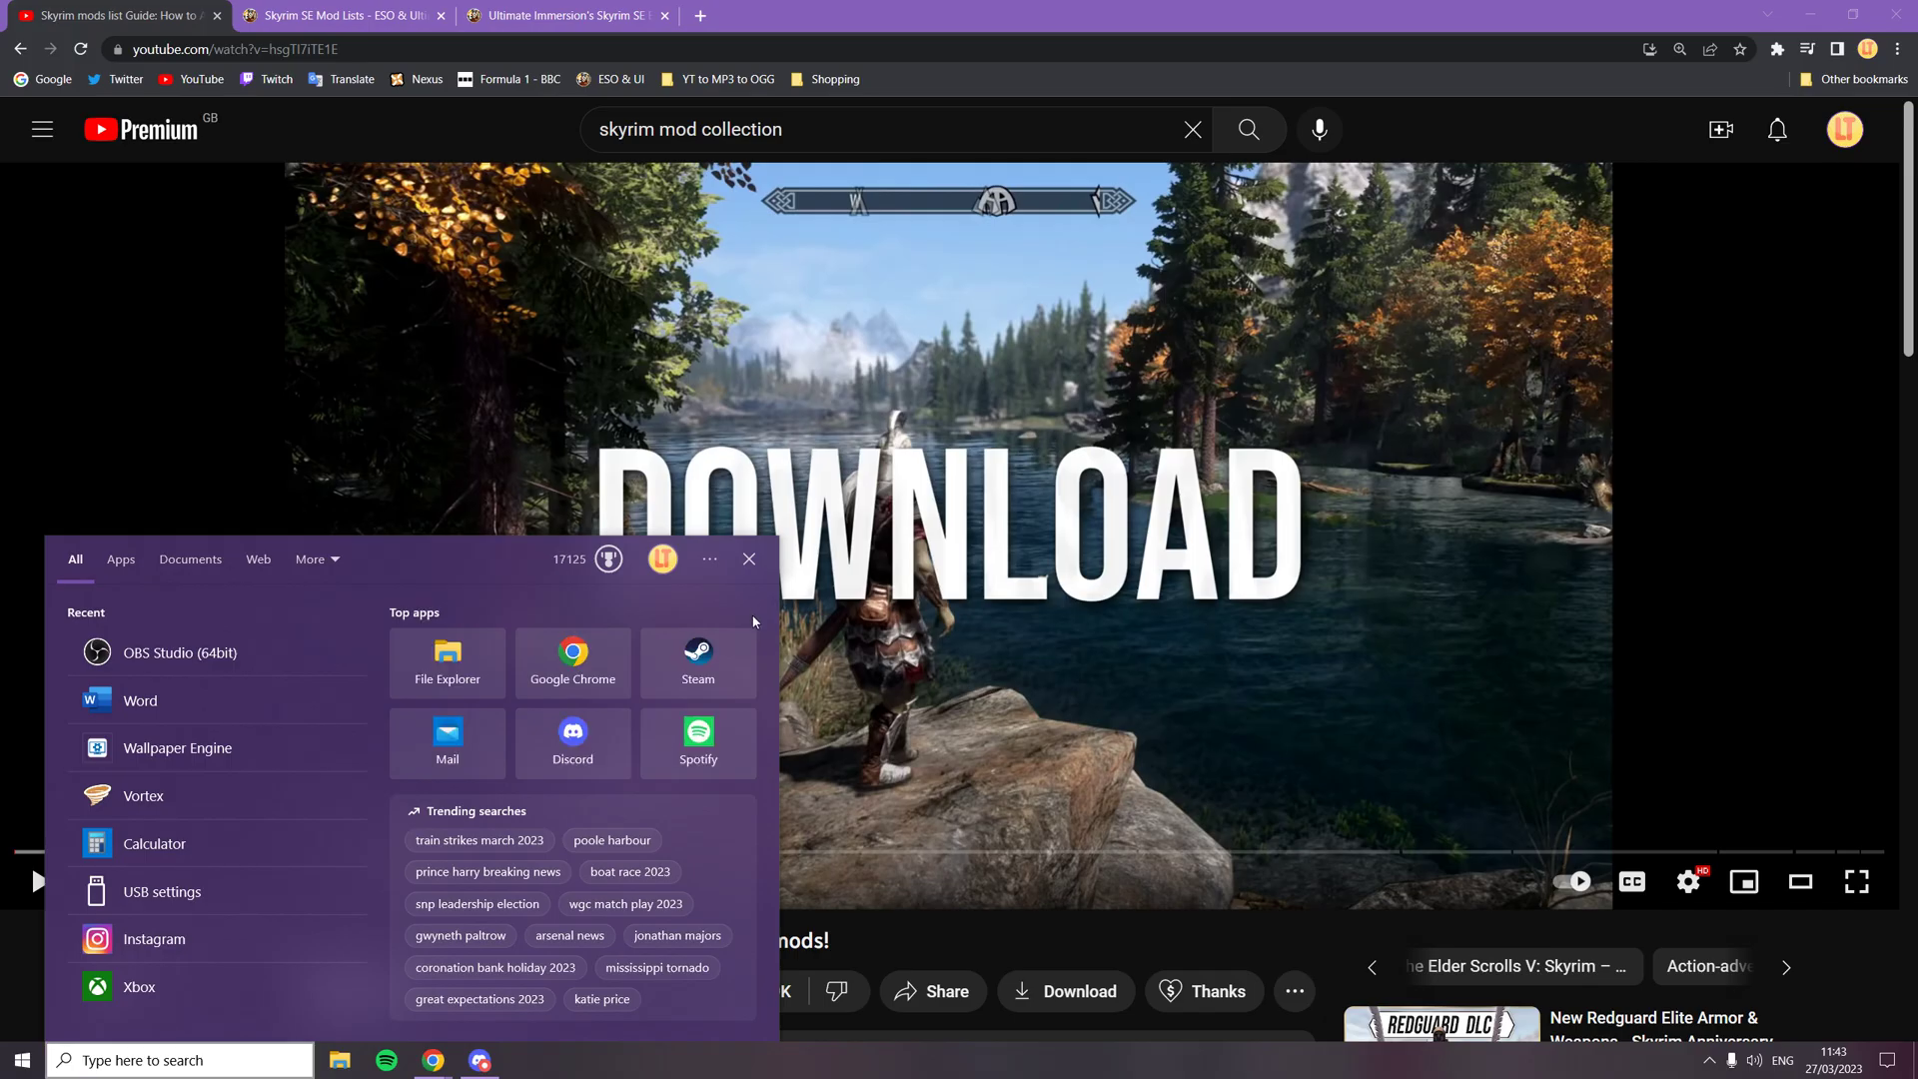
click(699, 659)
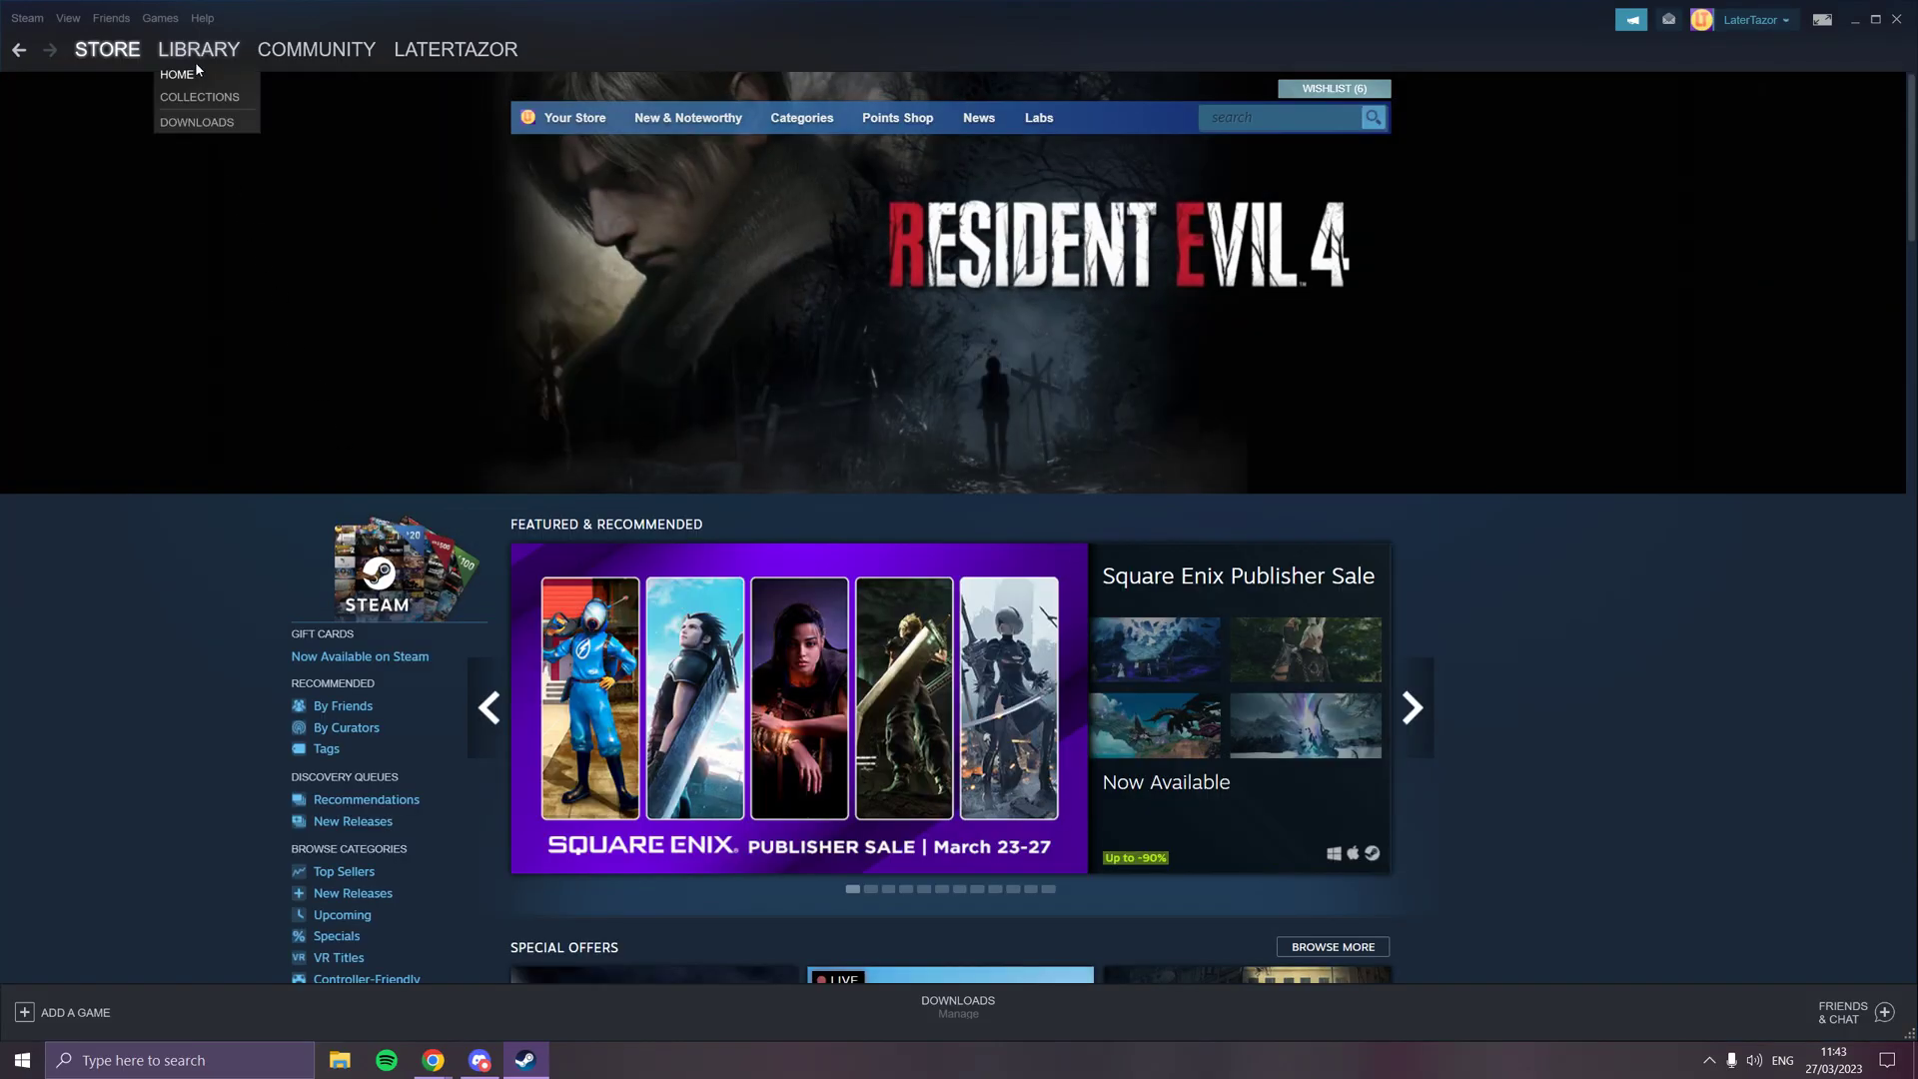
click(195, 62)
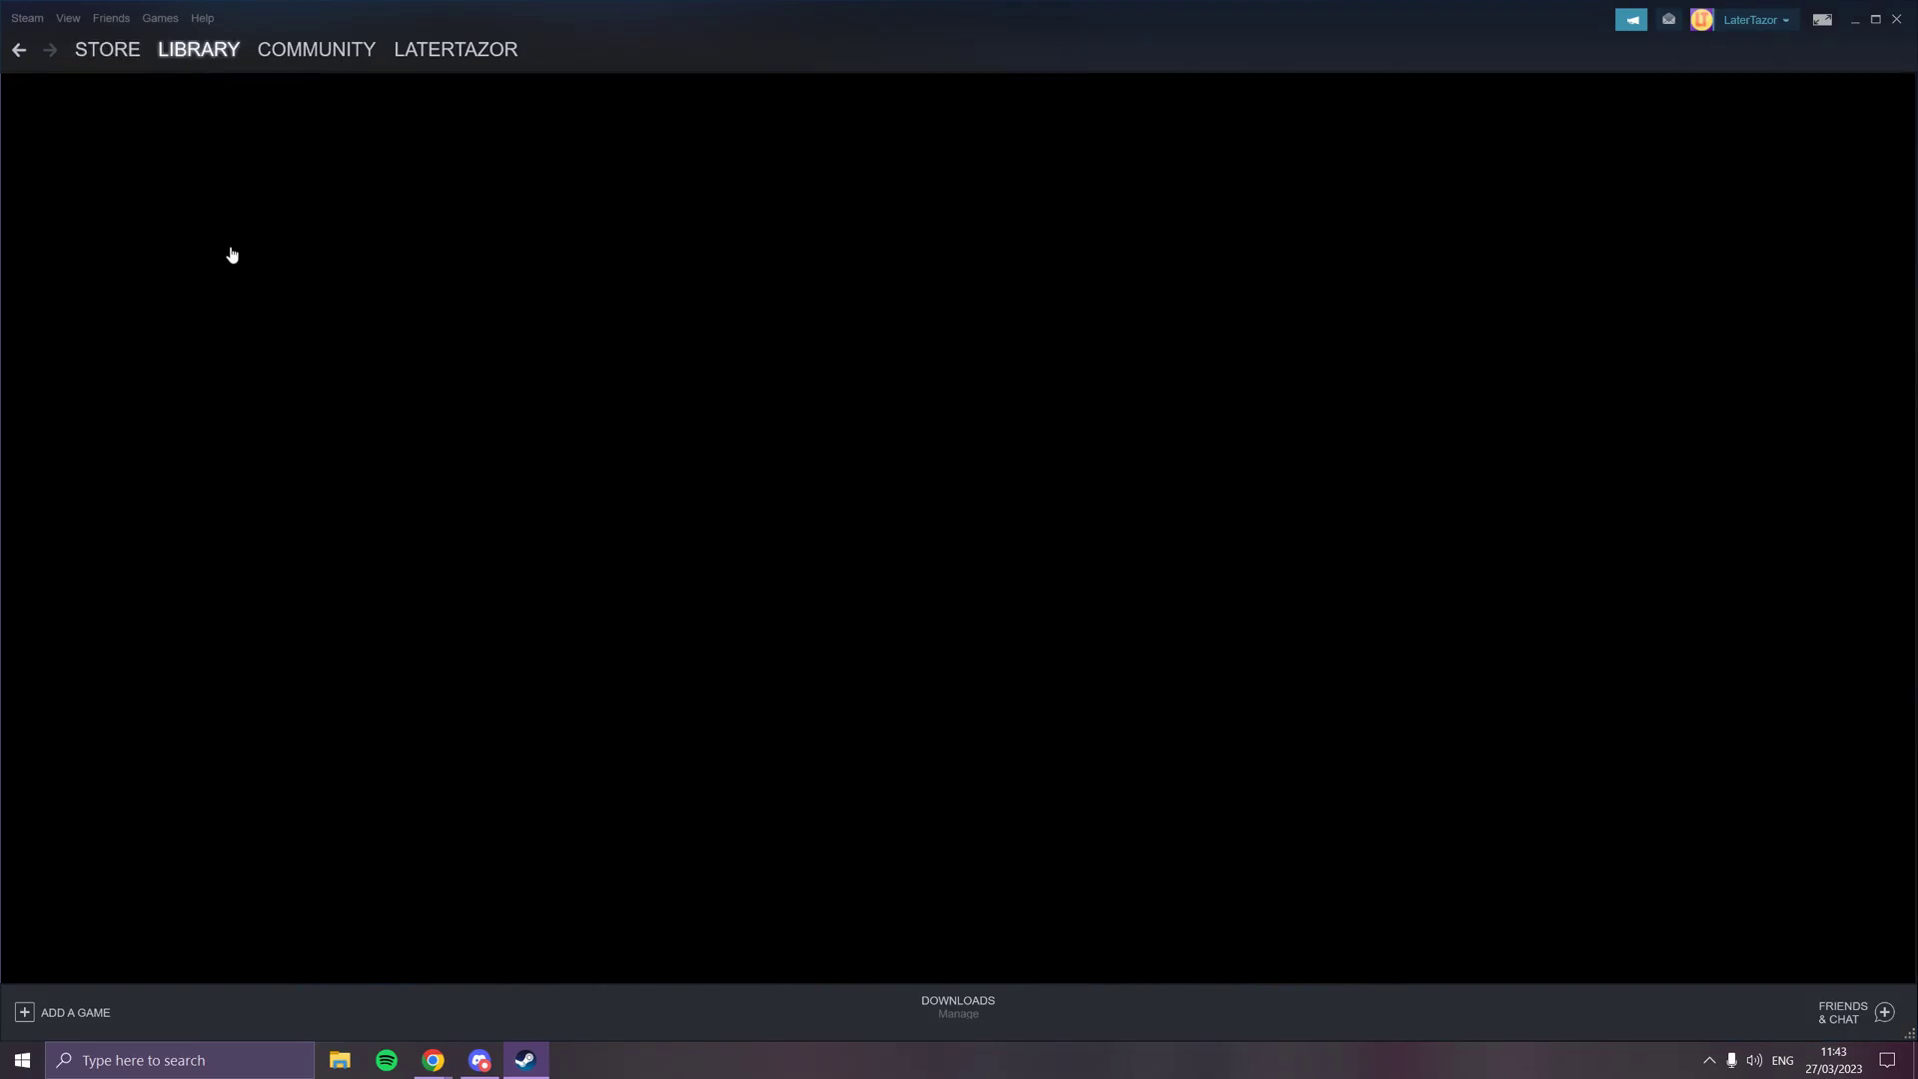
click(207, 455)
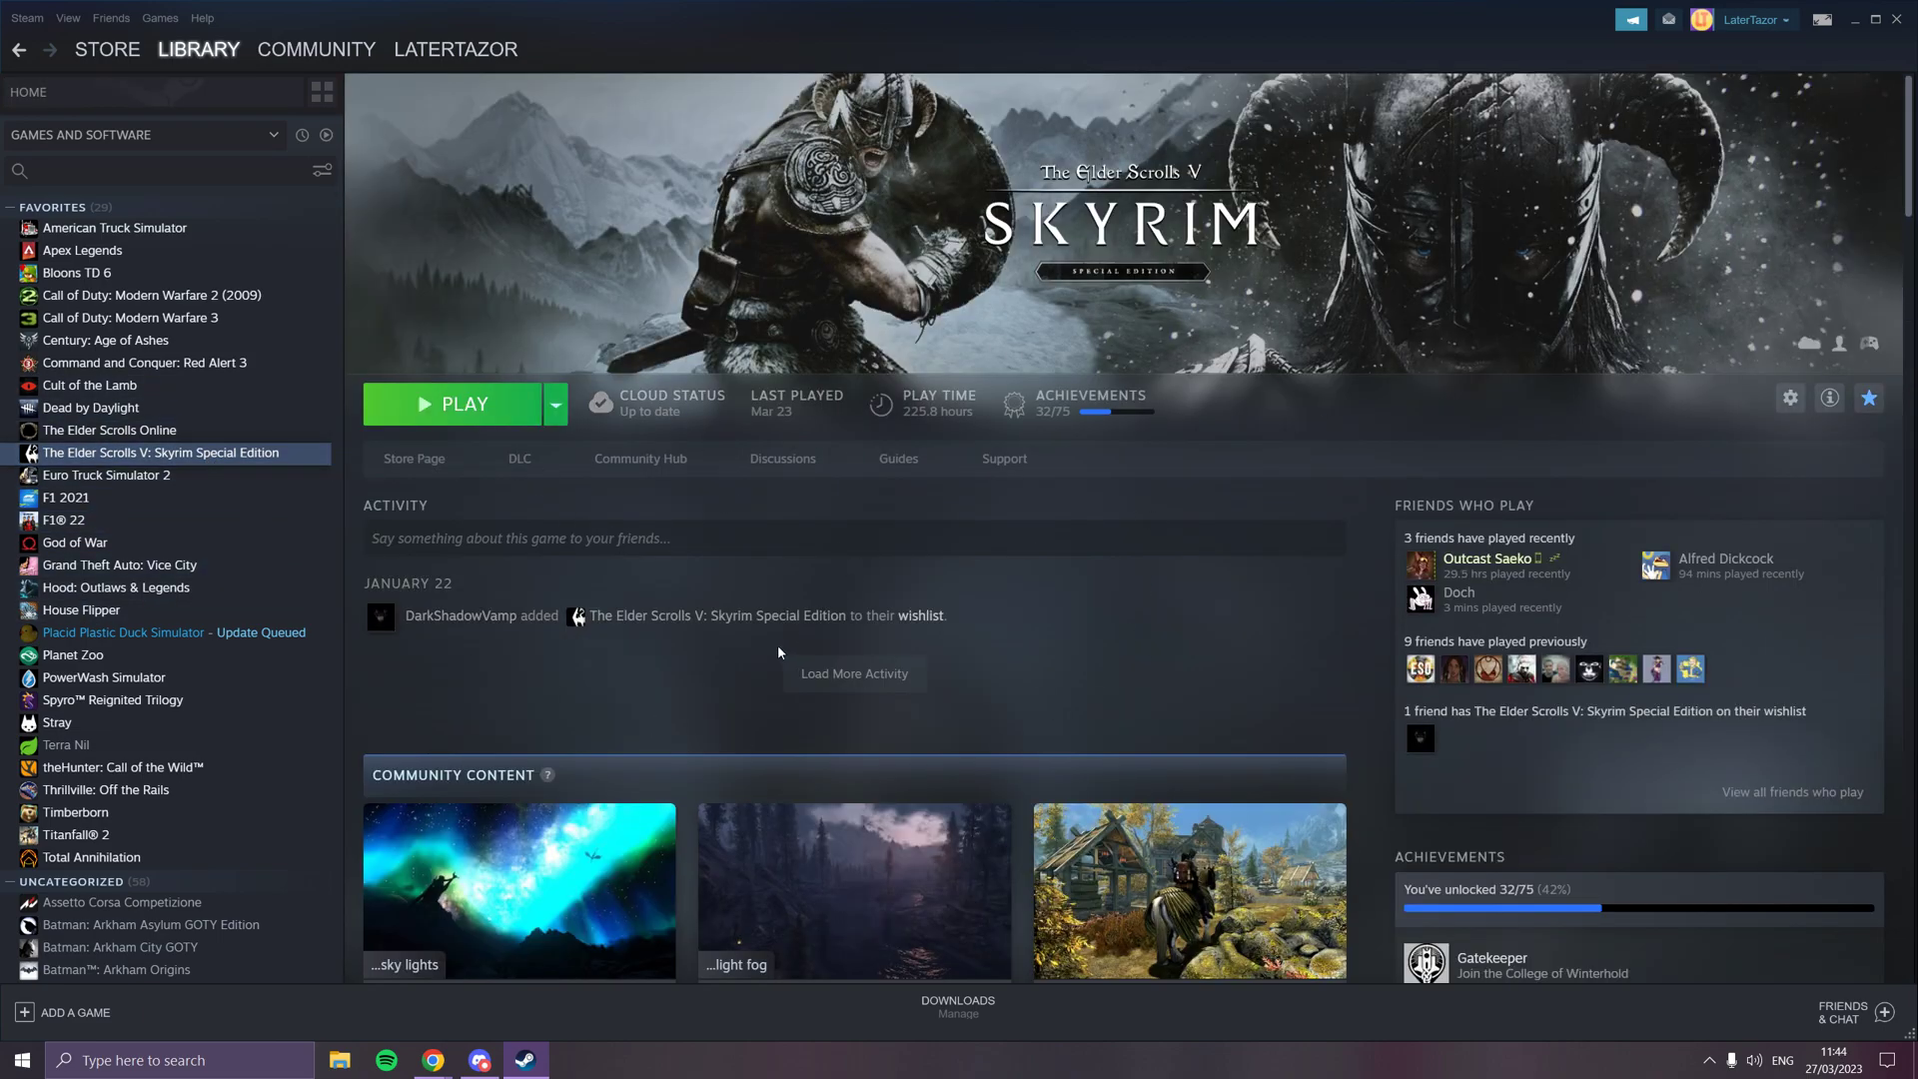
- Open the D:\SteamLibrary\steamapps\common folder in File Explorer
key(super+e)
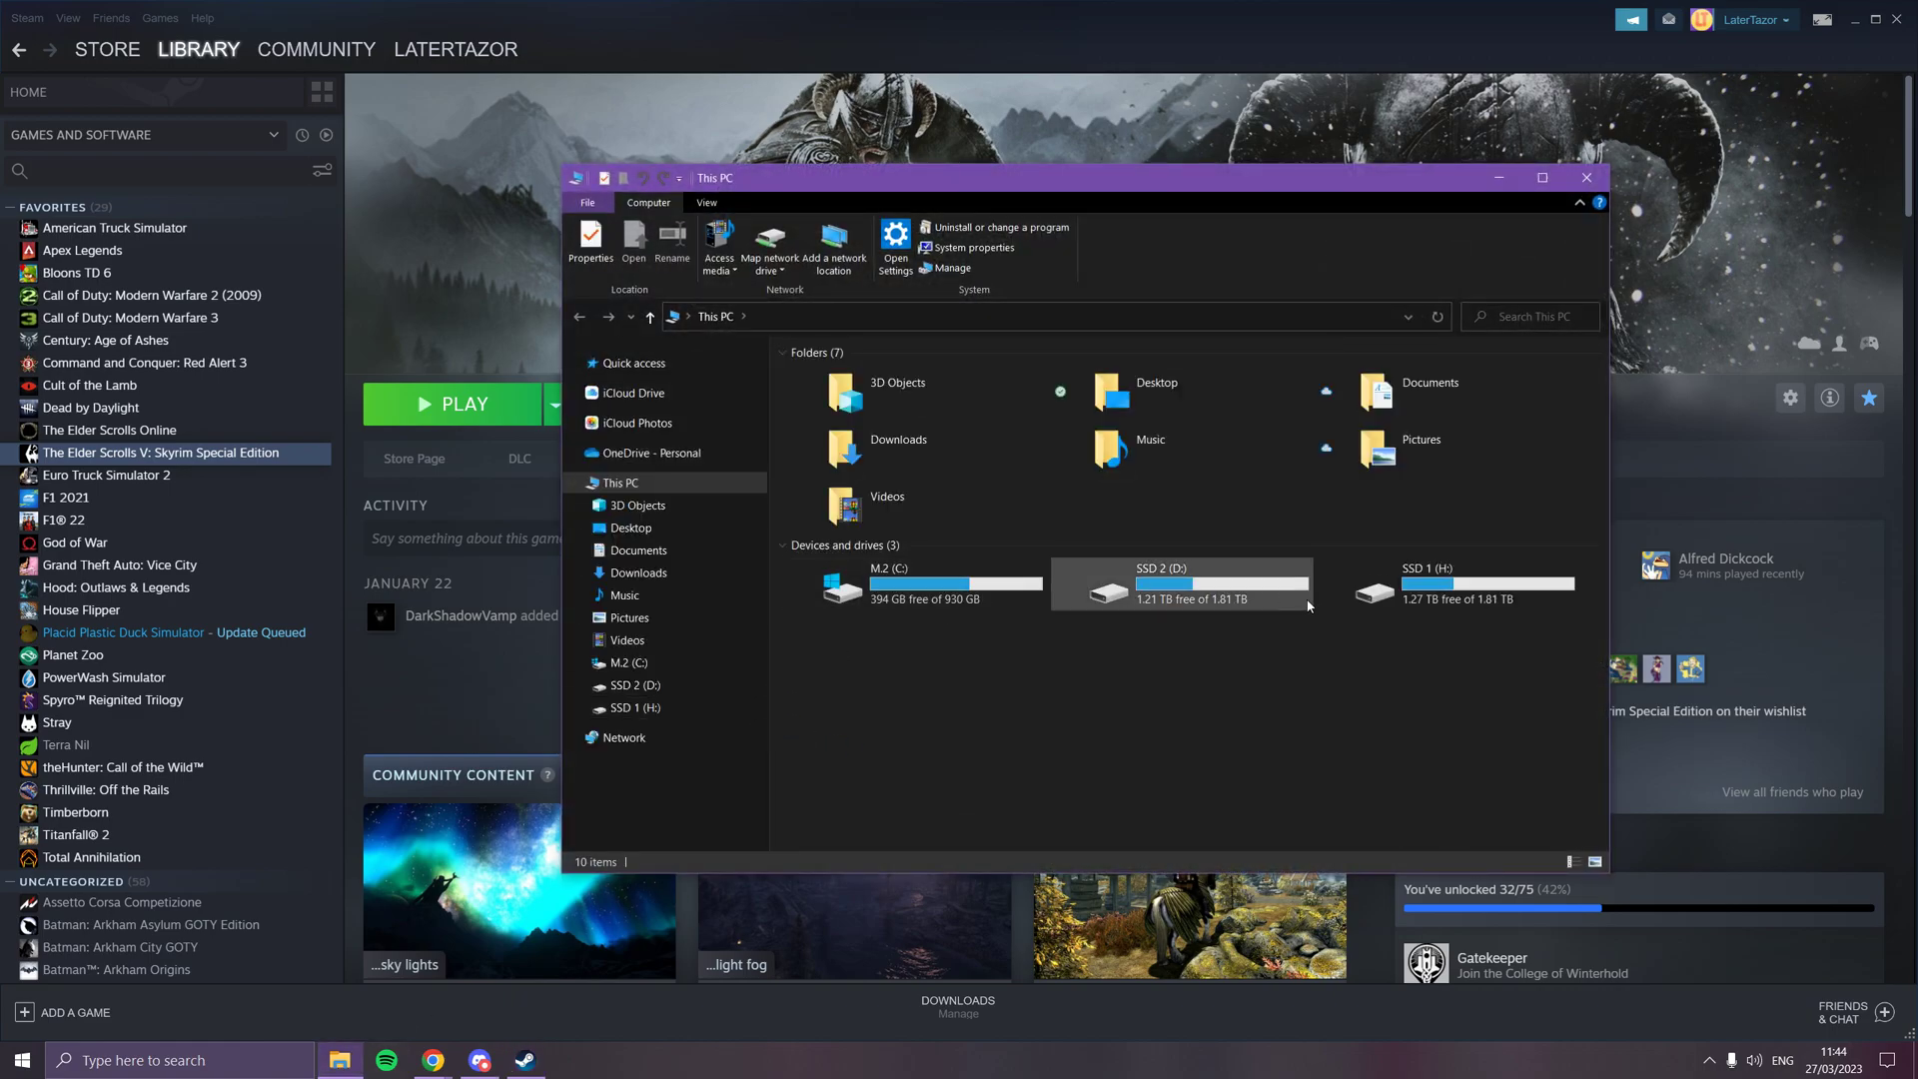
double_click(1199, 584)
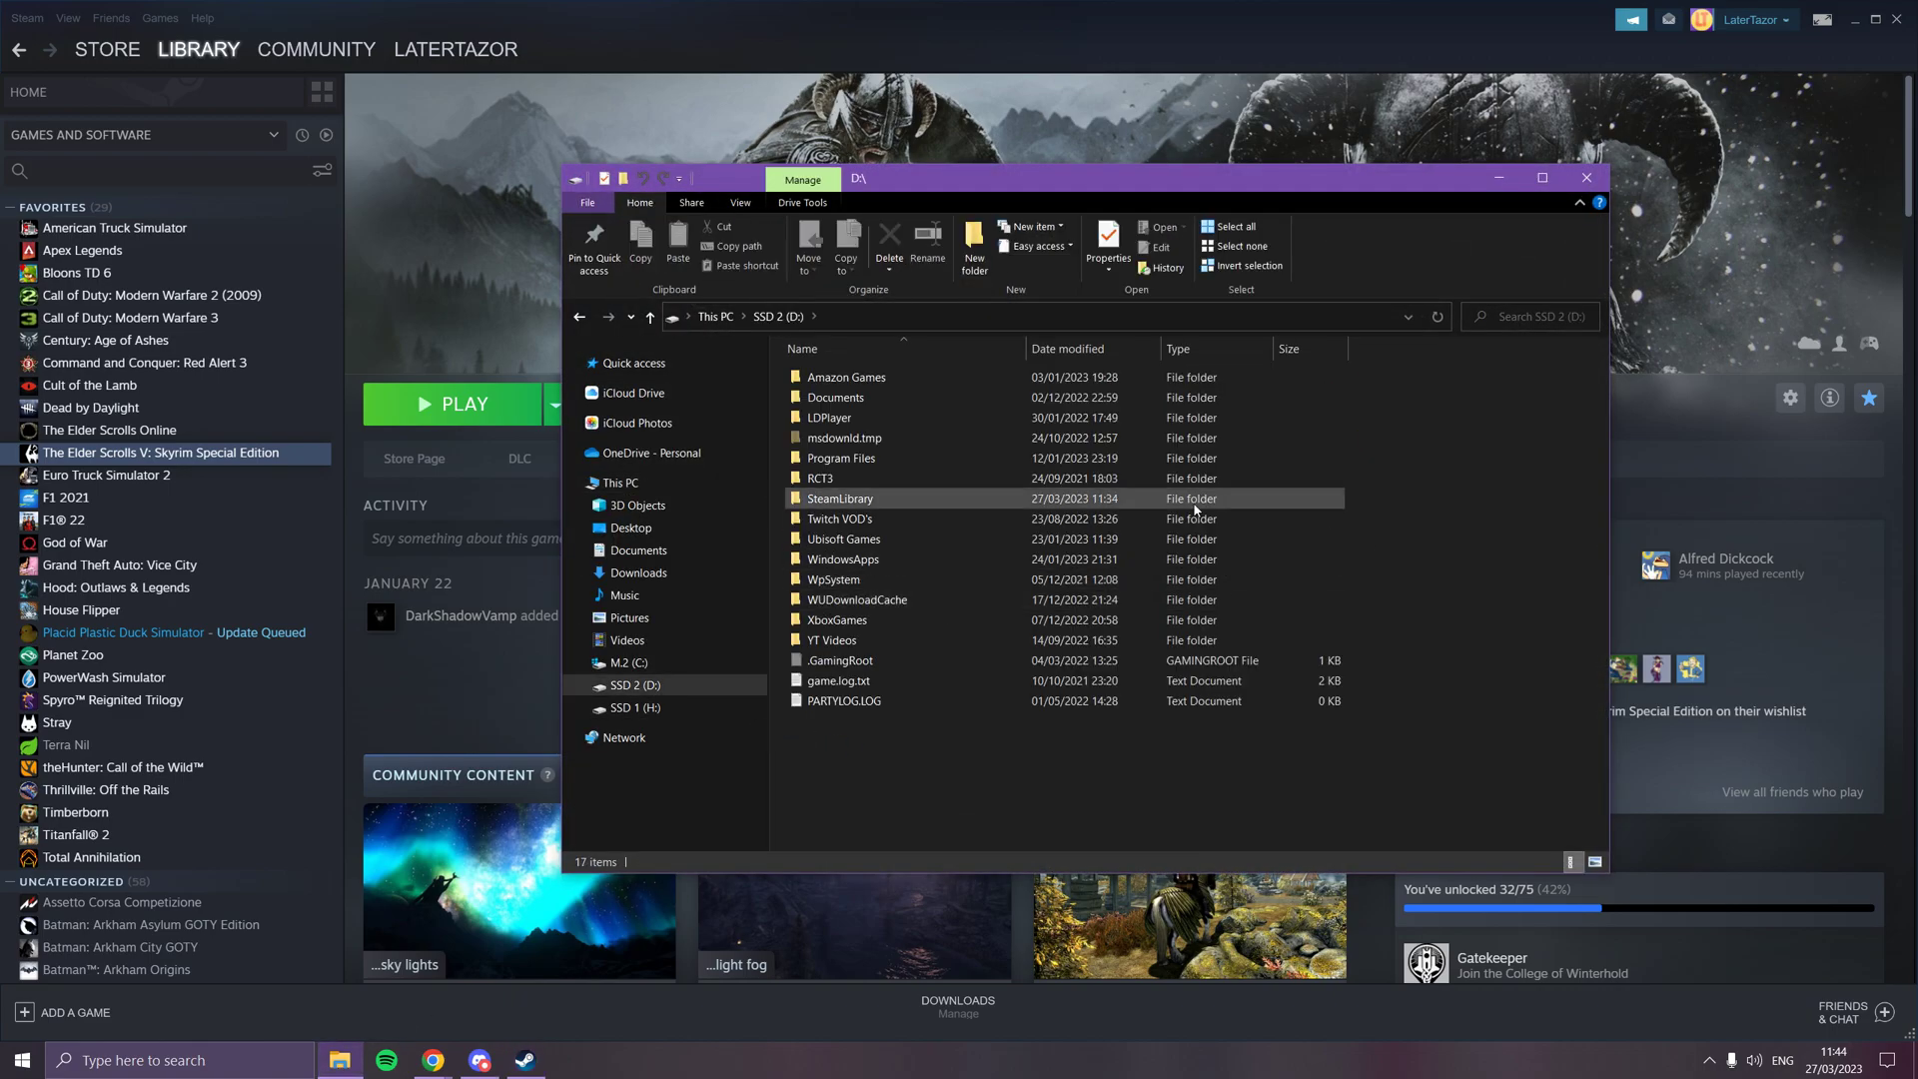
double_click(889, 504)
double_click(881, 399)
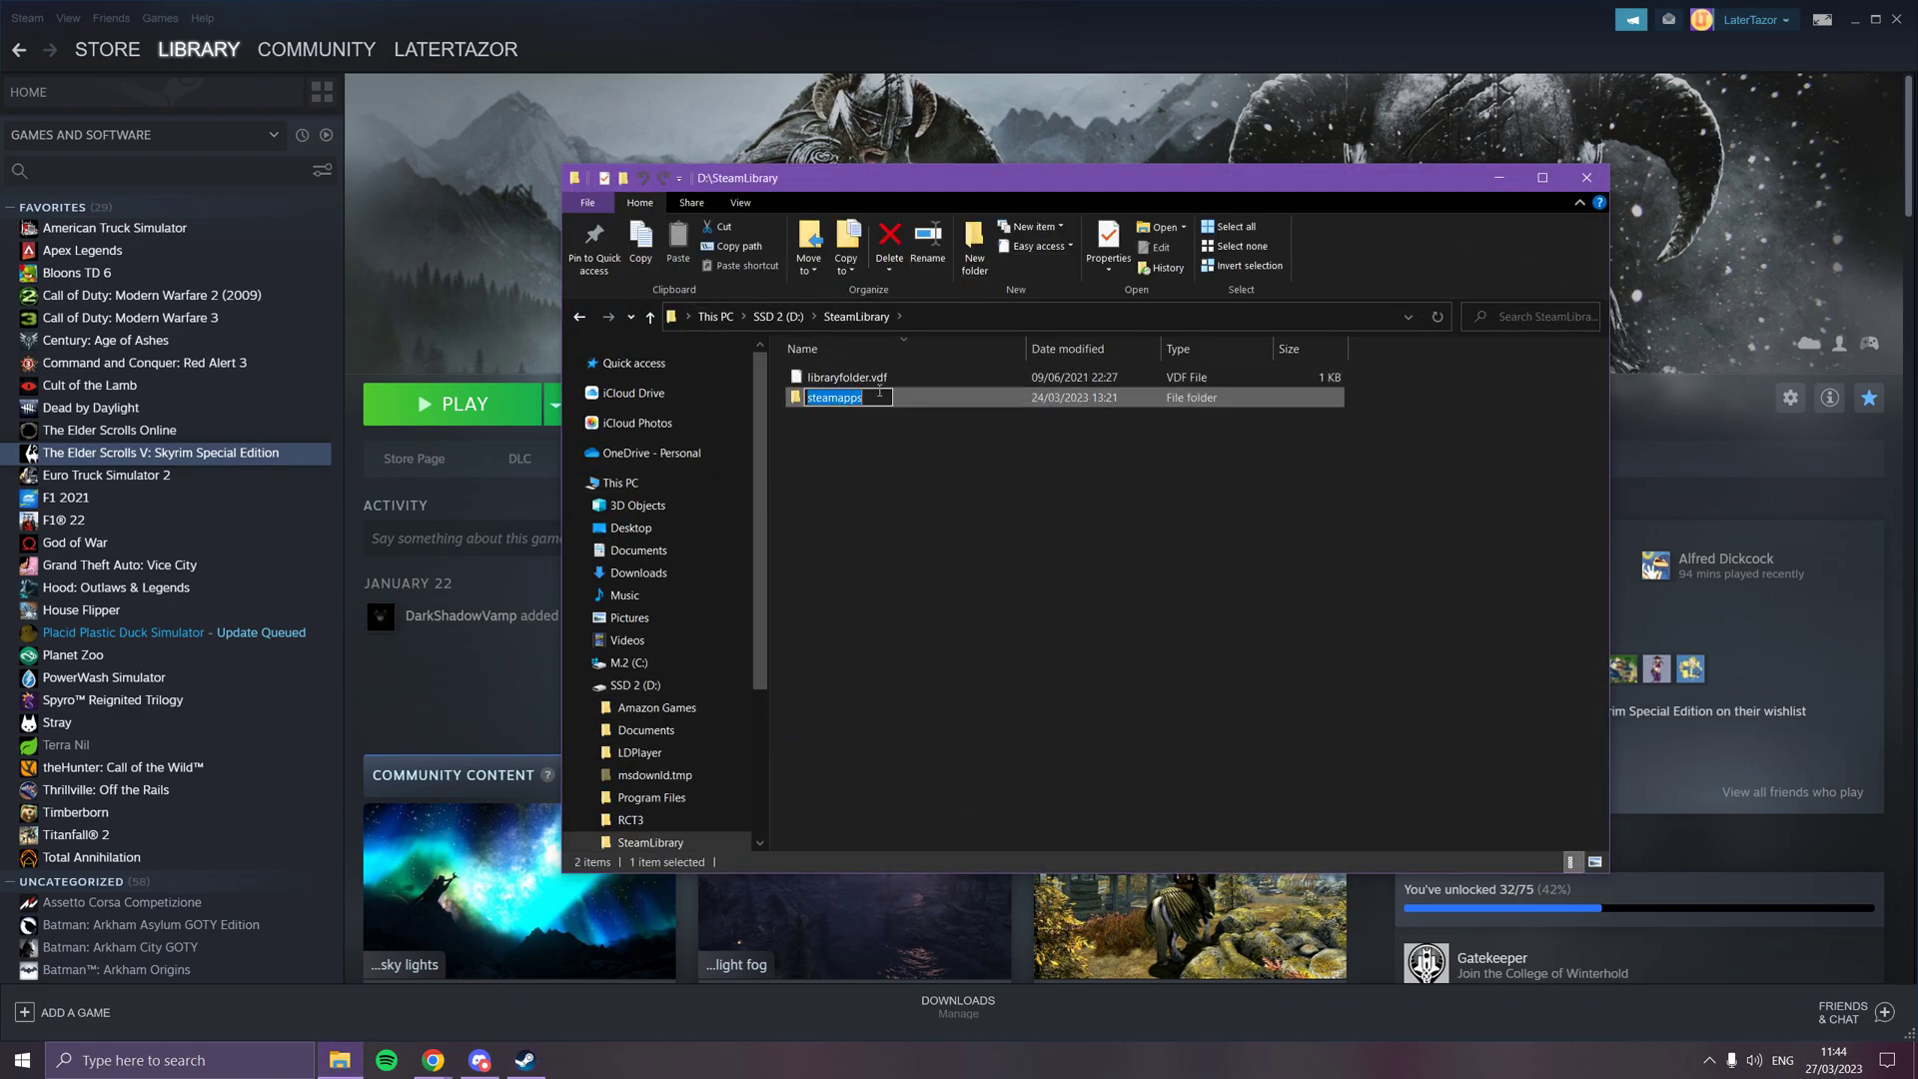
double_click(827, 353)
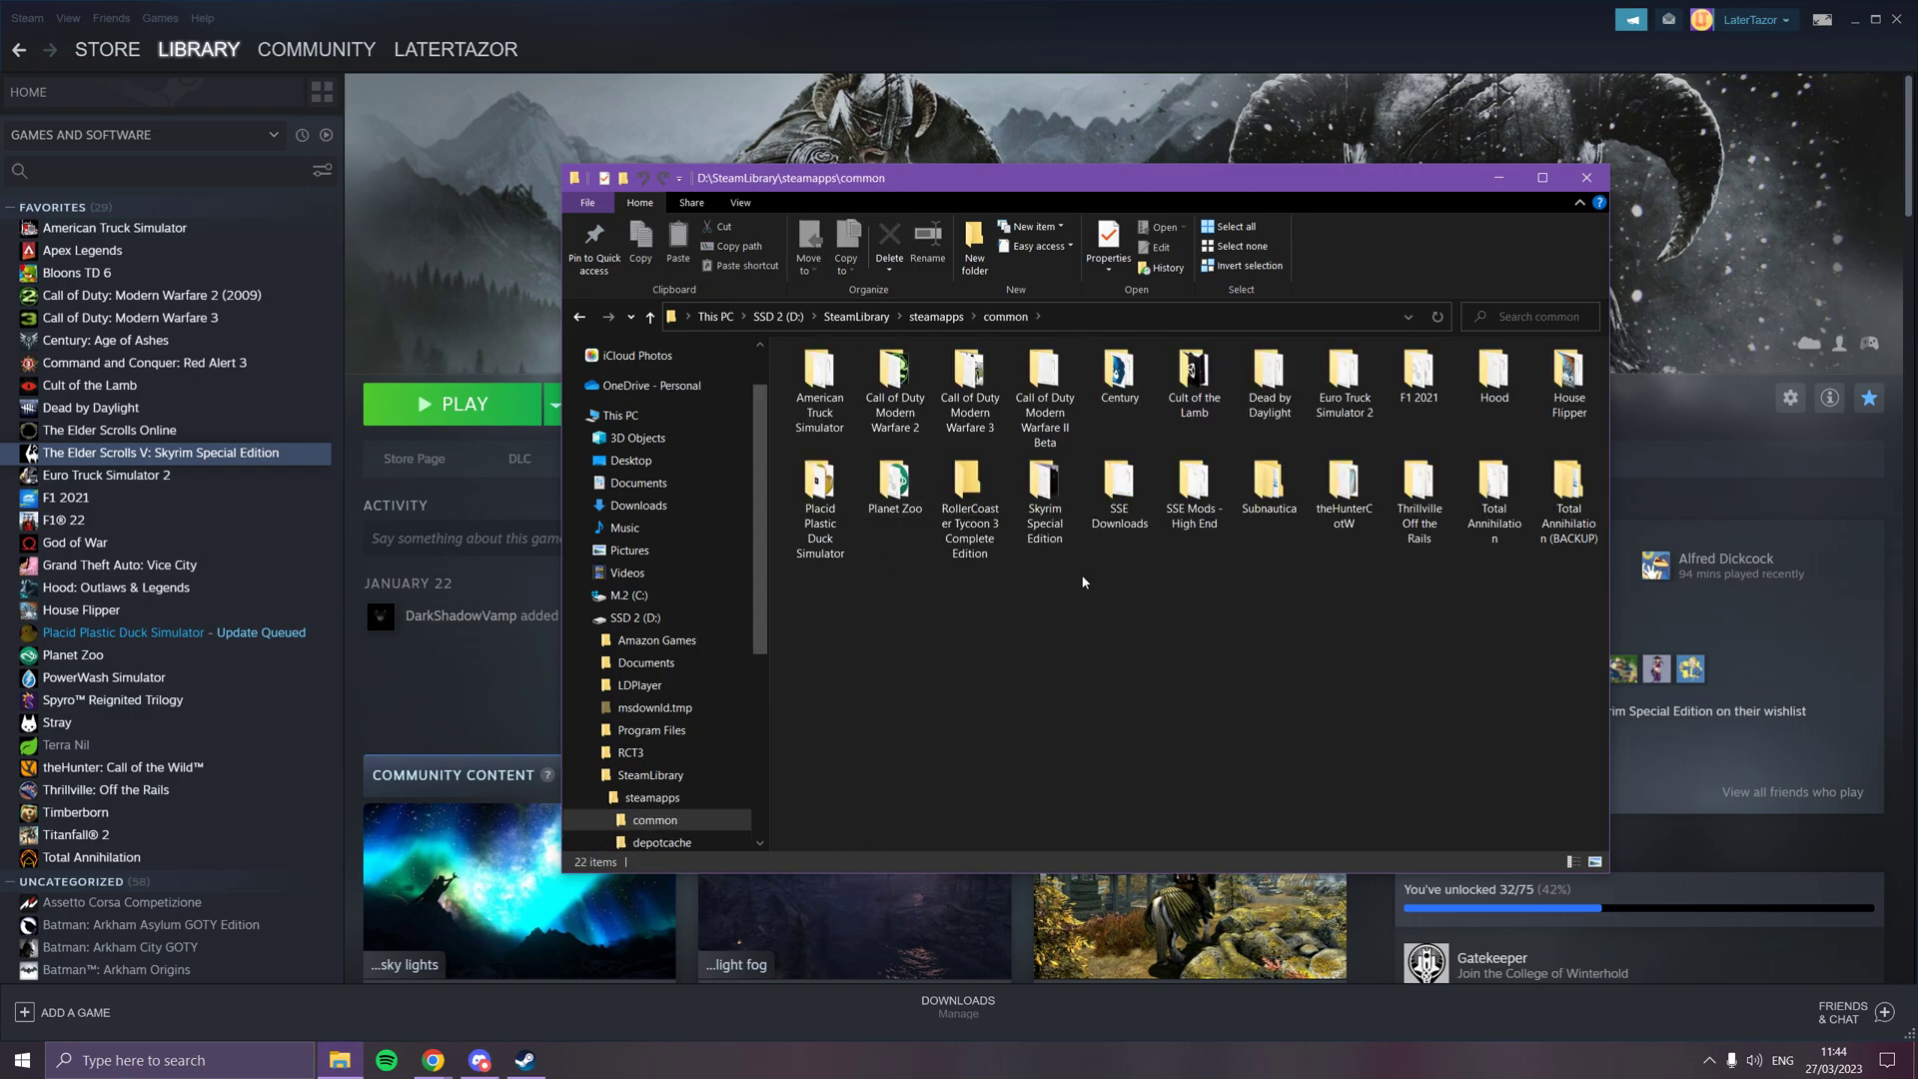
- Locate the Skyrim Special Edition game folder and the SSE Downloads and SSE Mods - High End folders beside it
click(1044, 515)
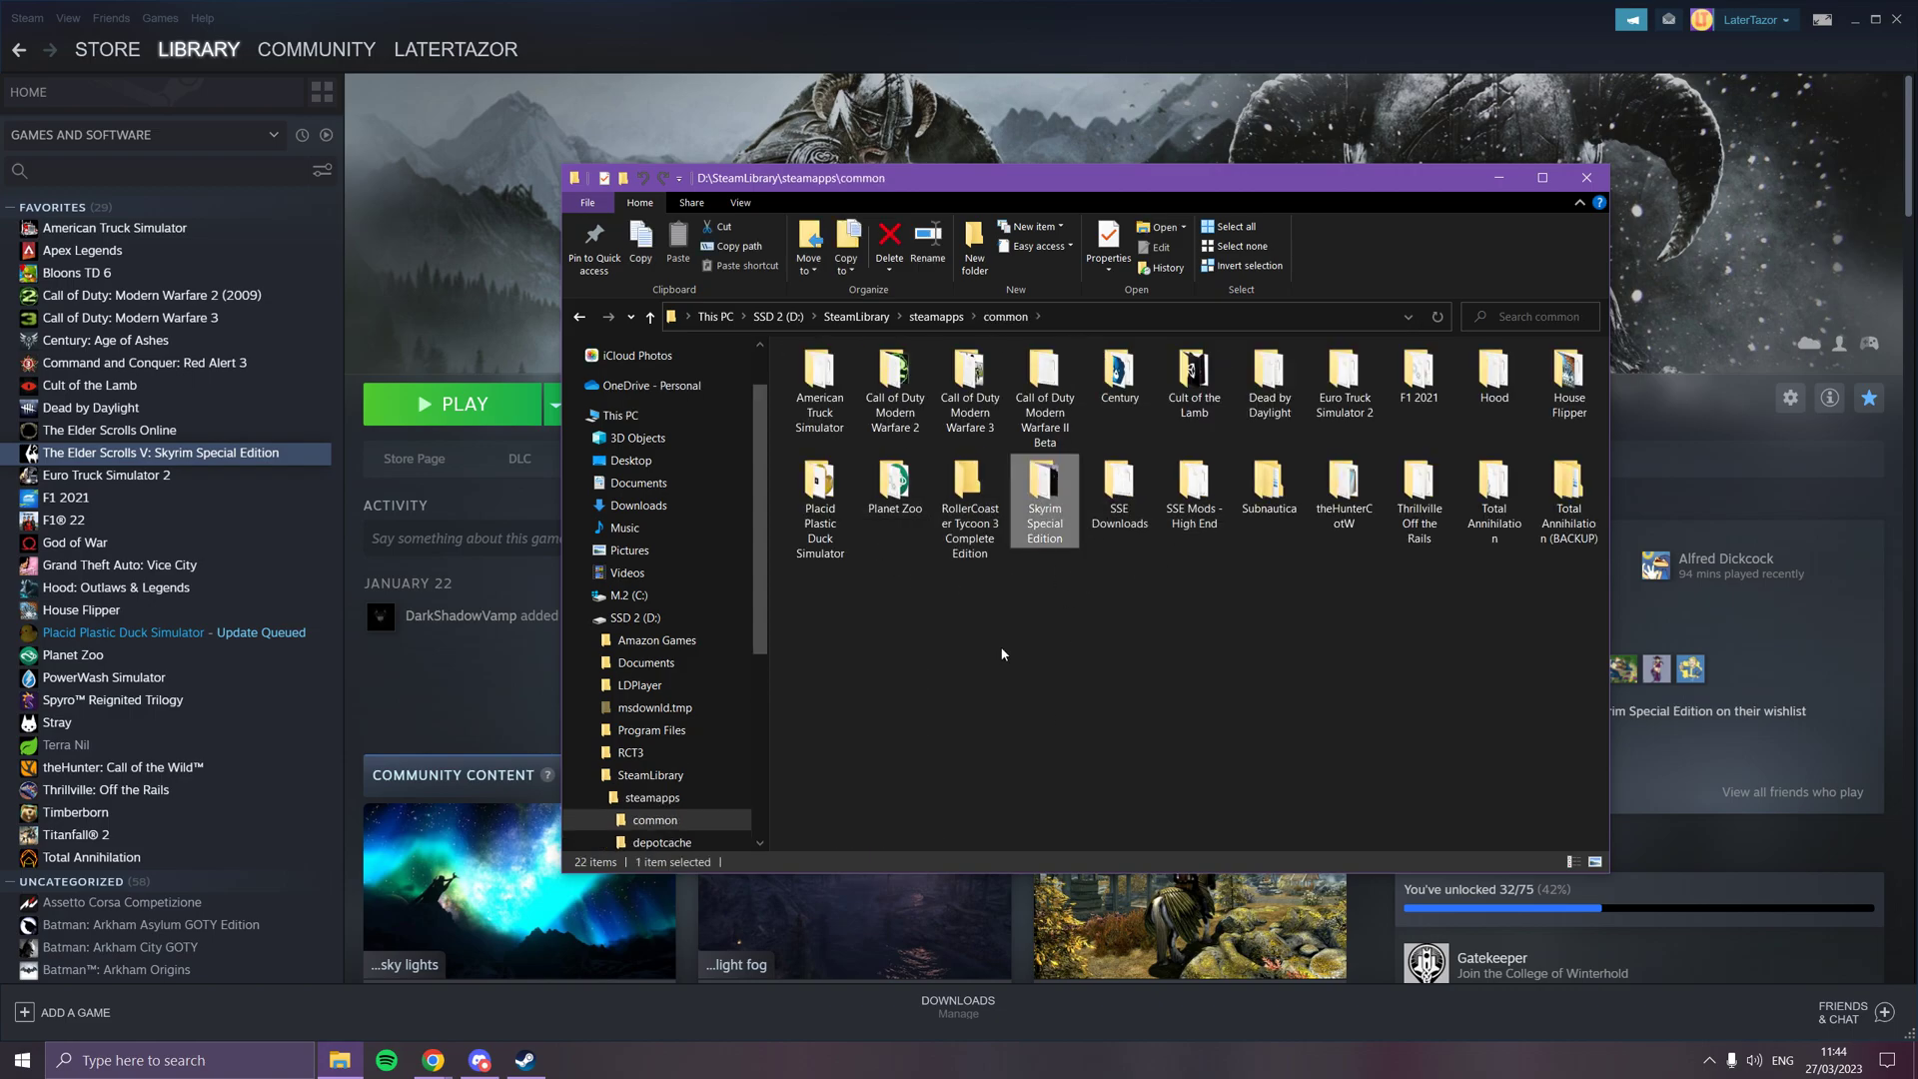
click(1033, 629)
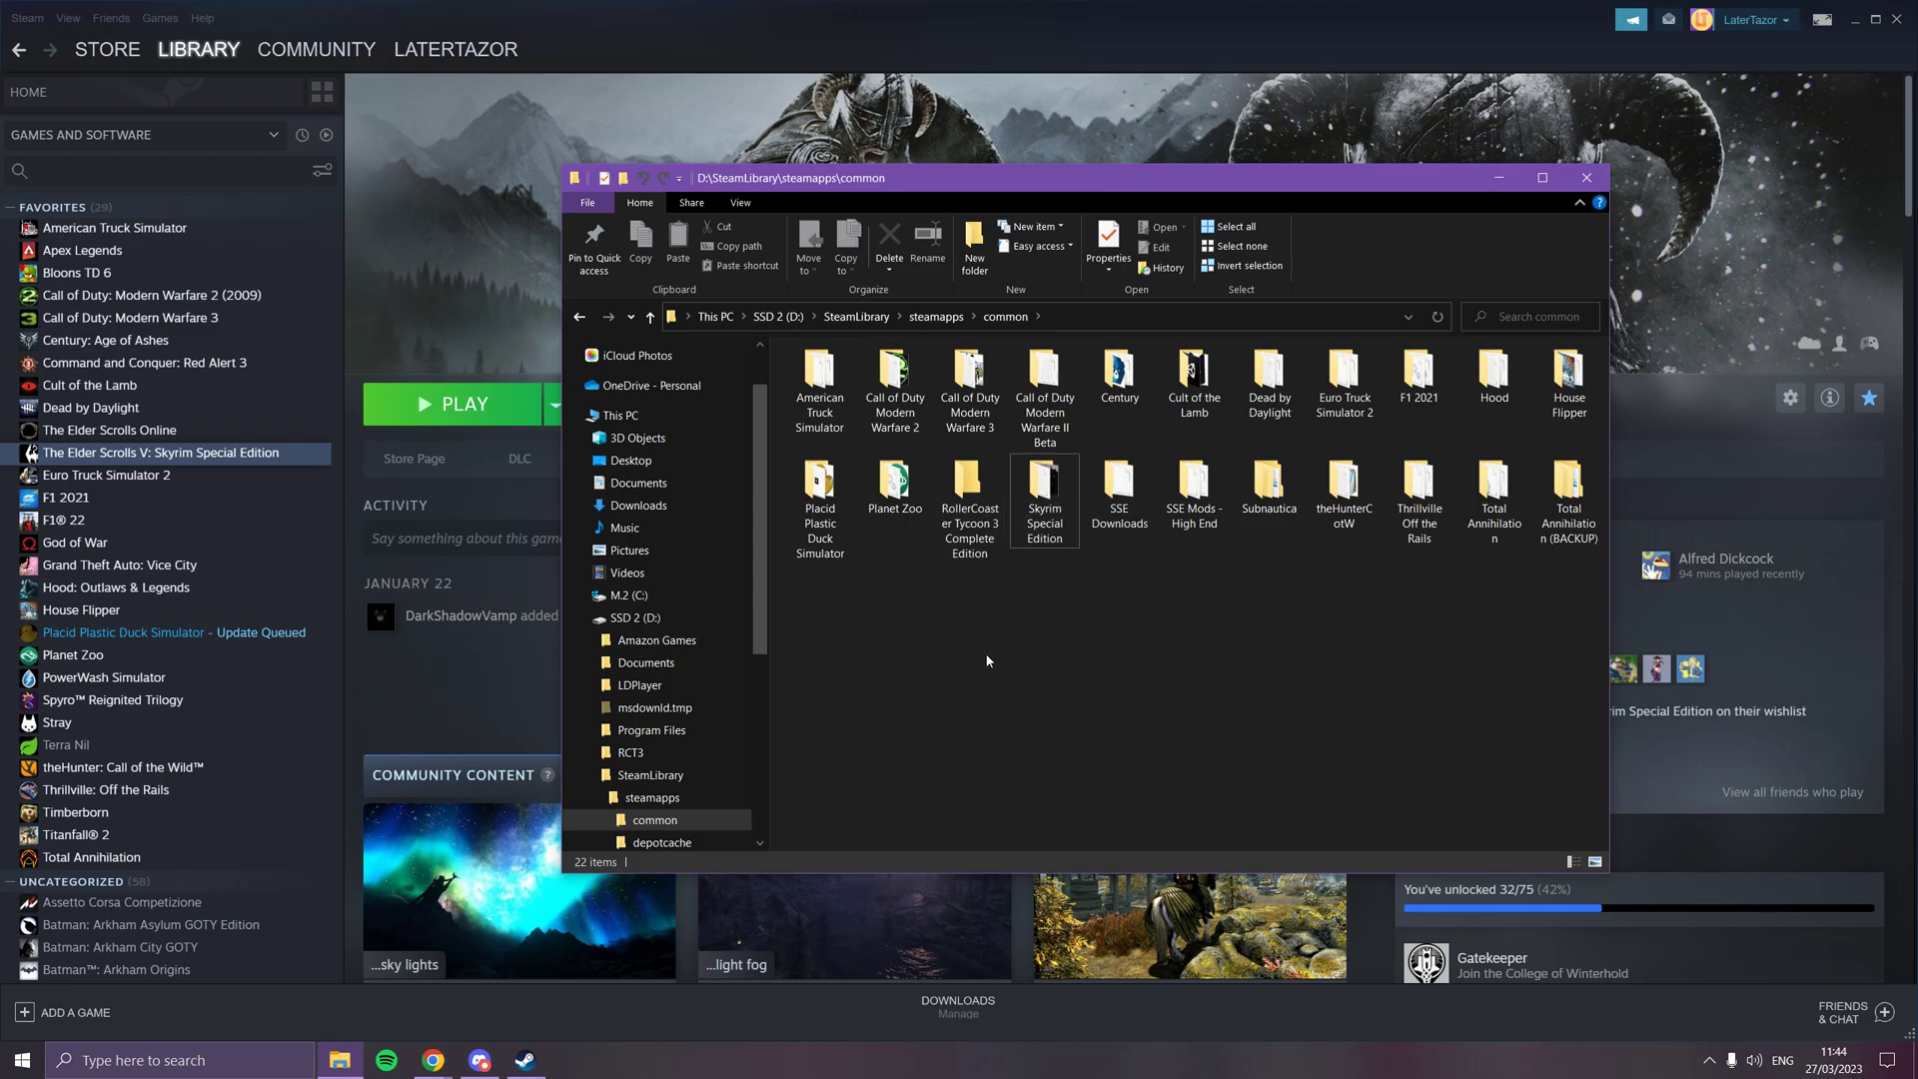
click(1125, 531)
key(Right)
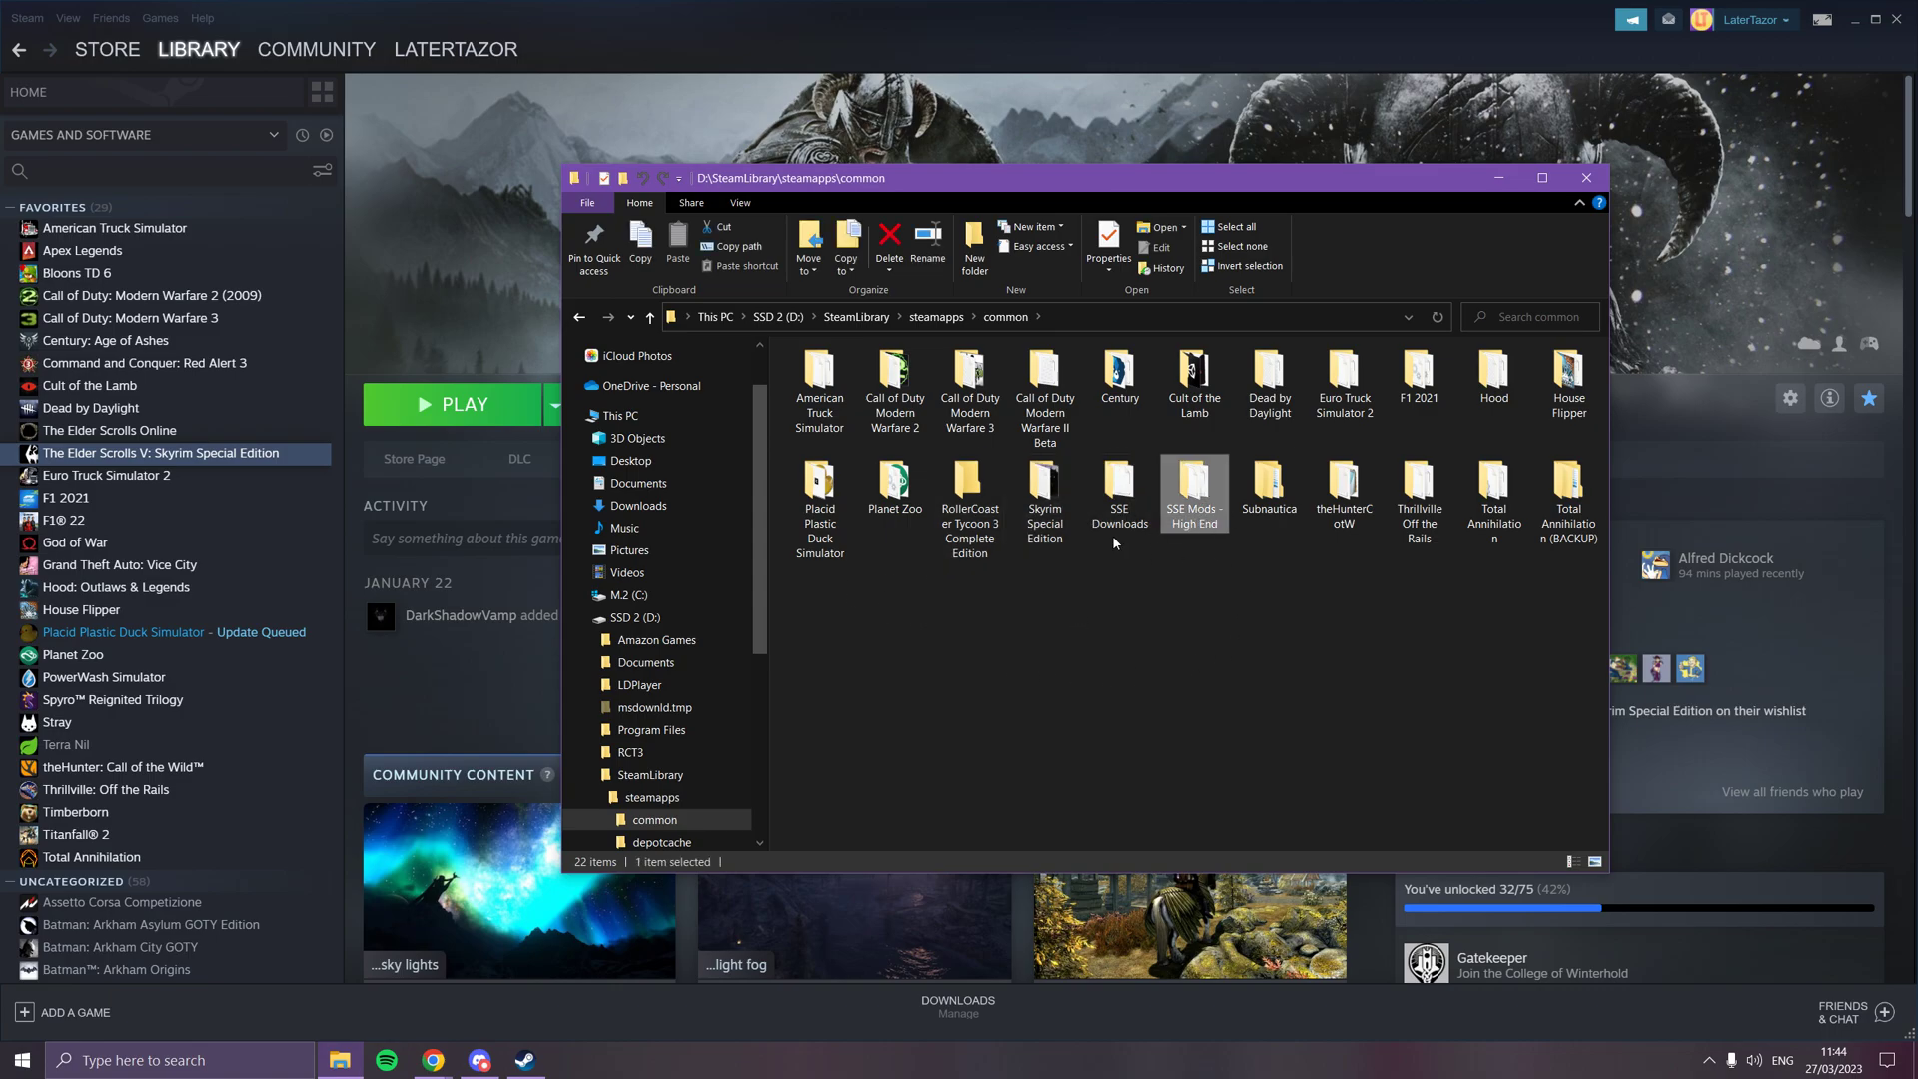
right_click(1125, 636)
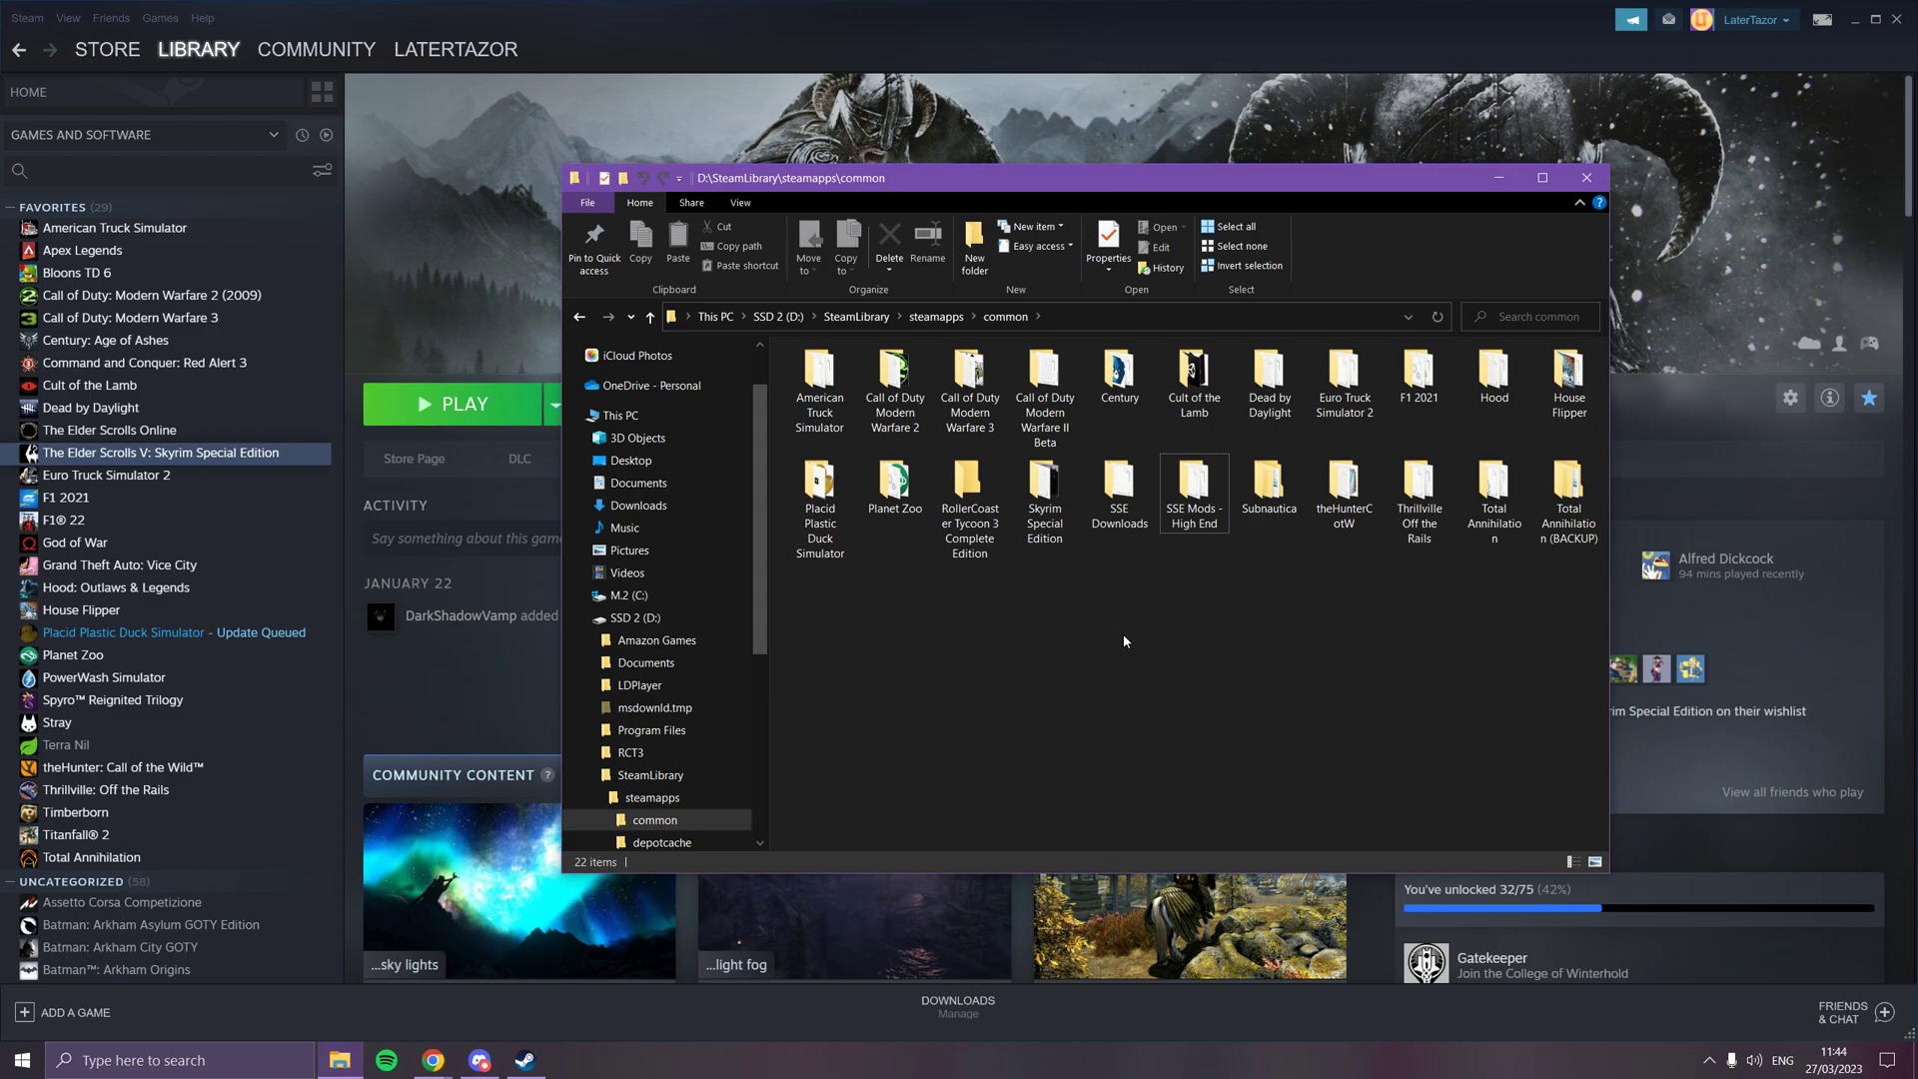
- Create a new folder named SSE Mods in the common folder
right_click(1148, 568)
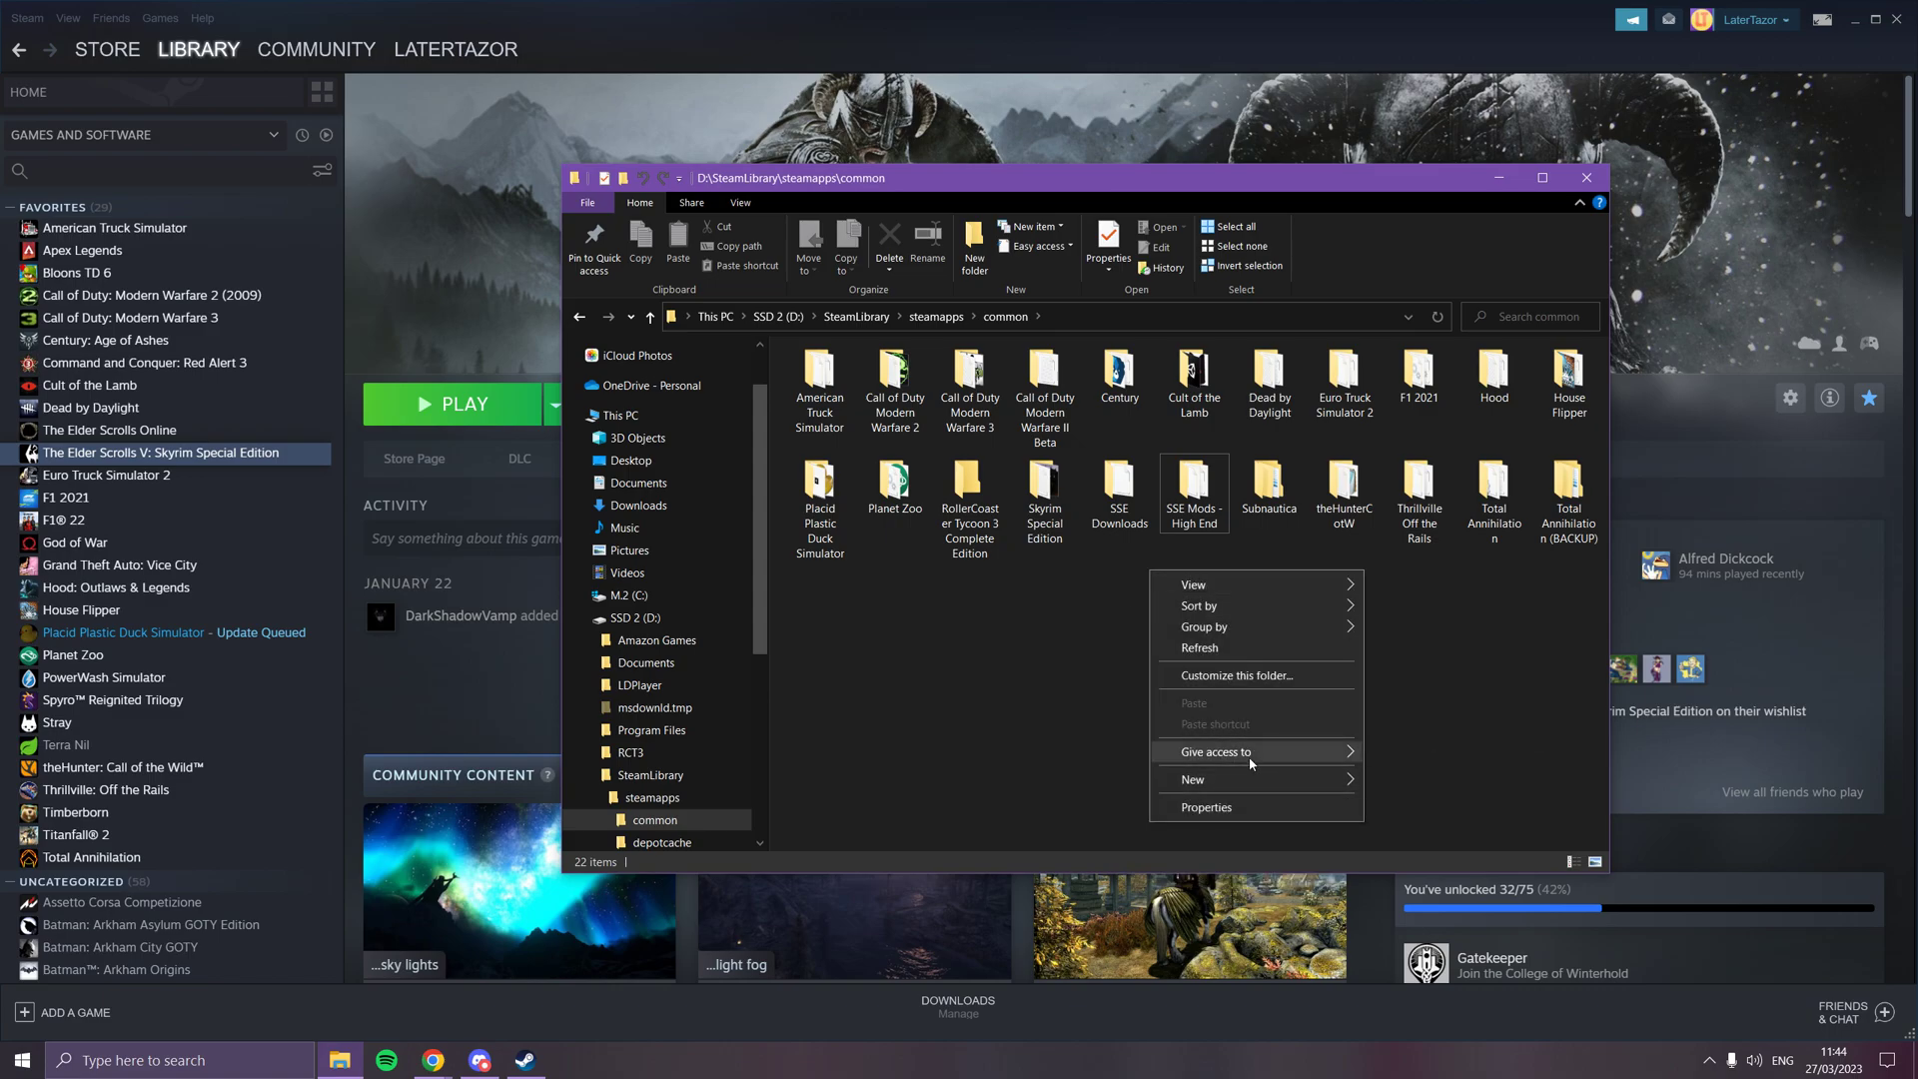
mouse_move(1248, 779)
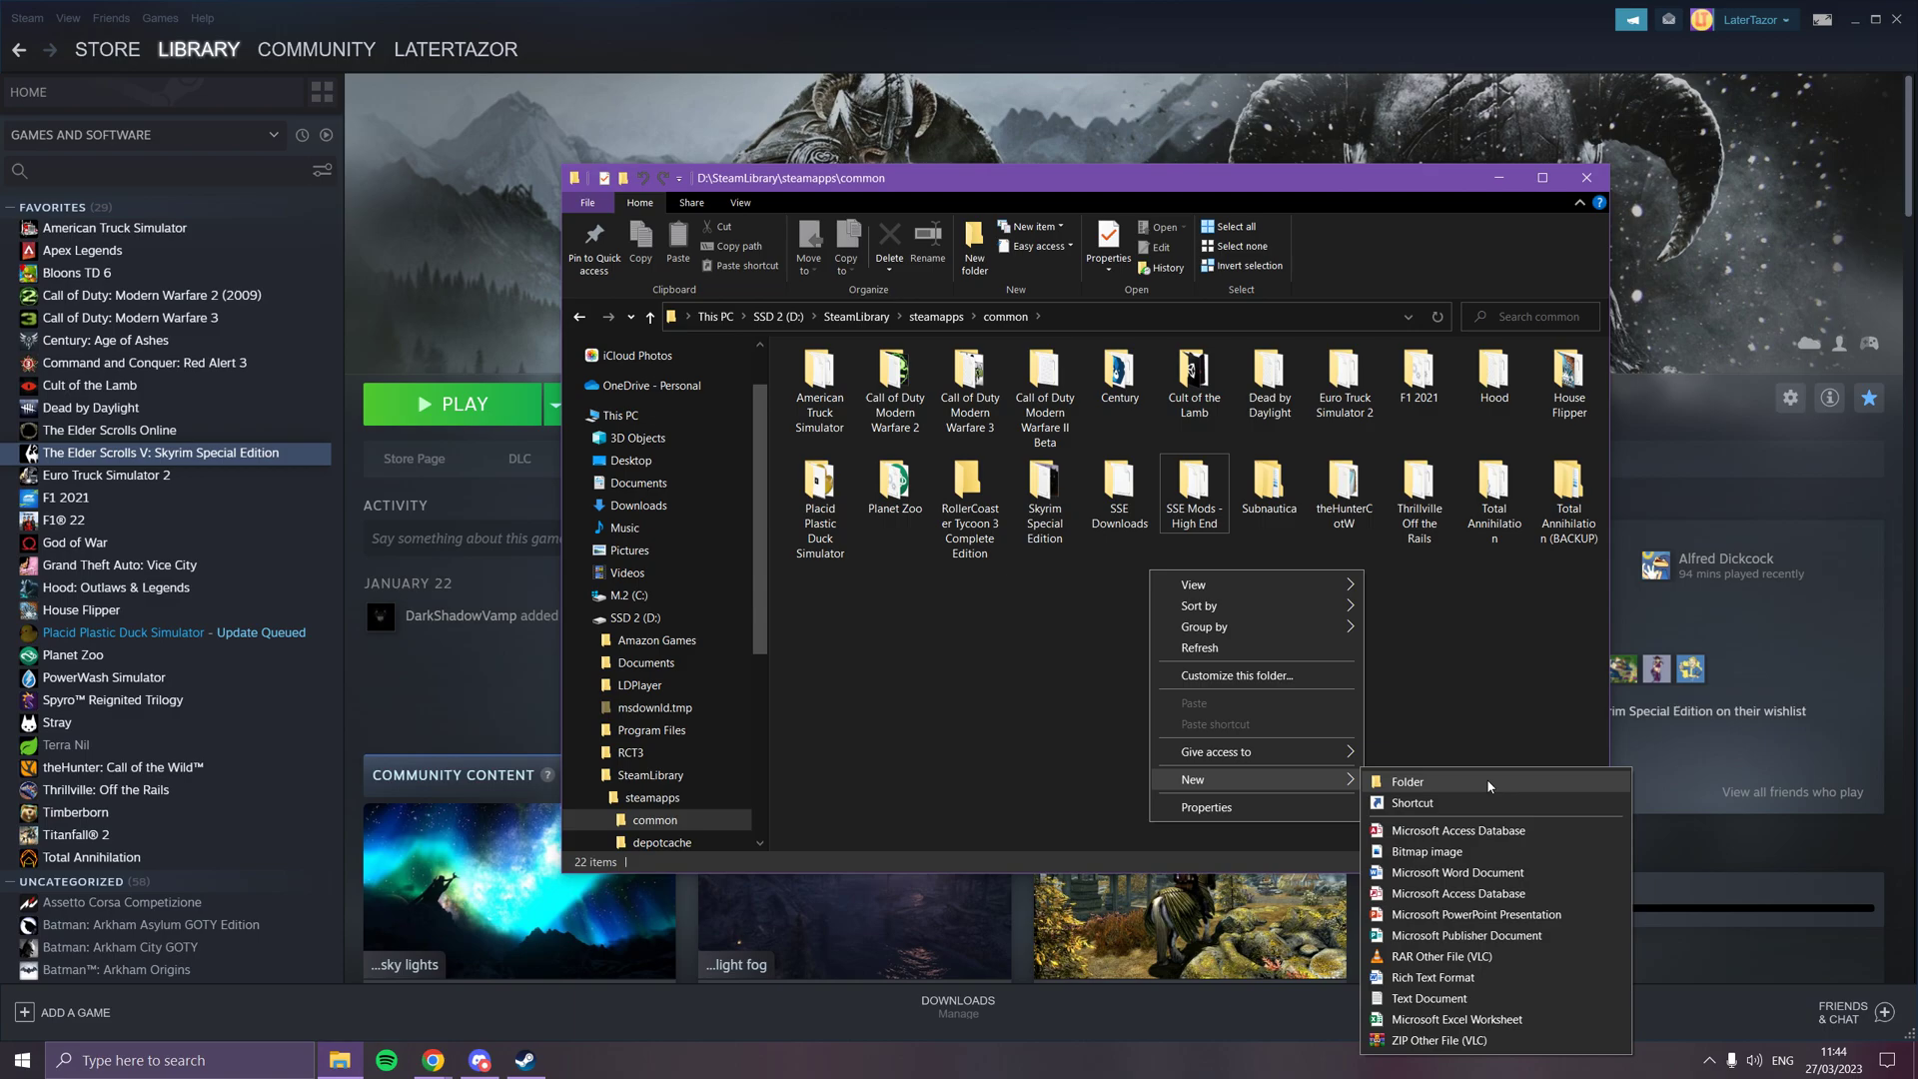
click(1488, 785)
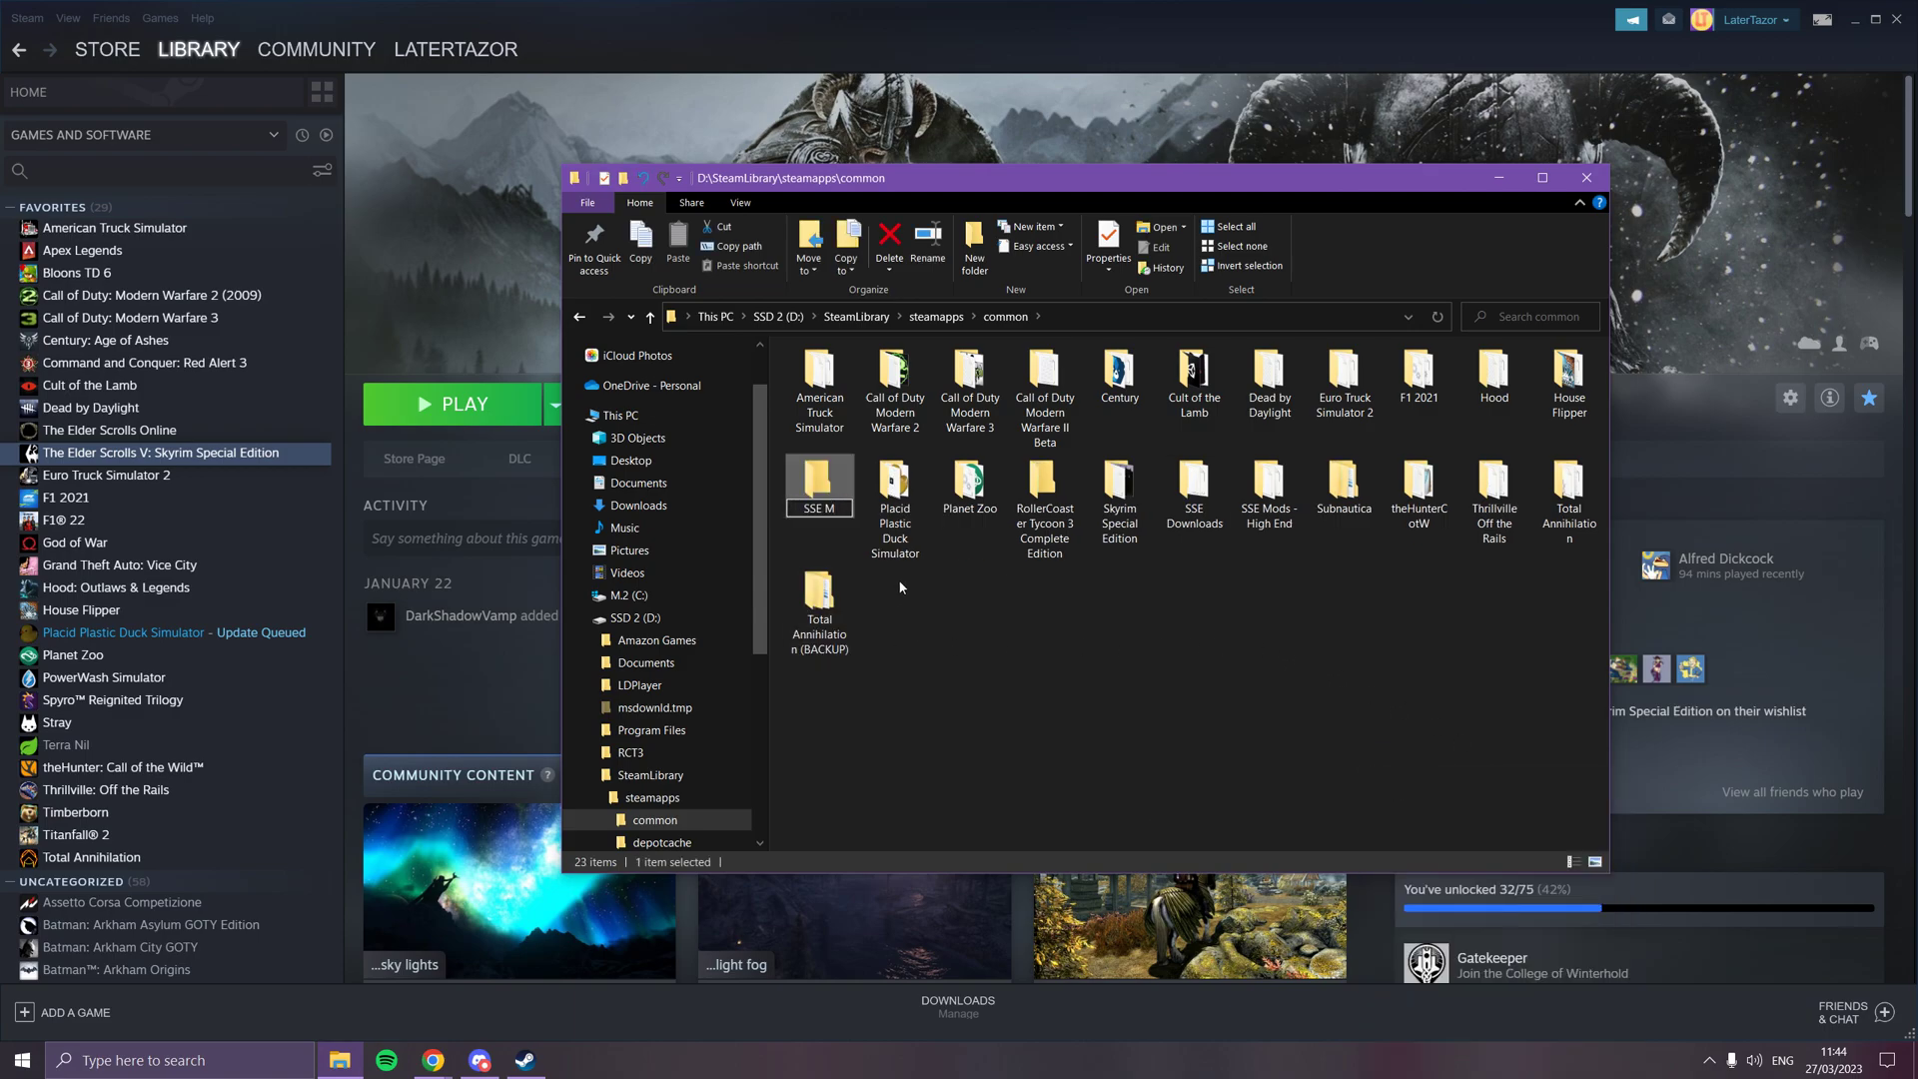
key(Return)
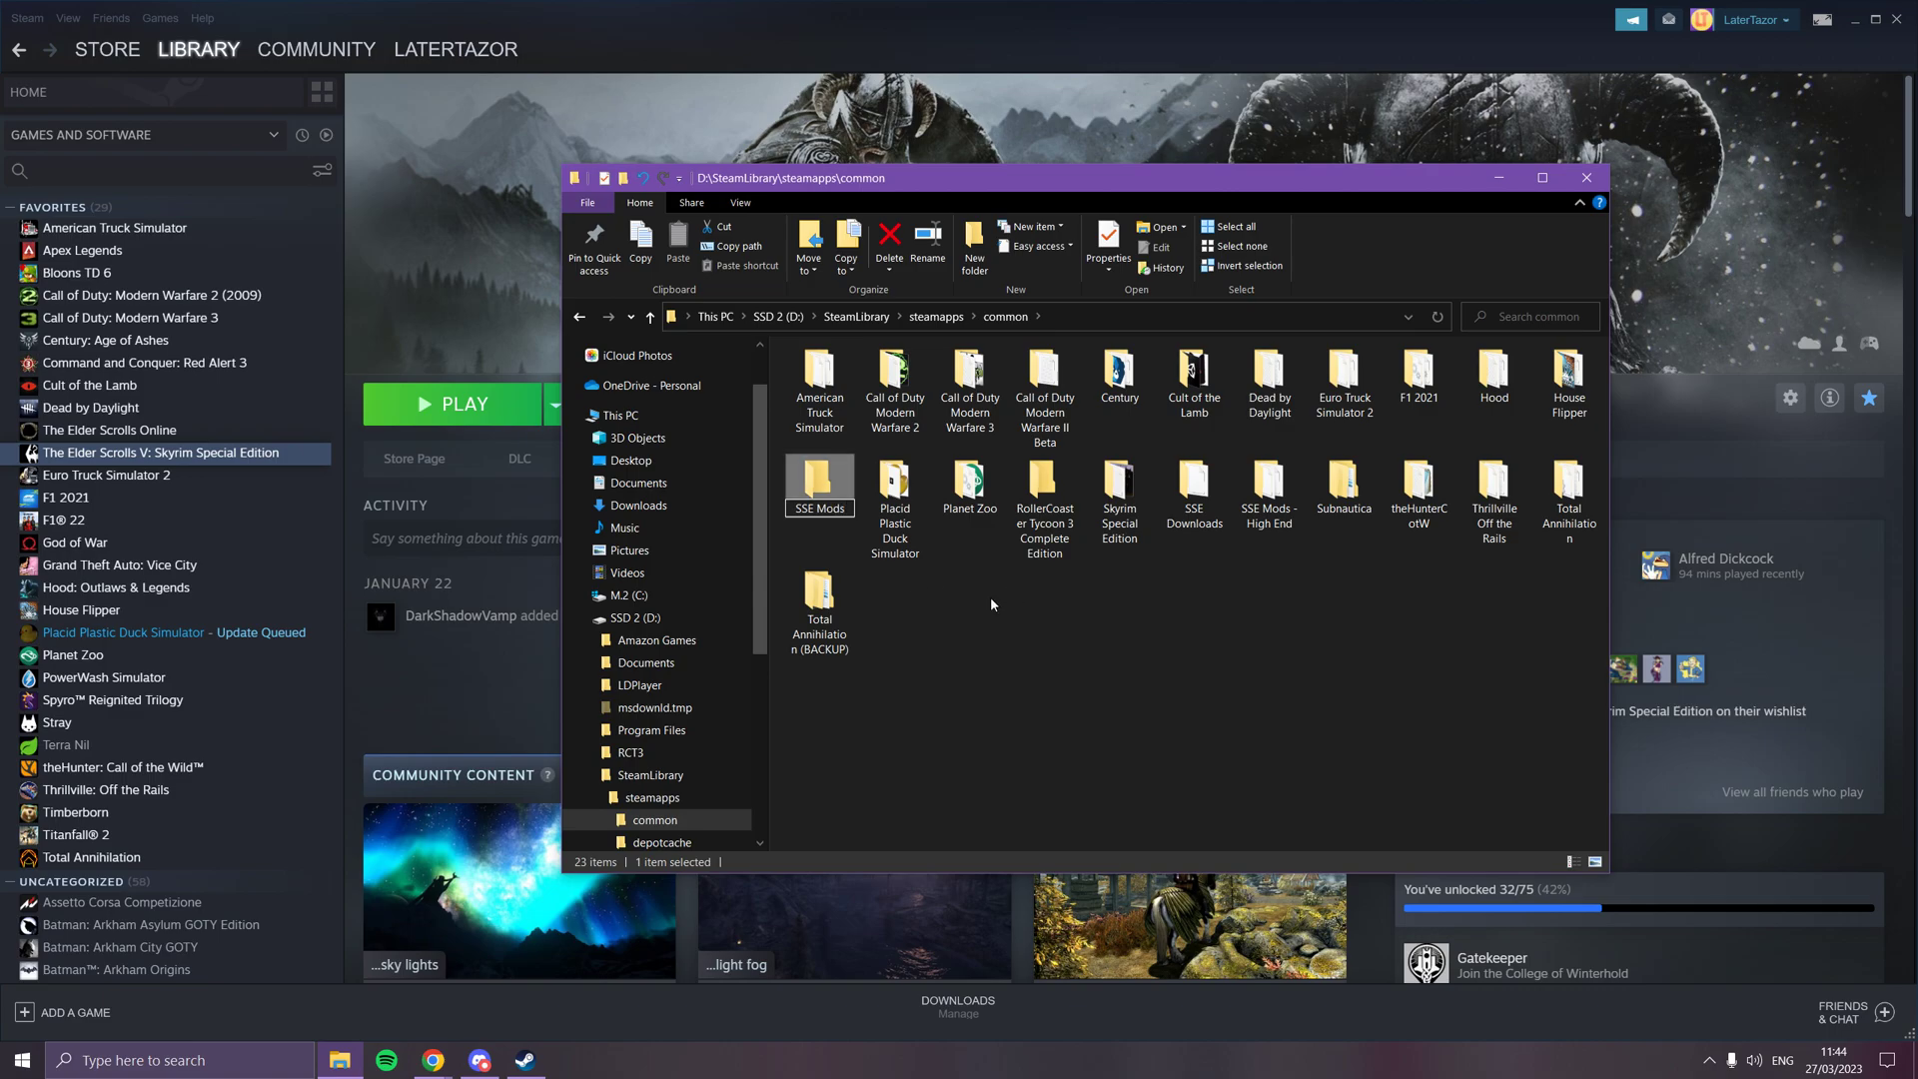
right_click(1220, 486)
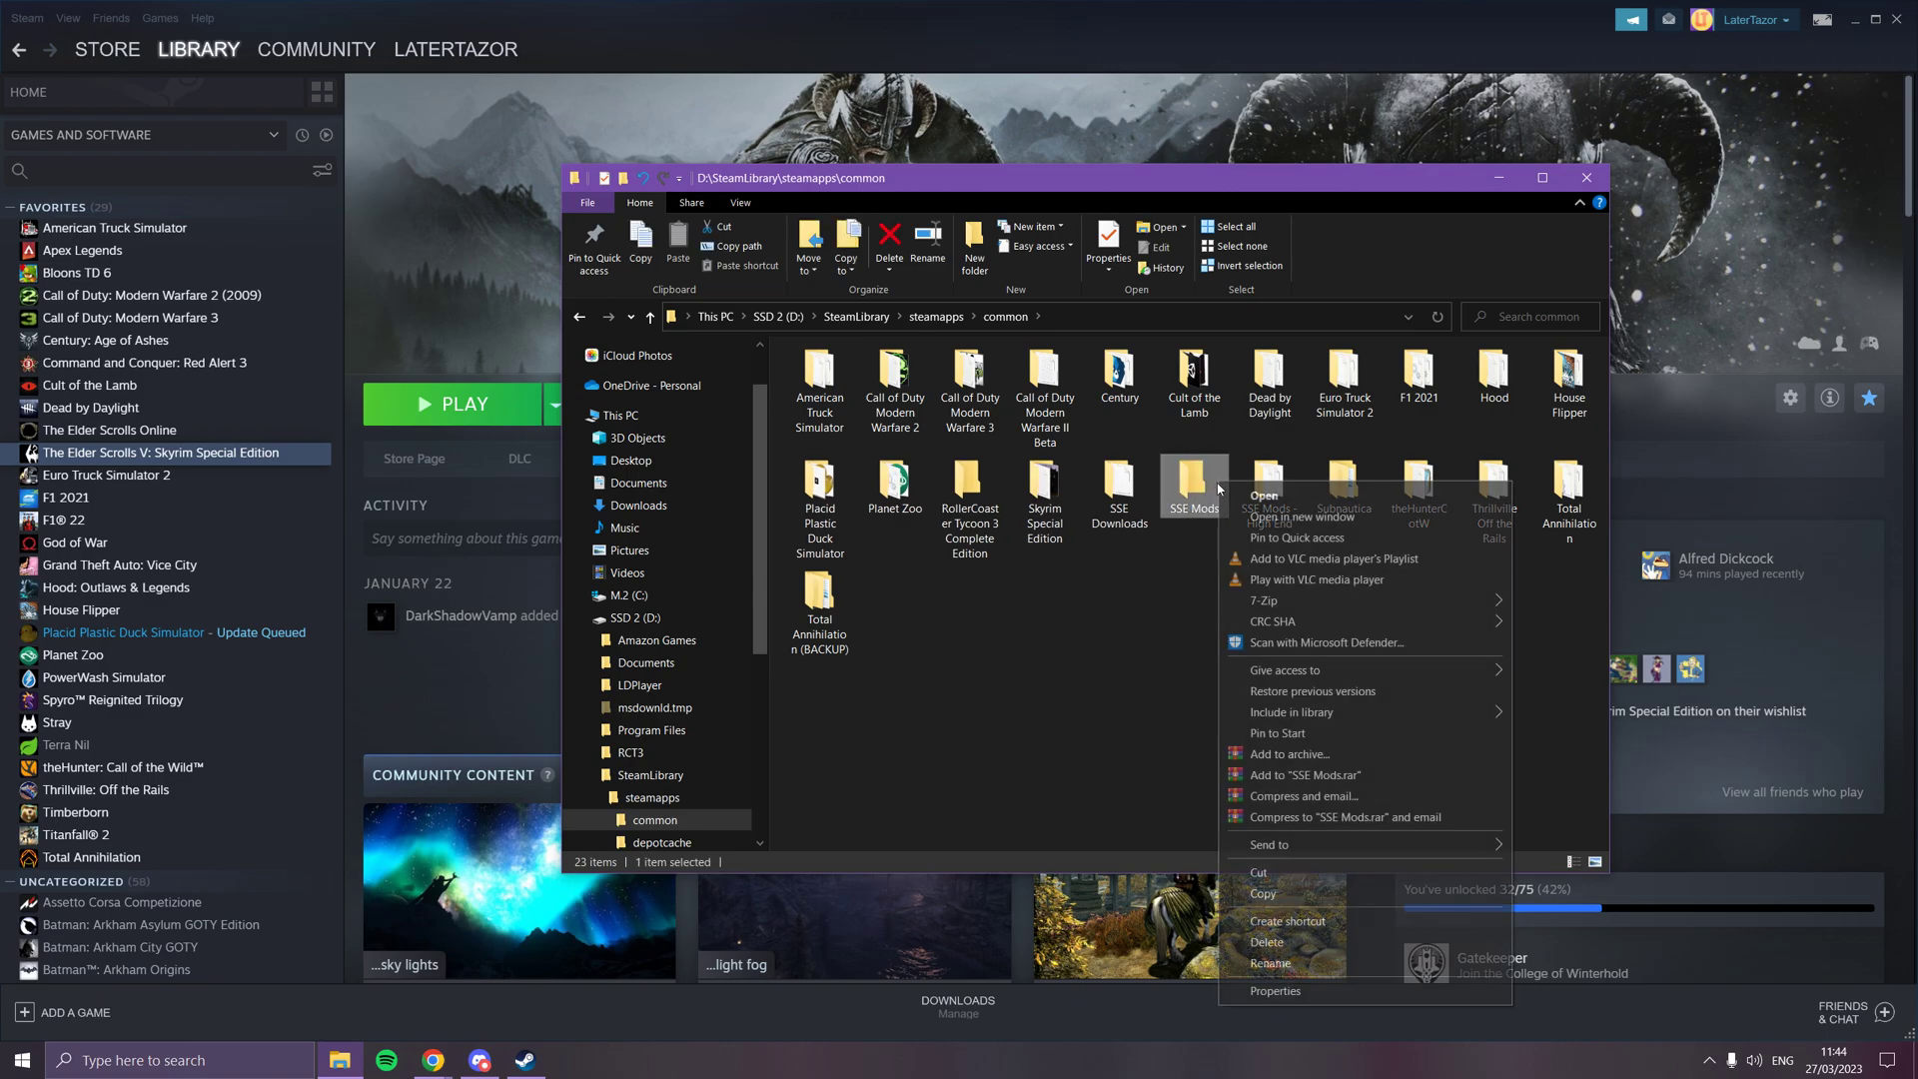
click(1112, 604)
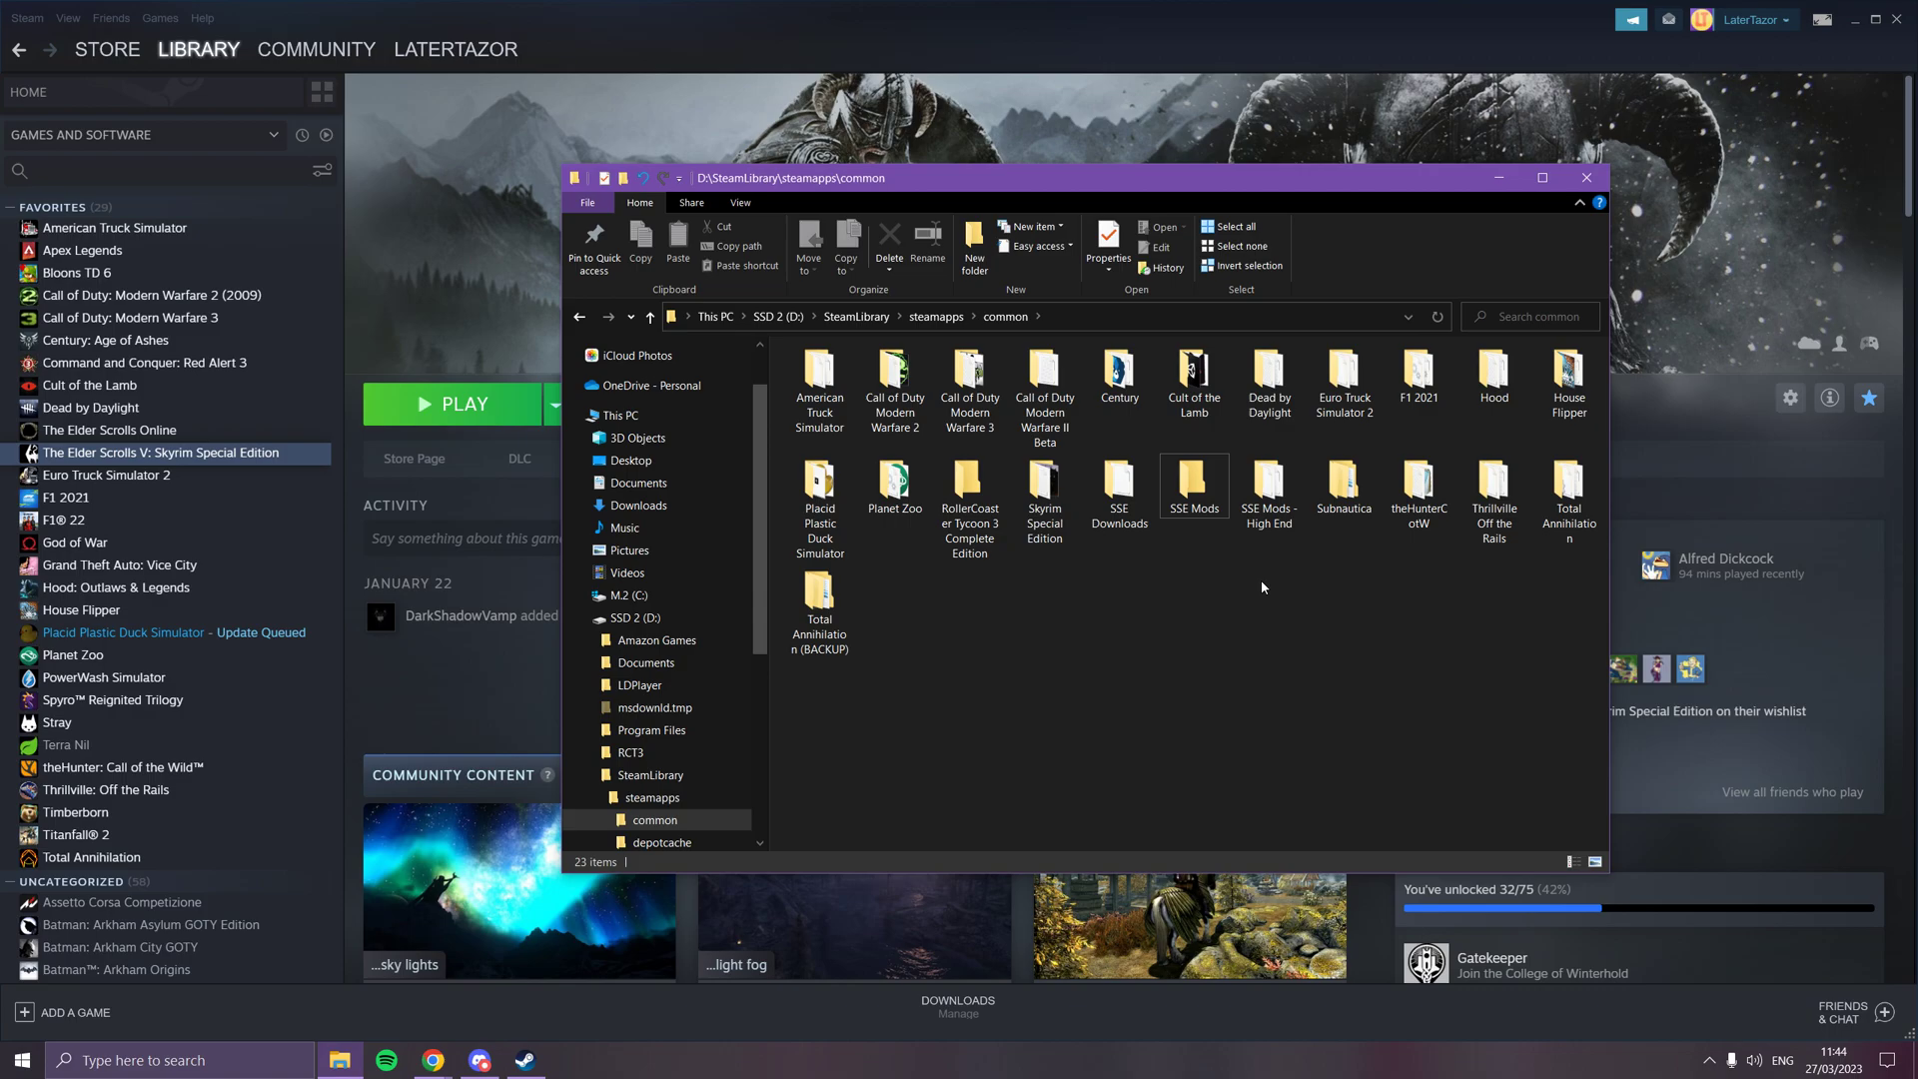
- Undo the renaming of the example mods folder and permanently delete that empty folder
key(ctrl+z)
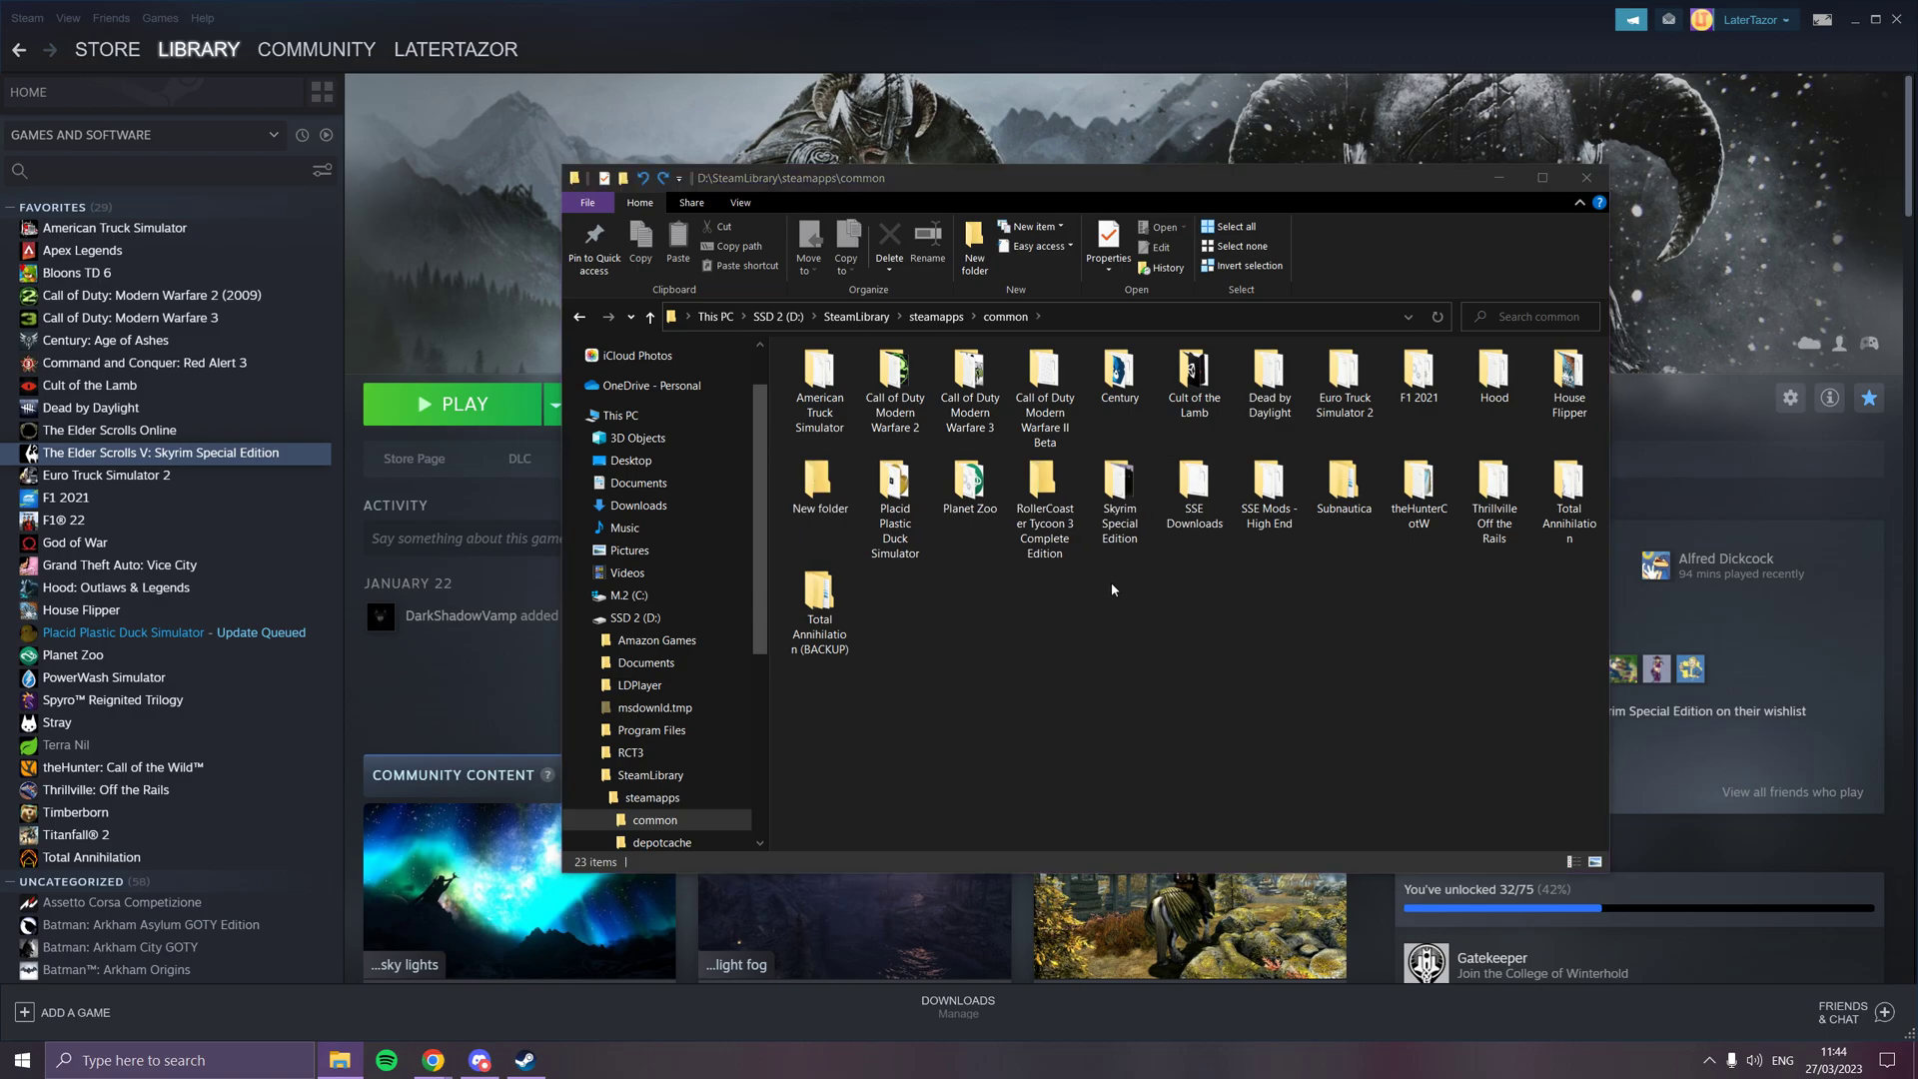
right_click(821, 485)
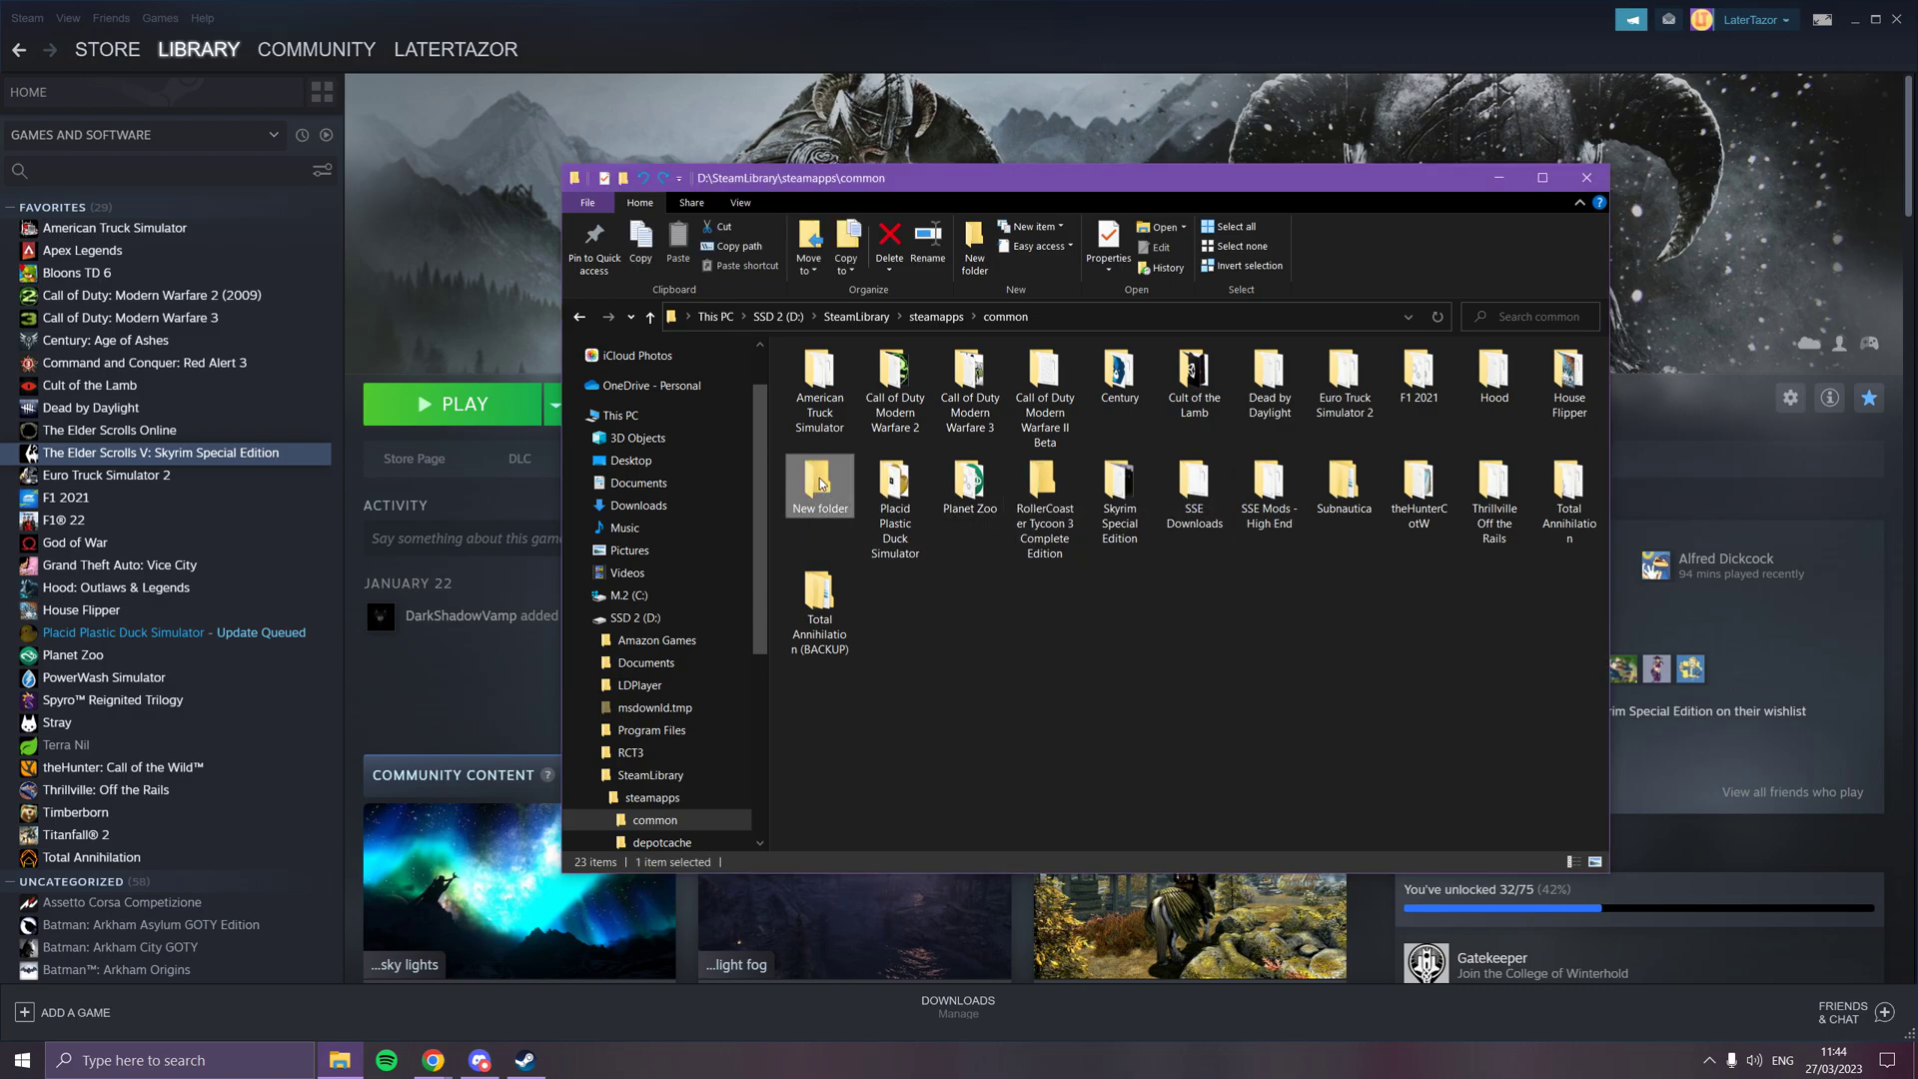
click(888, 270)
click(932, 311)
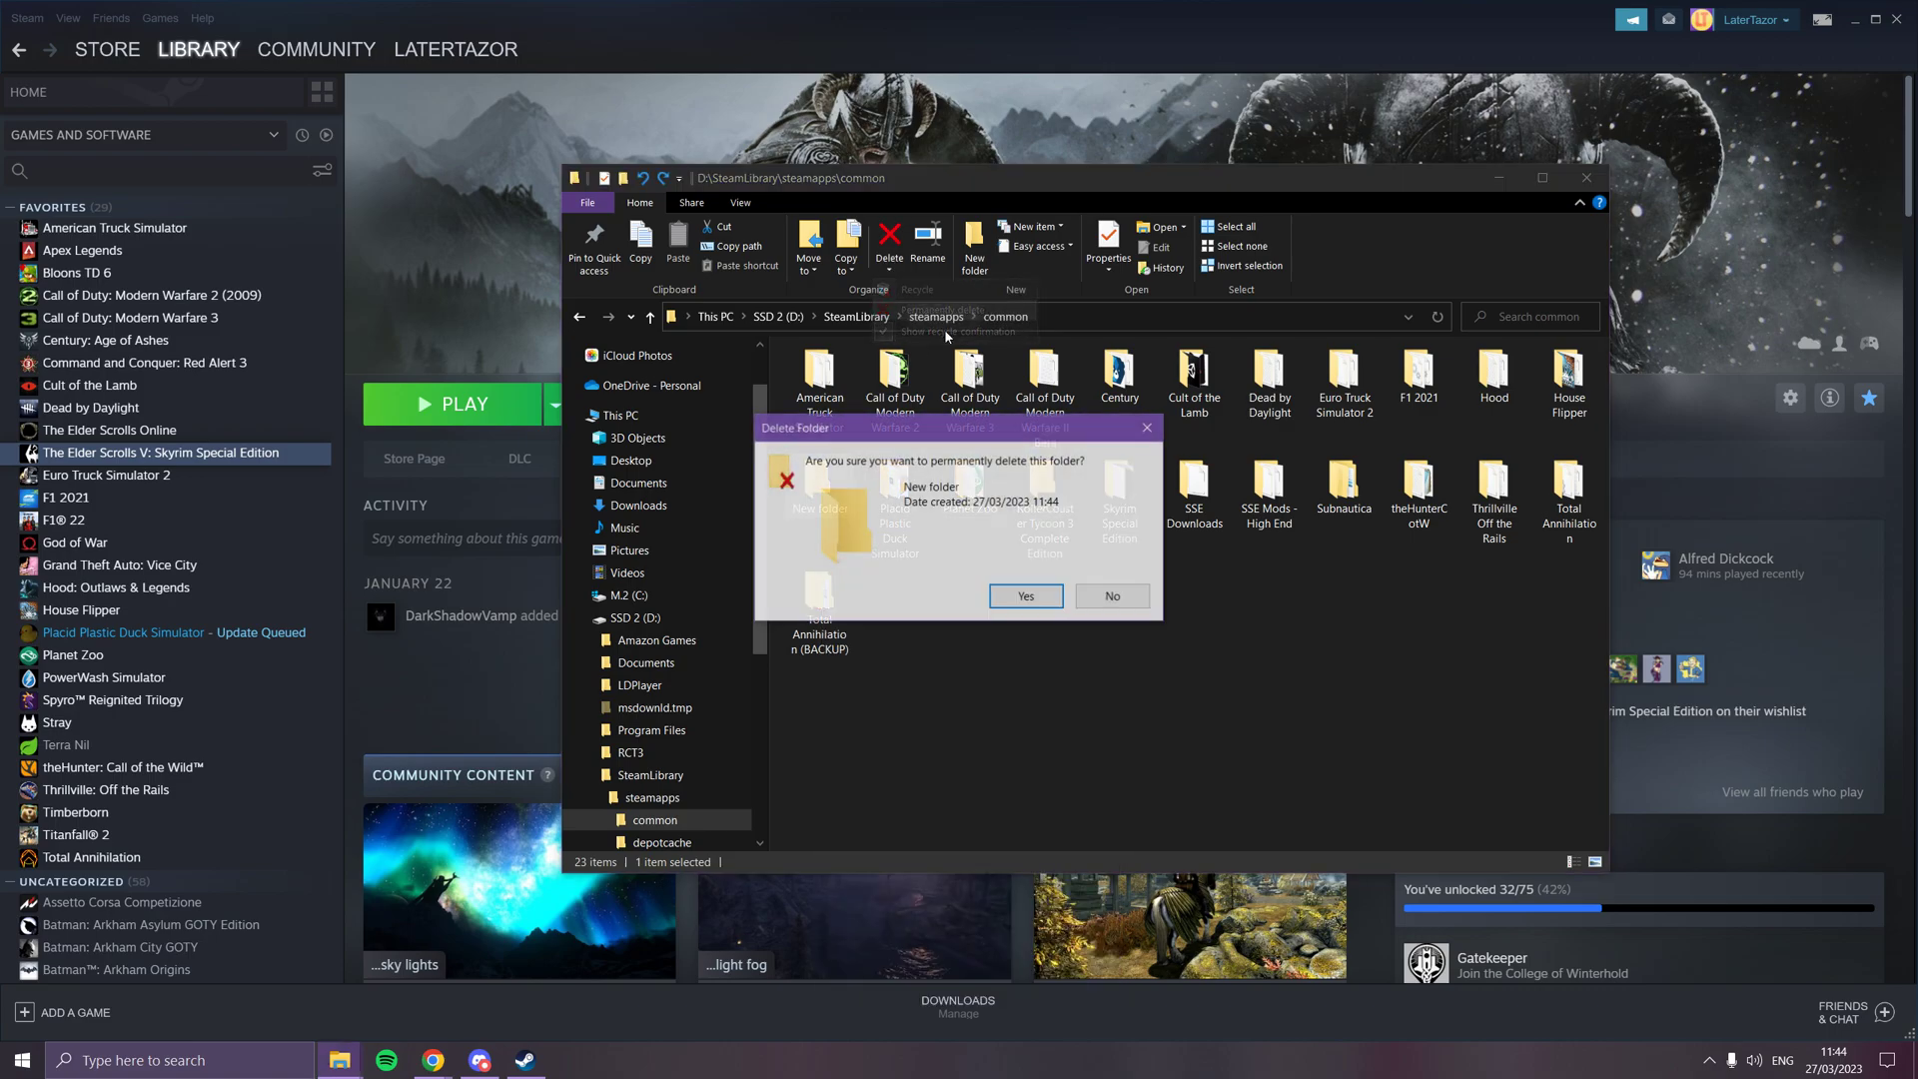
click(1026, 597)
right_click(1155, 667)
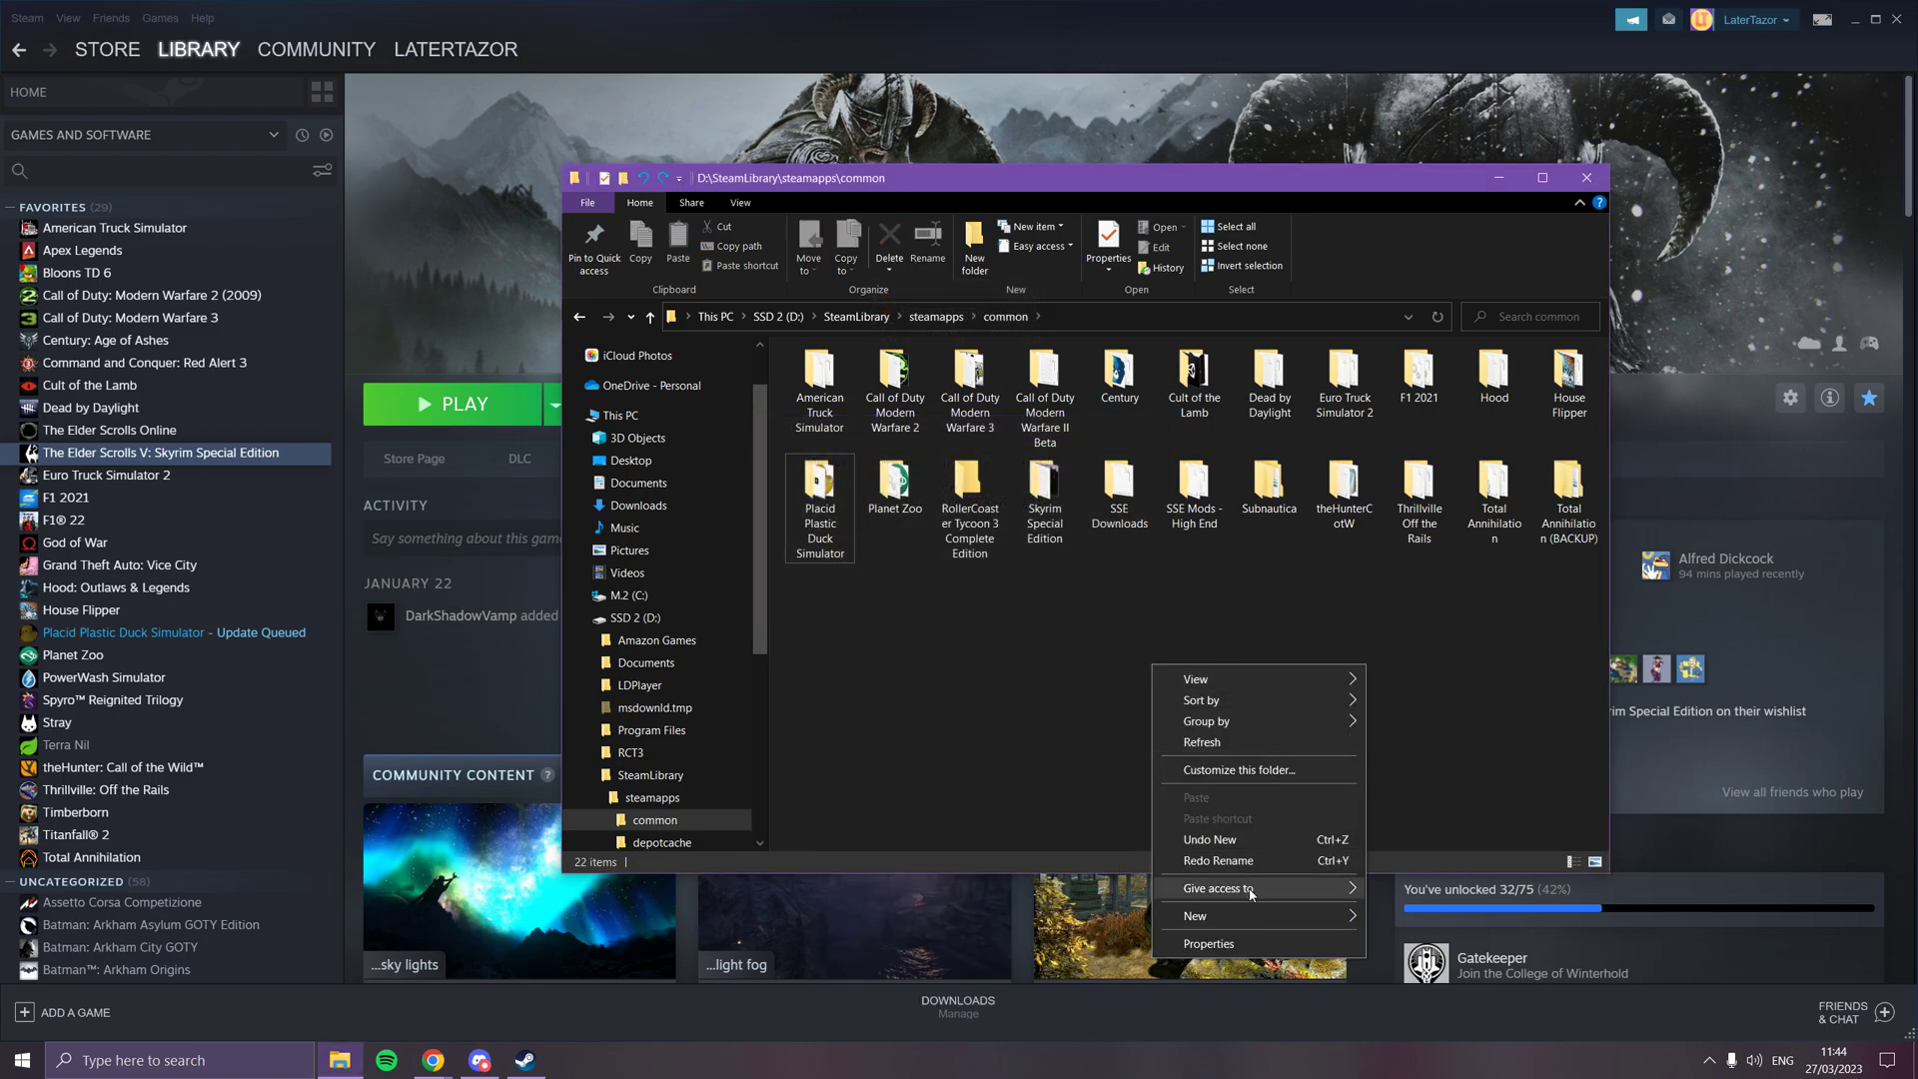
mouse_move(1258, 916)
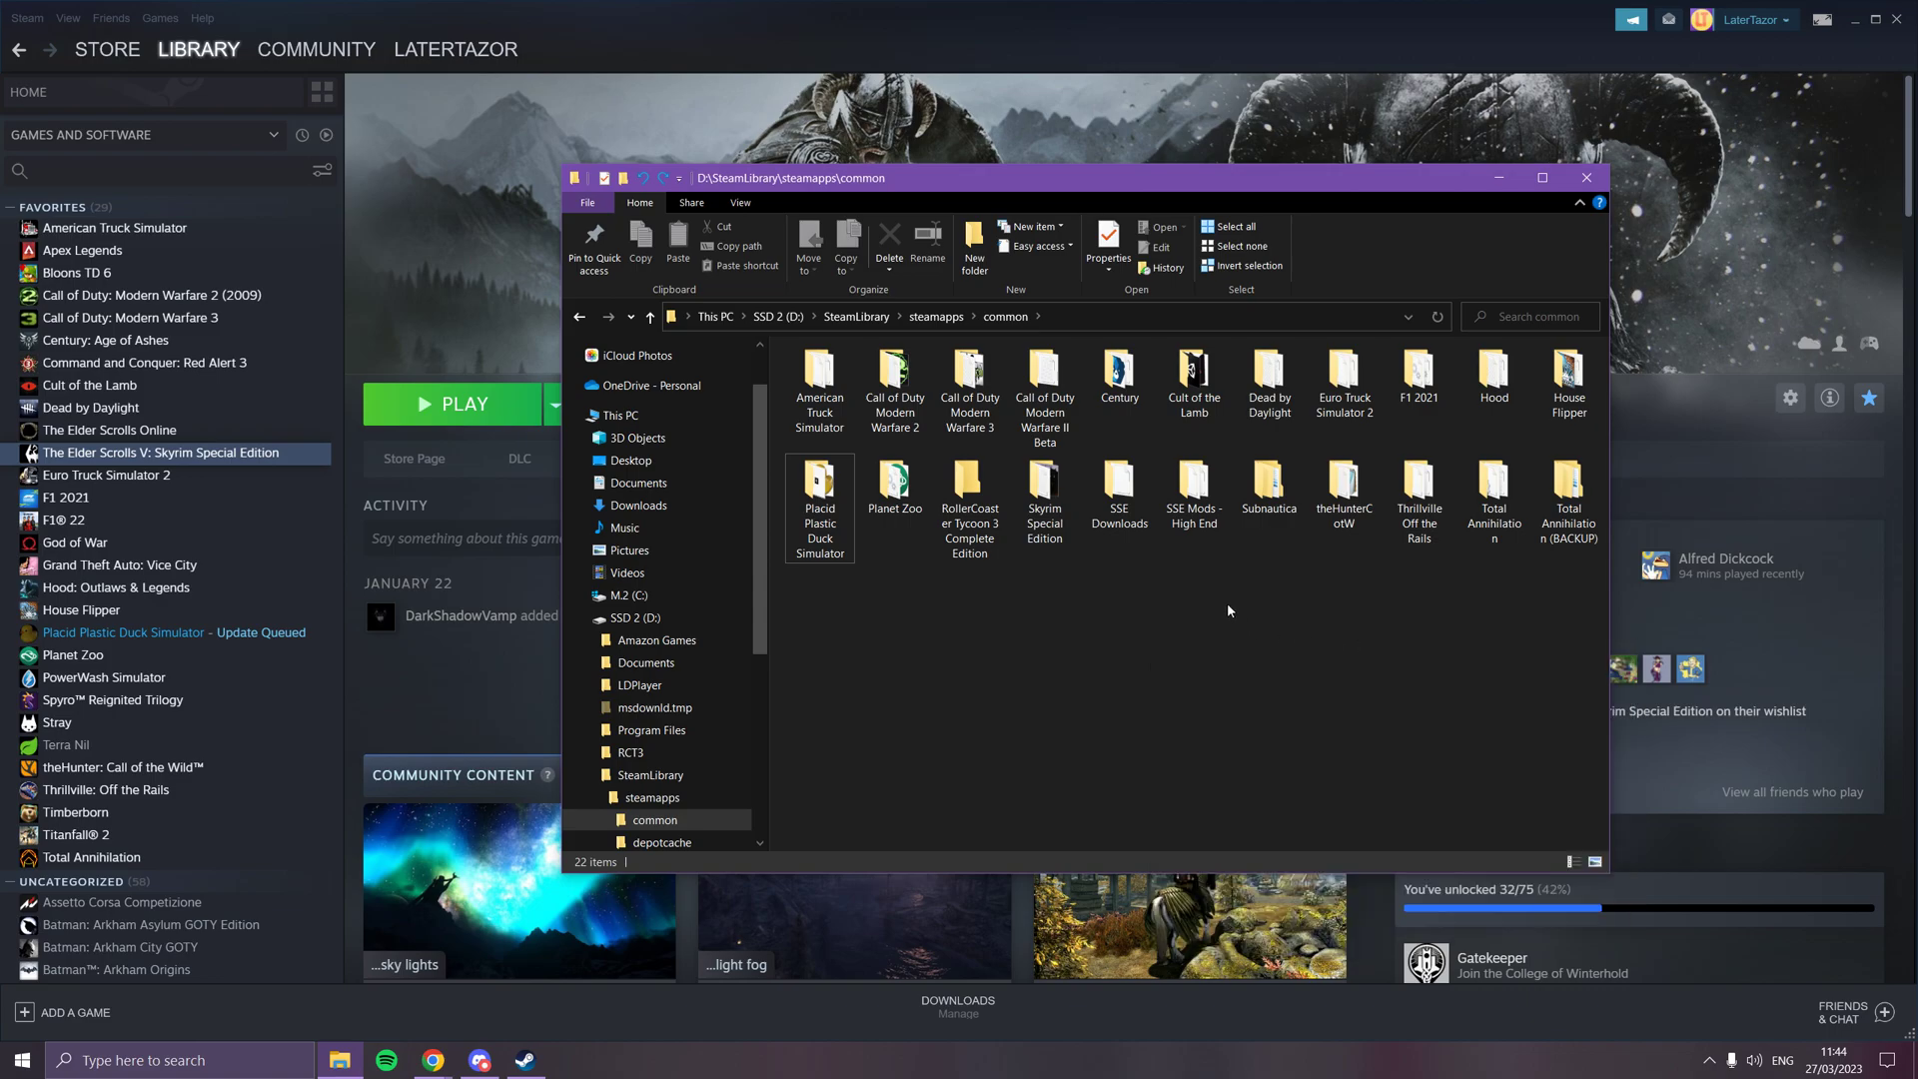
click(1260, 599)
click(1145, 516)
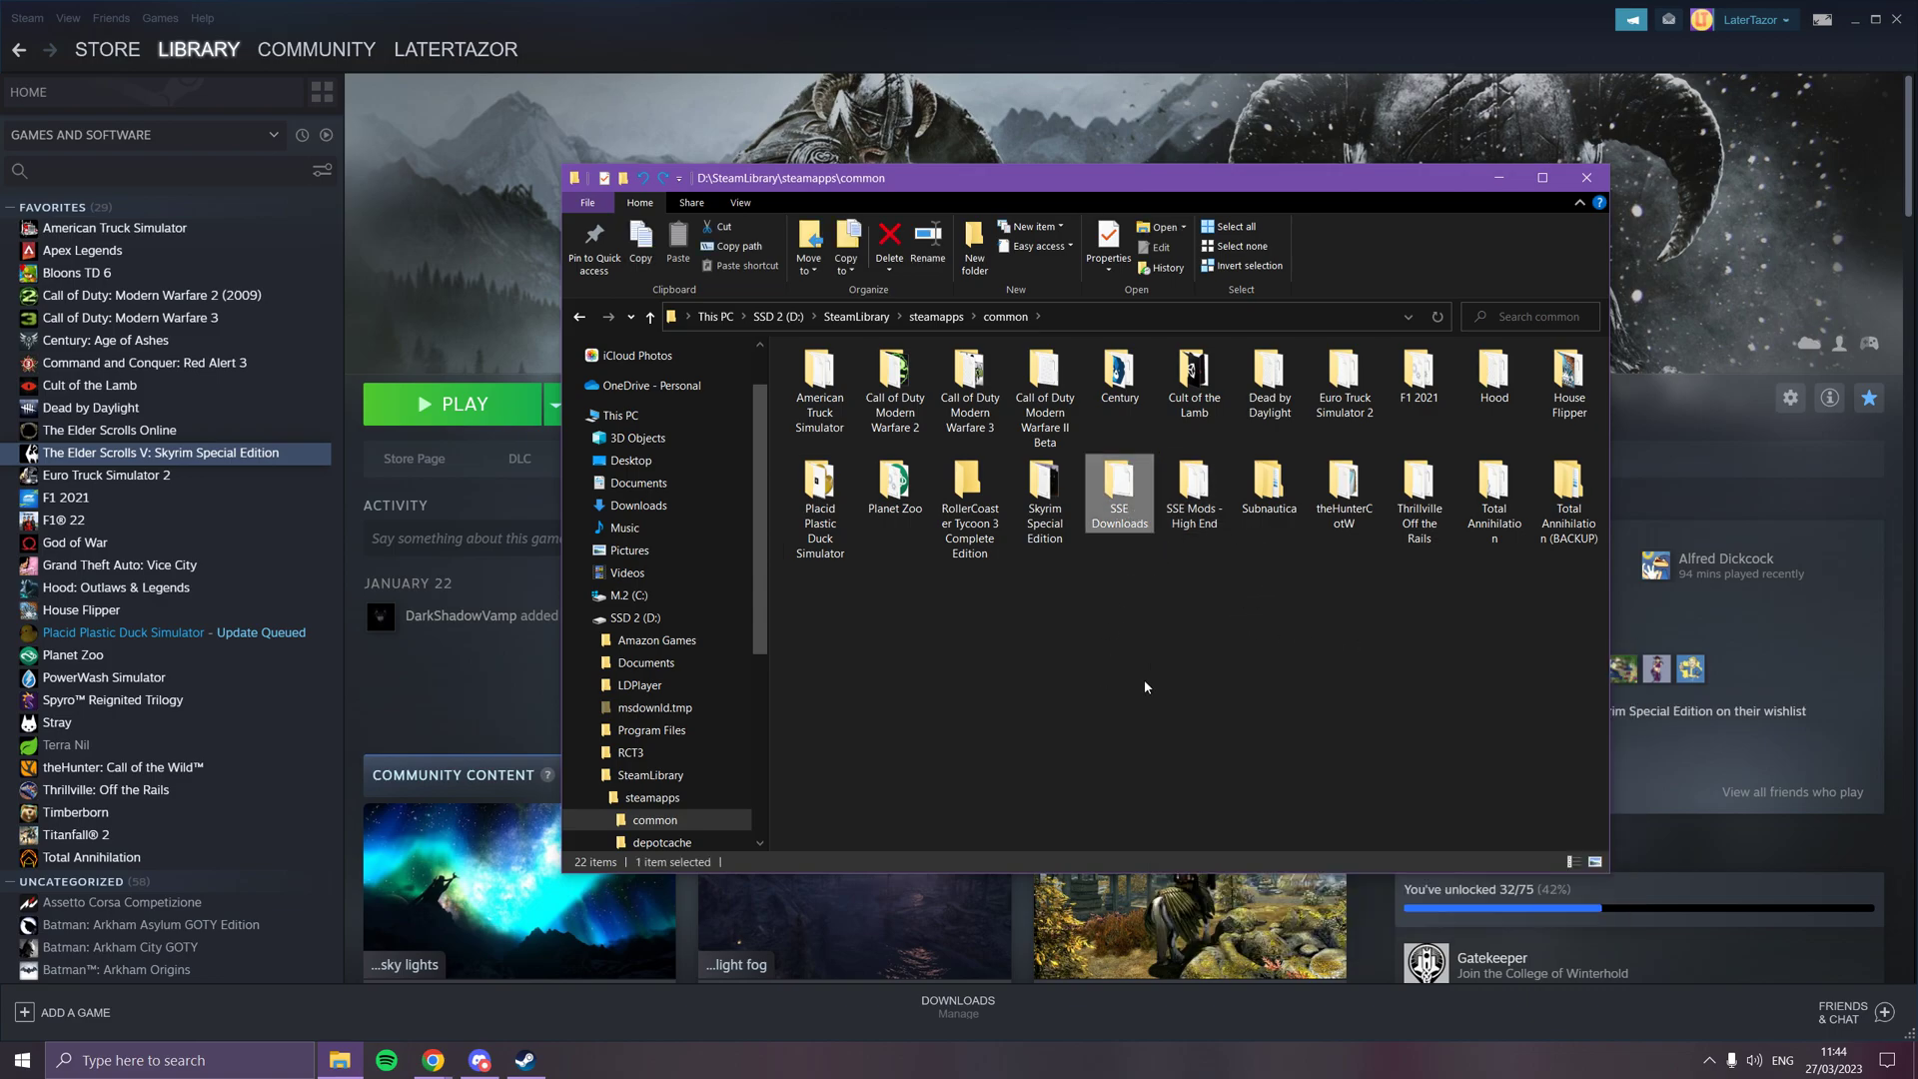
click(1173, 662)
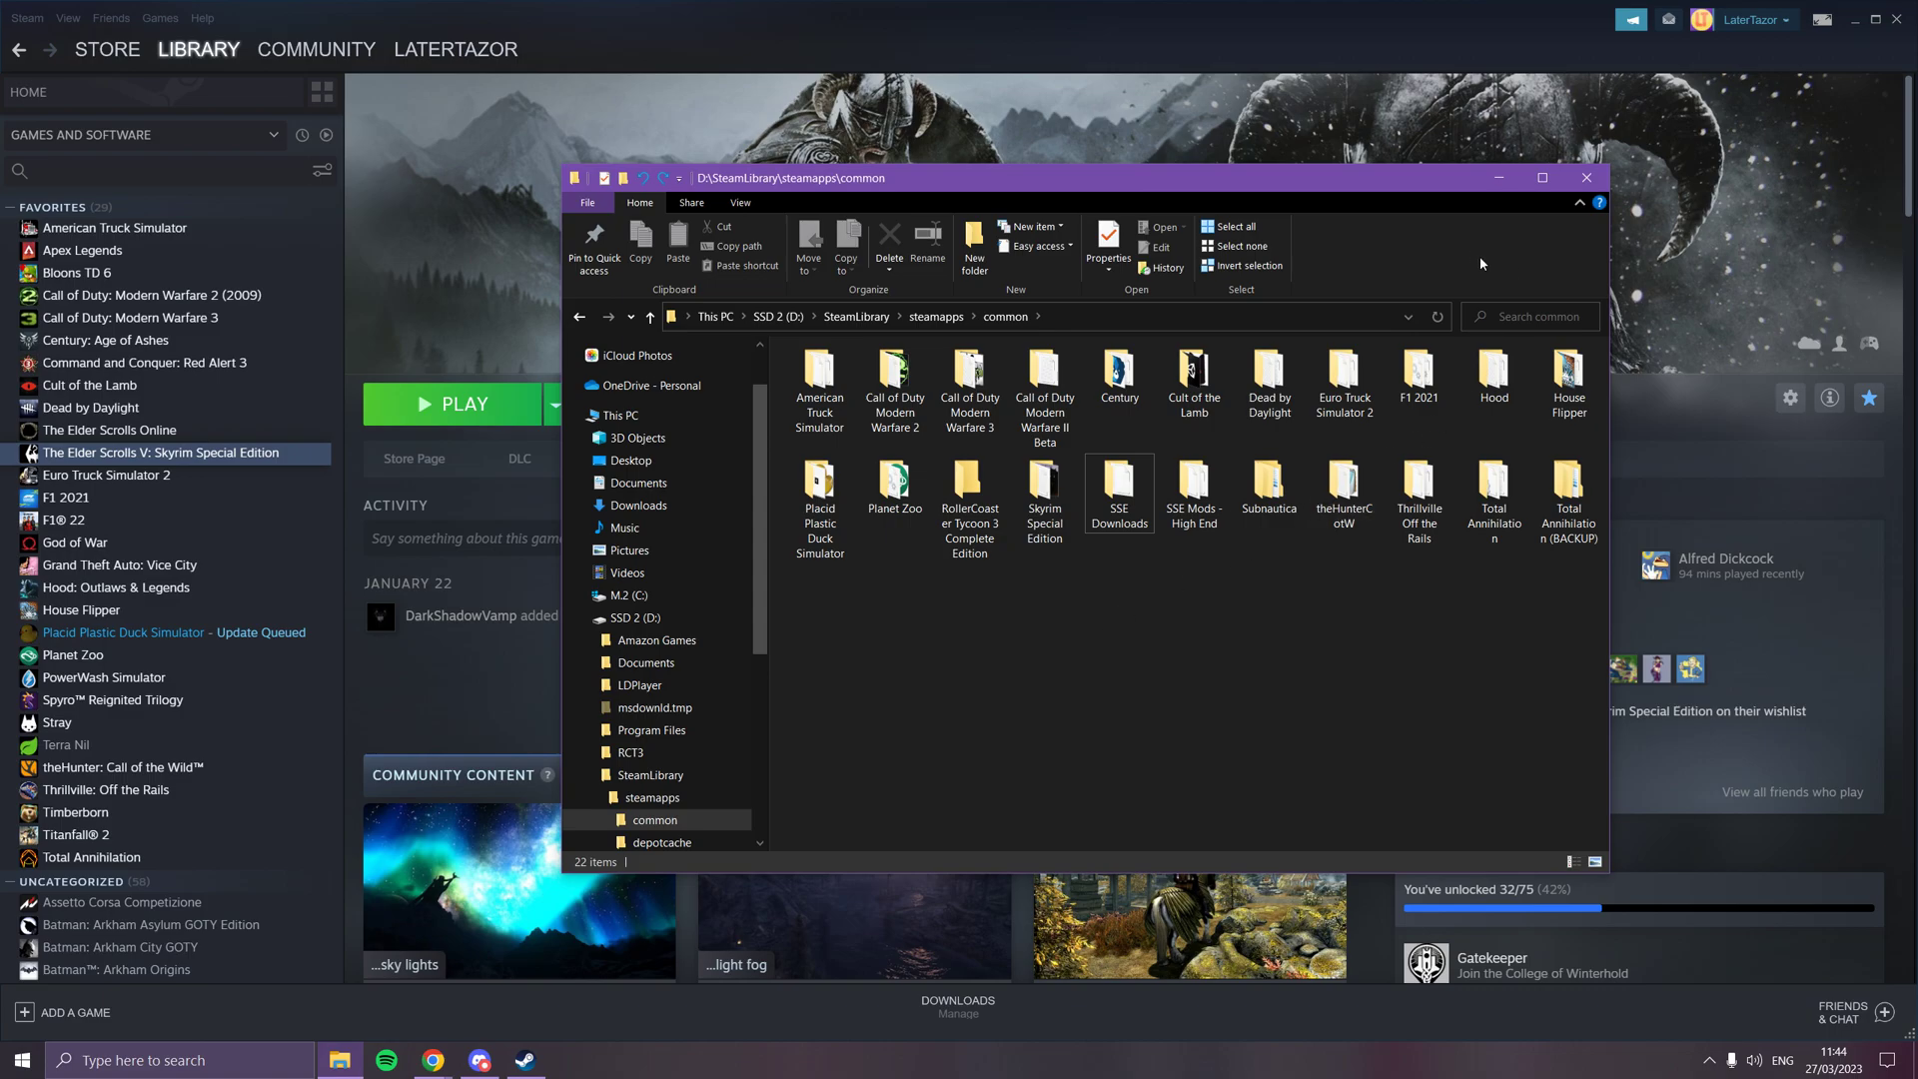
- Launch the Vortex mod manager and minimize the File Explorer, Steam and Chrome windows
click(1497, 179)
click(258, 1061)
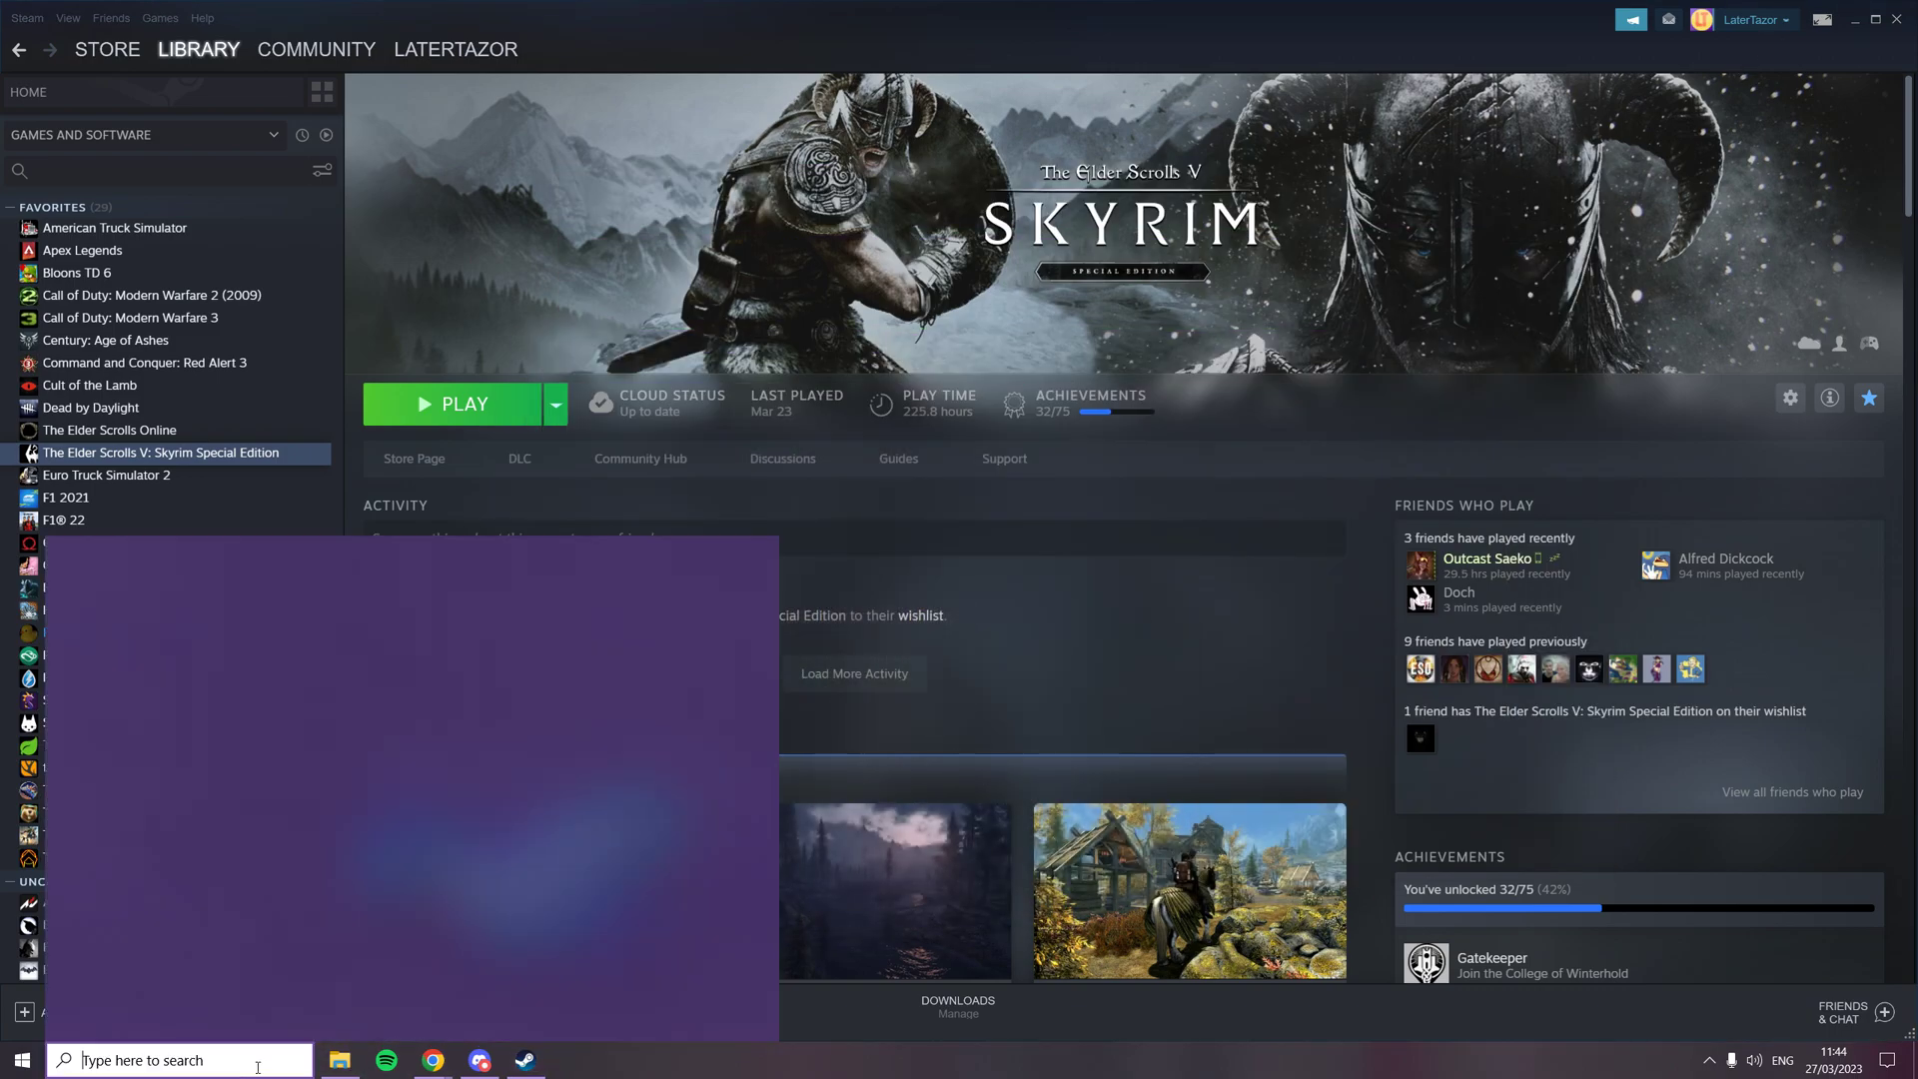
text(vor)
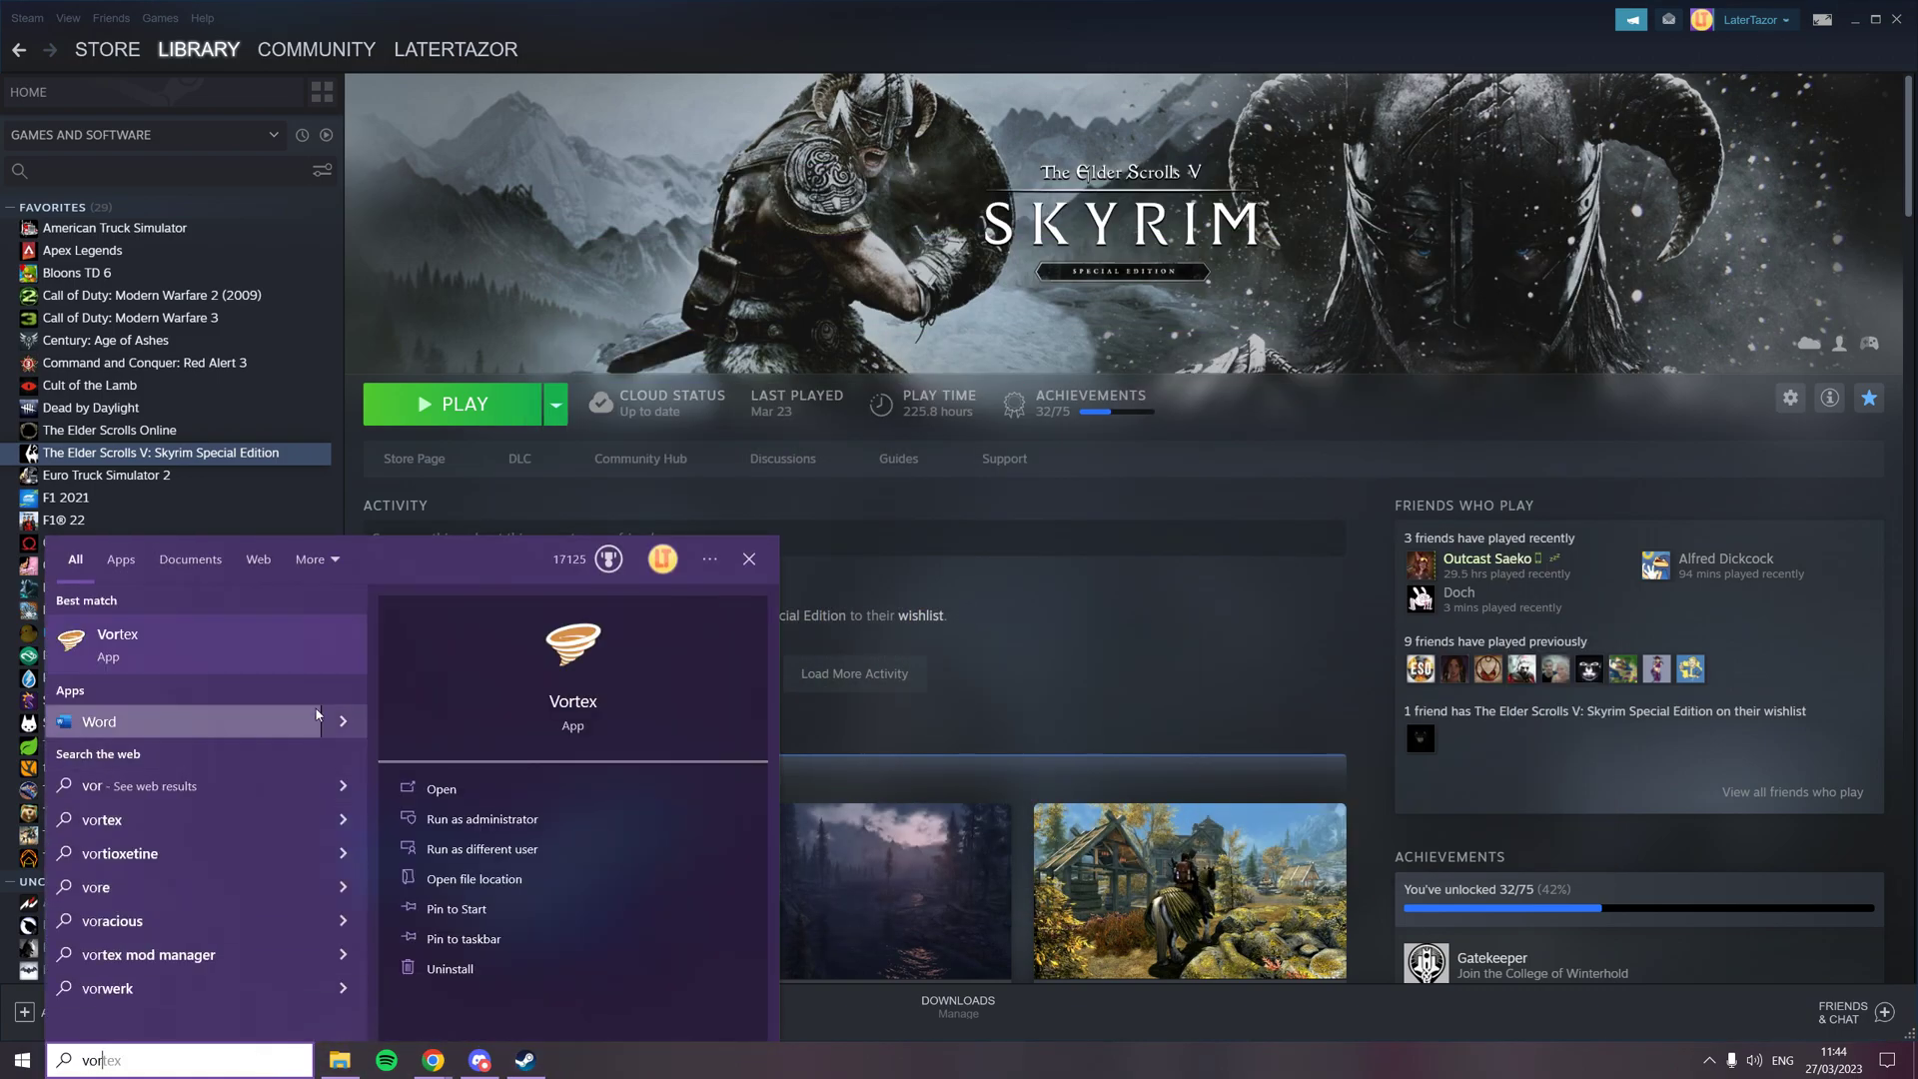
click(120, 645)
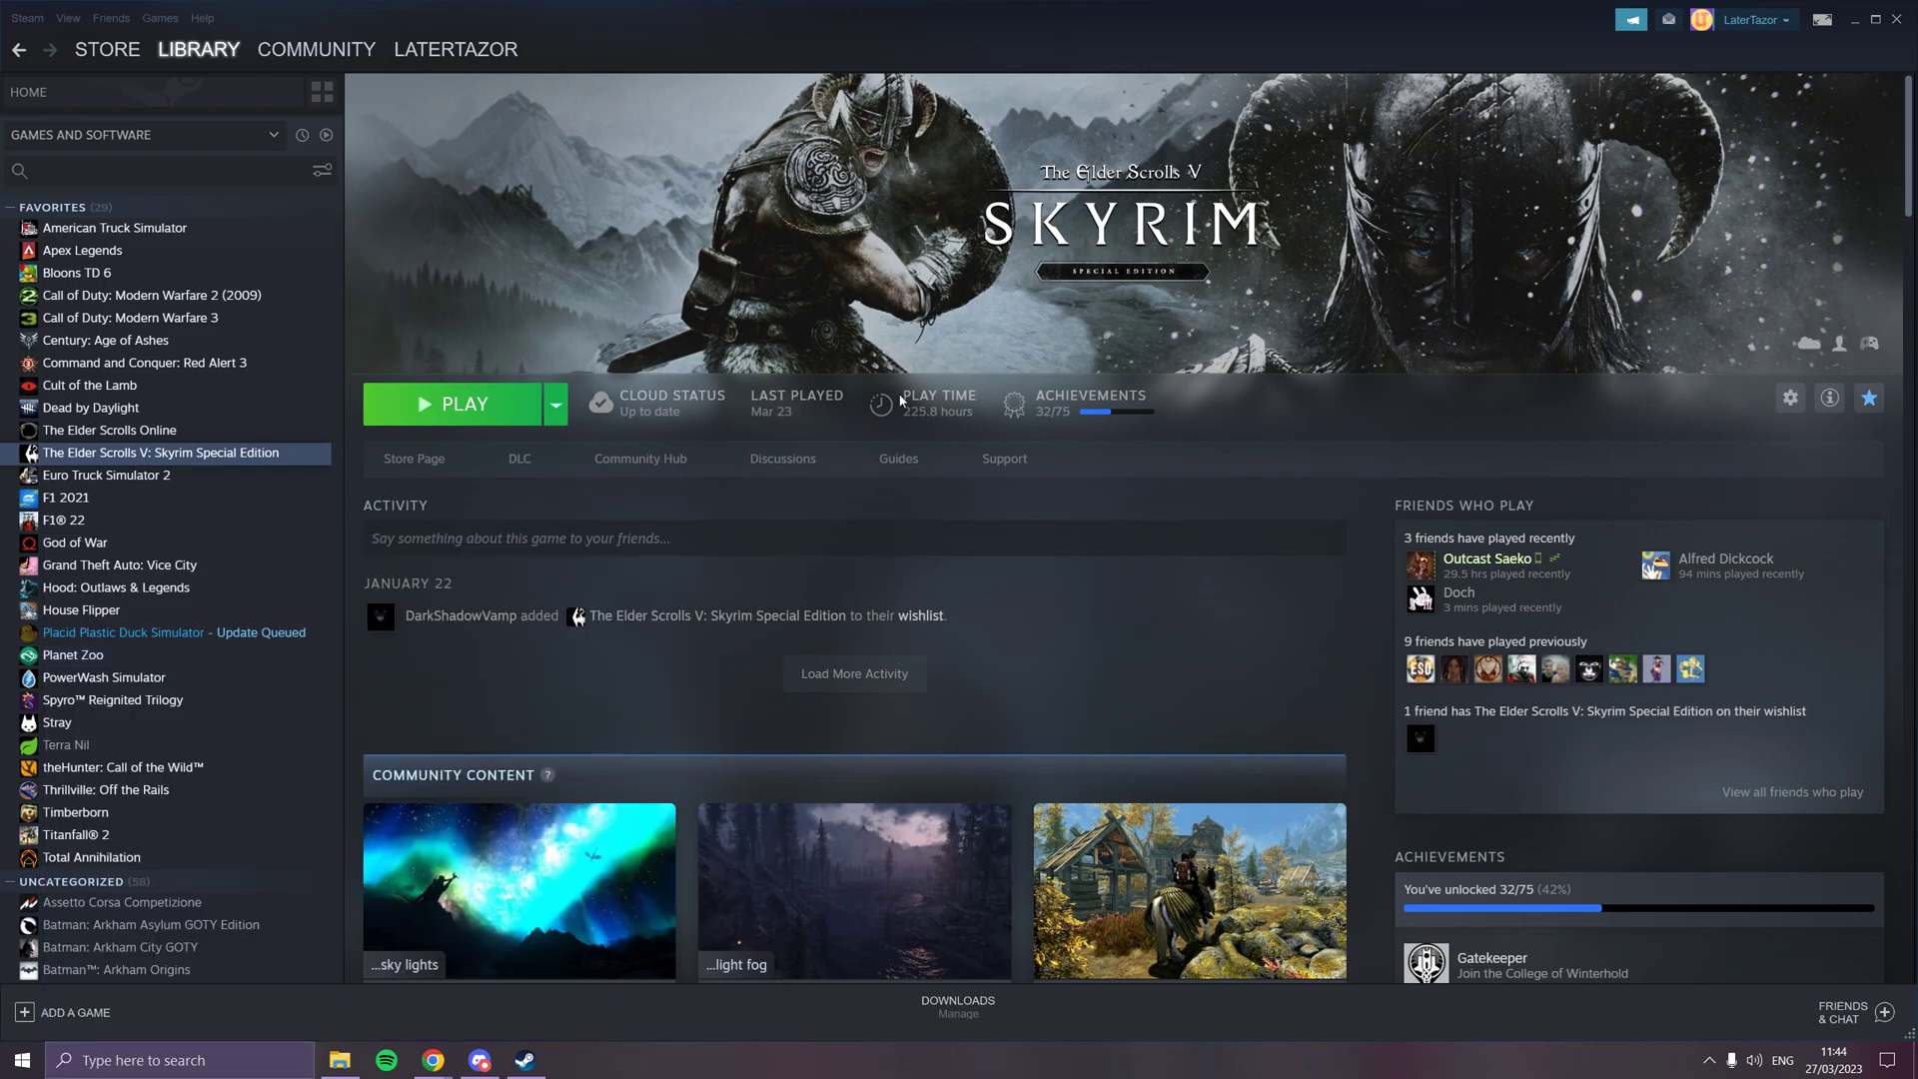
click(1853, 20)
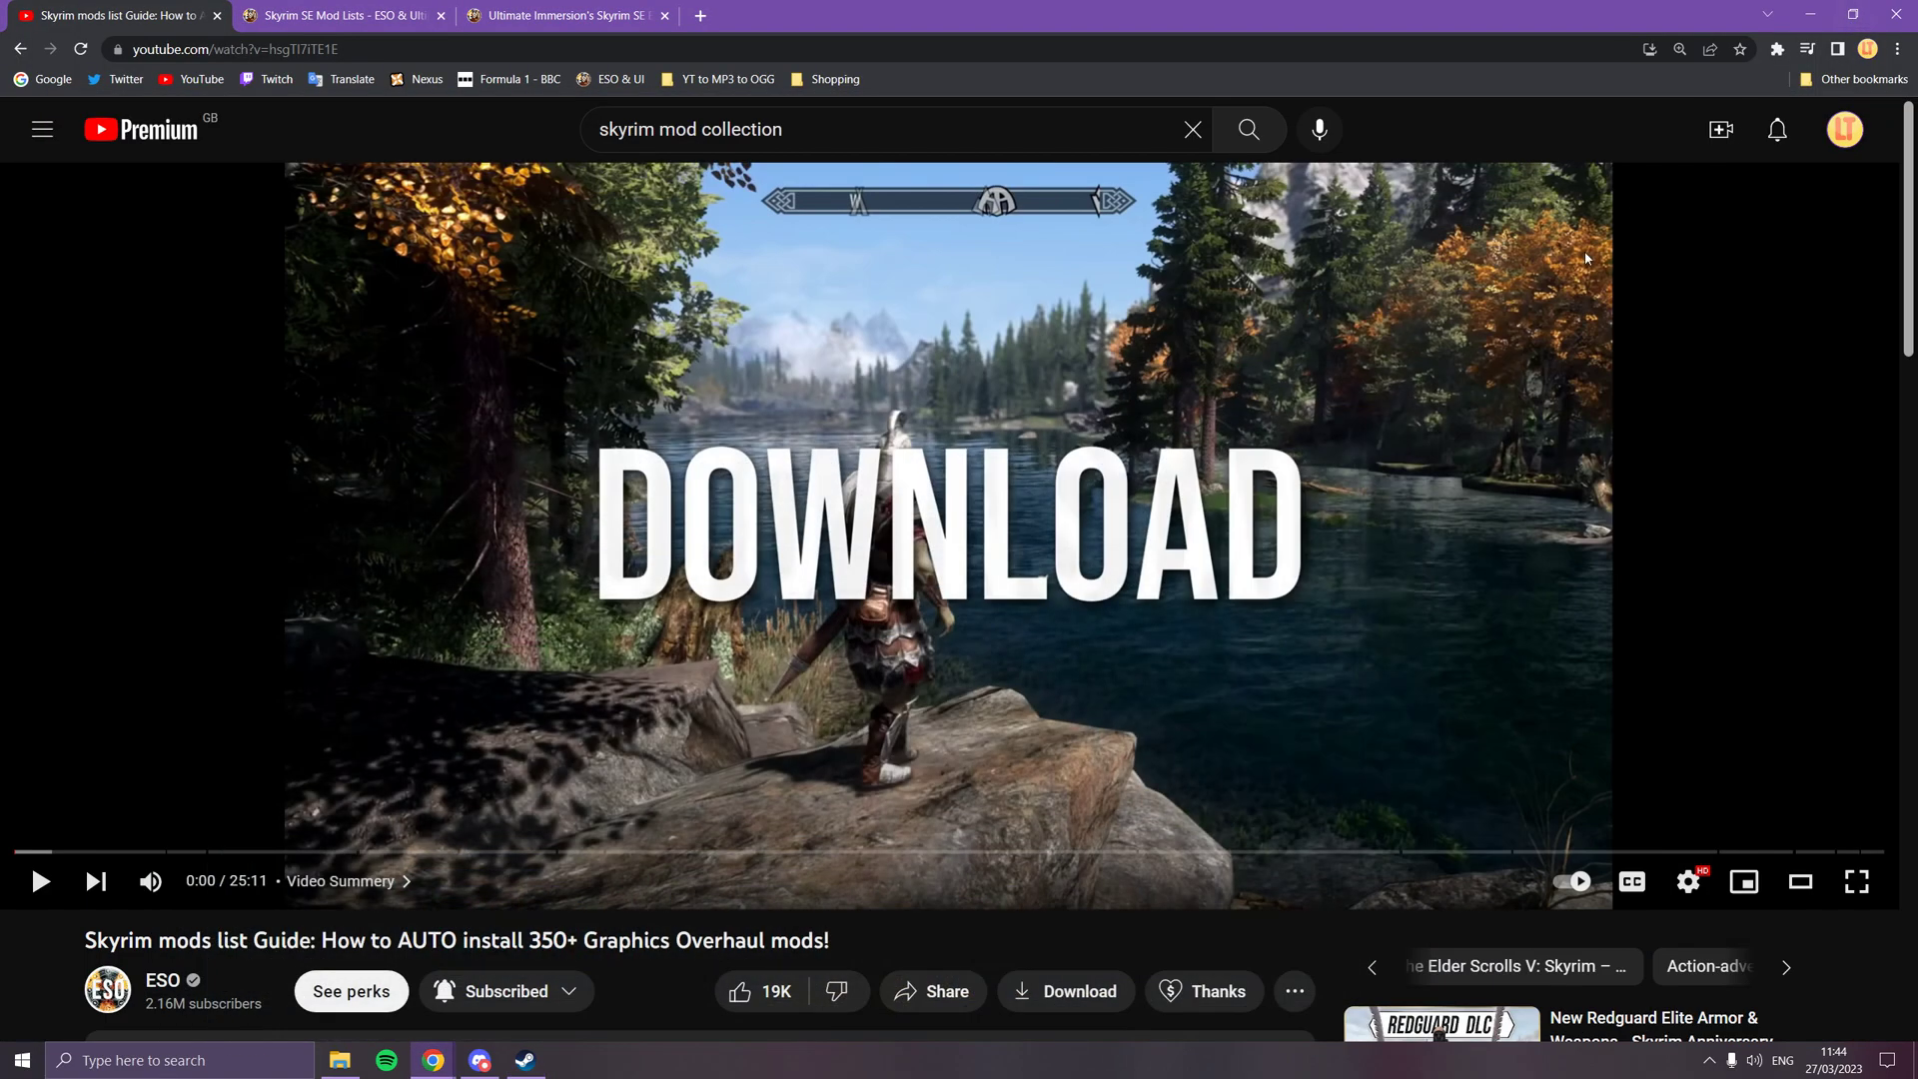
click(1822, 13)
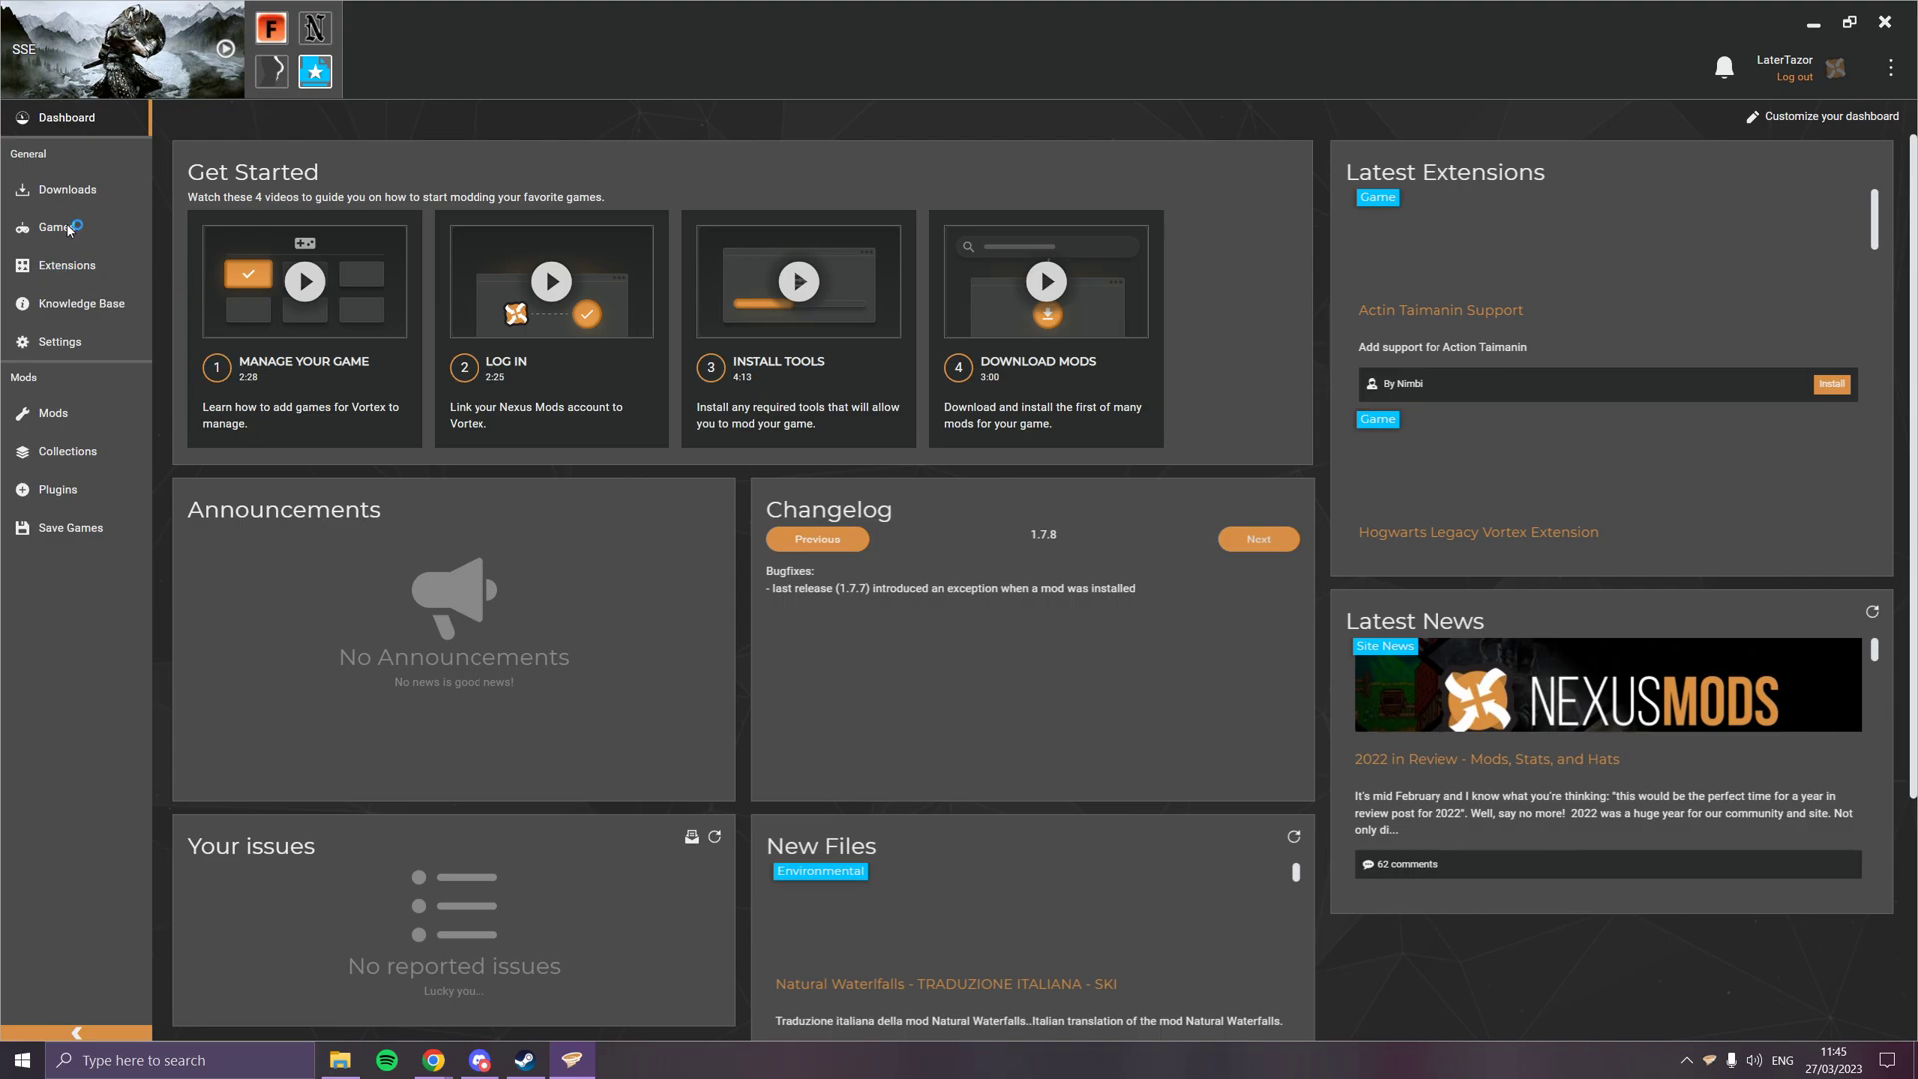
- Review Vortex's managed games and the installed Skyrim Special Edition mods, returning to the games list
click(126, 238)
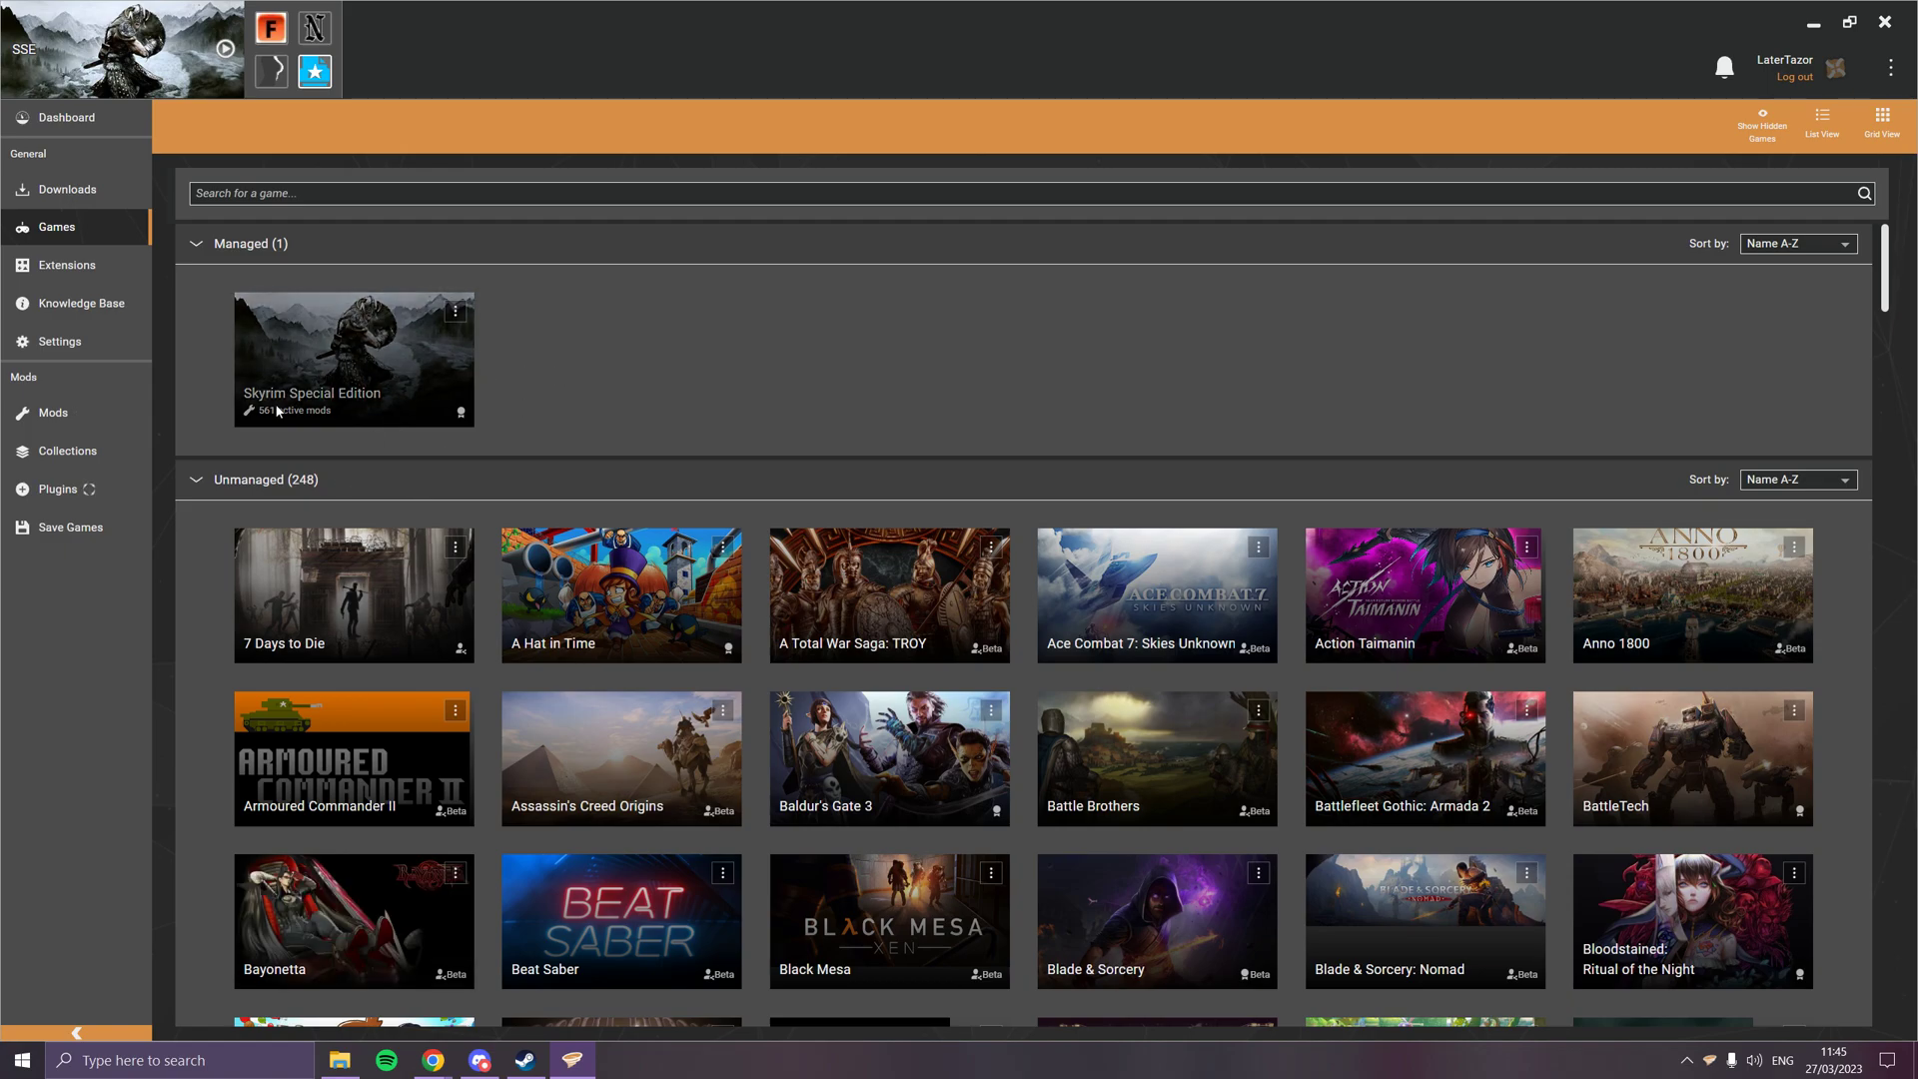
click(80, 411)
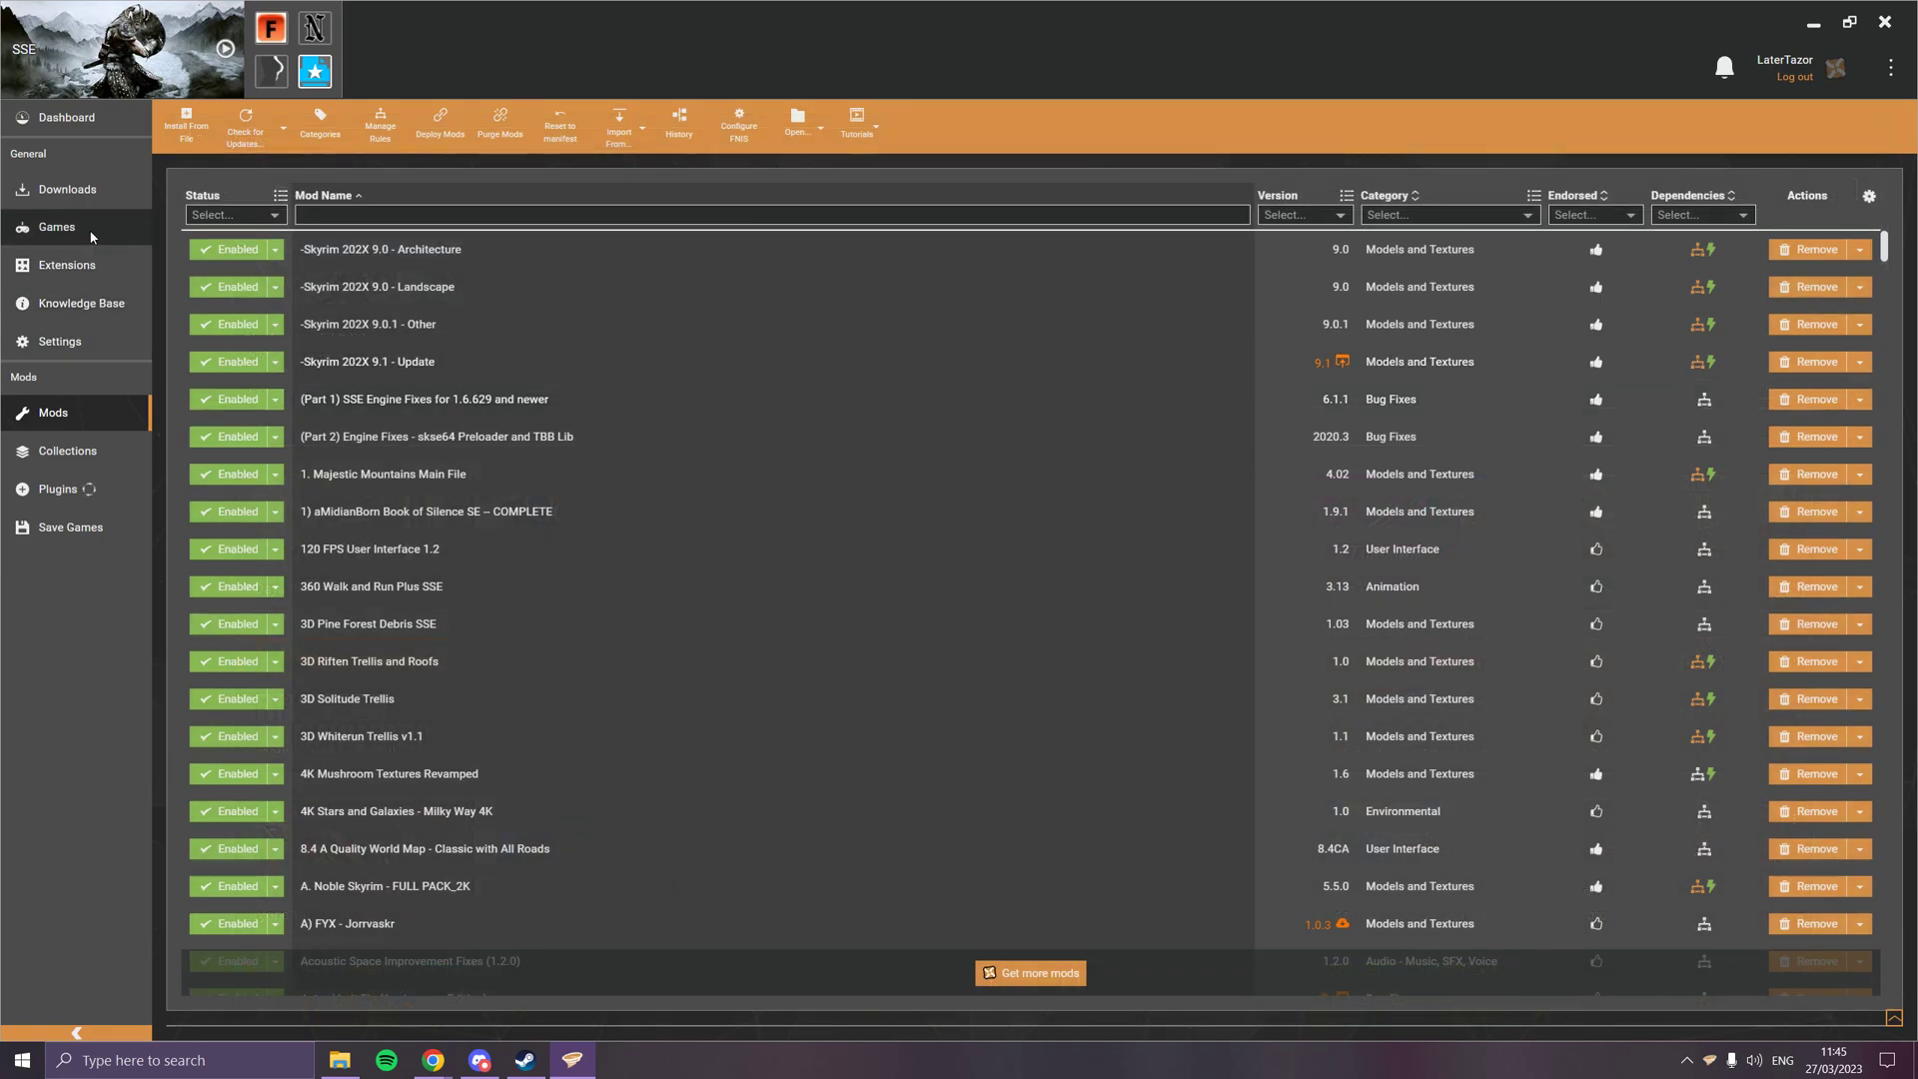
click(91, 233)
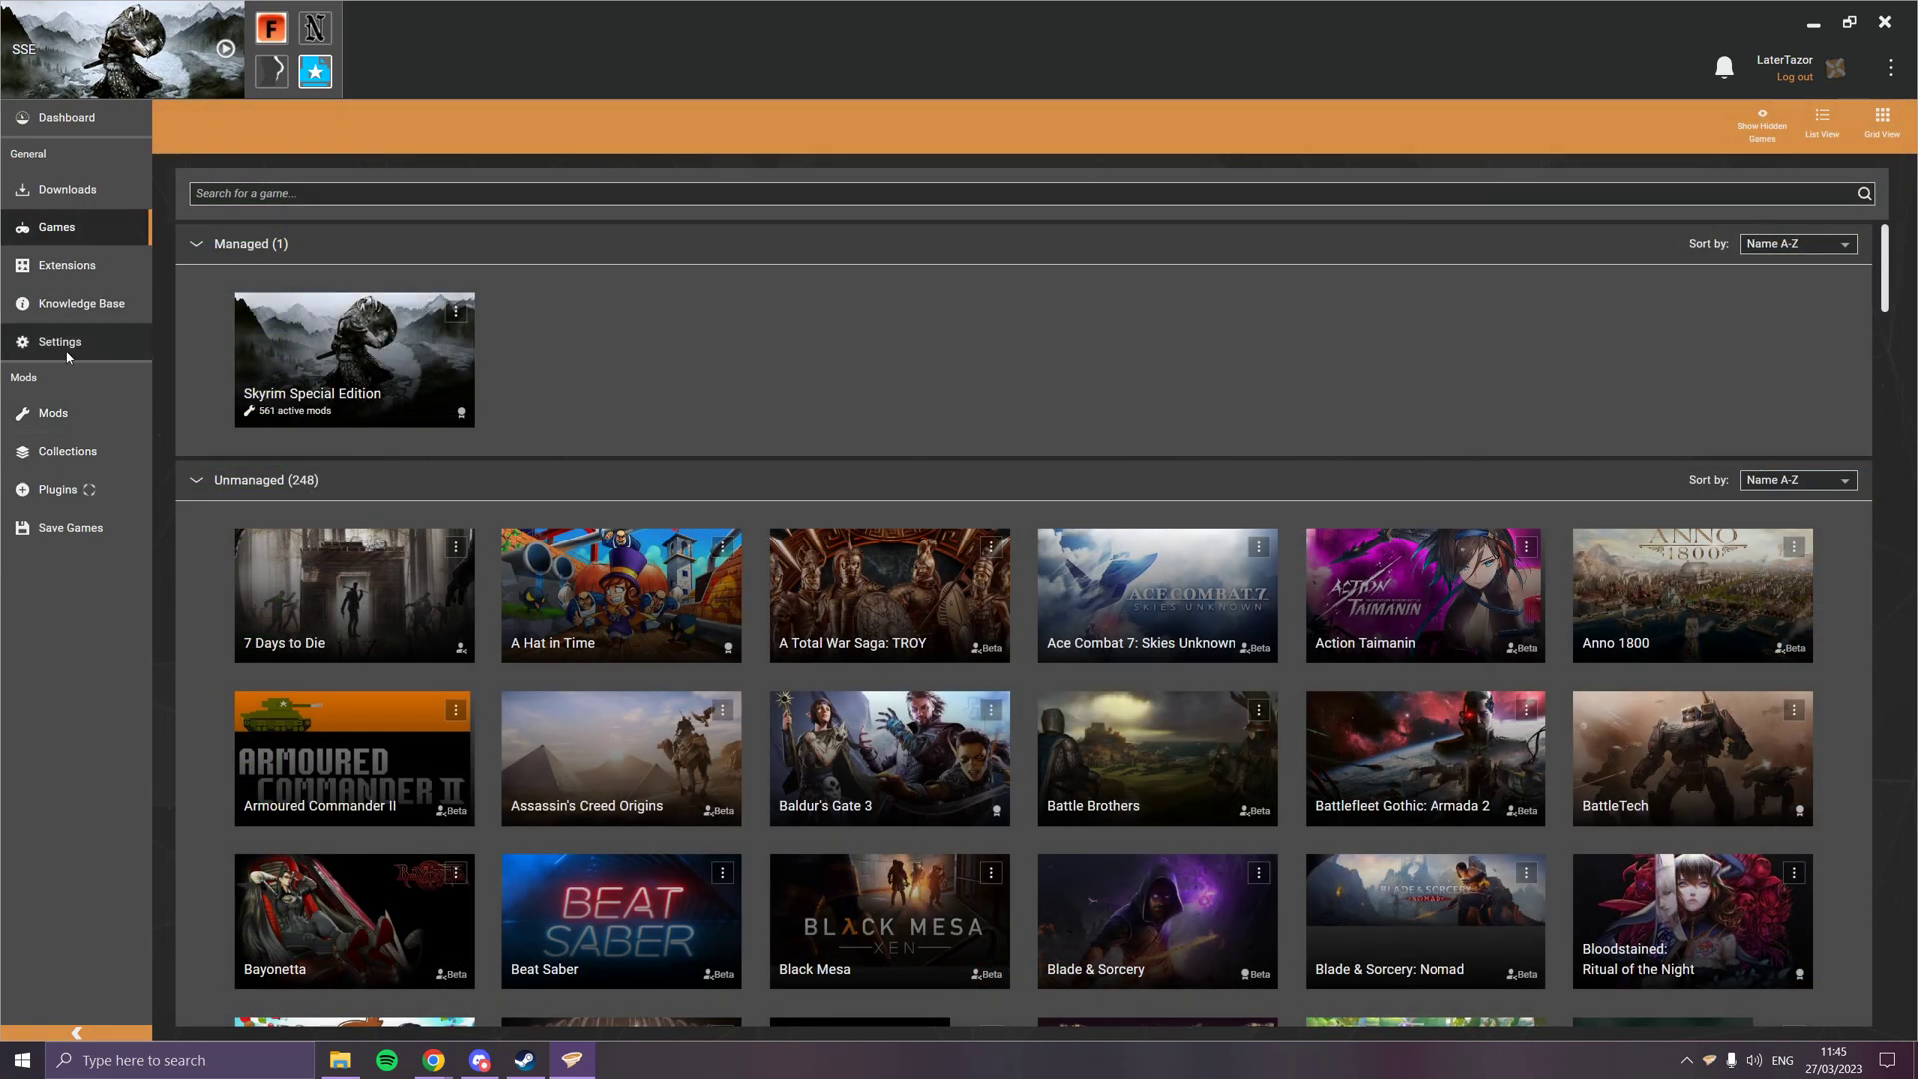
- Open the folder chooser for Skyrim Special Edition's mod staging folder in Vortex's mod settings and look through the C: drive
click(83, 344)
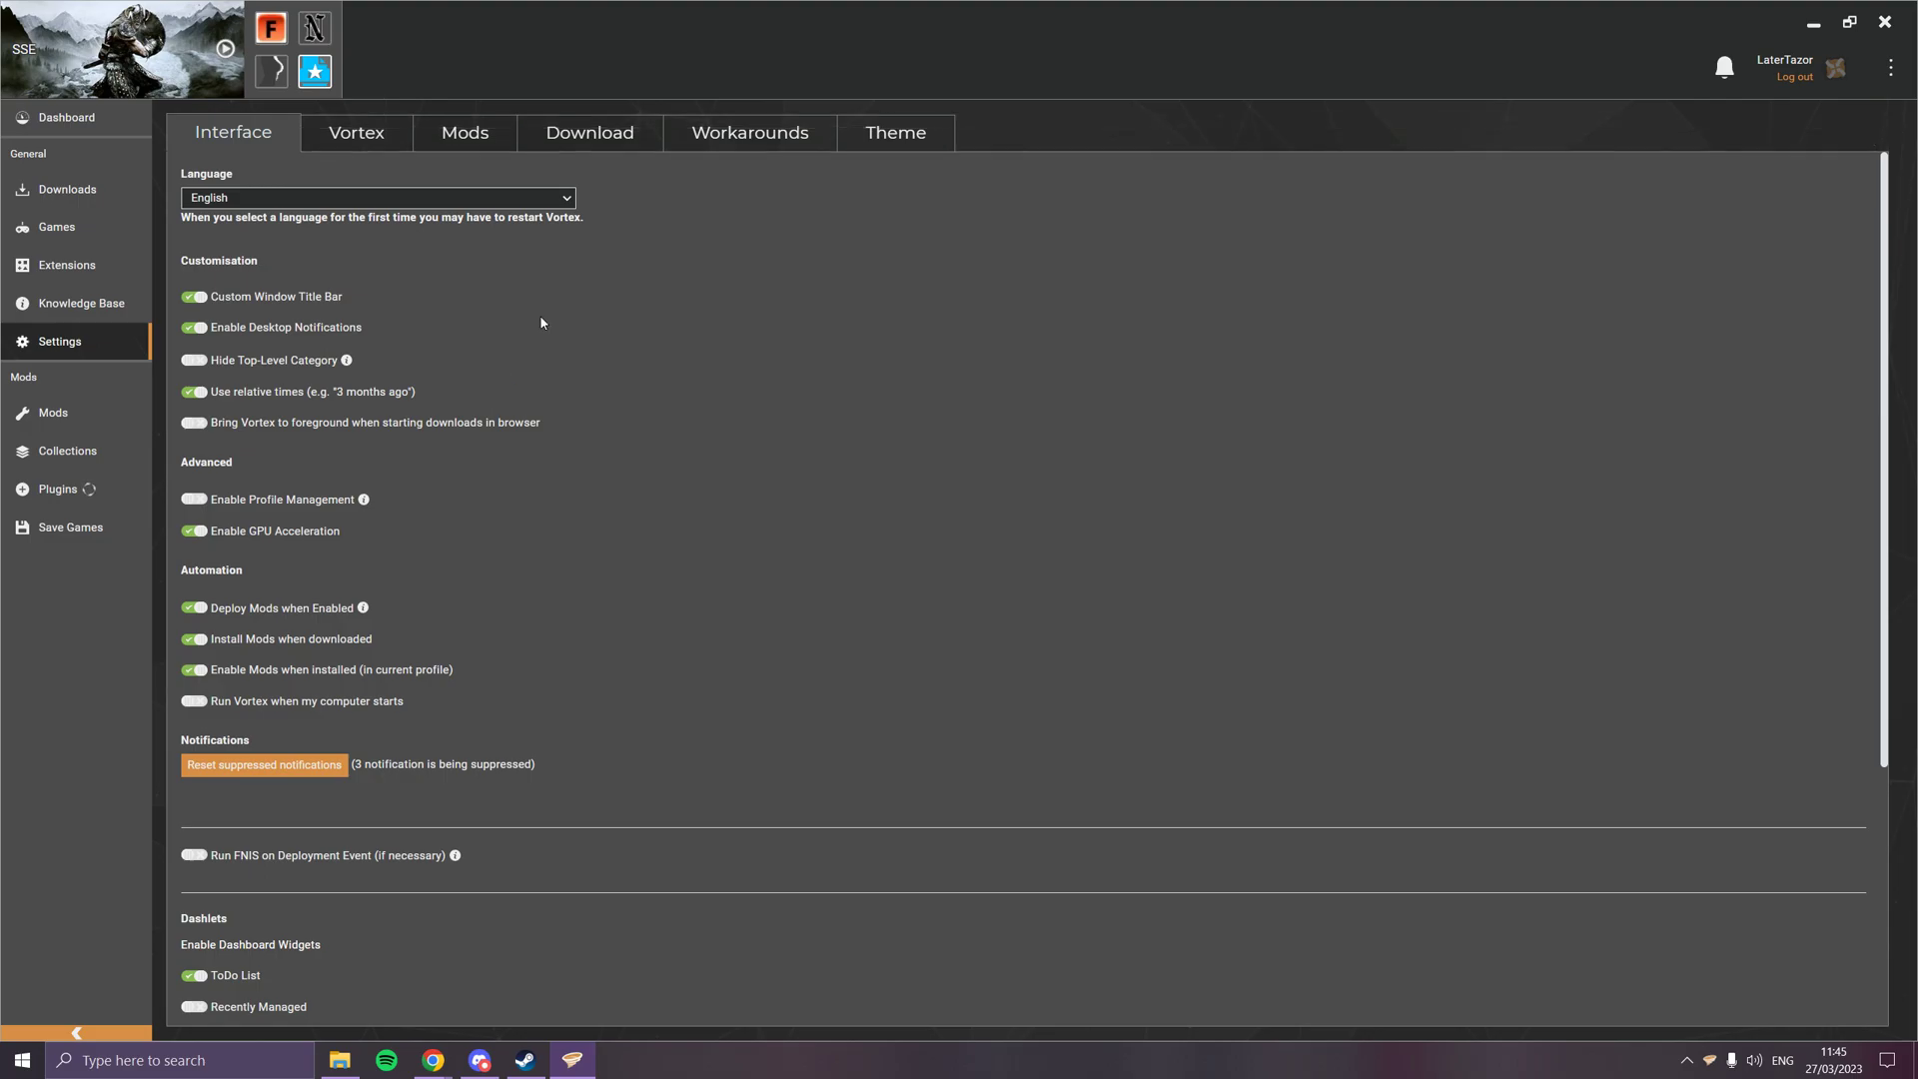
click(488, 140)
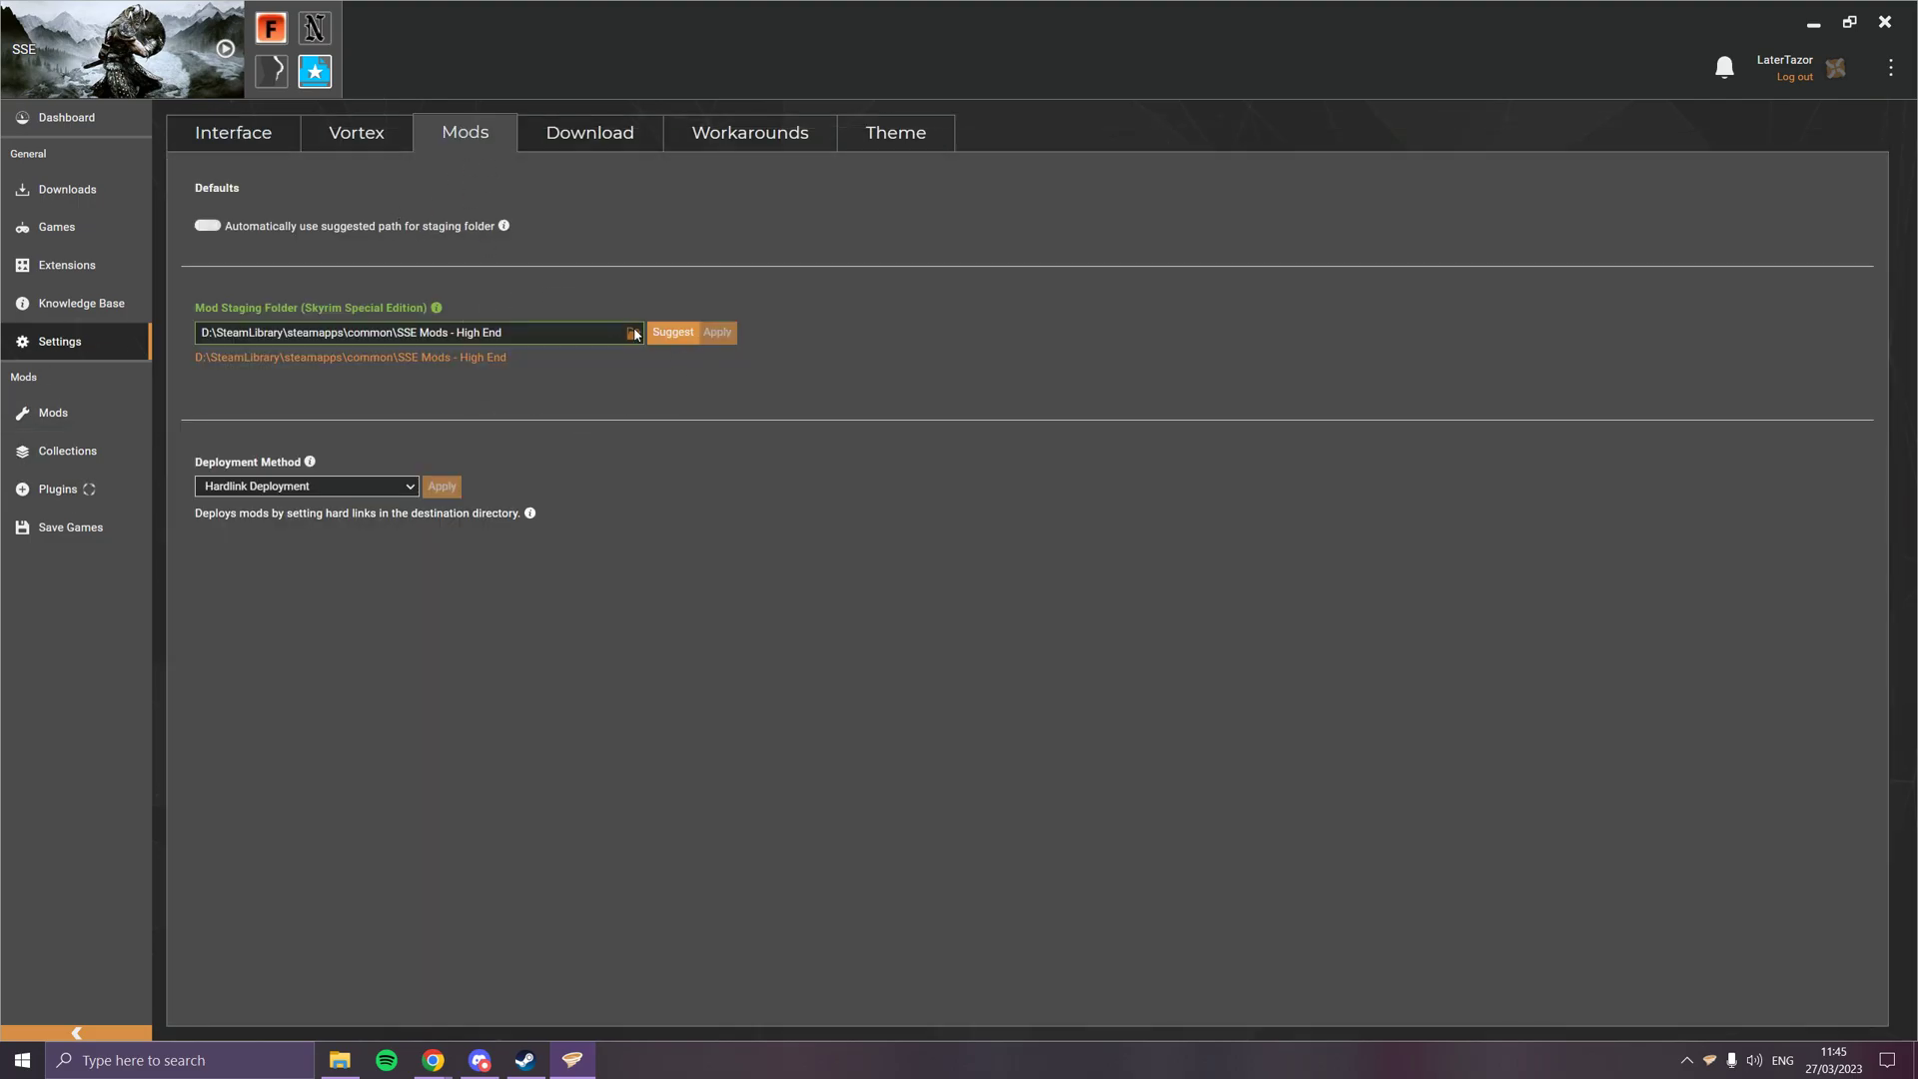
click(633, 334)
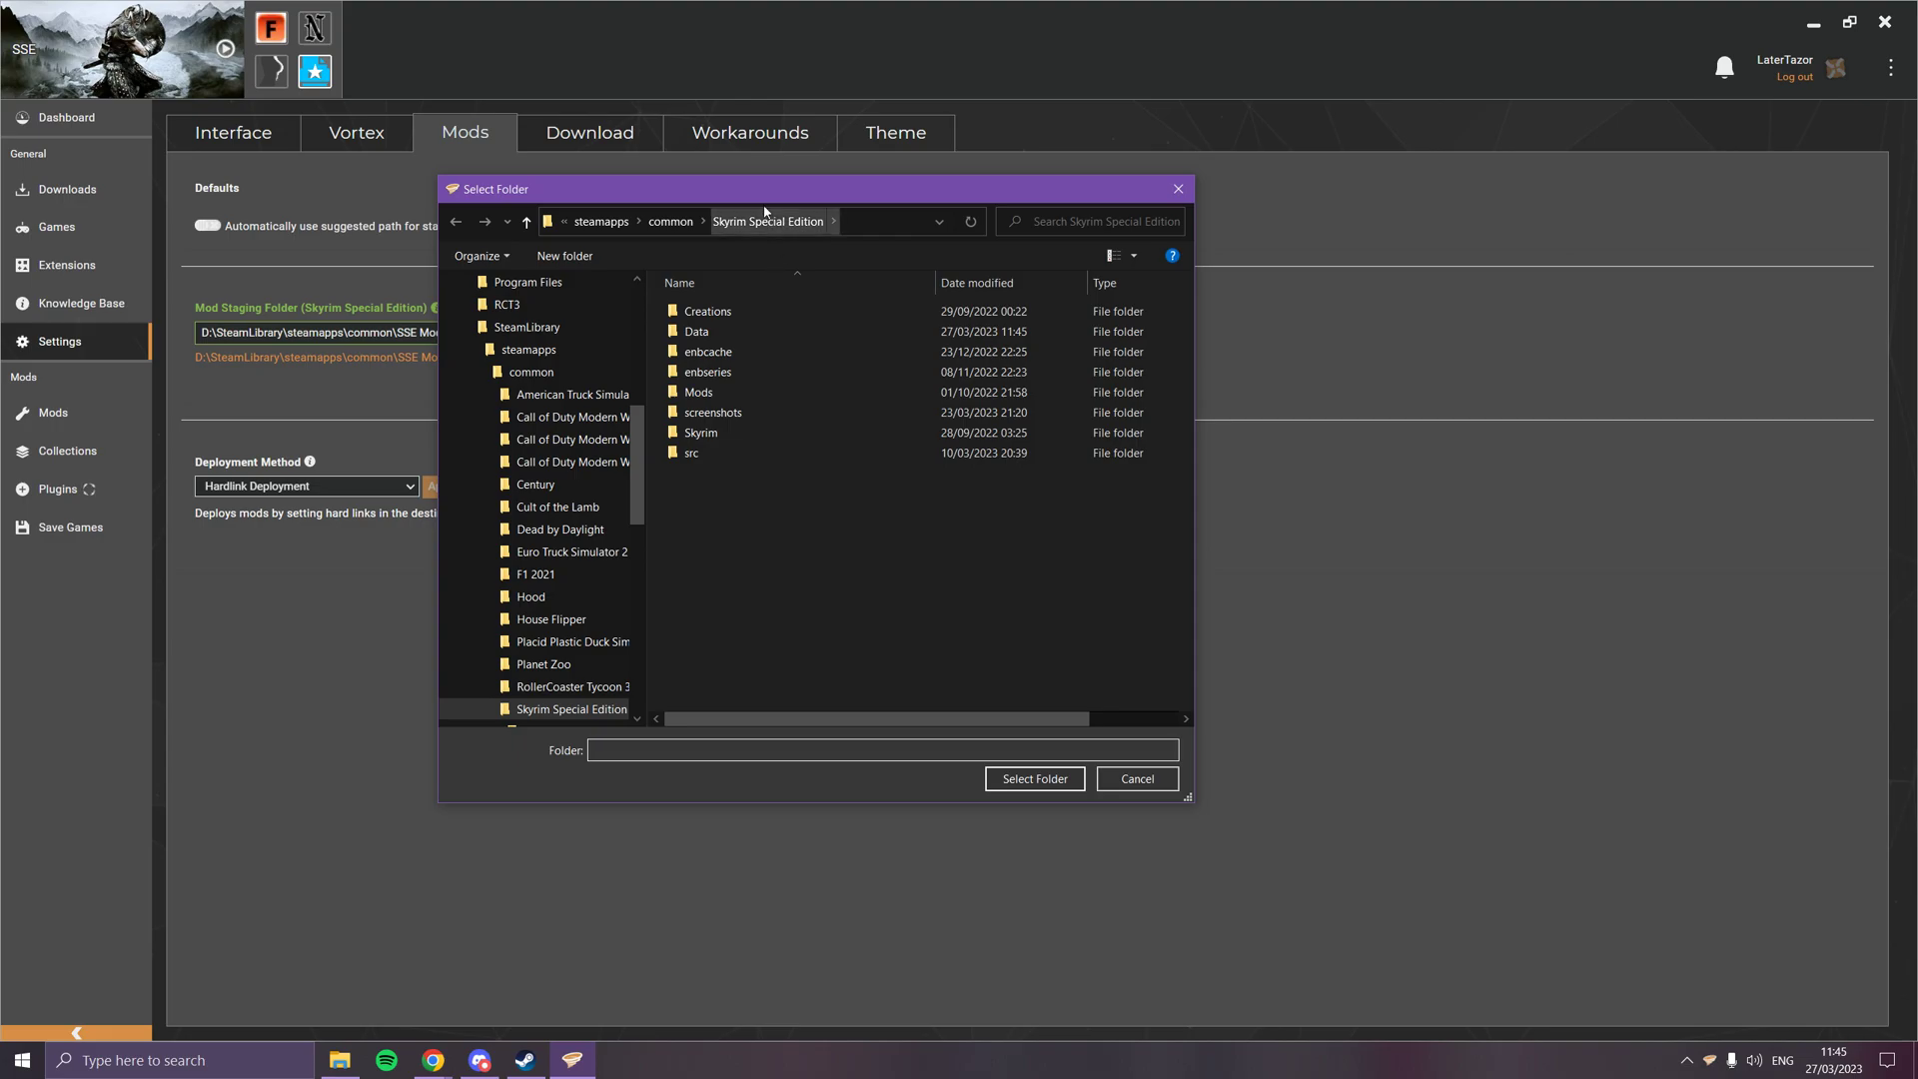
drag(769, 189, 1125, 173)
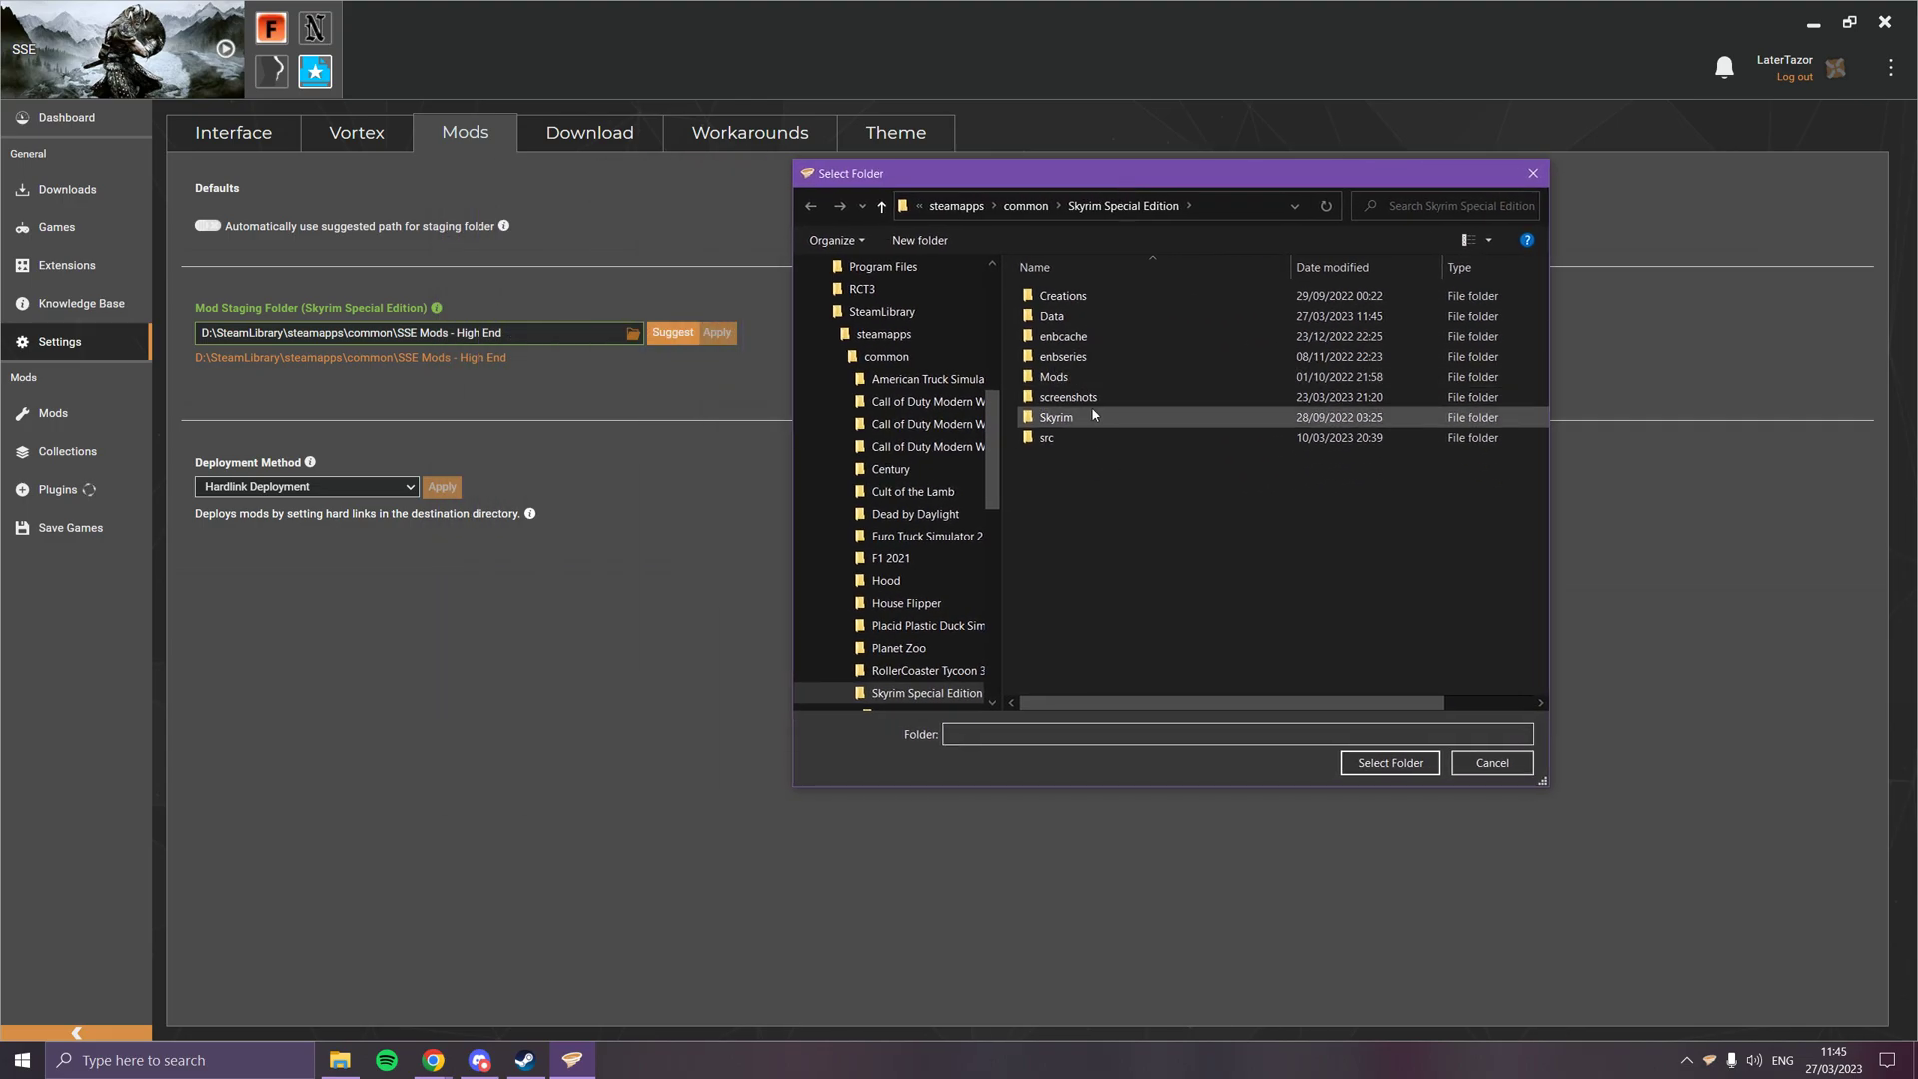
click(956, 206)
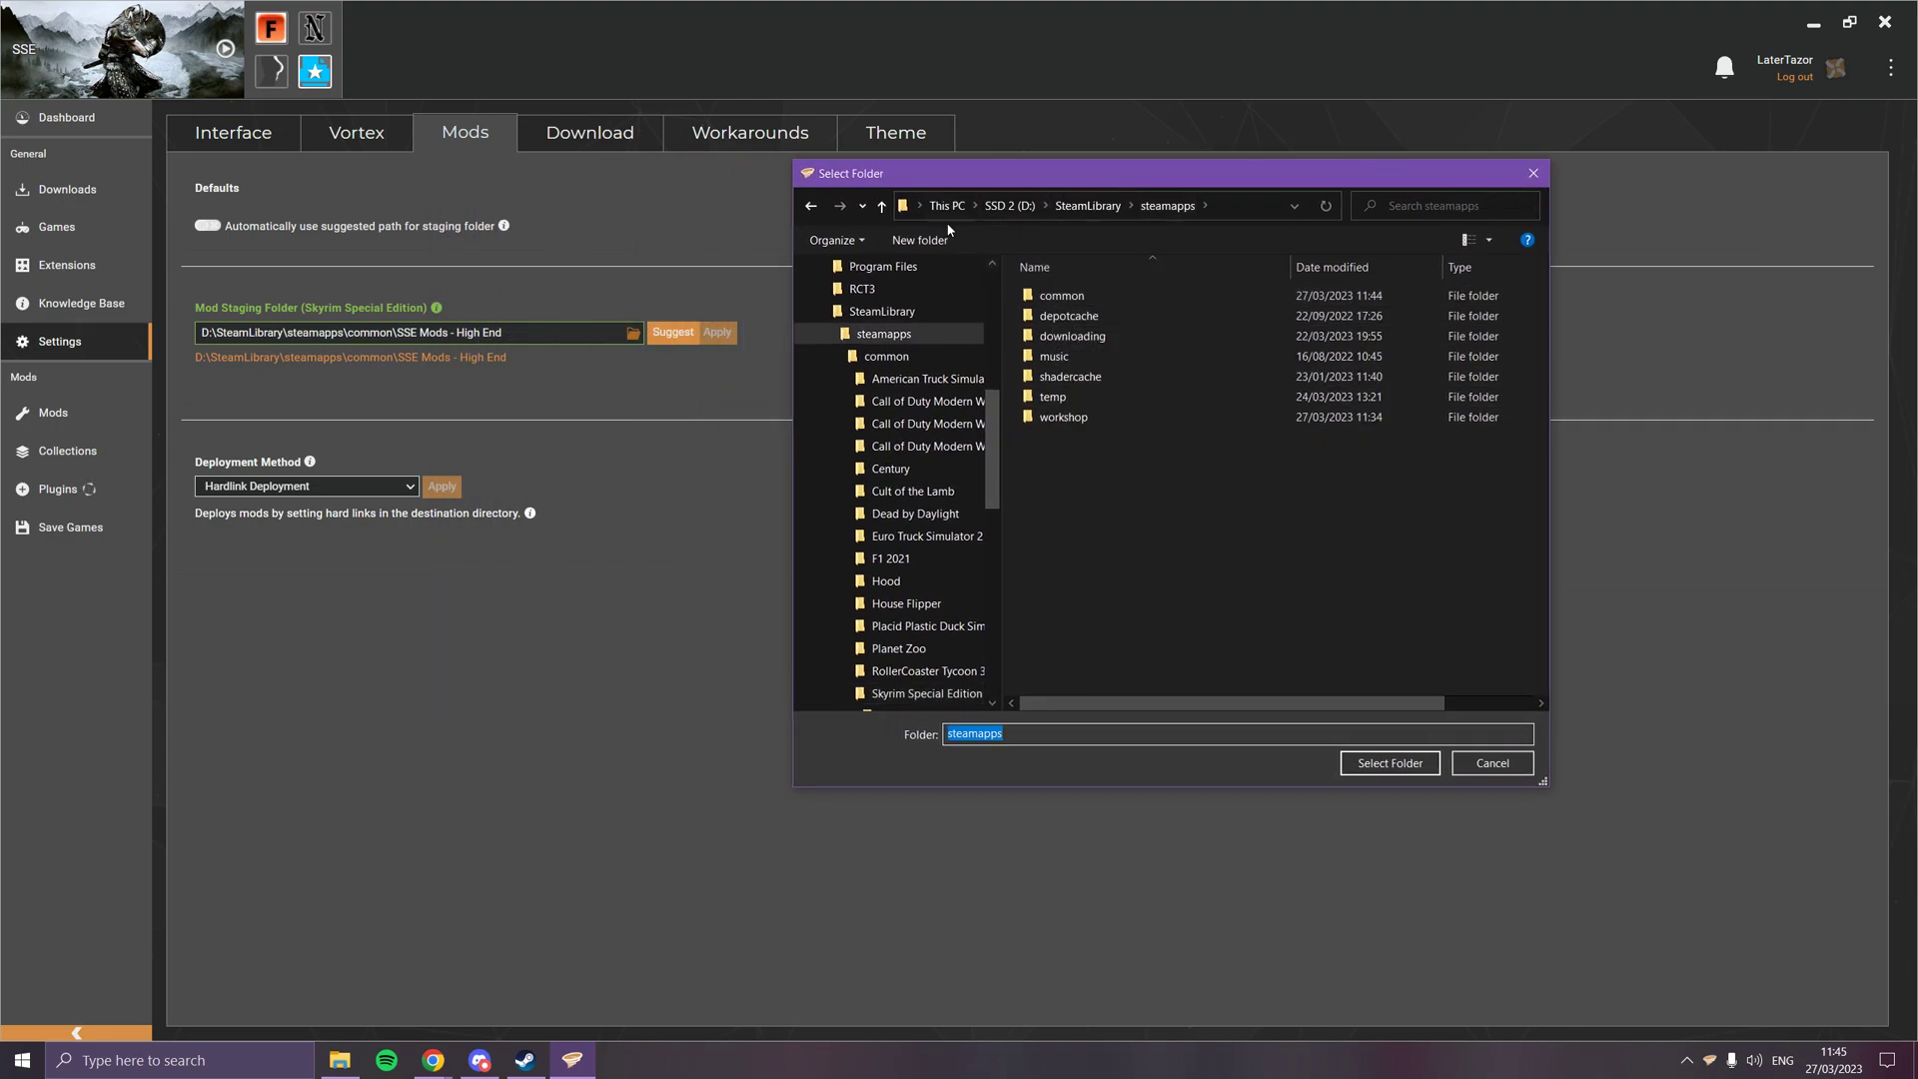
click(961, 209)
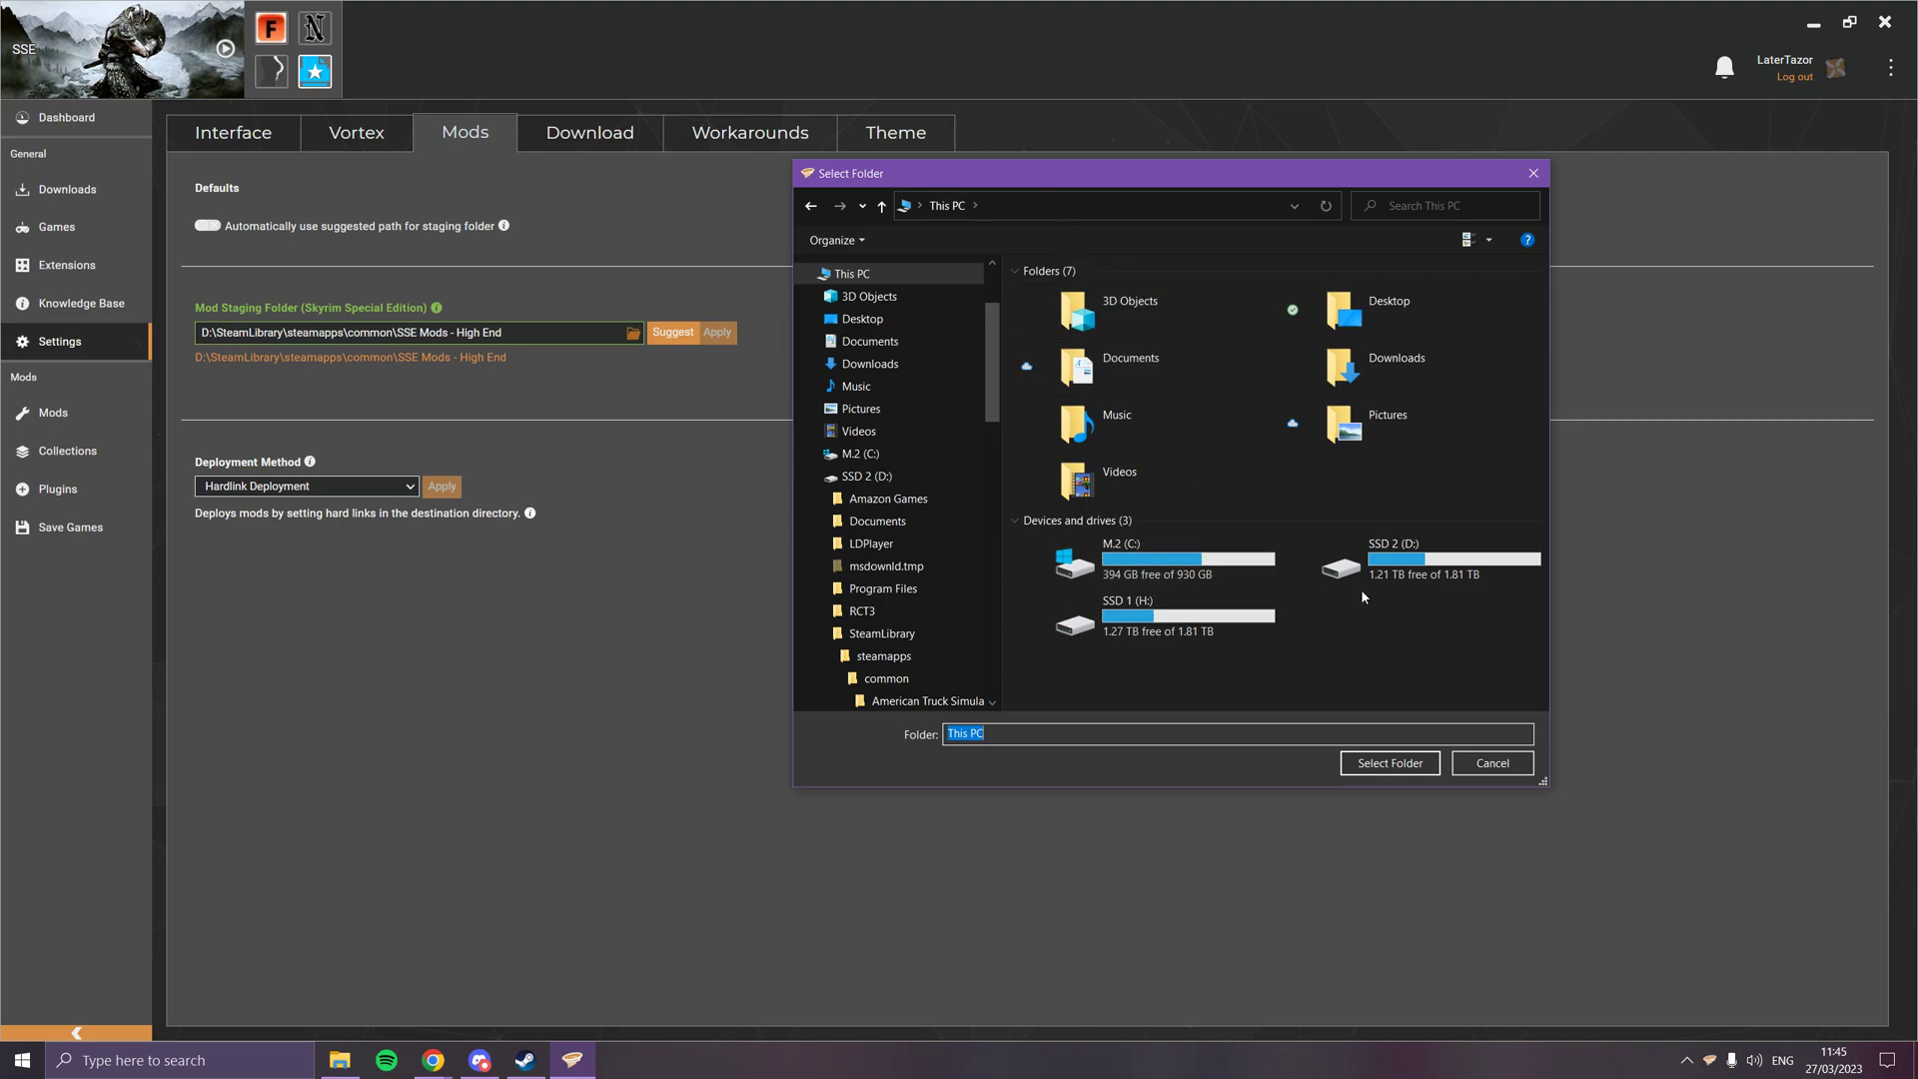
click(1184, 569)
double_click(1184, 570)
click(1149, 417)
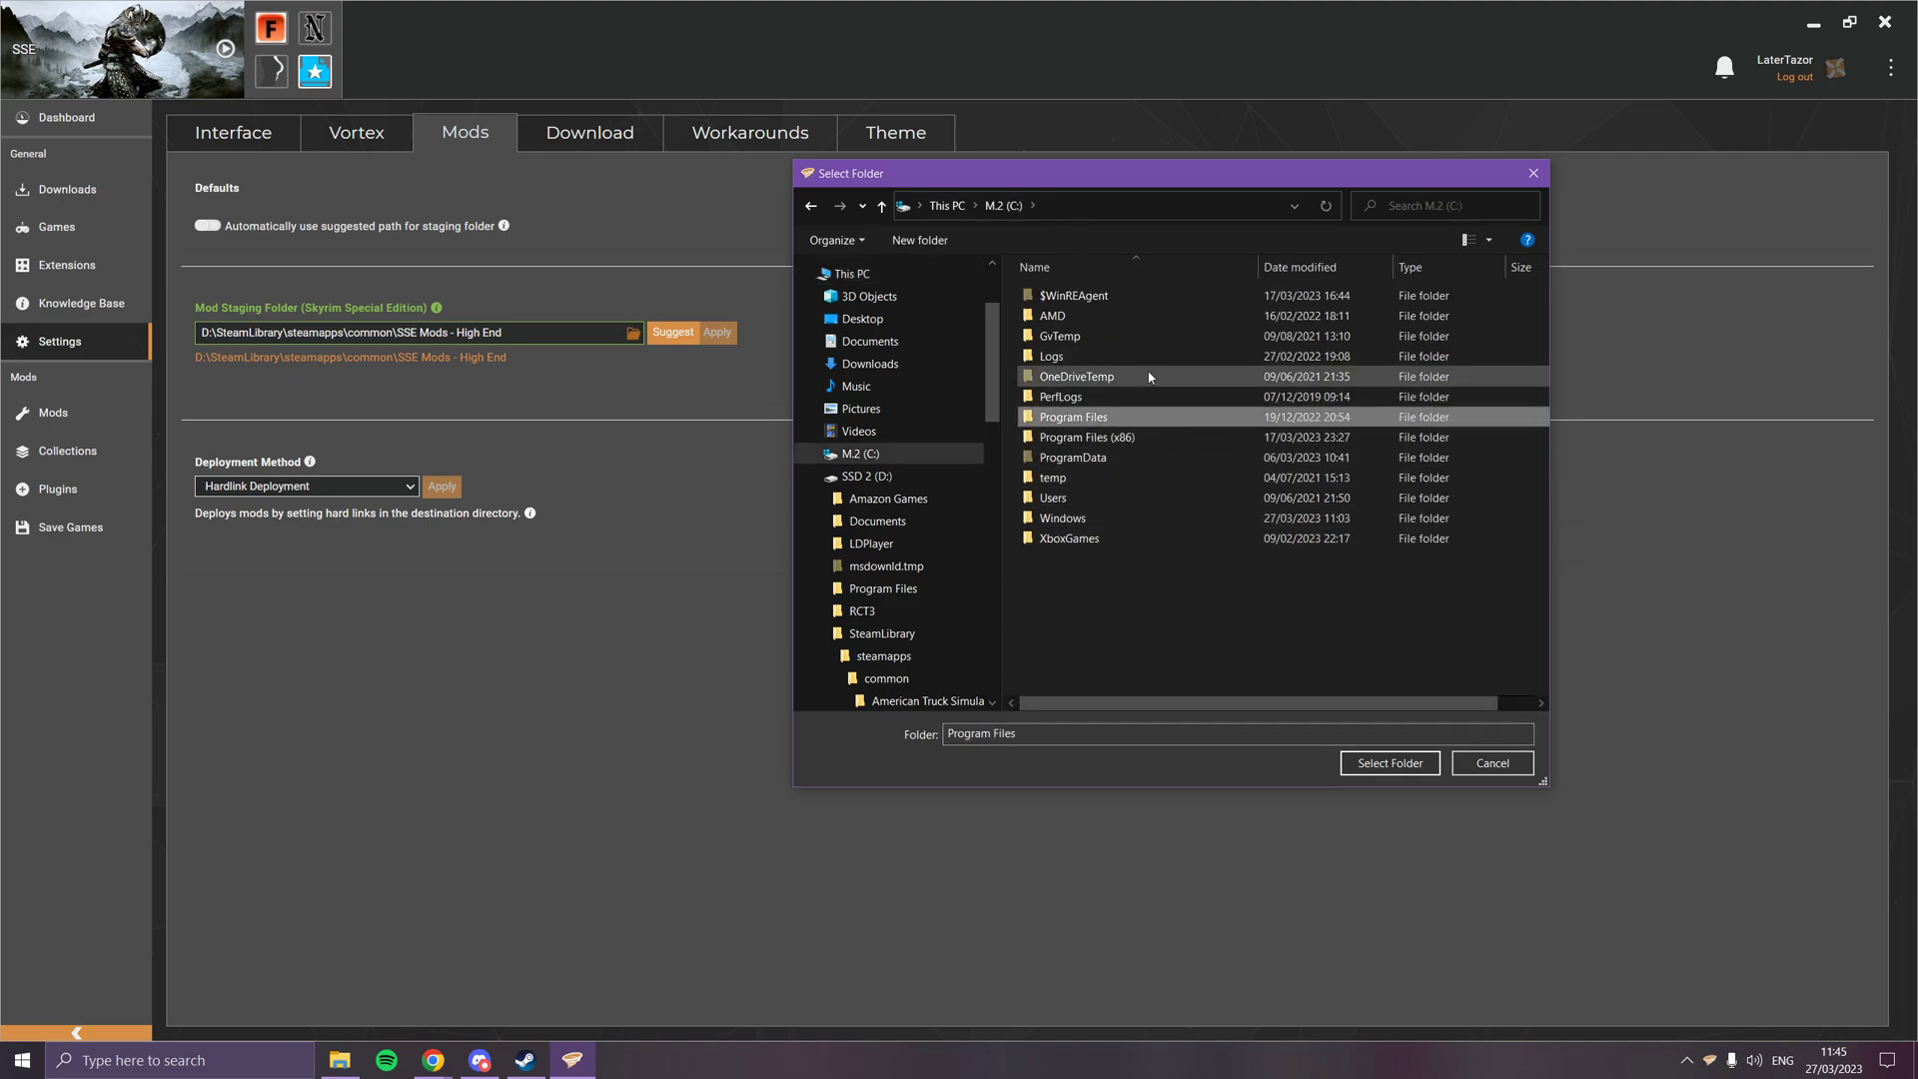
click(947, 205)
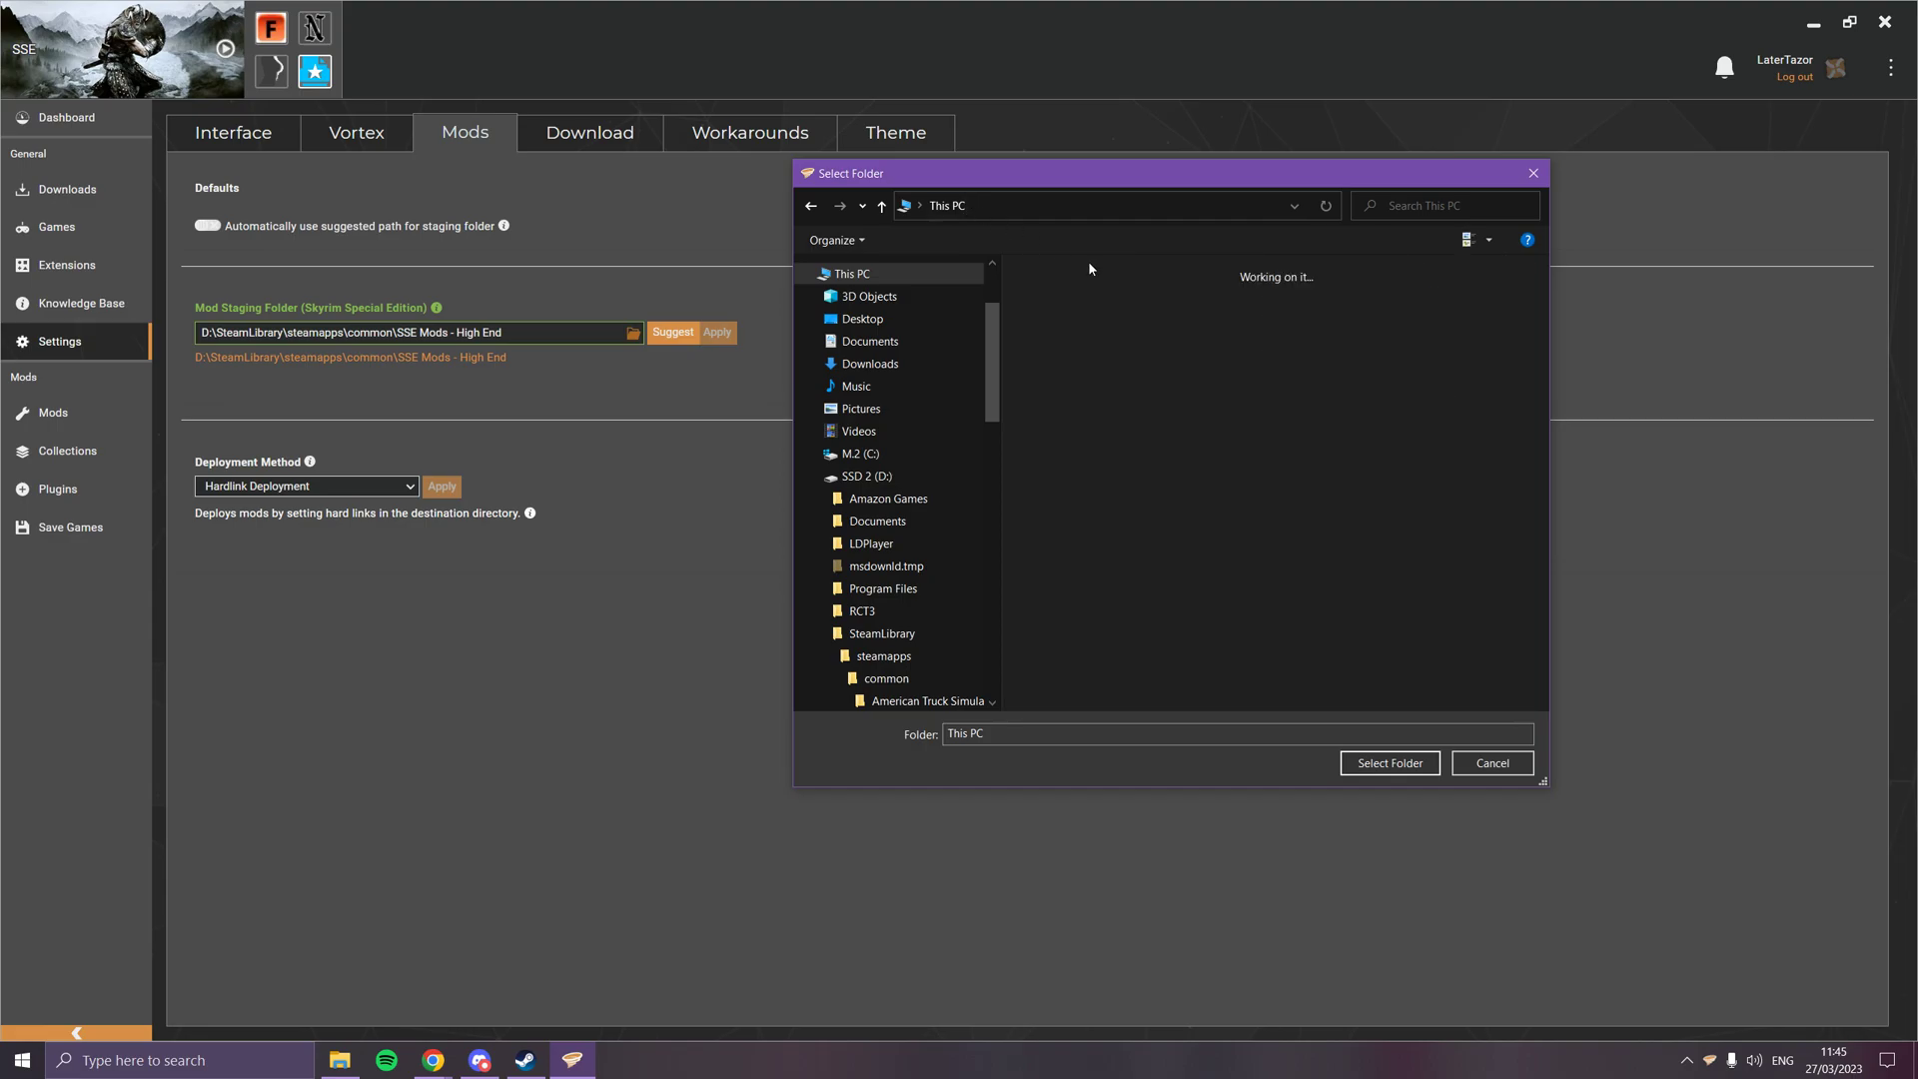
- Try picking SSE Mods - High End in D:\SteamLibrary\steamapps\common as the mod staging folder, then dismiss the folder chooser
double_click(1149, 615)
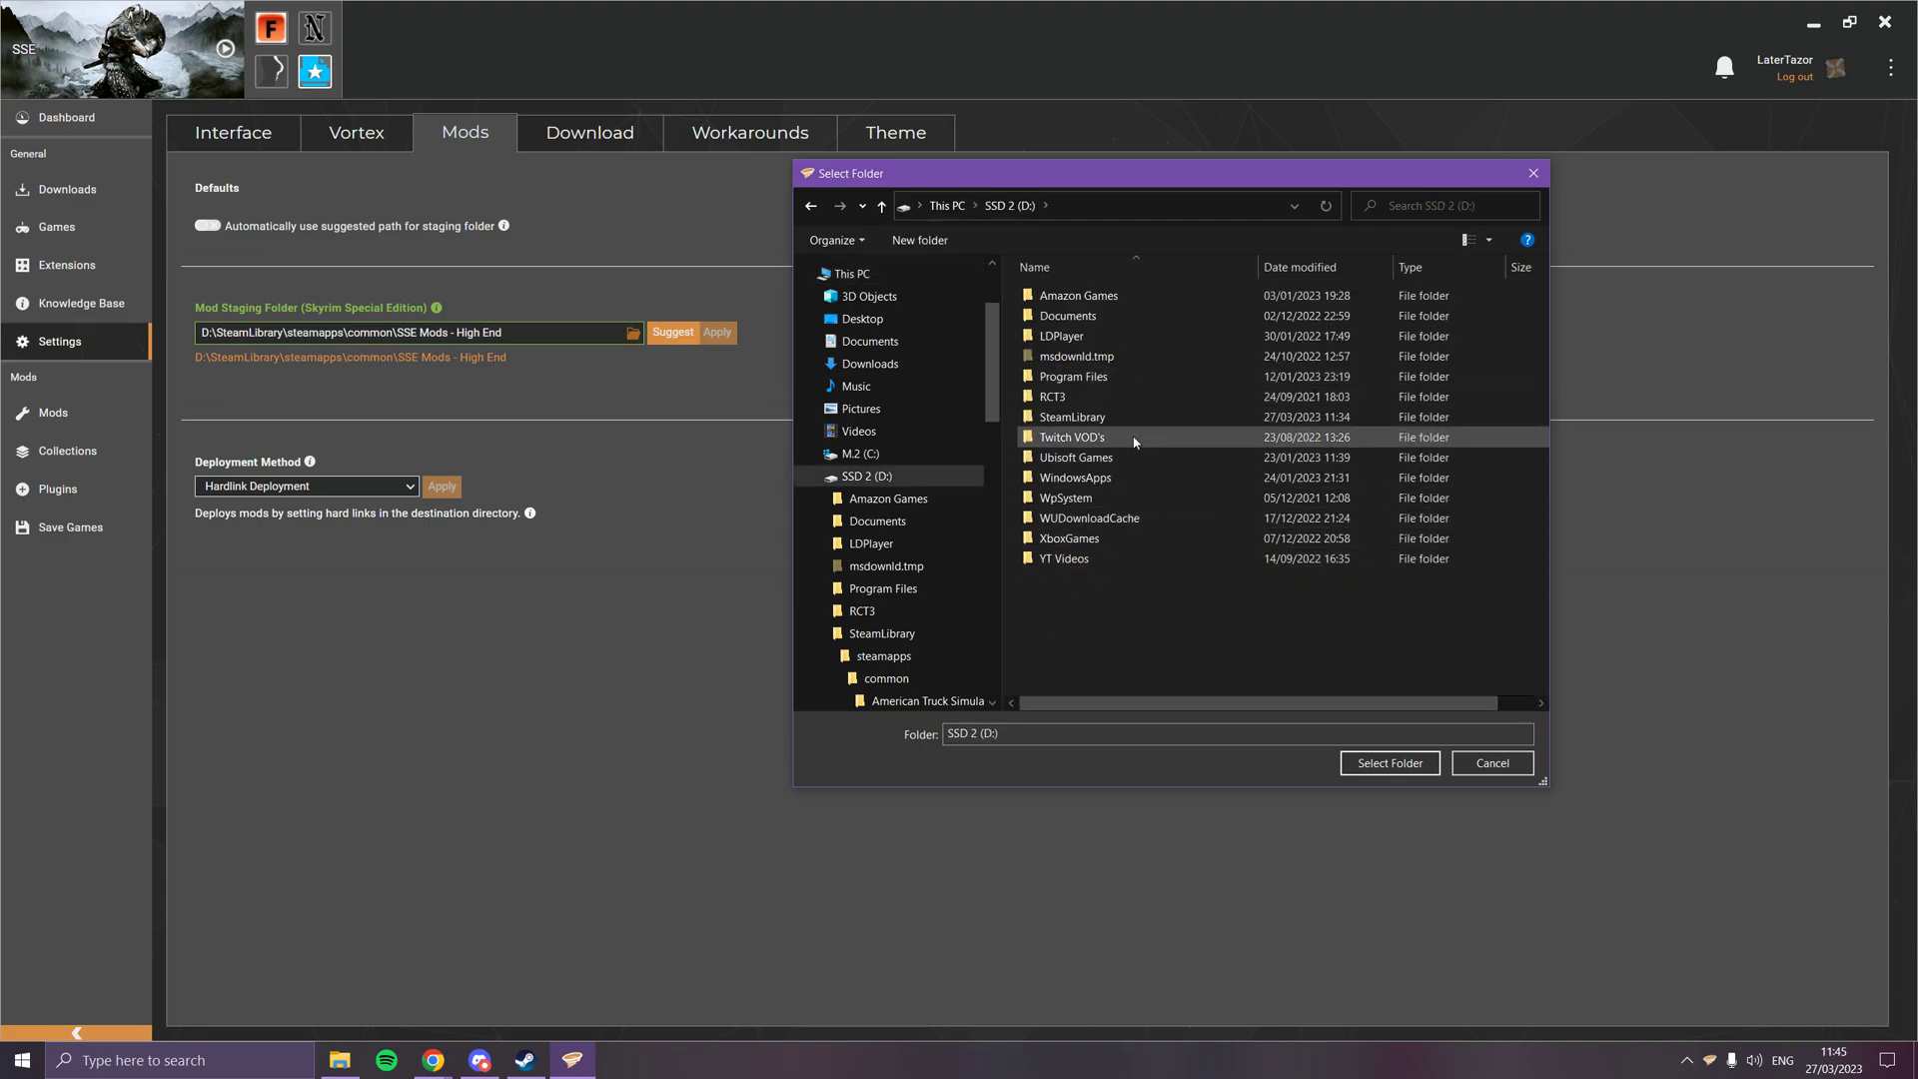
click(1149, 419)
double_click(1149, 419)
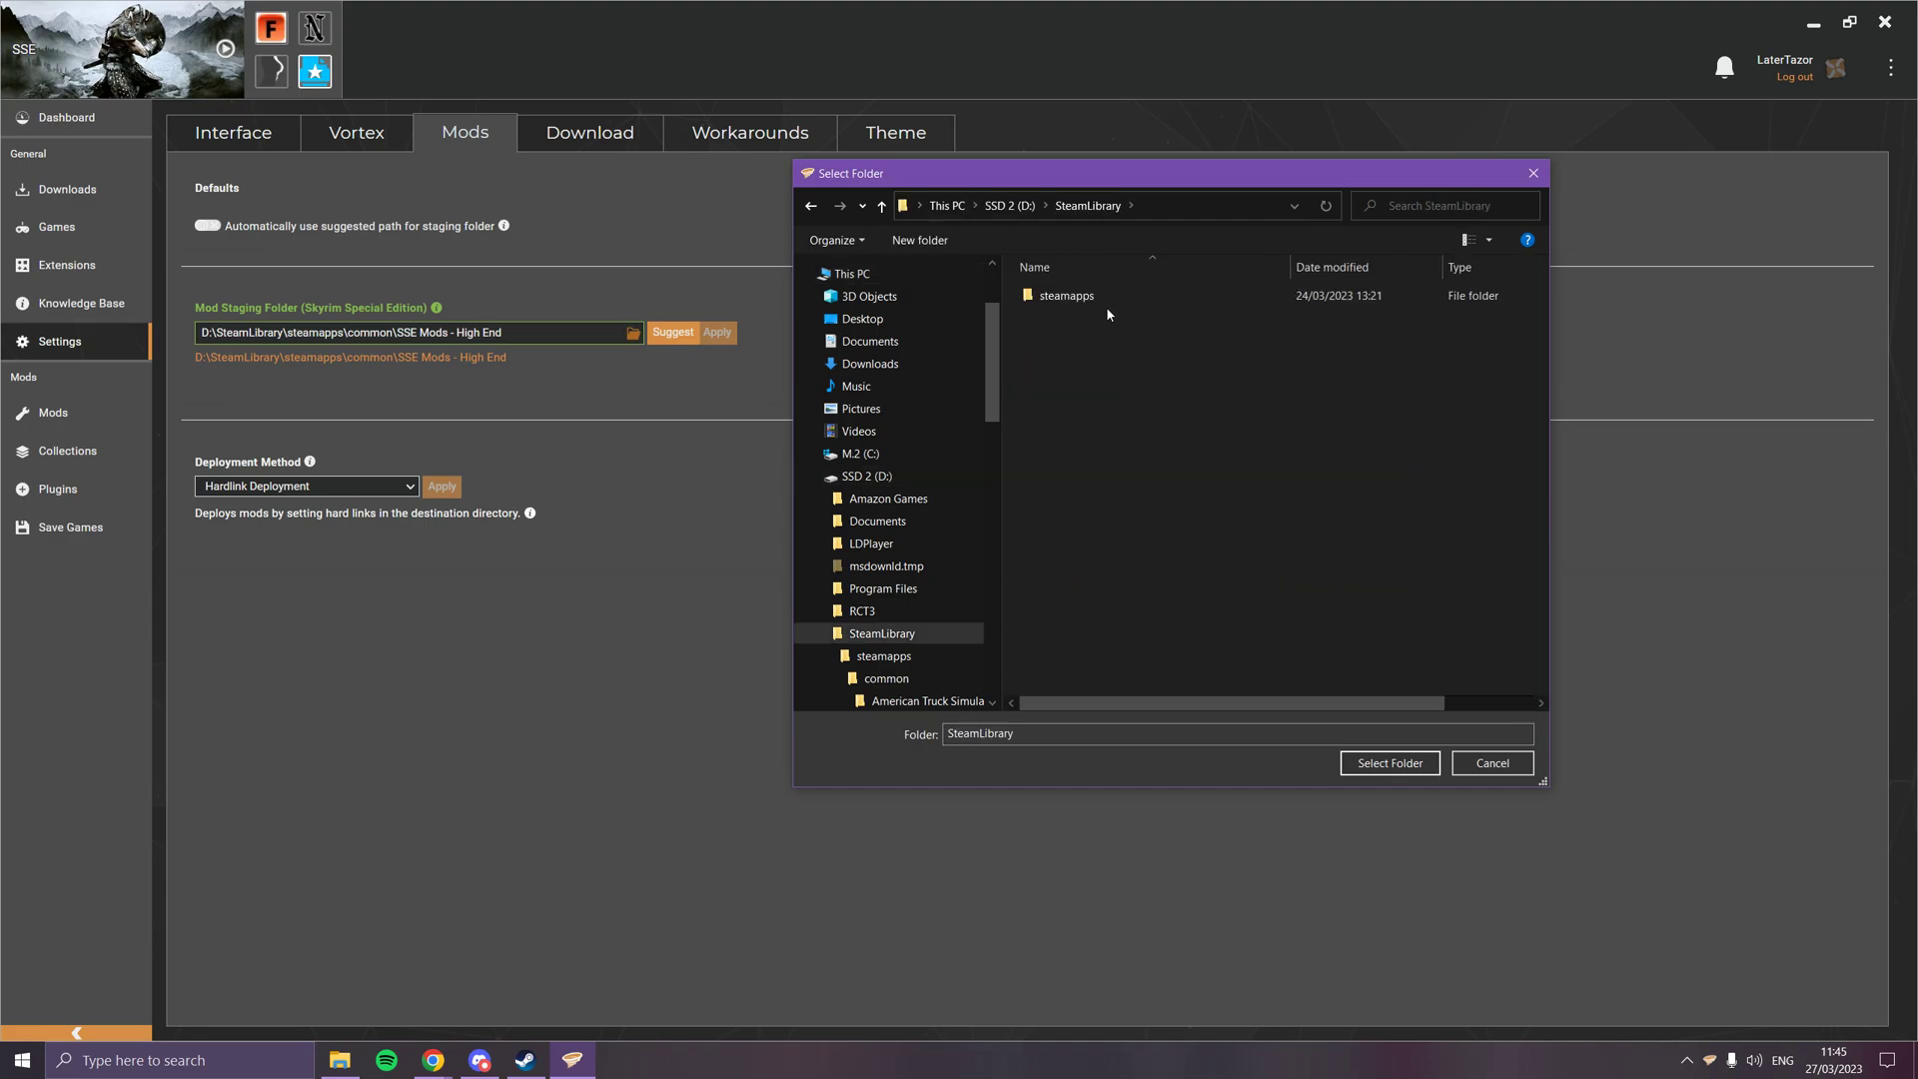
double_click(1069, 296)
double_click(1069, 295)
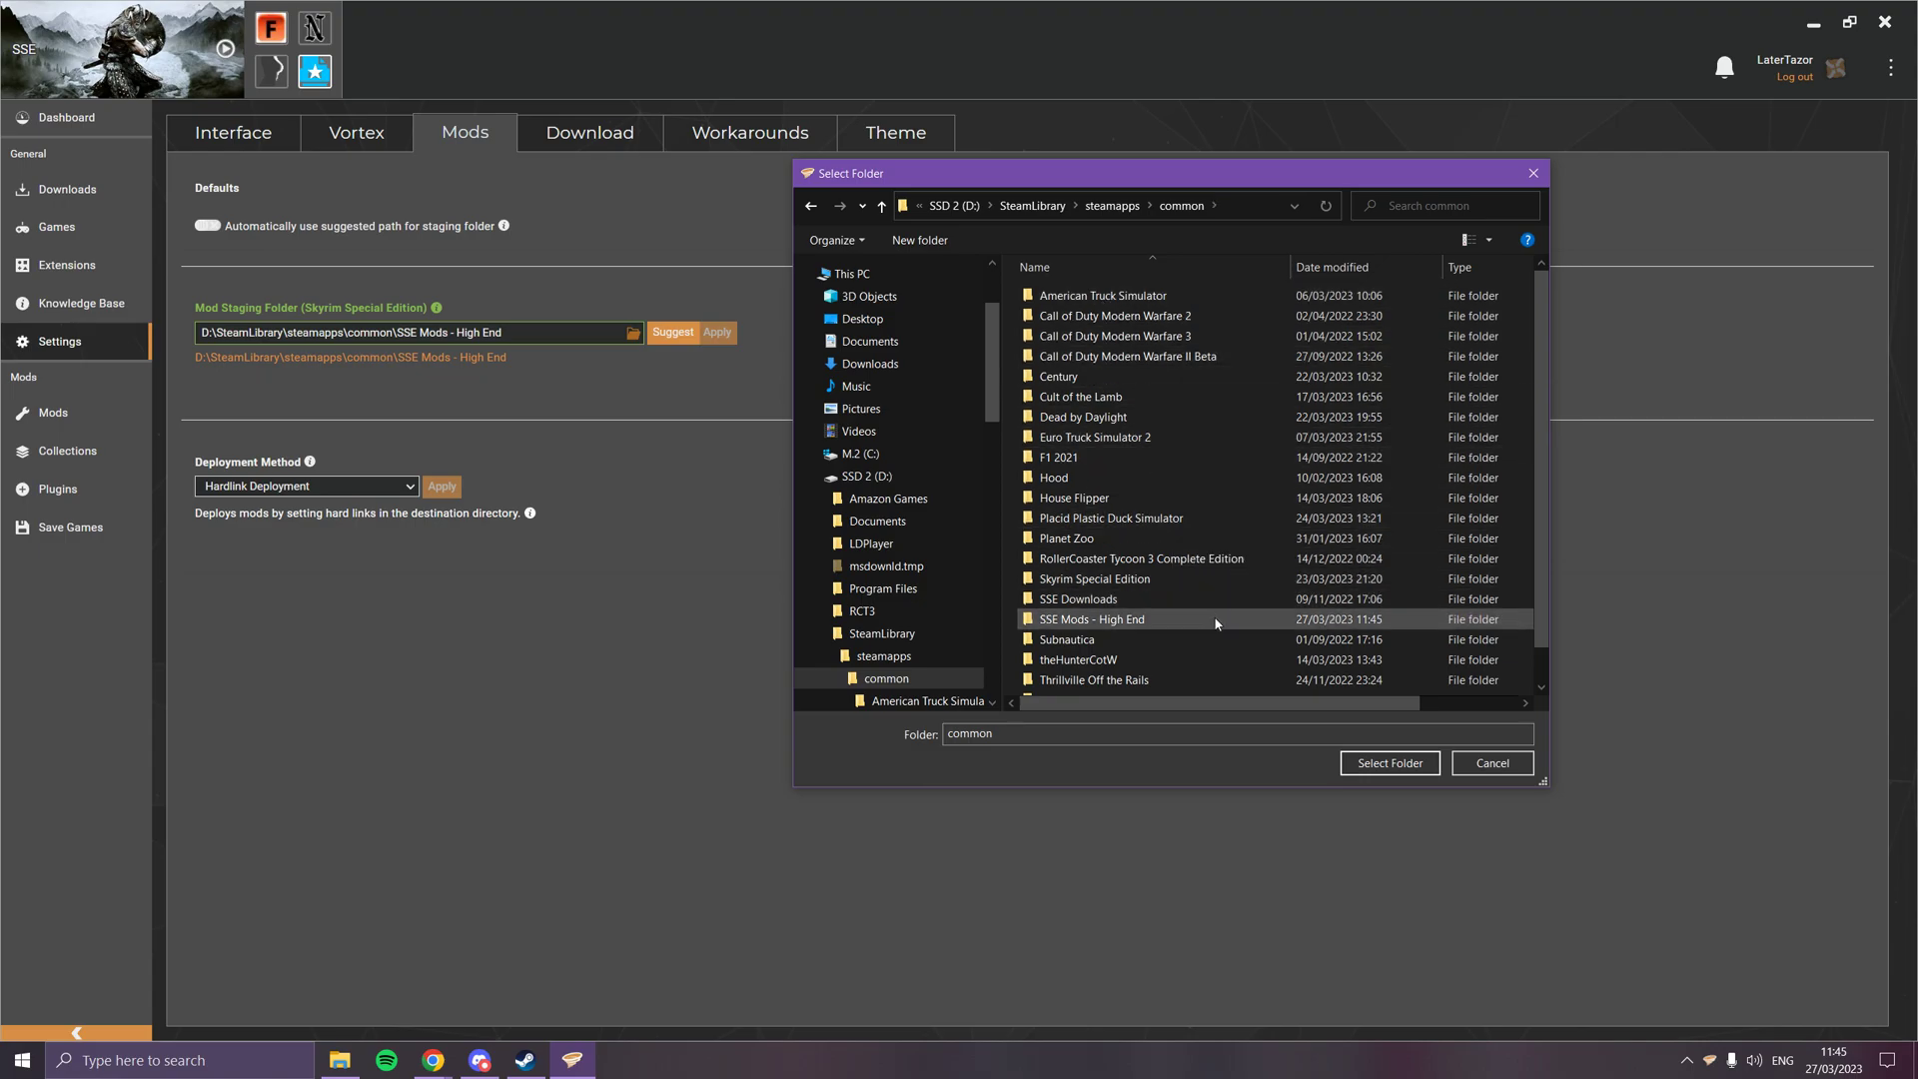
scroll(1212, 625, down, 2)
drag(1091, 190, 924, 179)
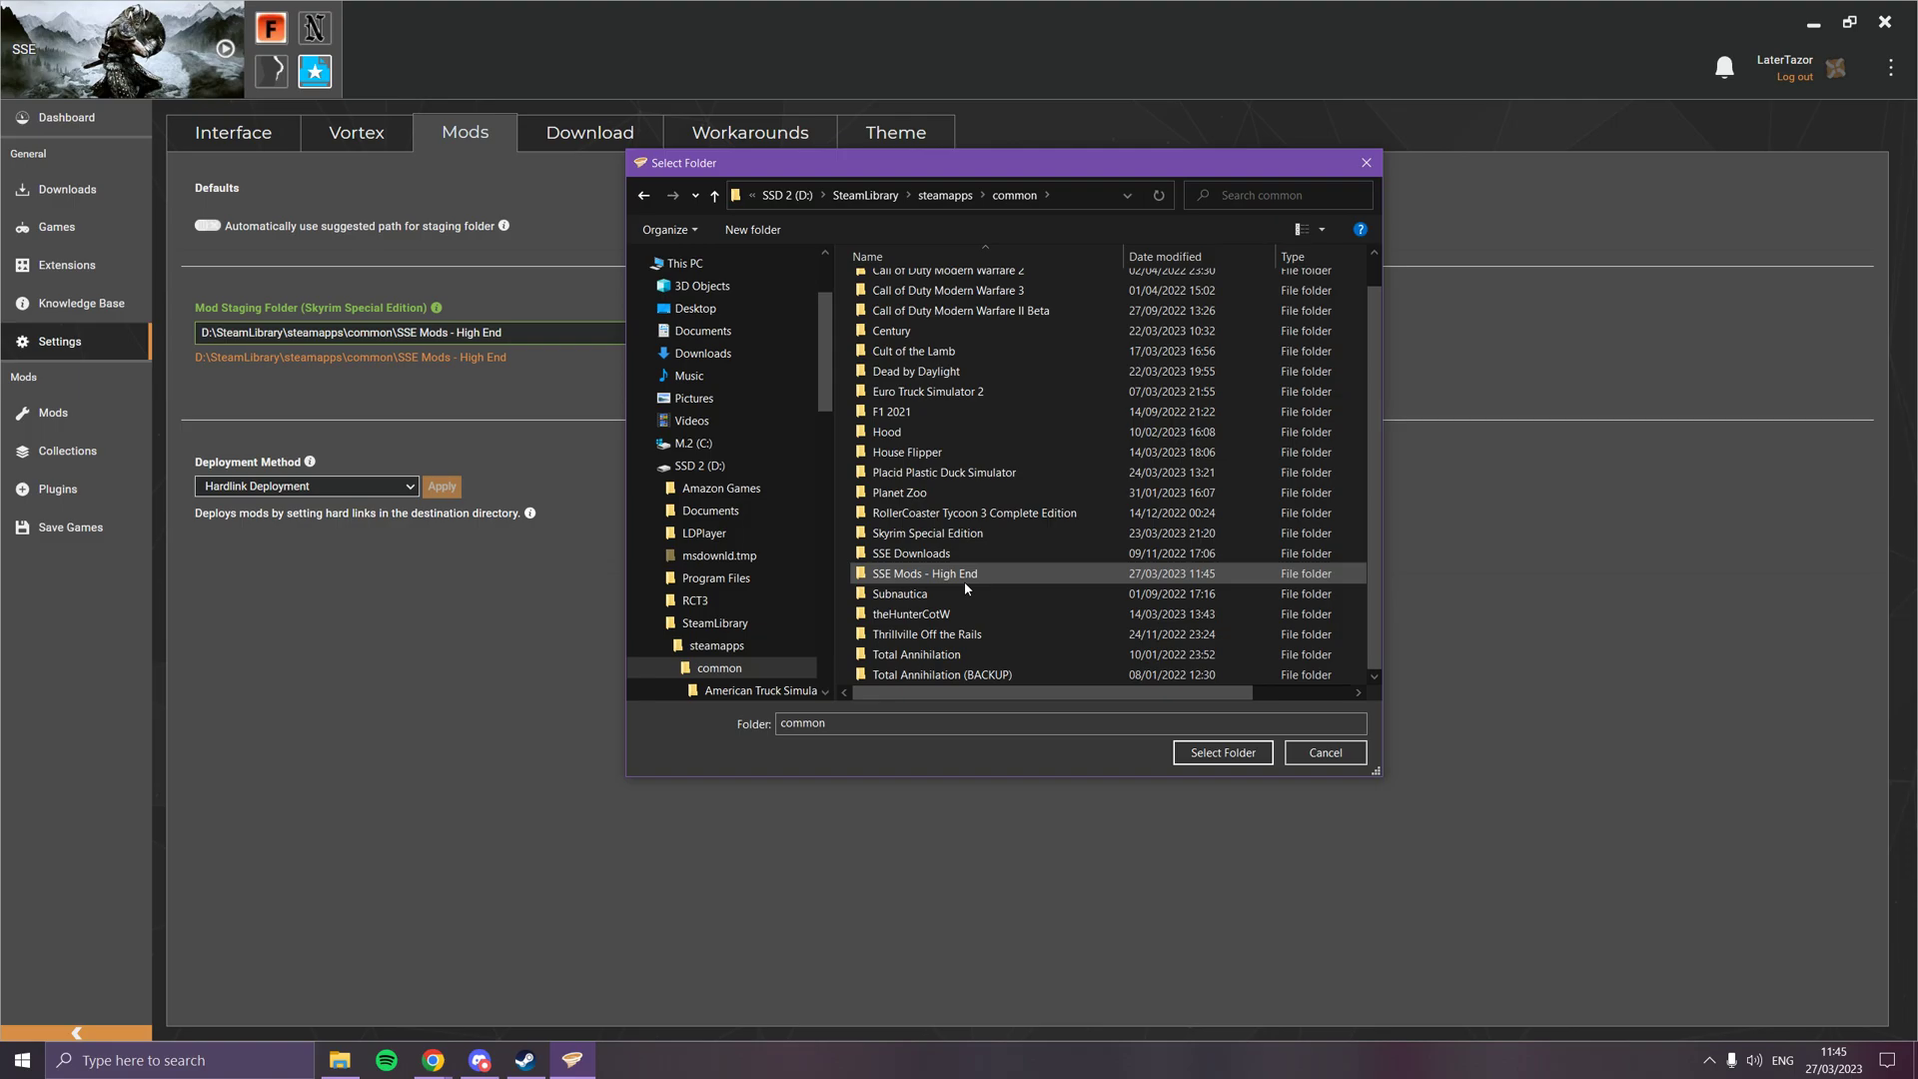
drag(1052, 163, 1110, 169)
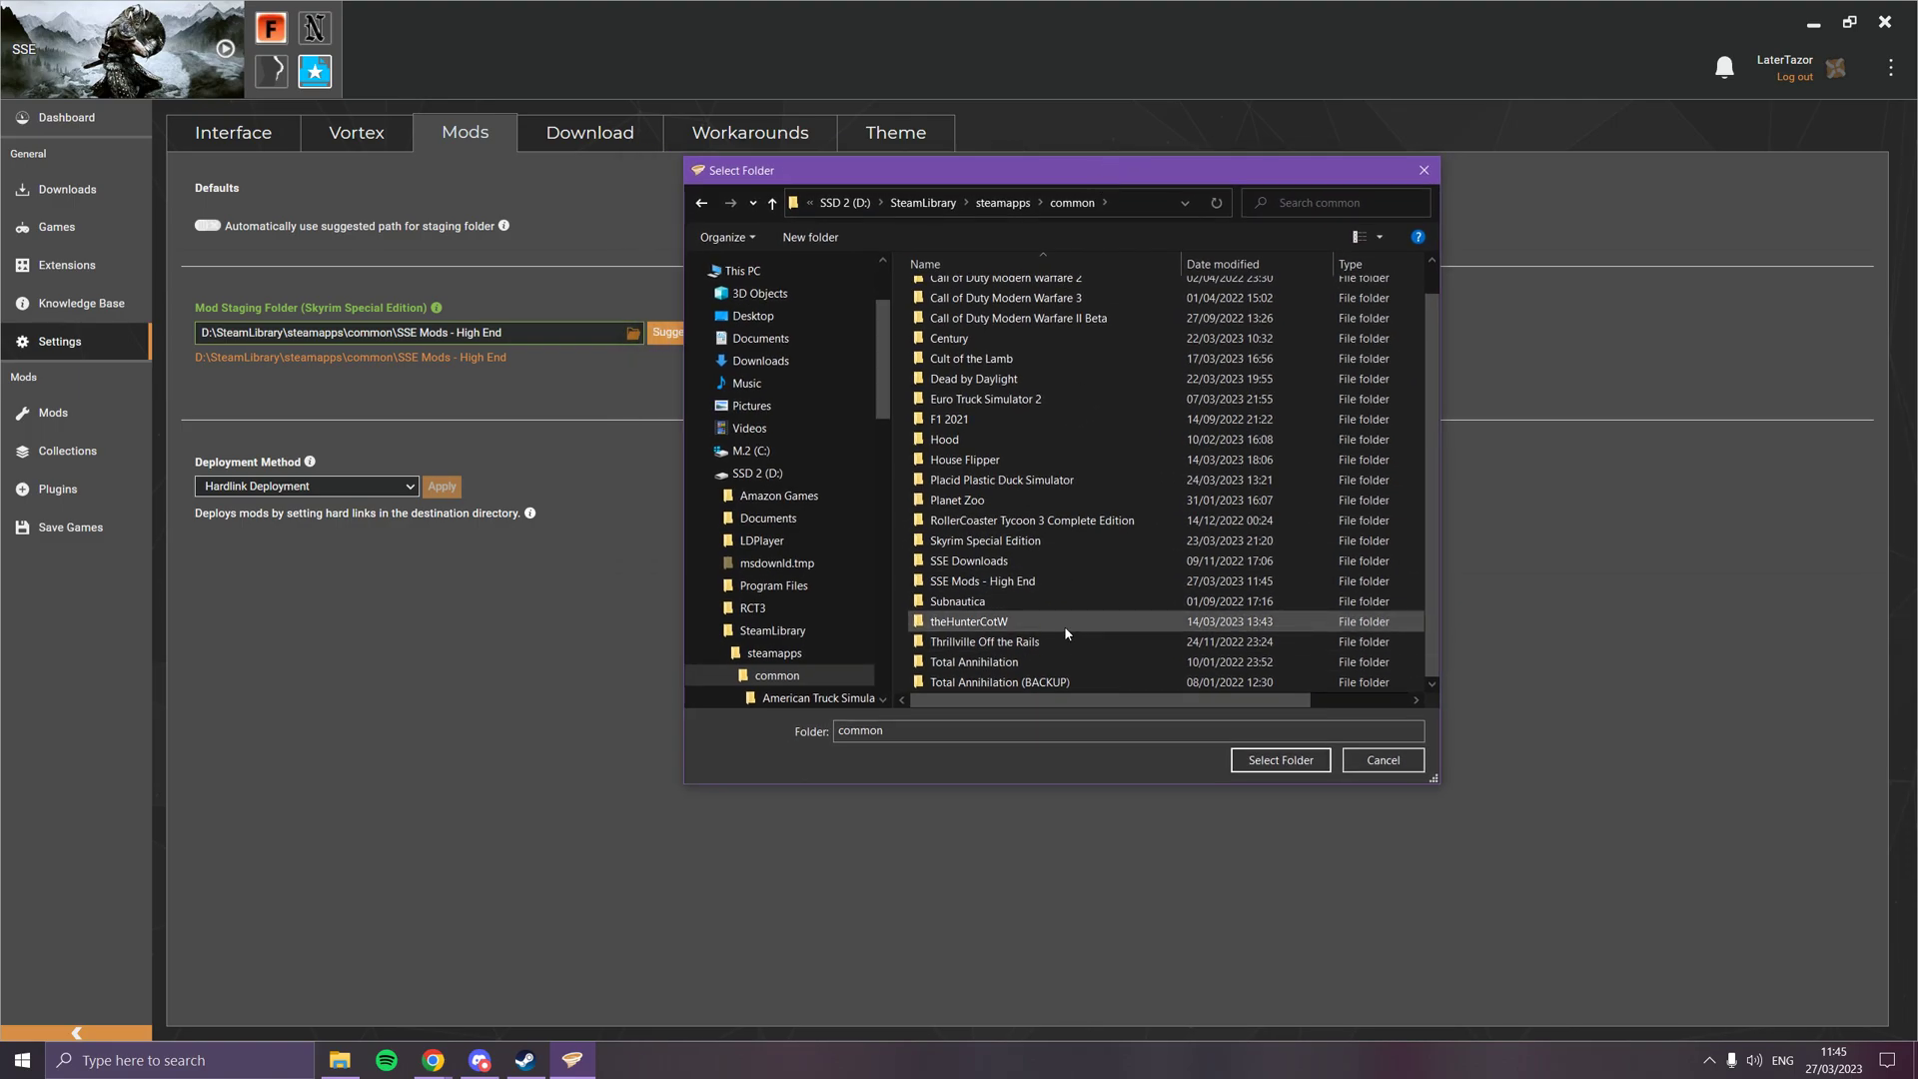
click(1071, 586)
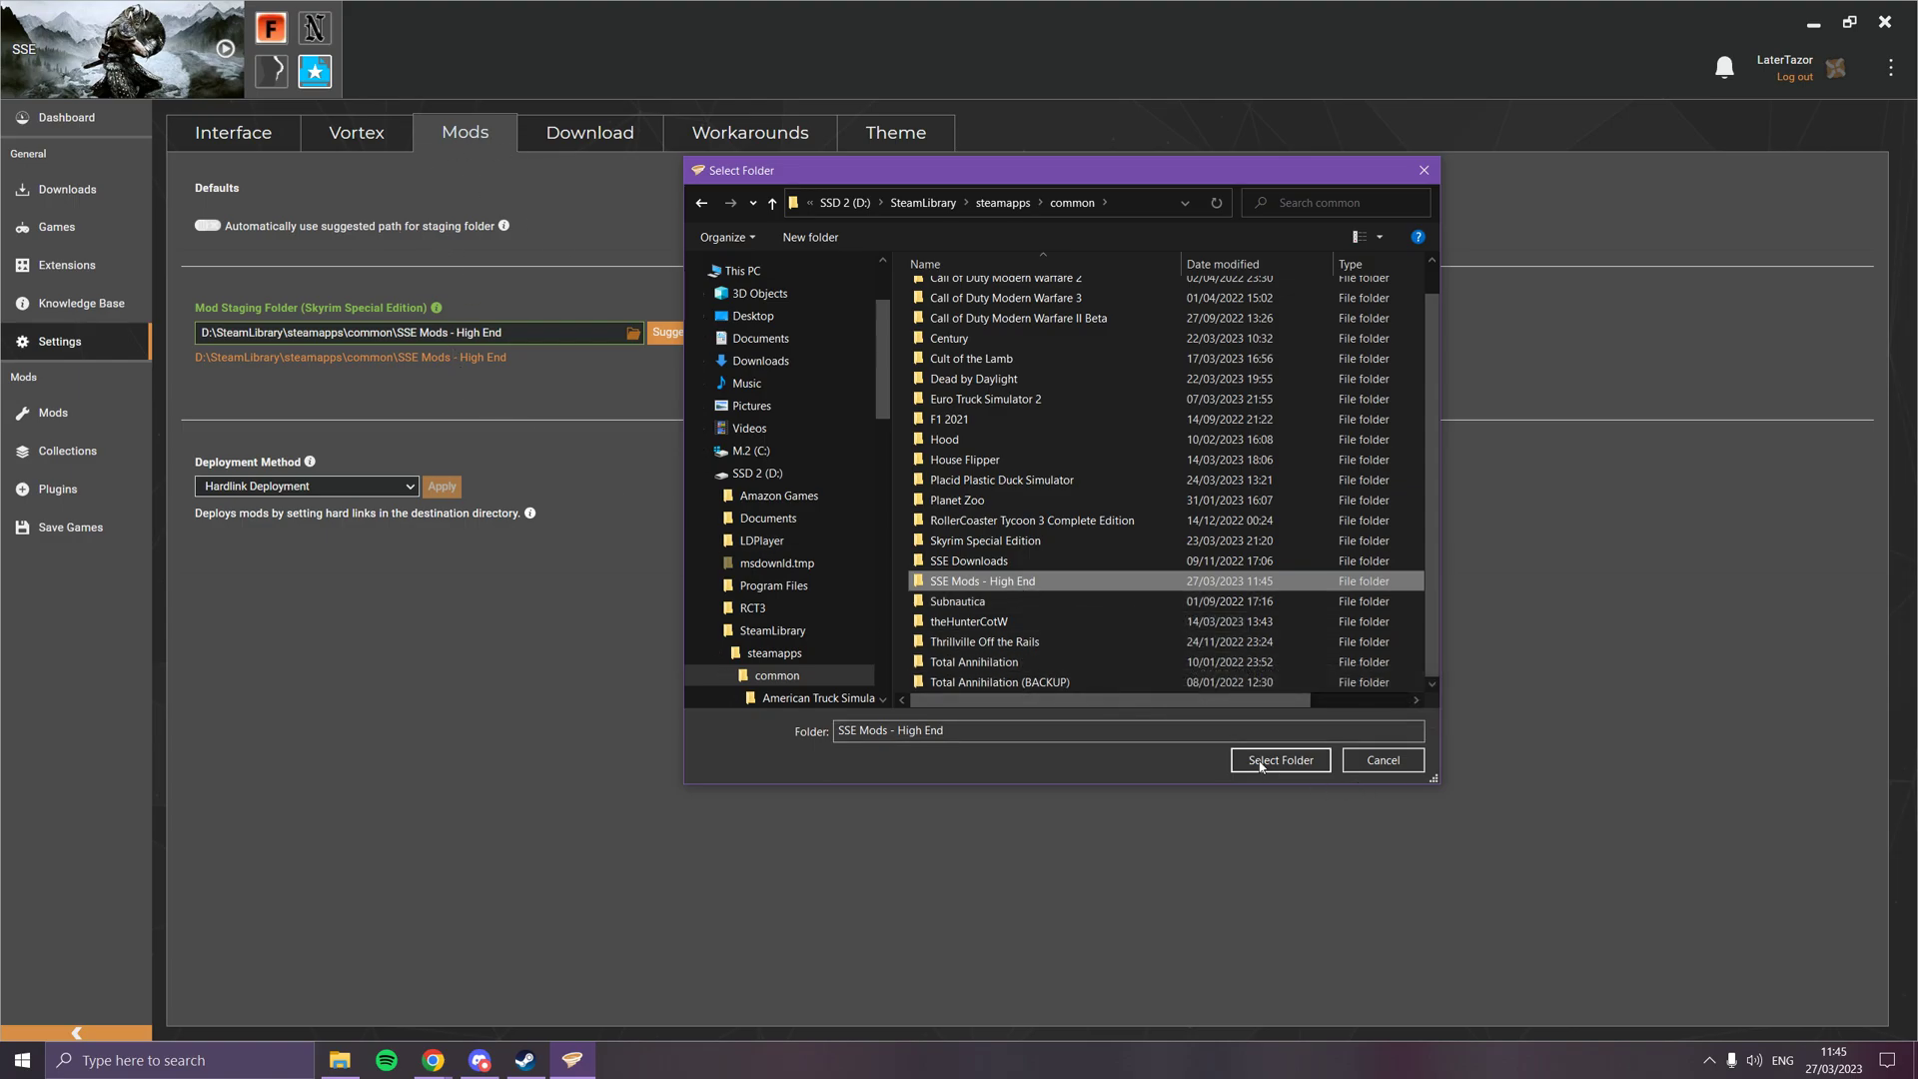
click(1423, 170)
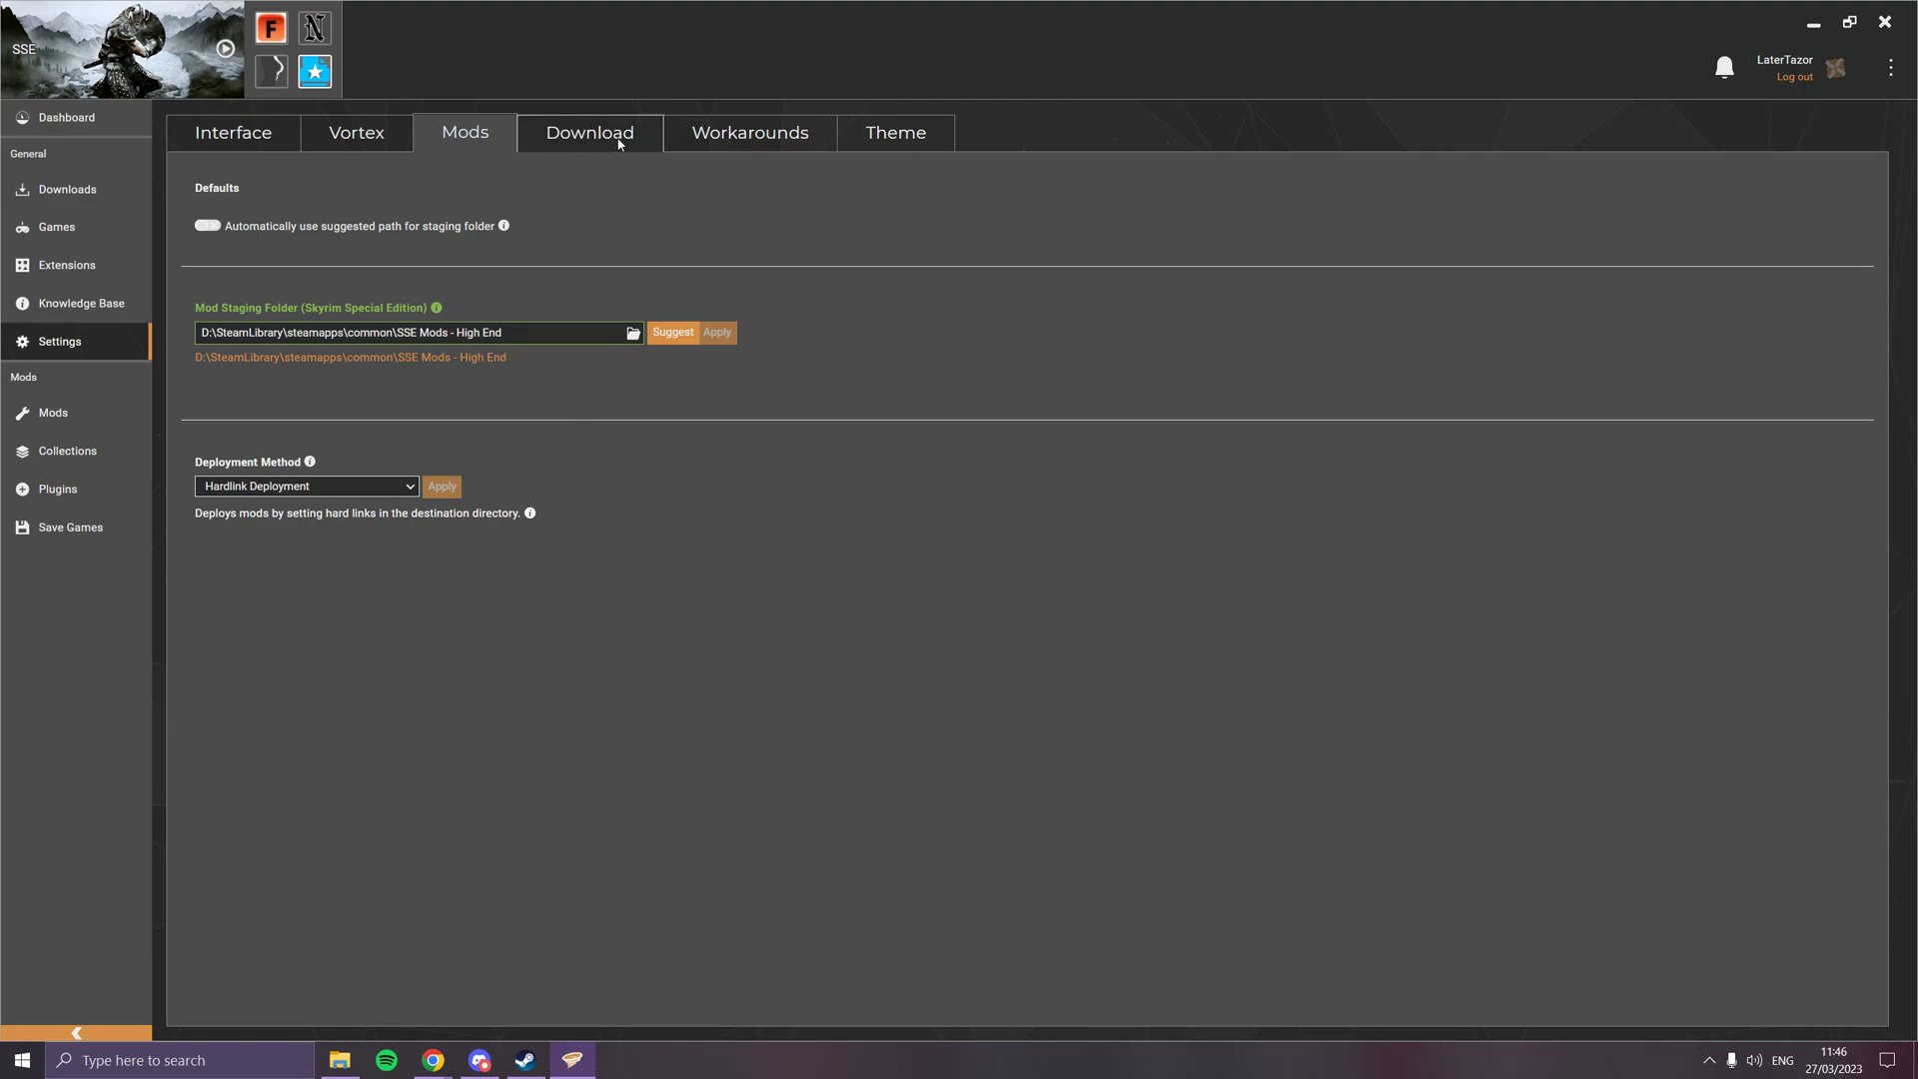
- Check the downloads folder in Vortex's download settings and minimize the Vortex window
click(619, 143)
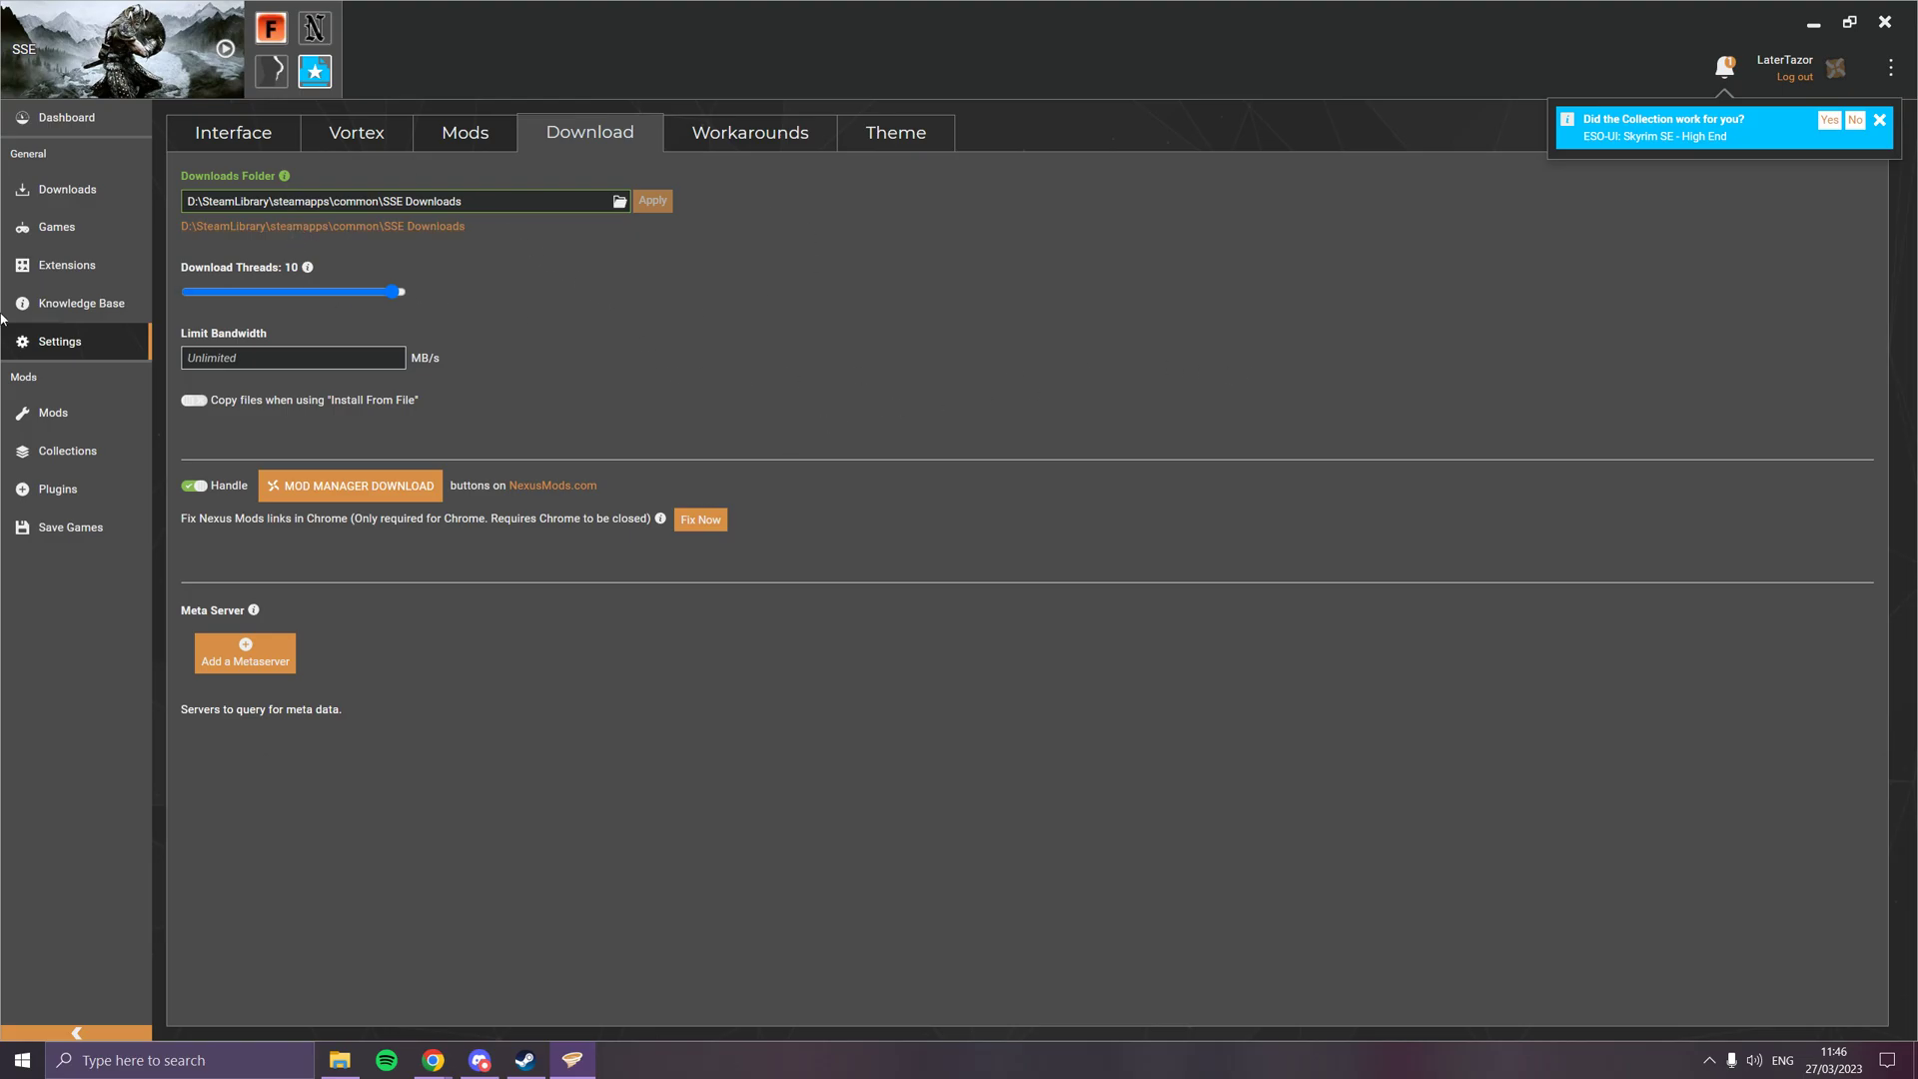
click(1813, 22)
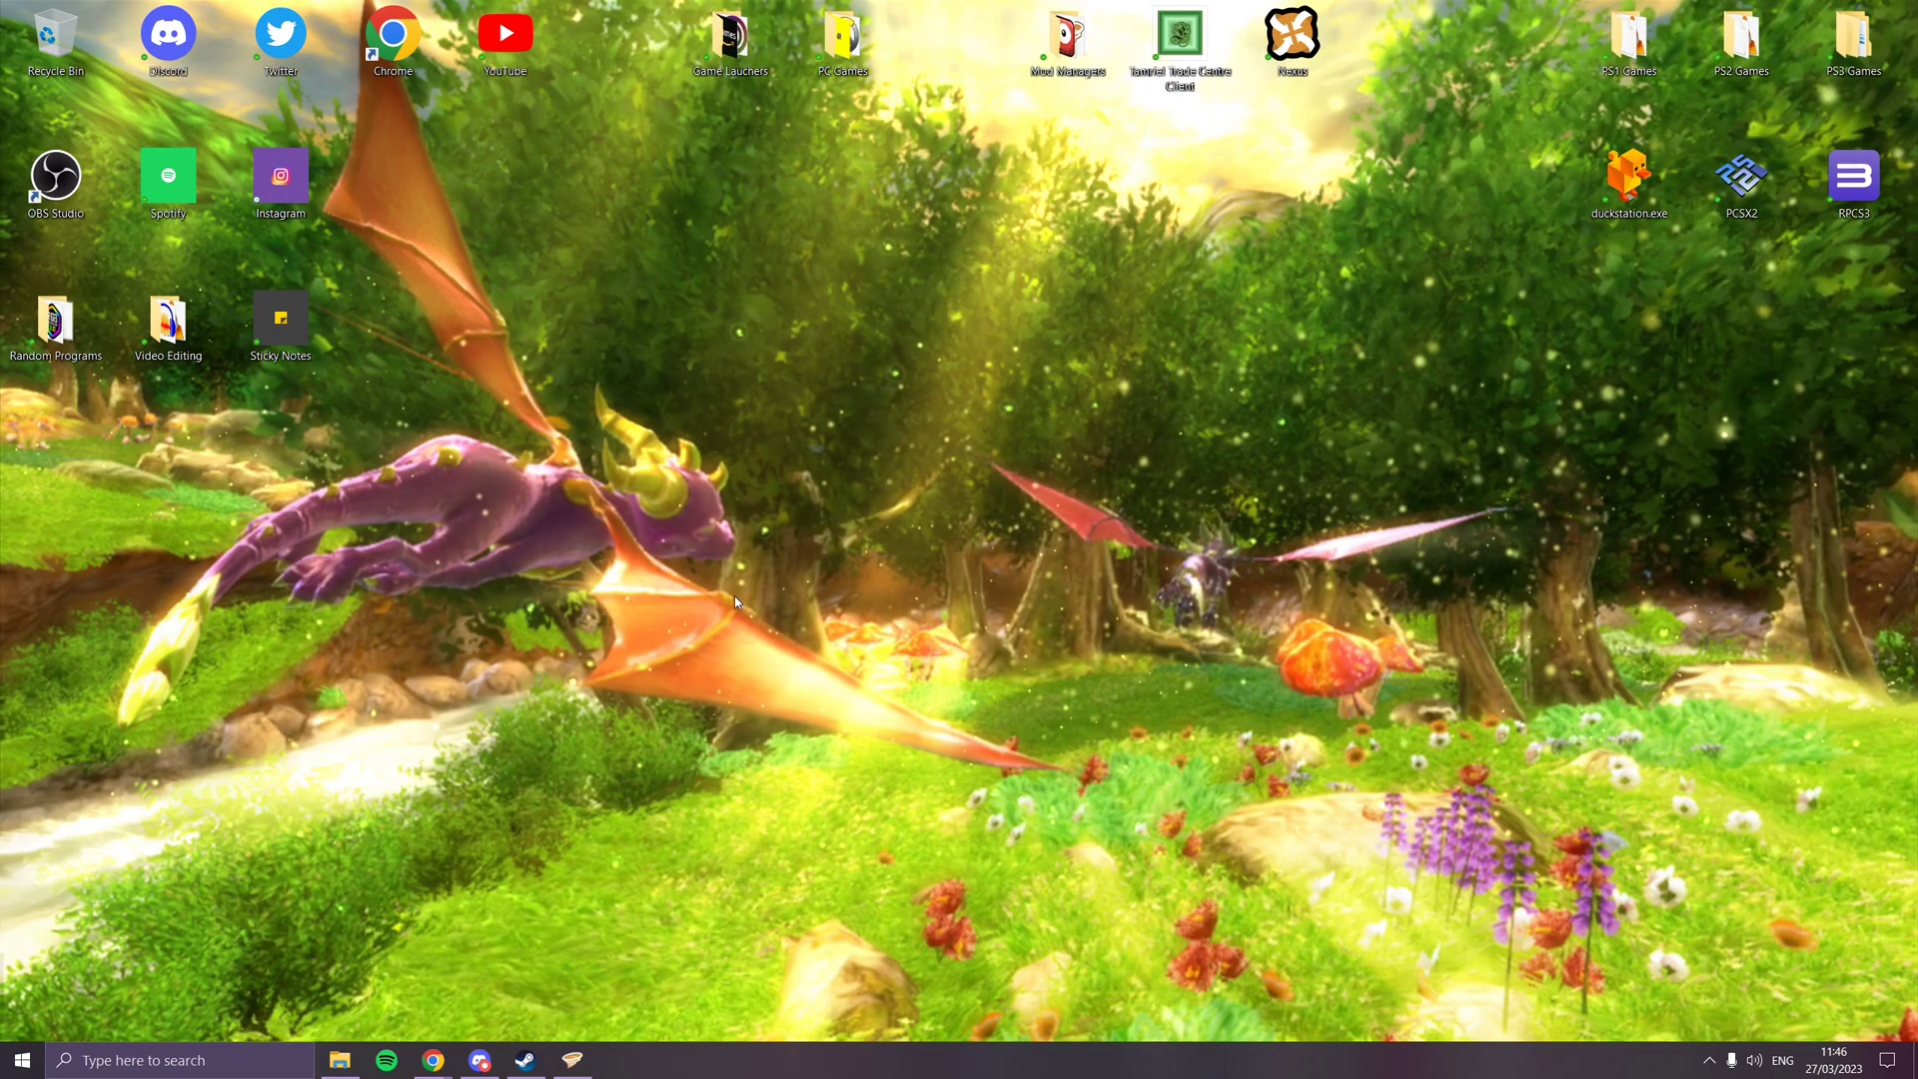
- Switch to the Skyrim SE Mod Lists page in Chrome and examine the available mod list categories
mouse_move(432, 1060)
click(400, 979)
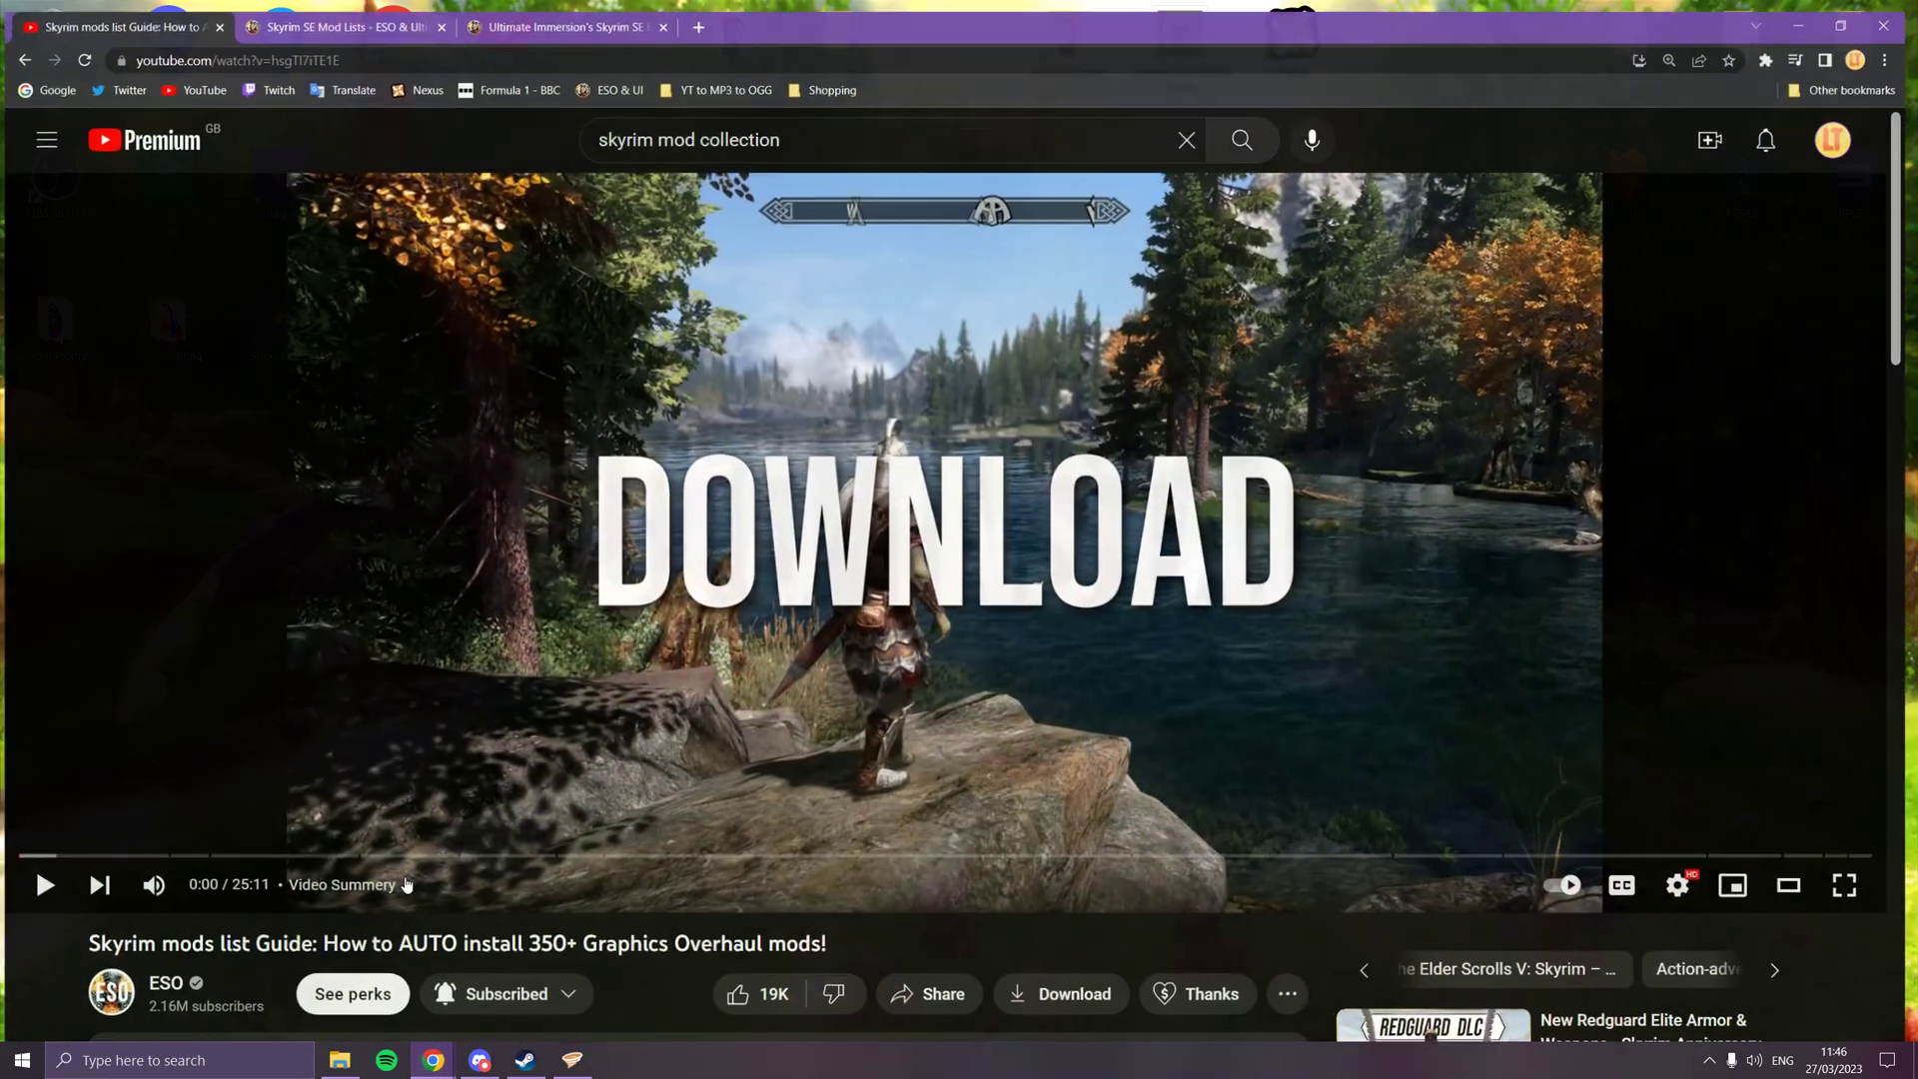
click(339, 15)
scroll(490, 406, up, 5)
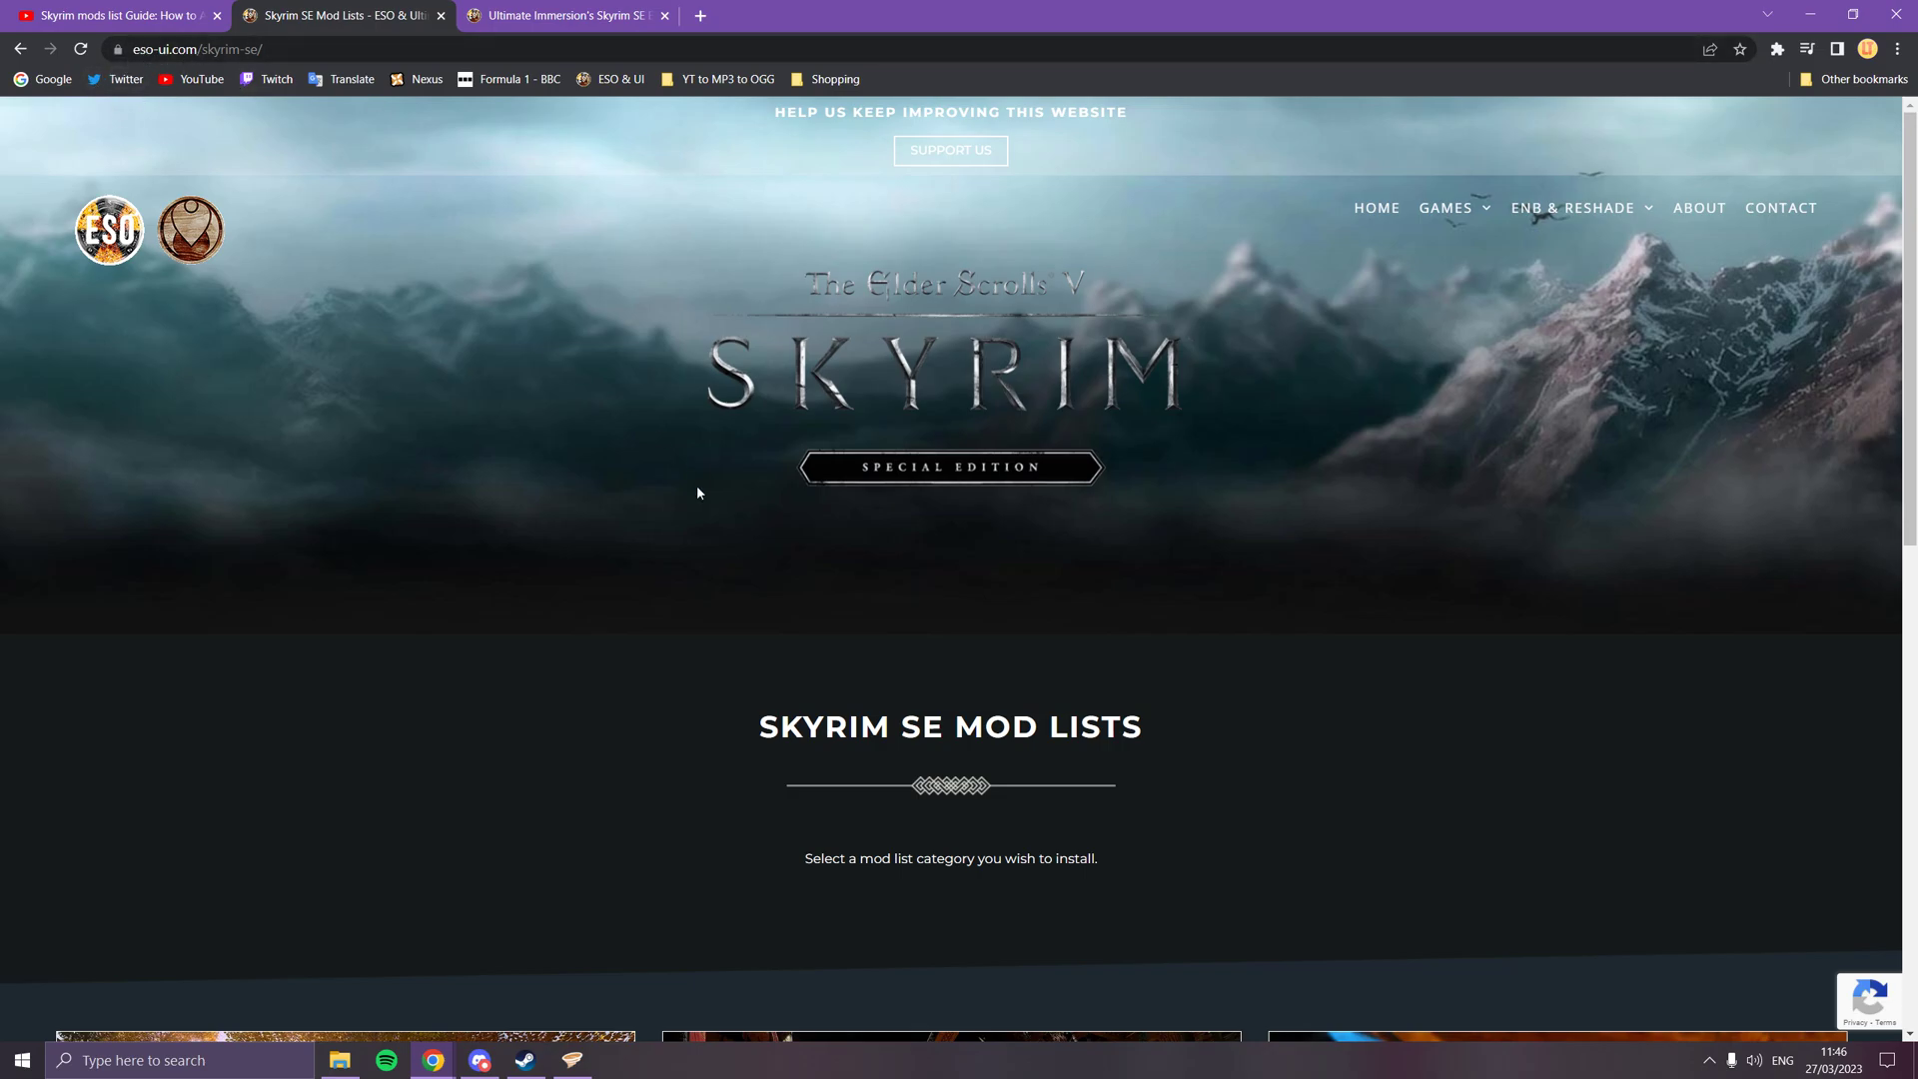
scroll(697, 493, down, 5)
scroll(879, 570, up, 5)
scroll(915, 456, down, 8)
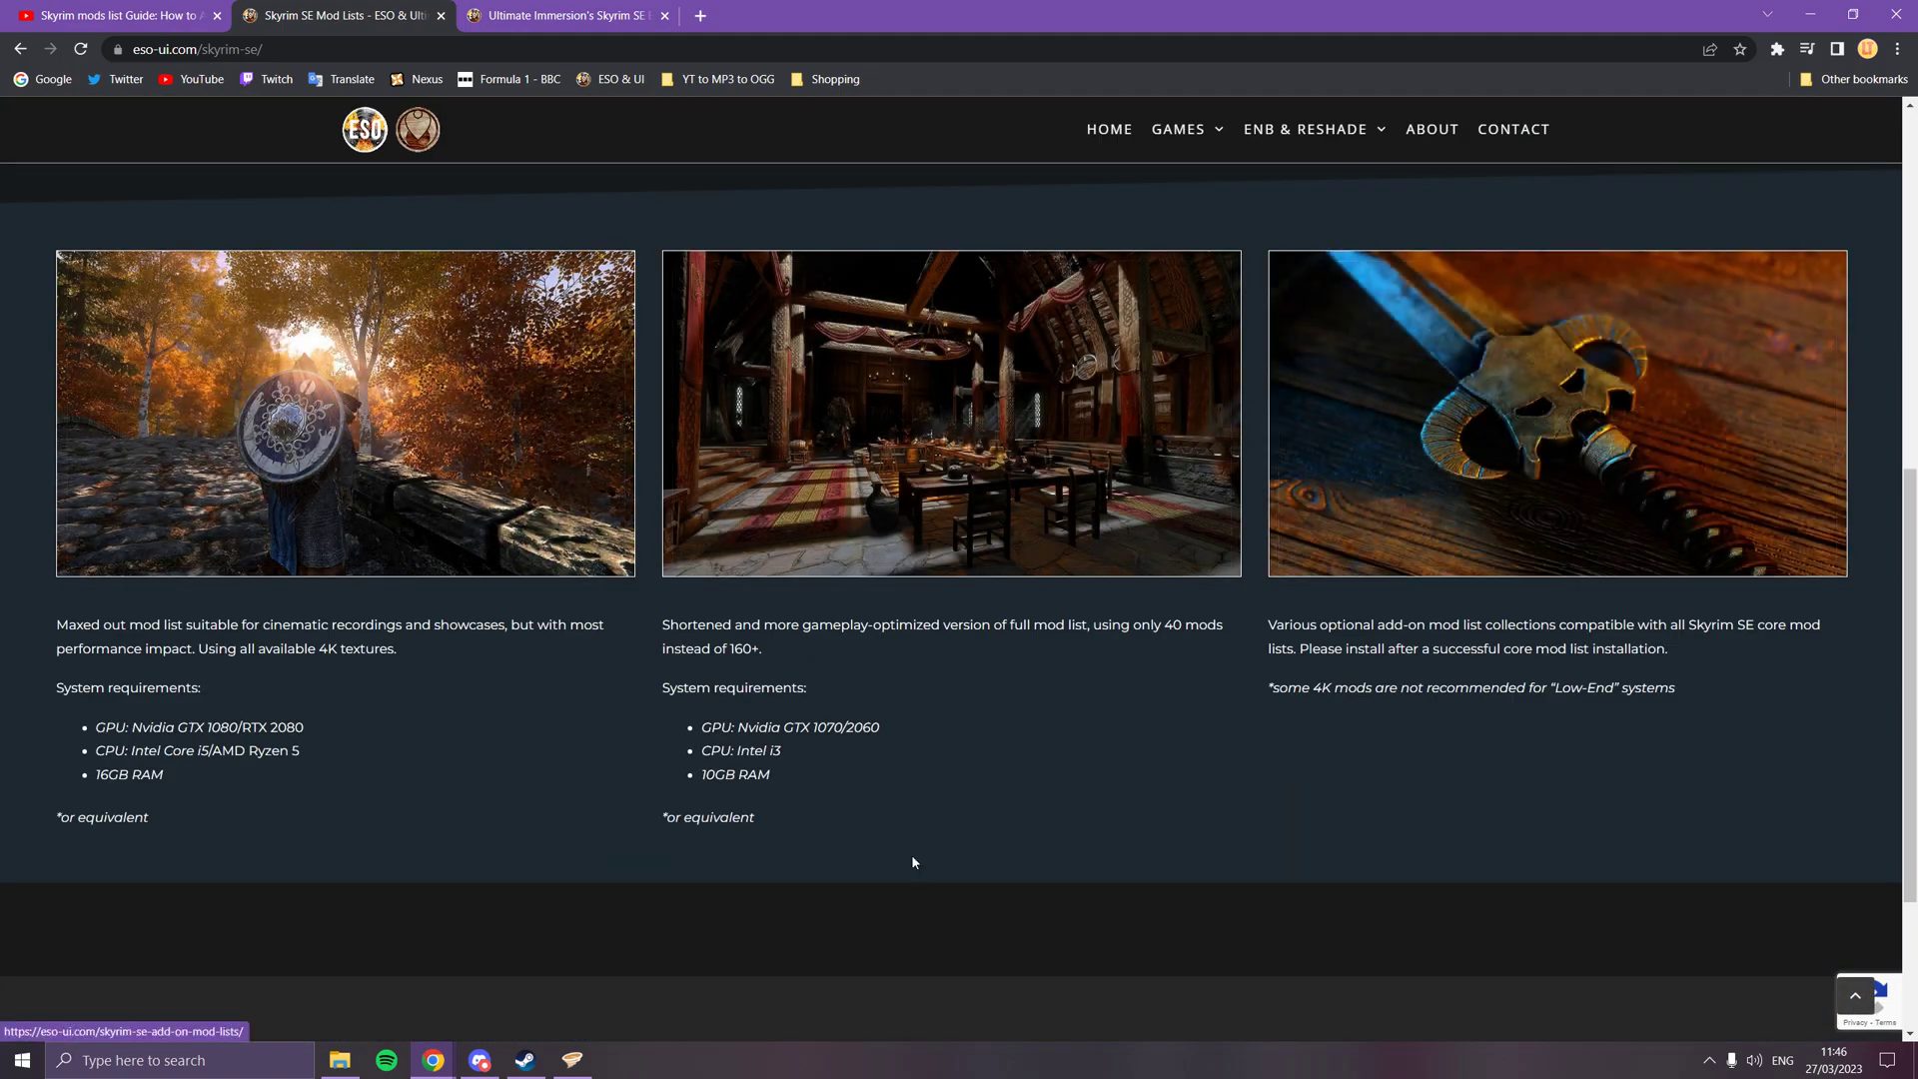
- Compare the system requirements of the maxed-out 4K mod list and the shortened gameplay-optimized mod list
drag(801, 779, 732, 727)
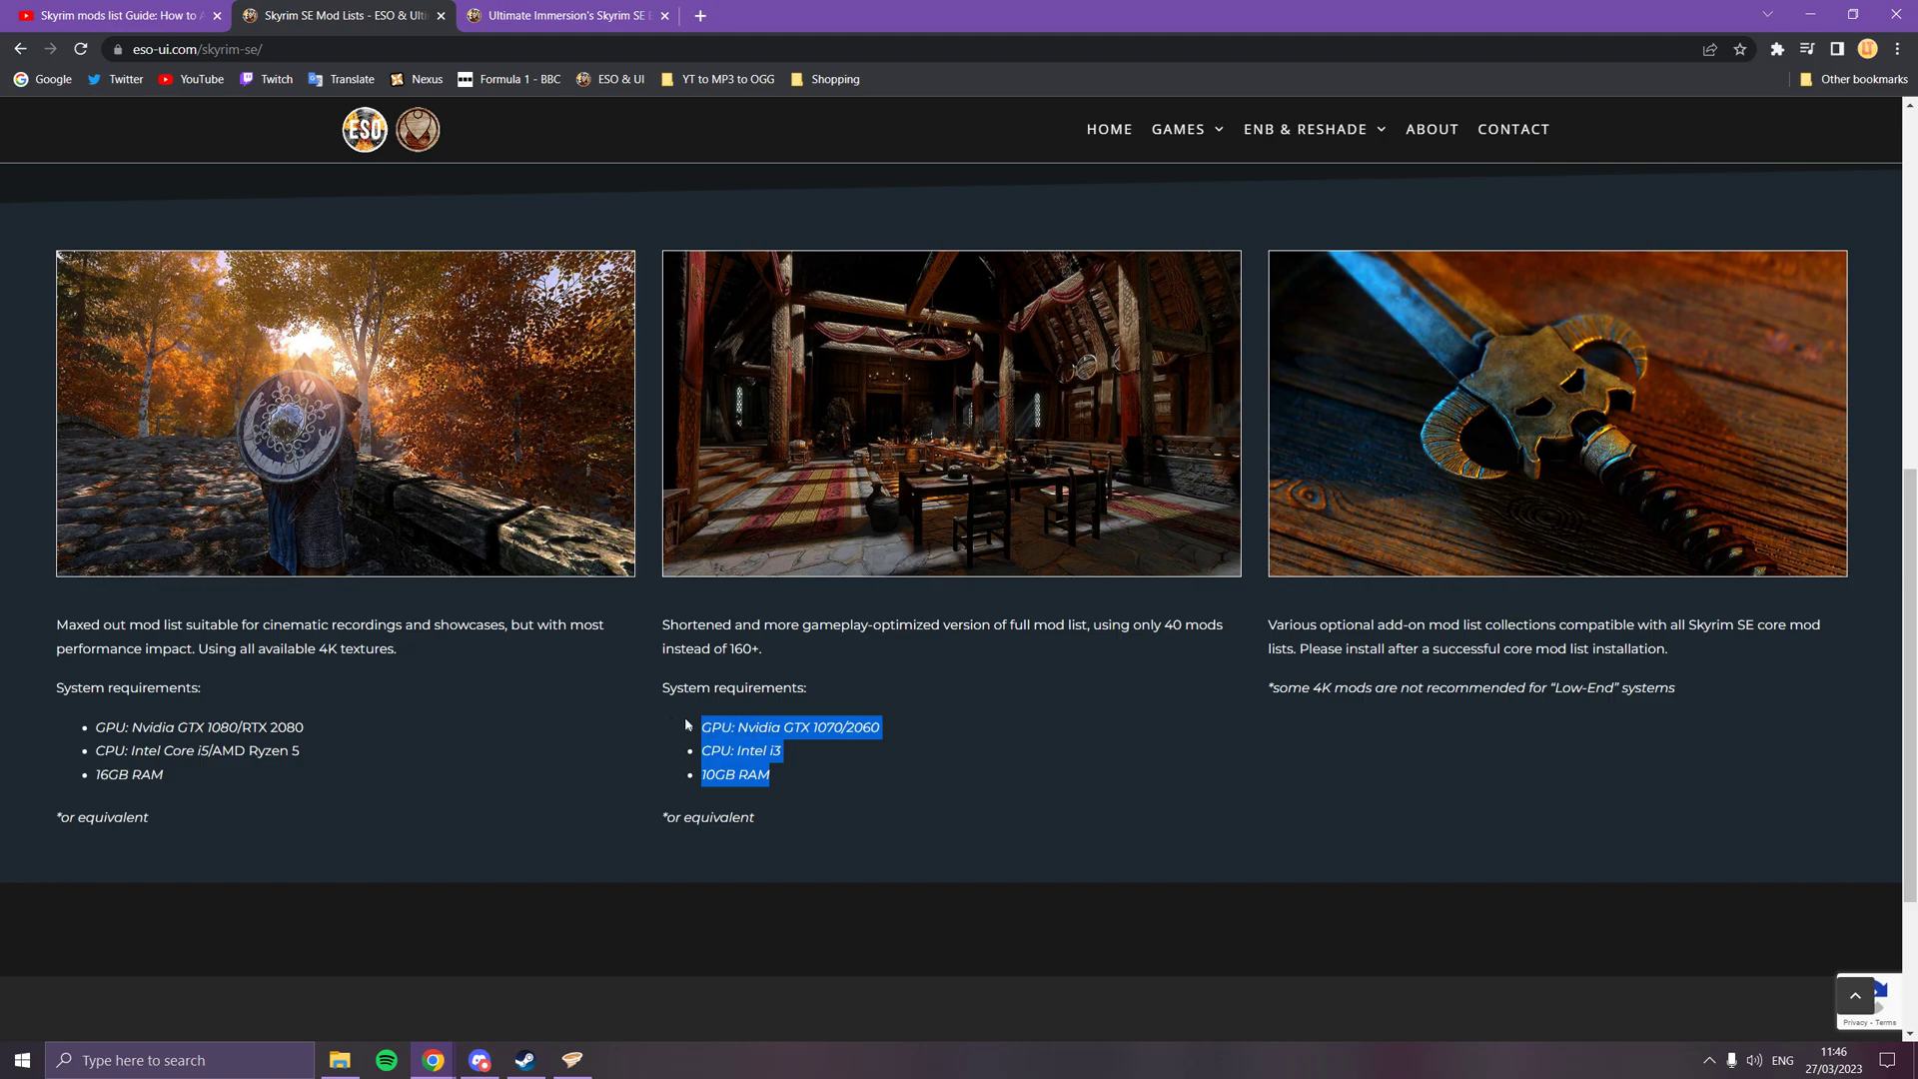
drag(240, 799, 58, 709)
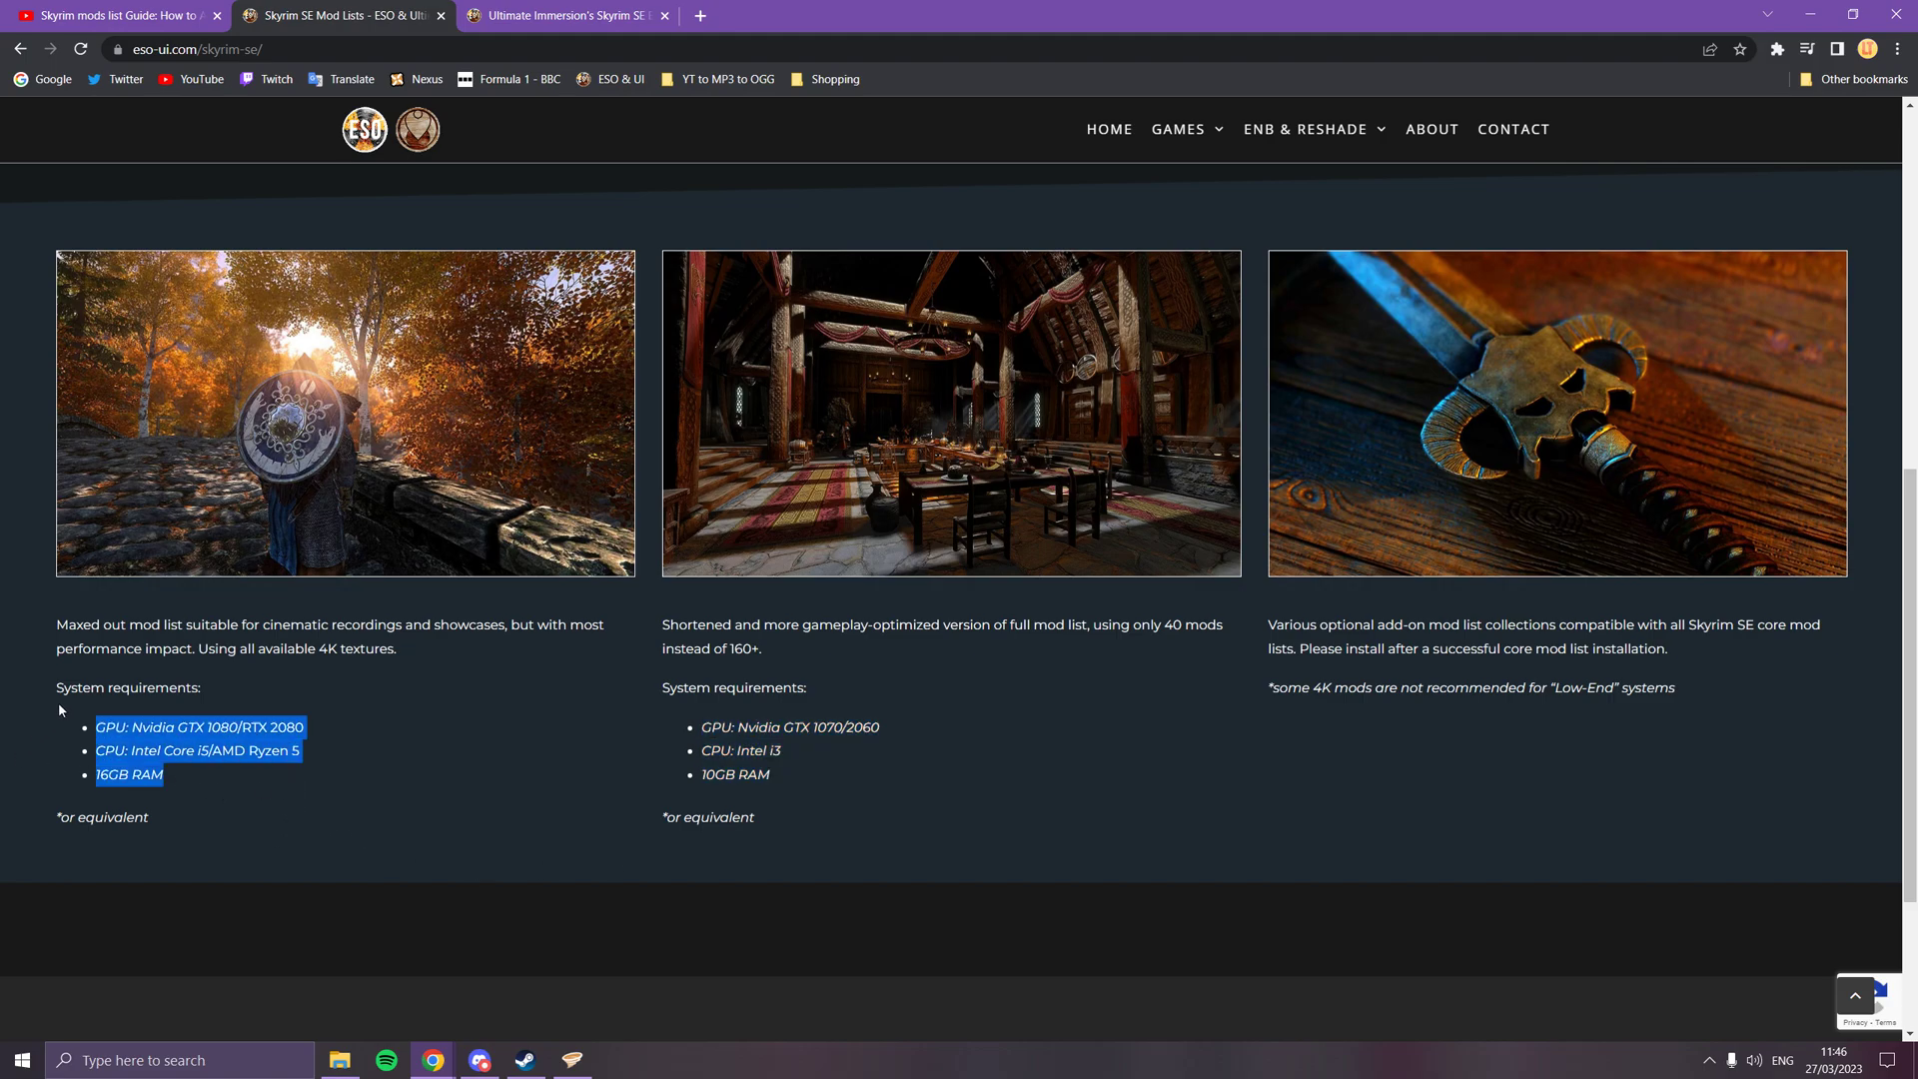
click(634, 852)
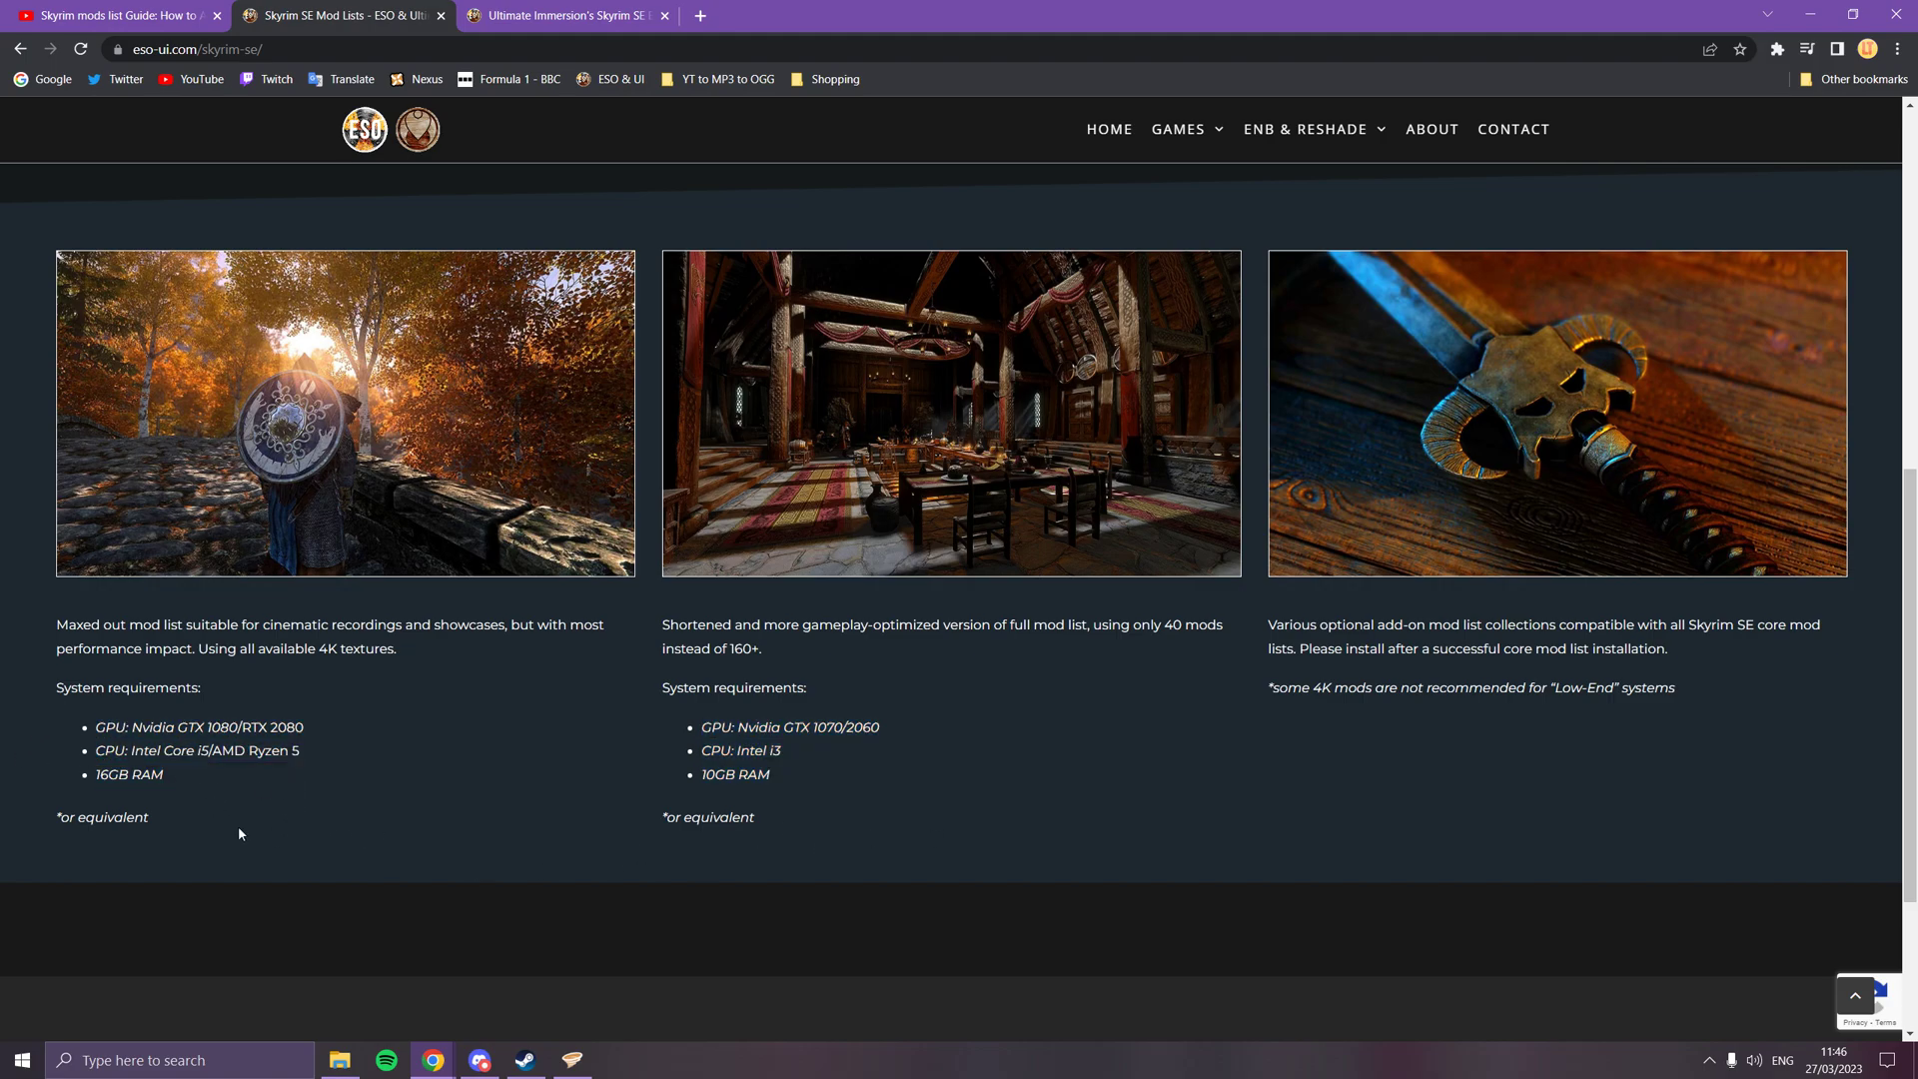
click(339, 624)
drag(879, 727, 793, 727)
click(927, 821)
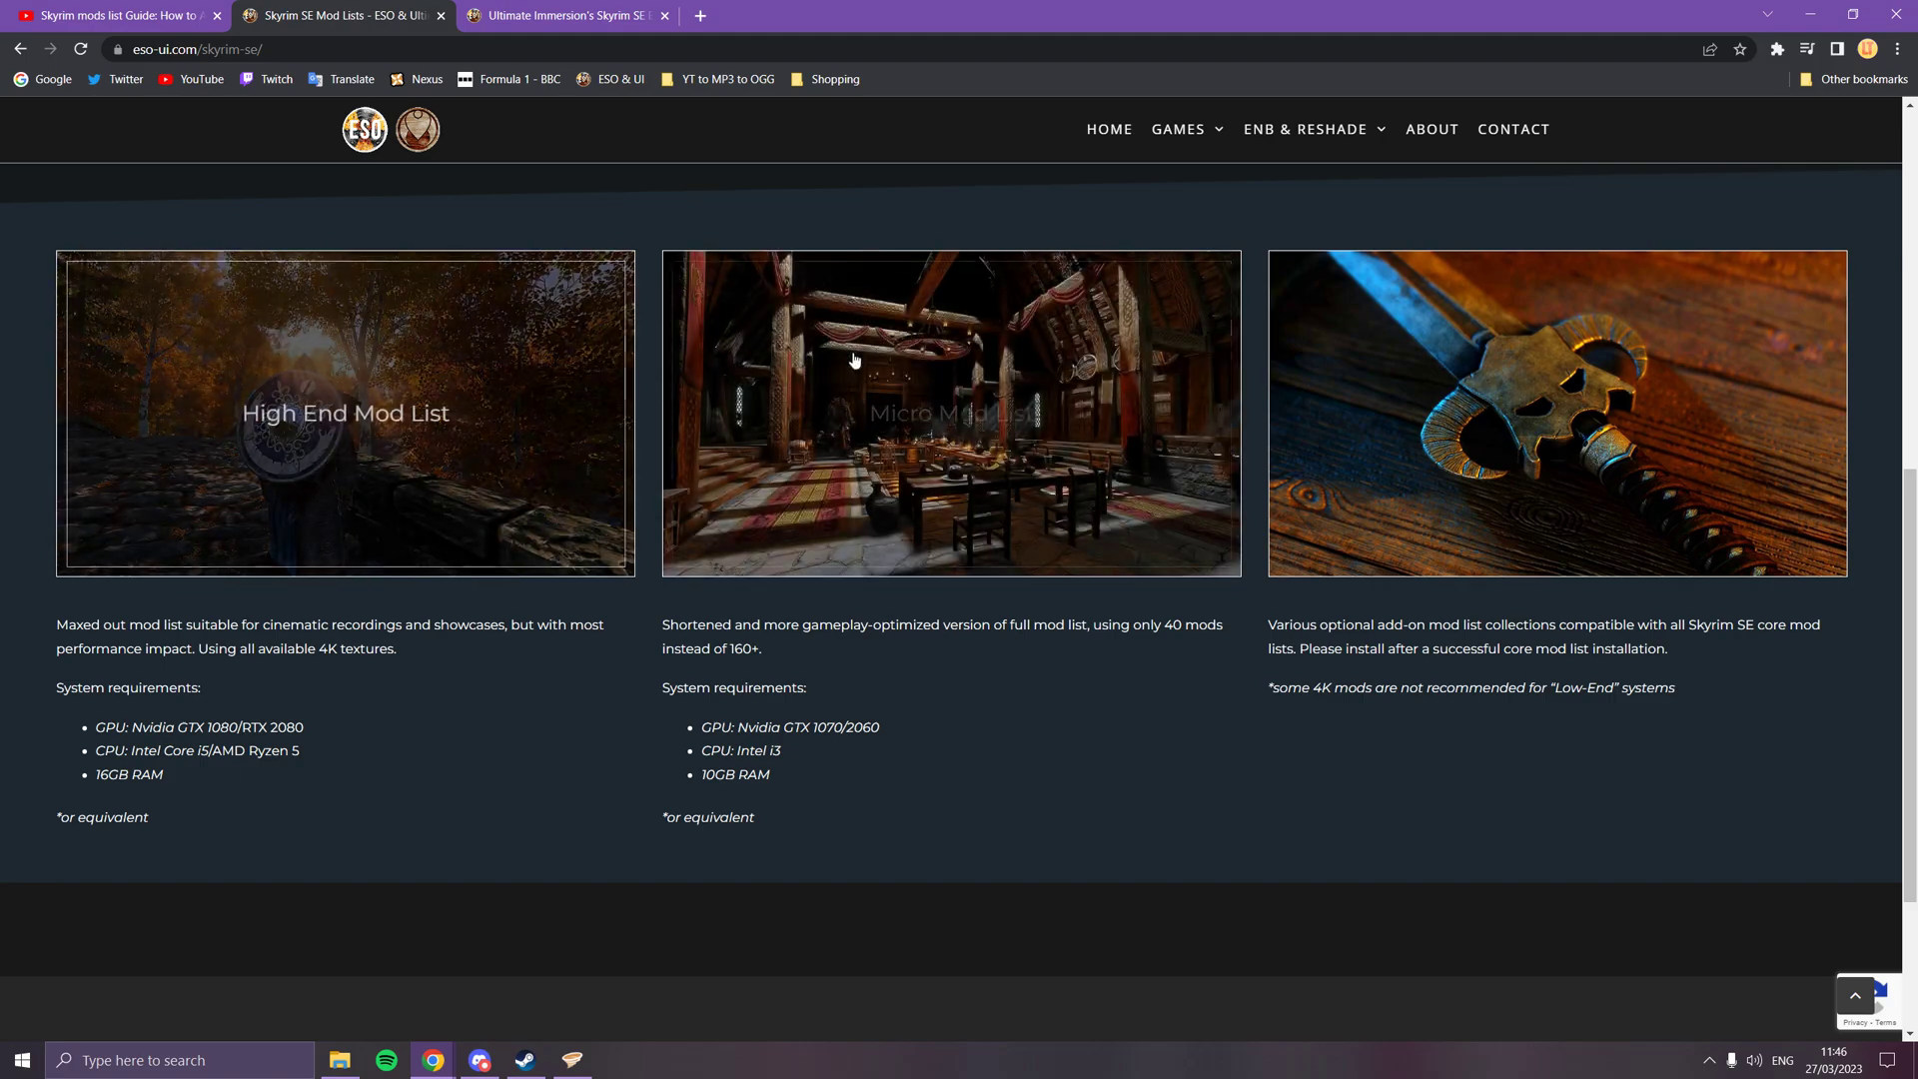
- Open the High End Mod List and follow its ESO-UI Vortex Collection download to Nexus Mods, checking the revision selector
click(525, 416)
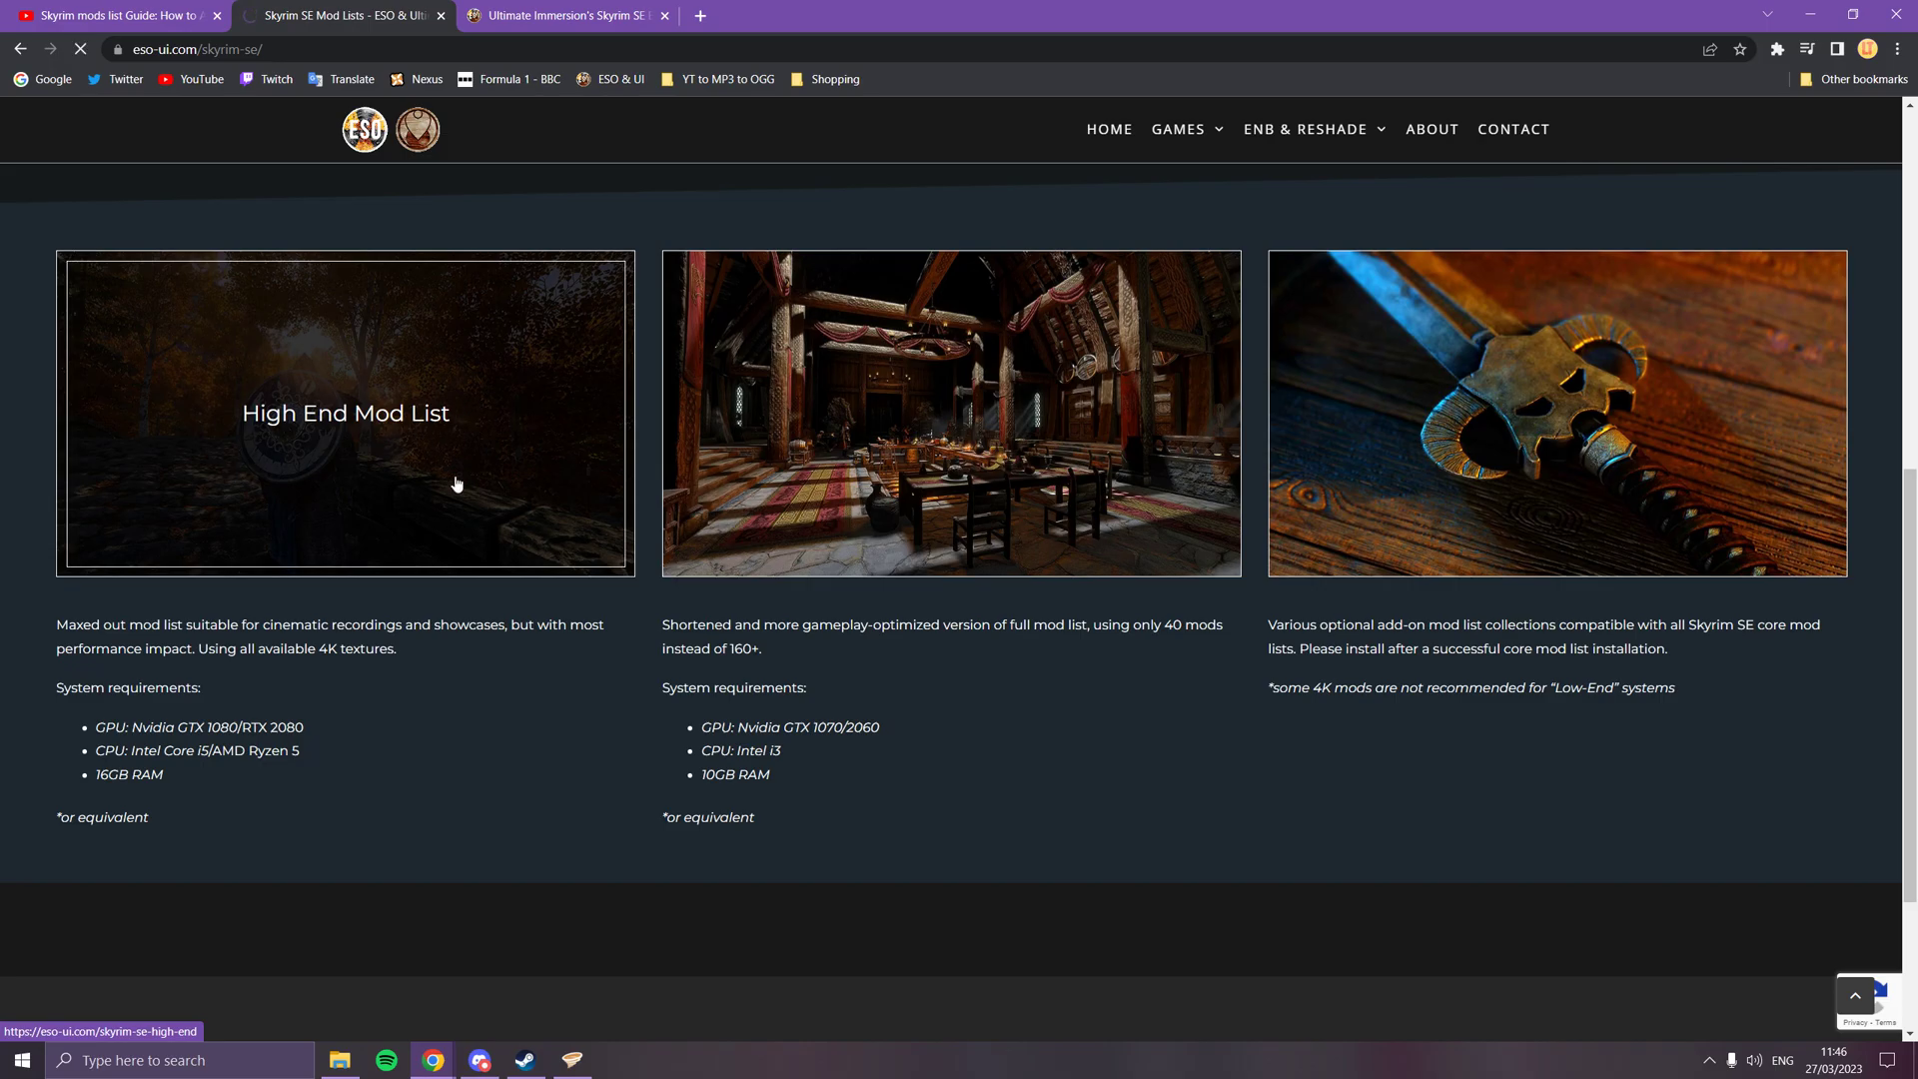
scroll(1183, 651, down, 15)
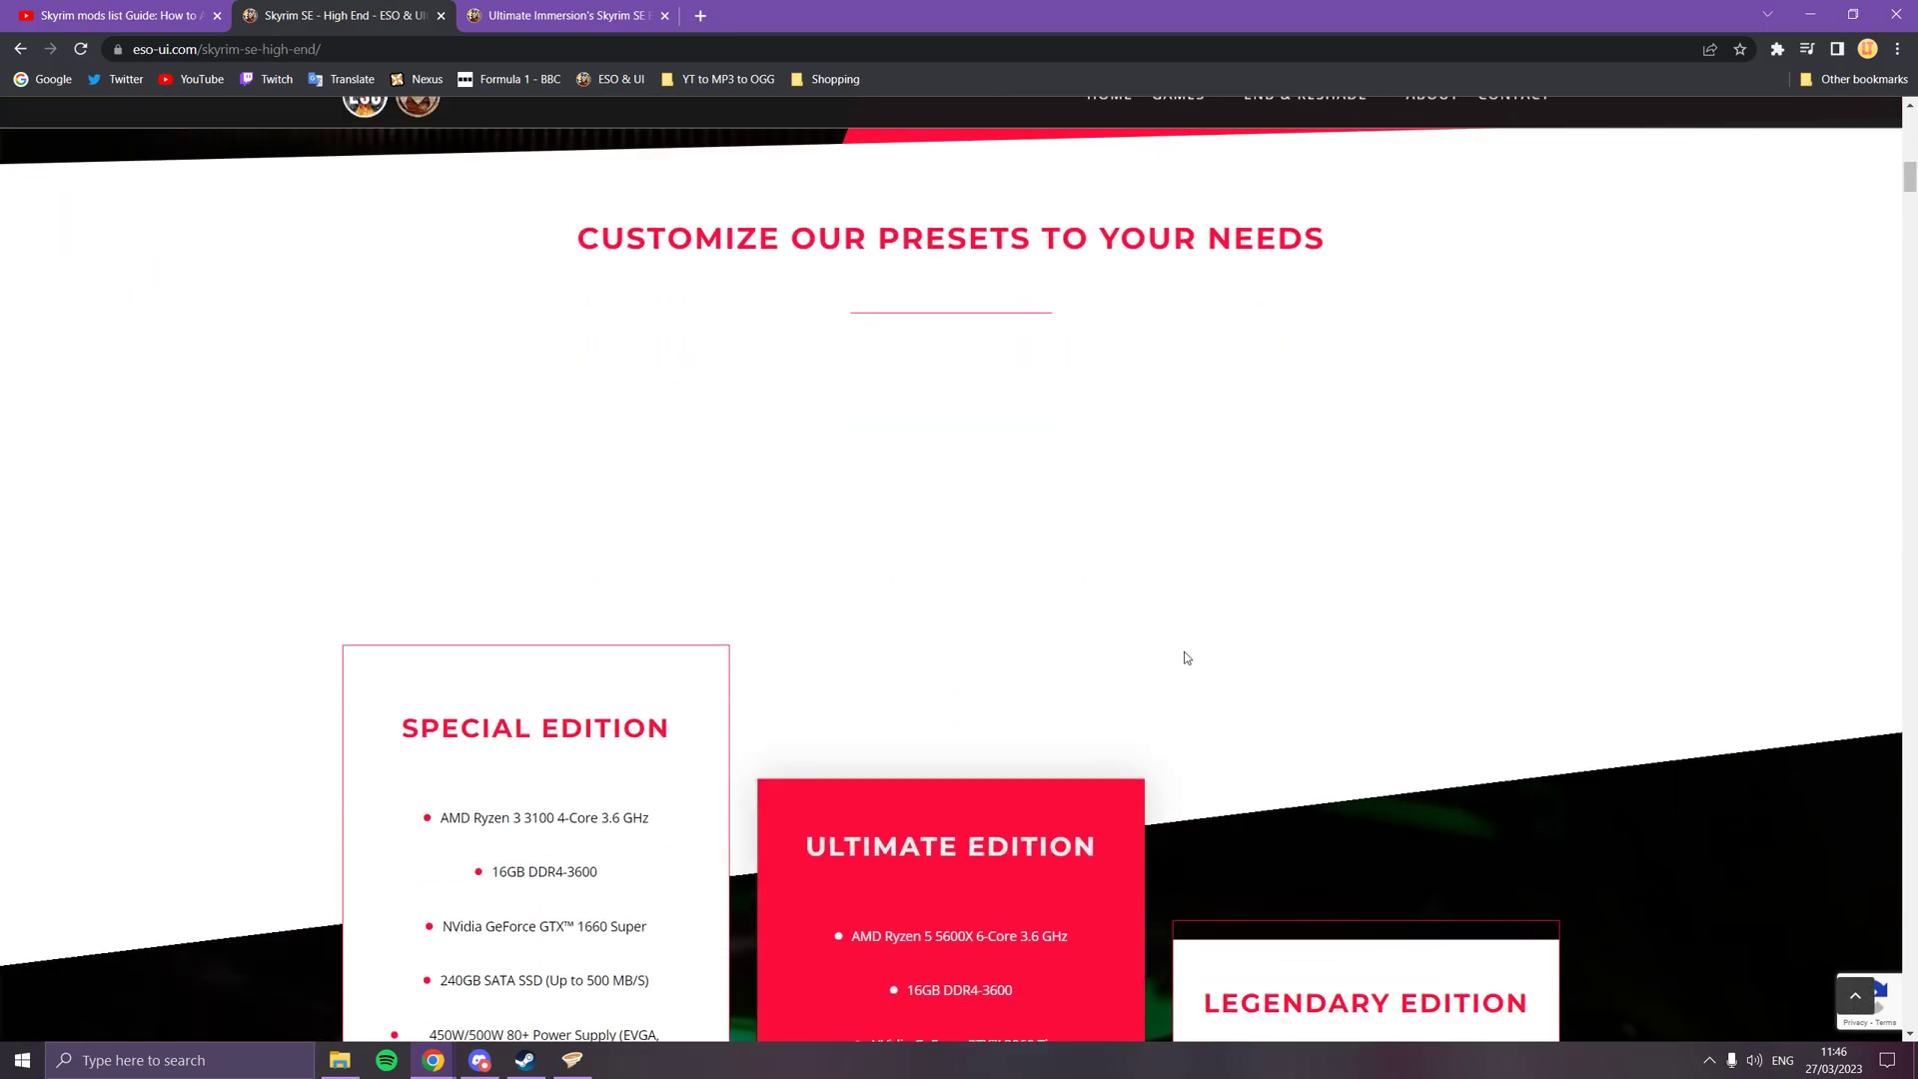
scroll(1056, 637, down, 4)
scroll(1153, 594, up, 3)
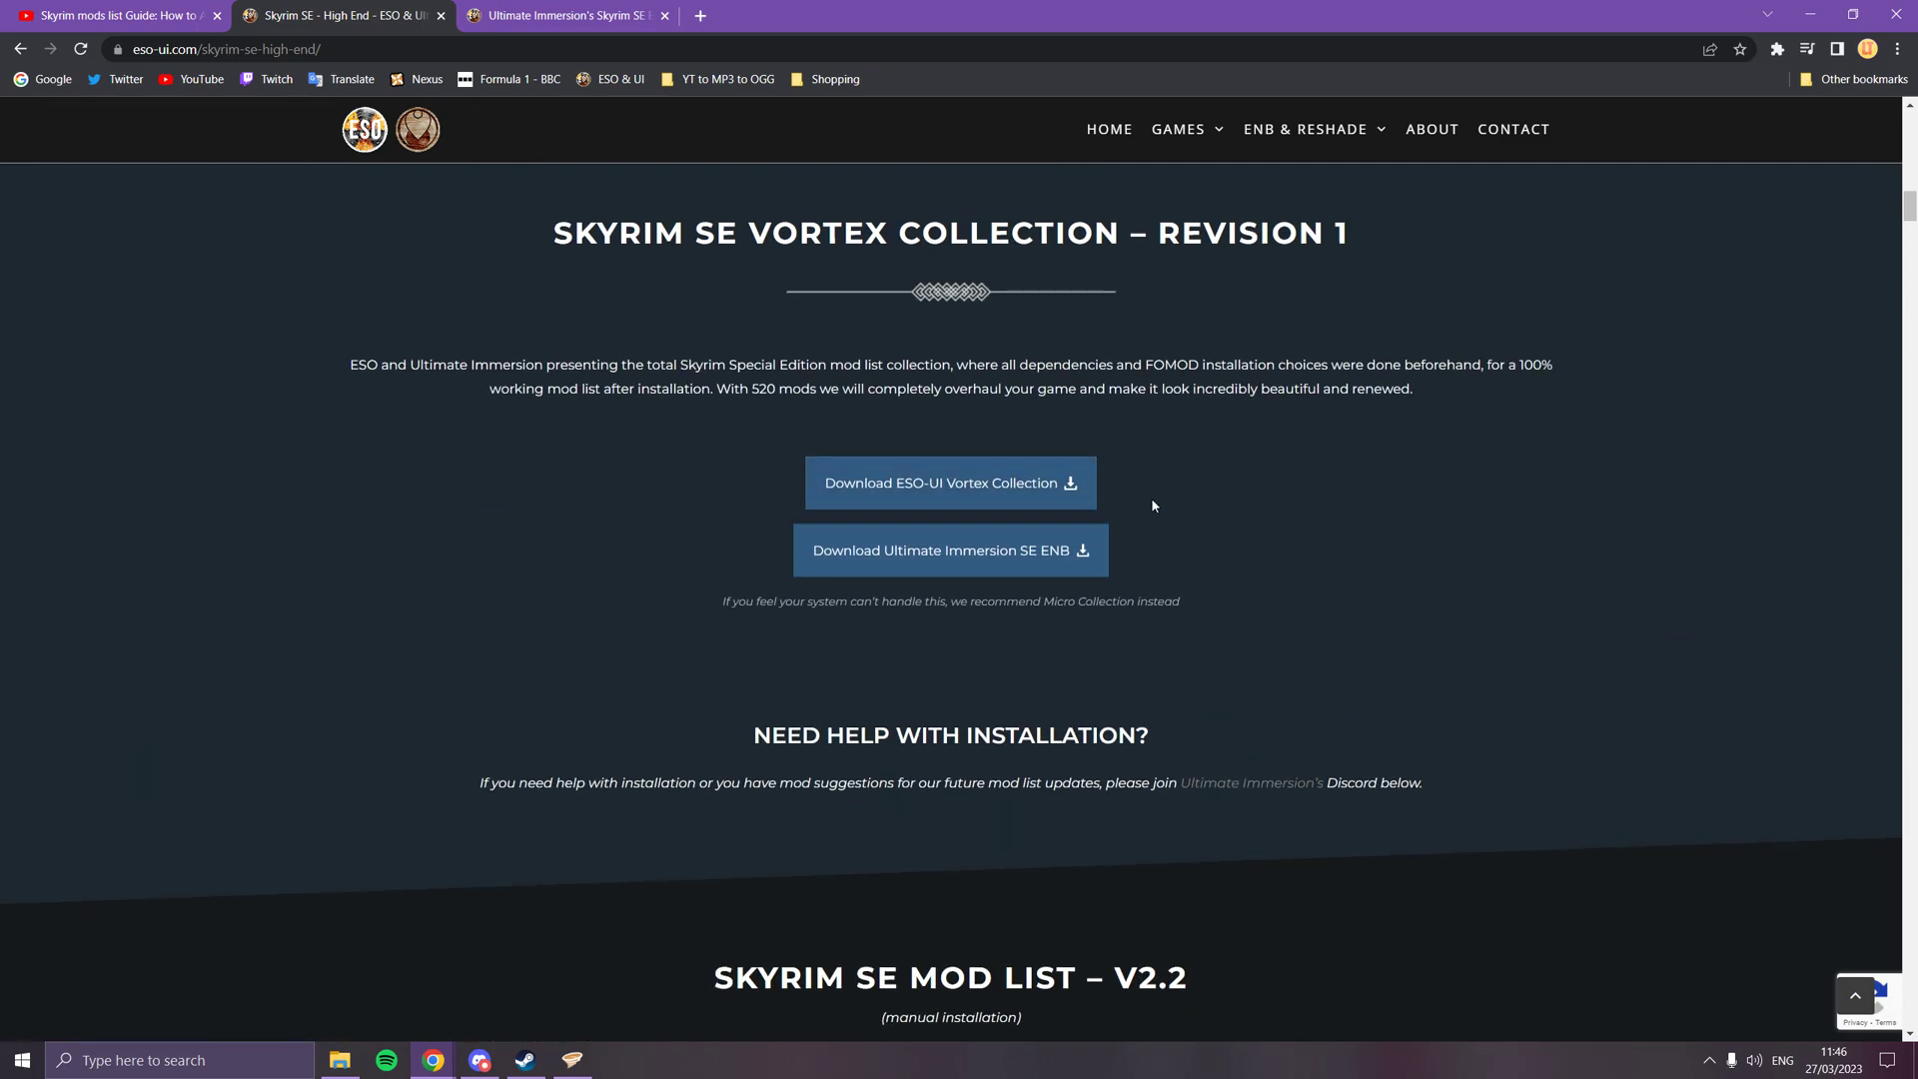
click(957, 480)
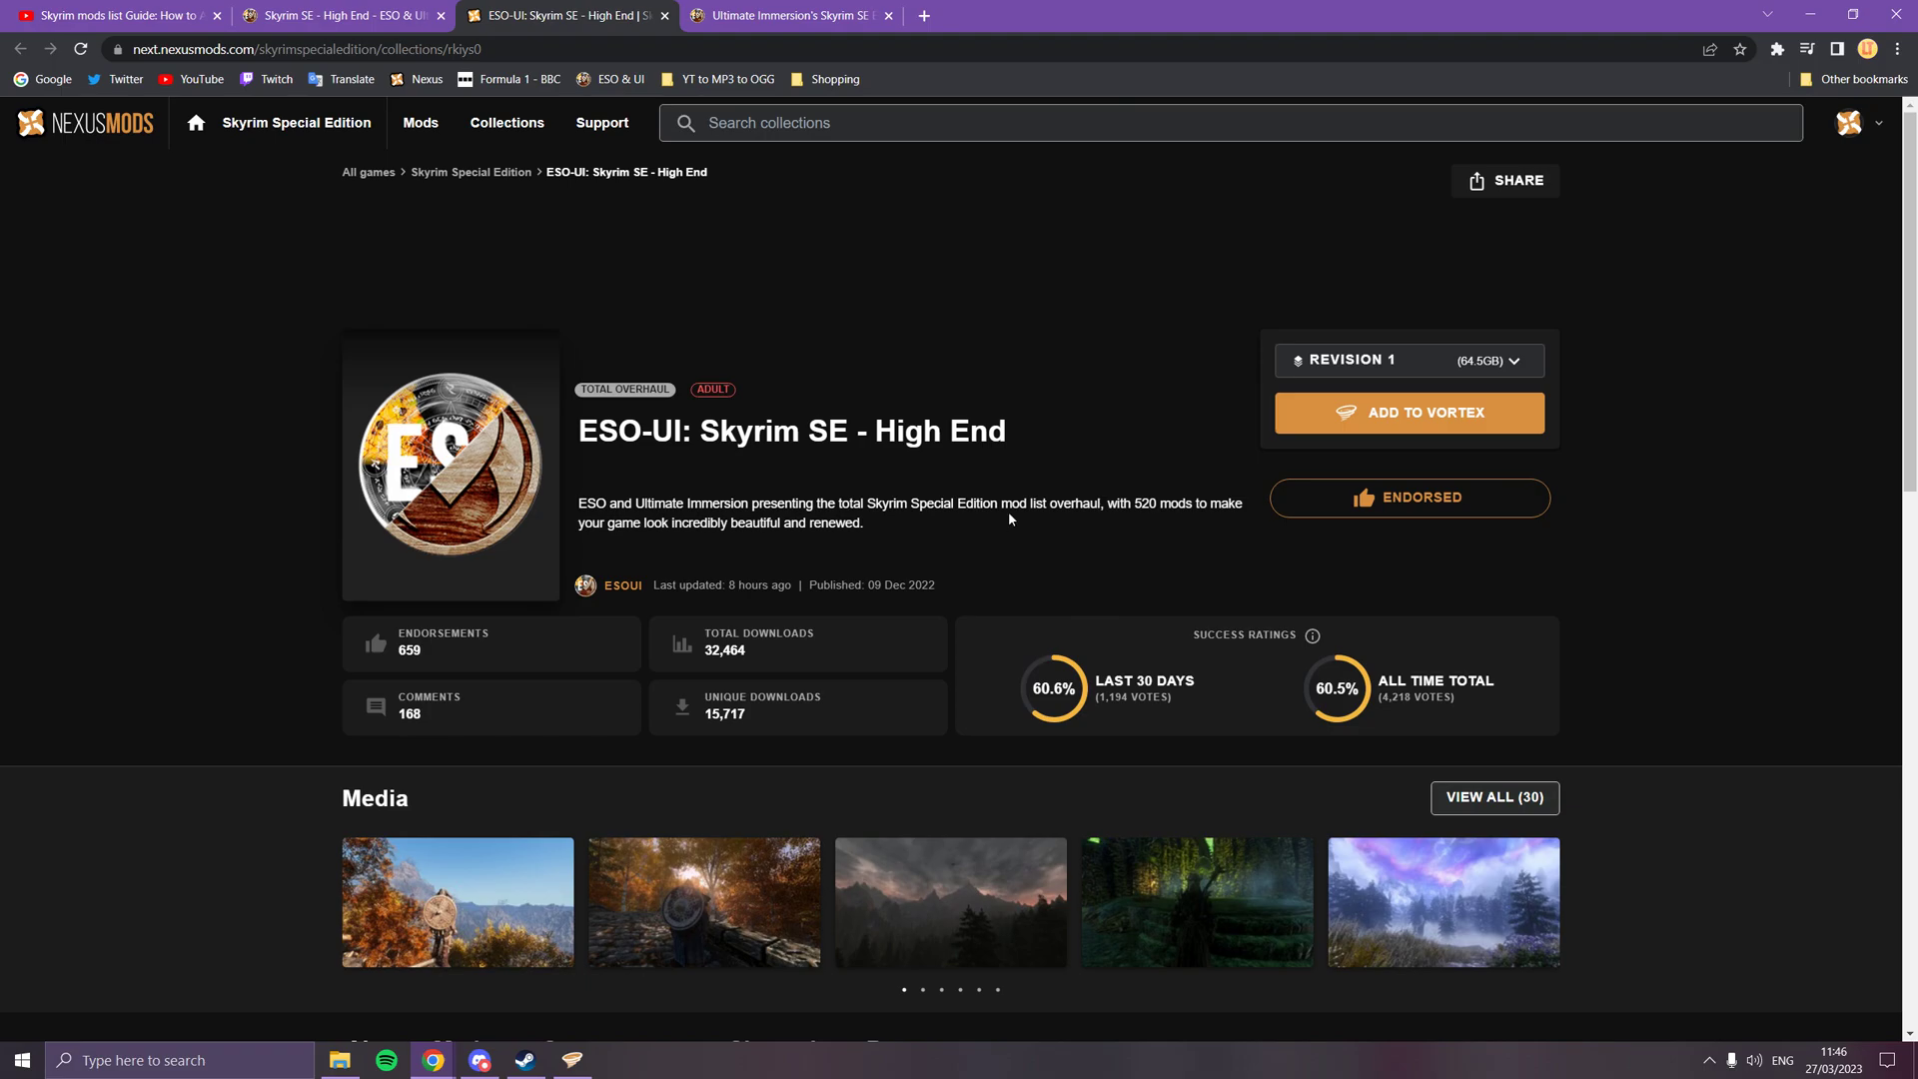
click(1466, 362)
click(1433, 365)
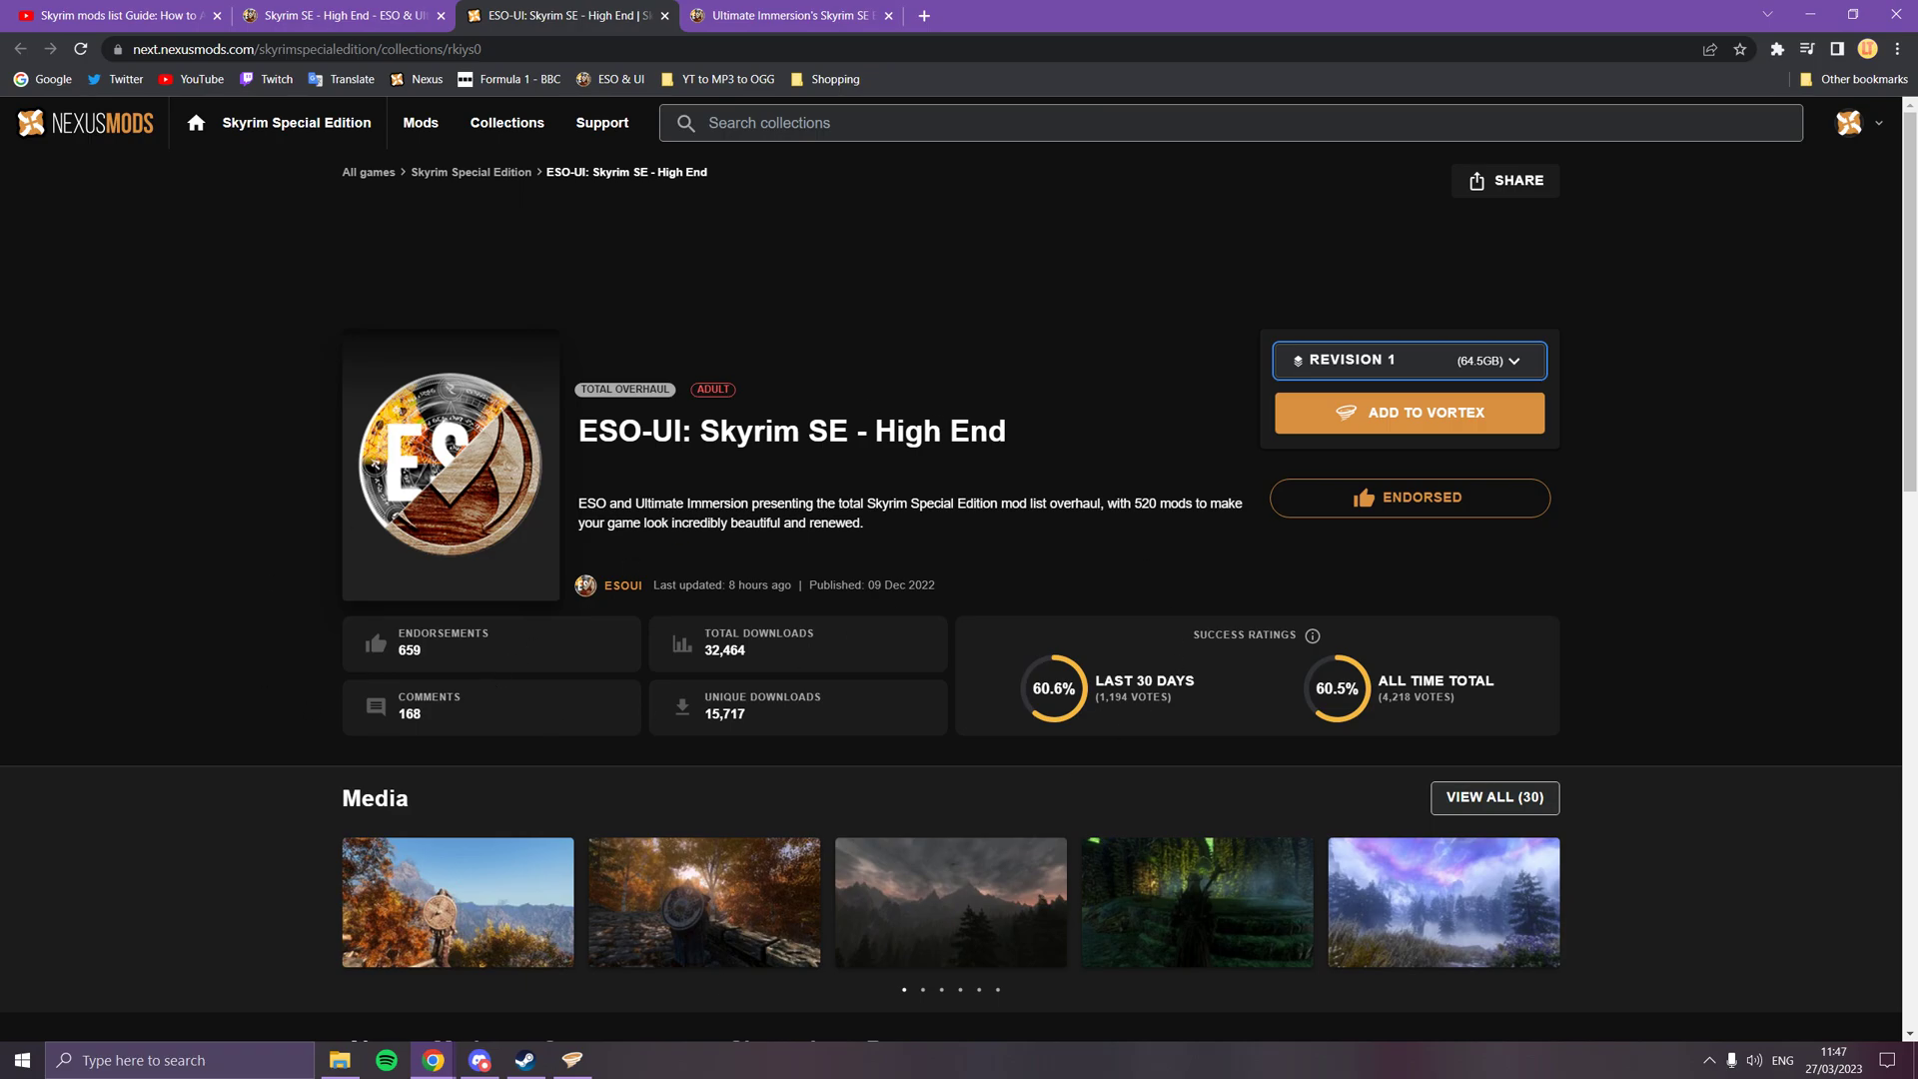
- Switch to Vortex and examine the added collections and the options on the ESO-UI: Skyrim SE - High End collection, ending on the dashboard
click(571, 1060)
click(82, 418)
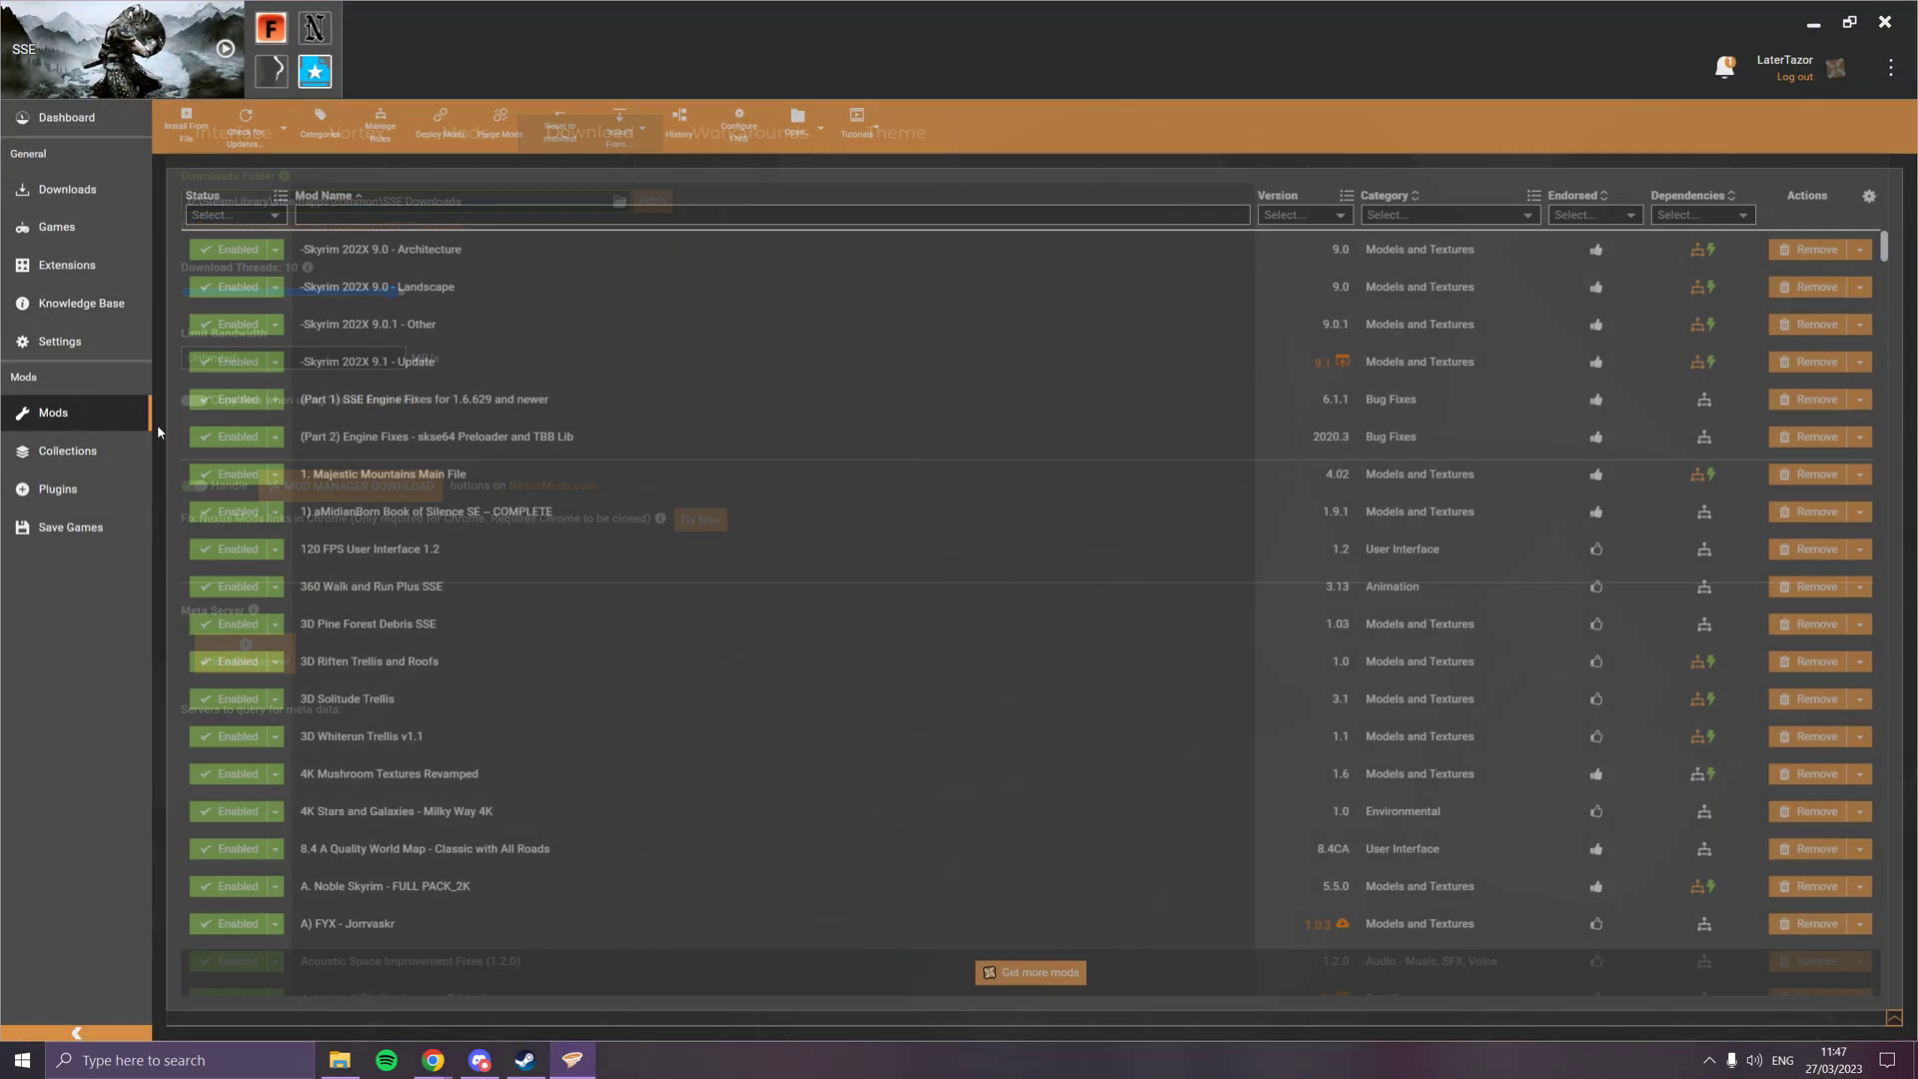
click(67, 451)
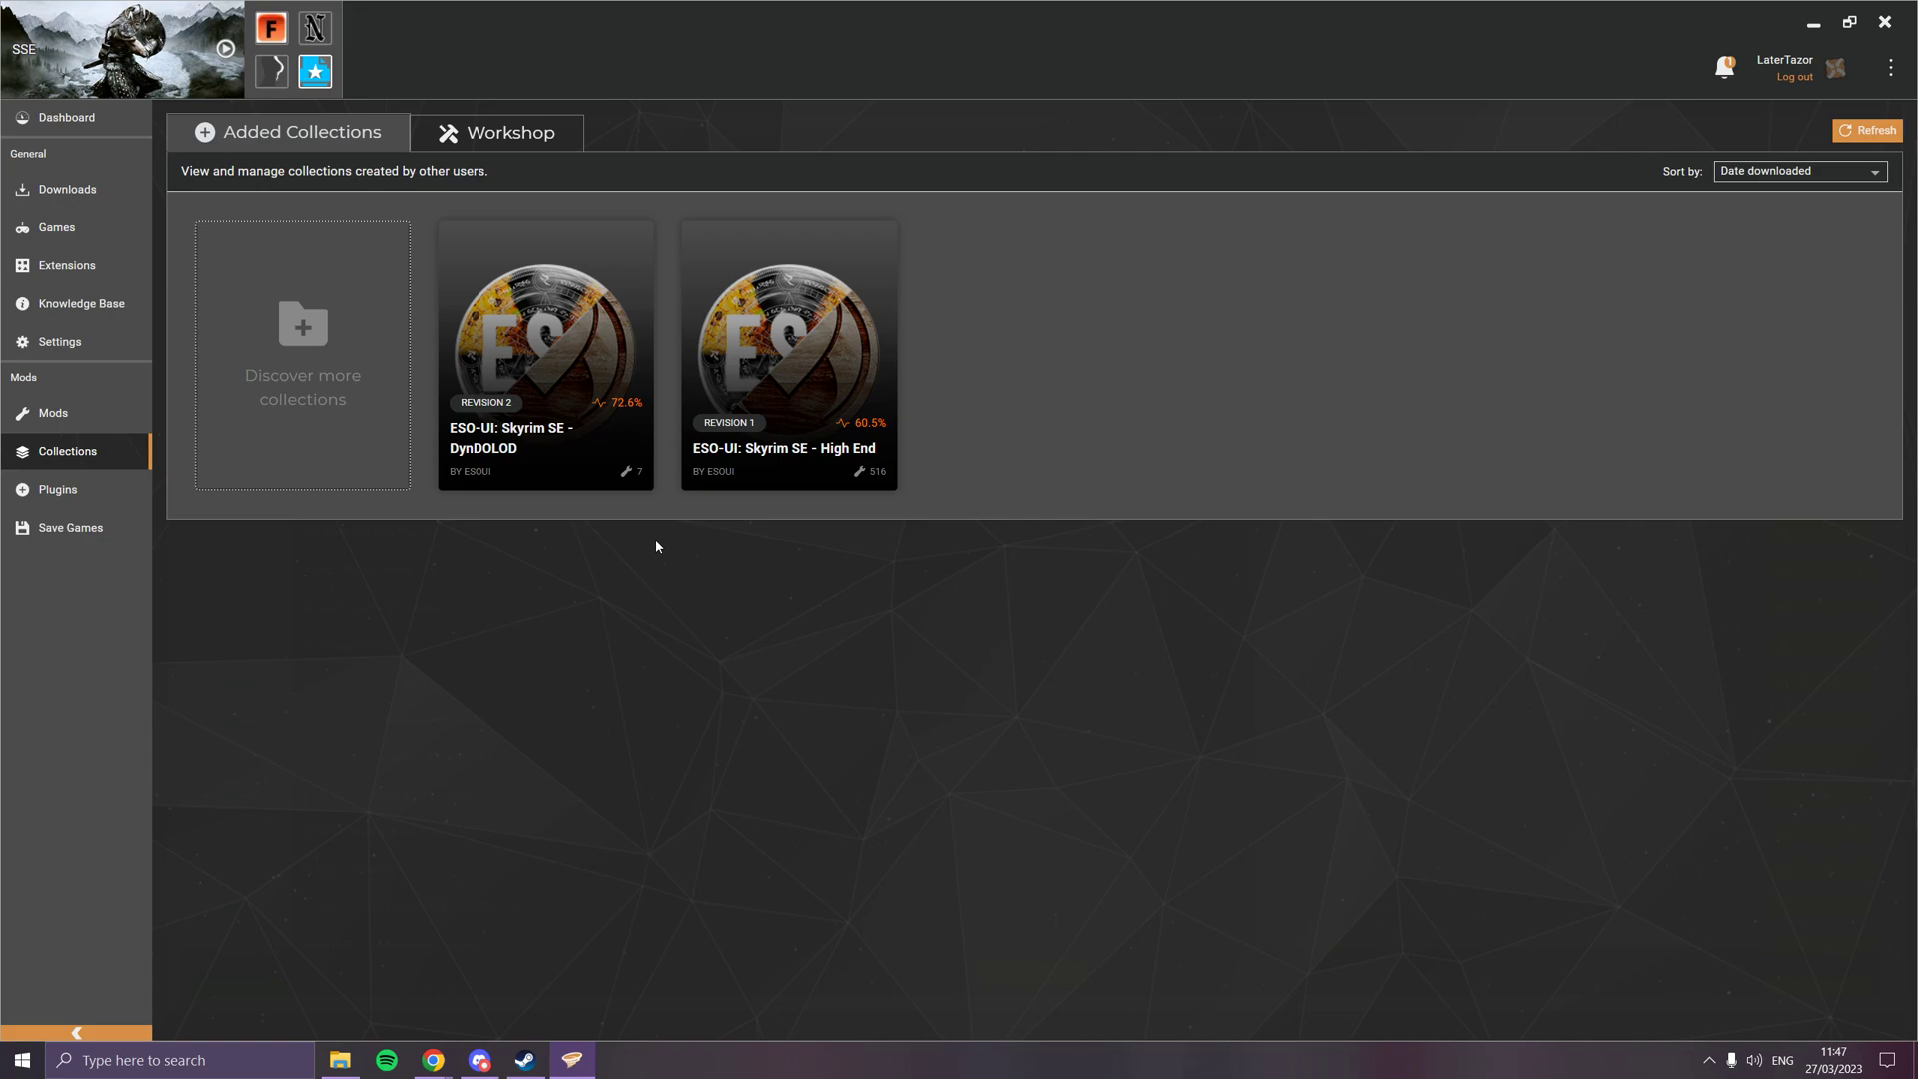
mouse_move(841, 410)
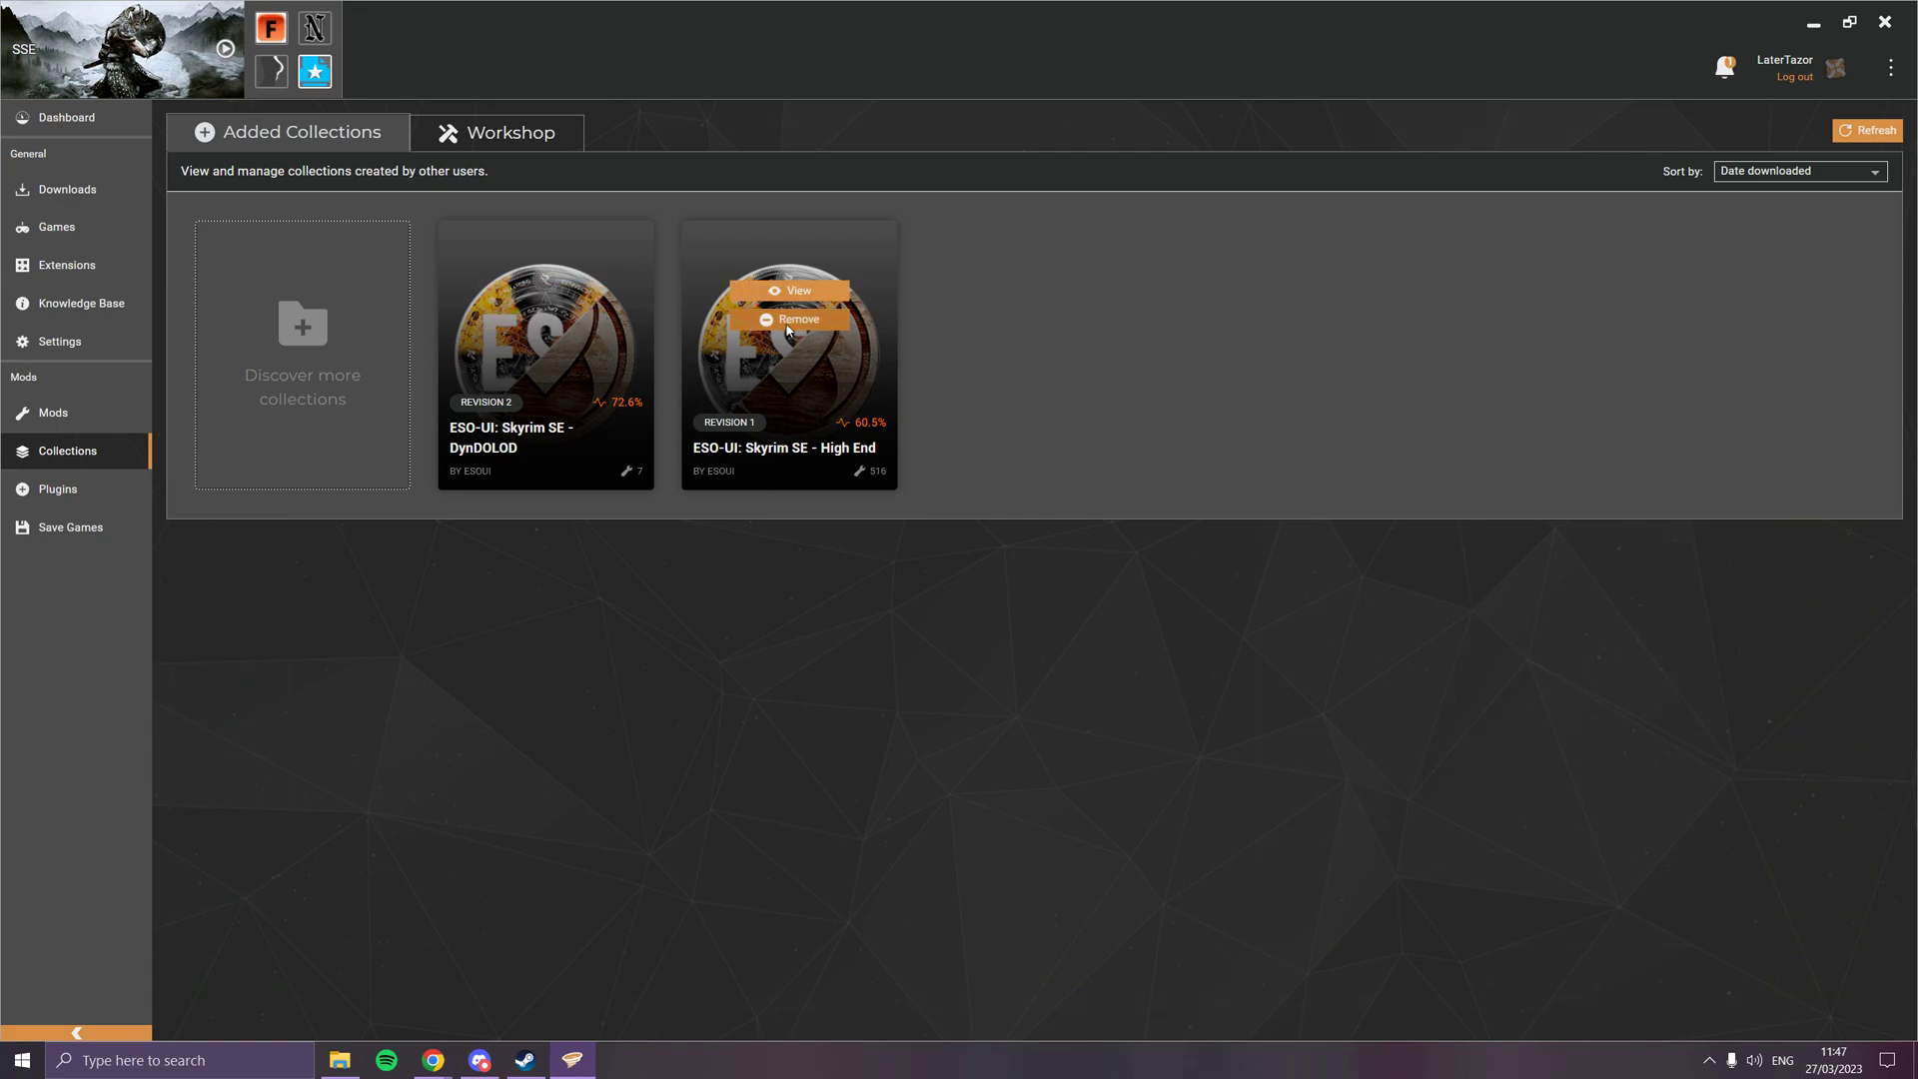
mouse_move(467, 420)
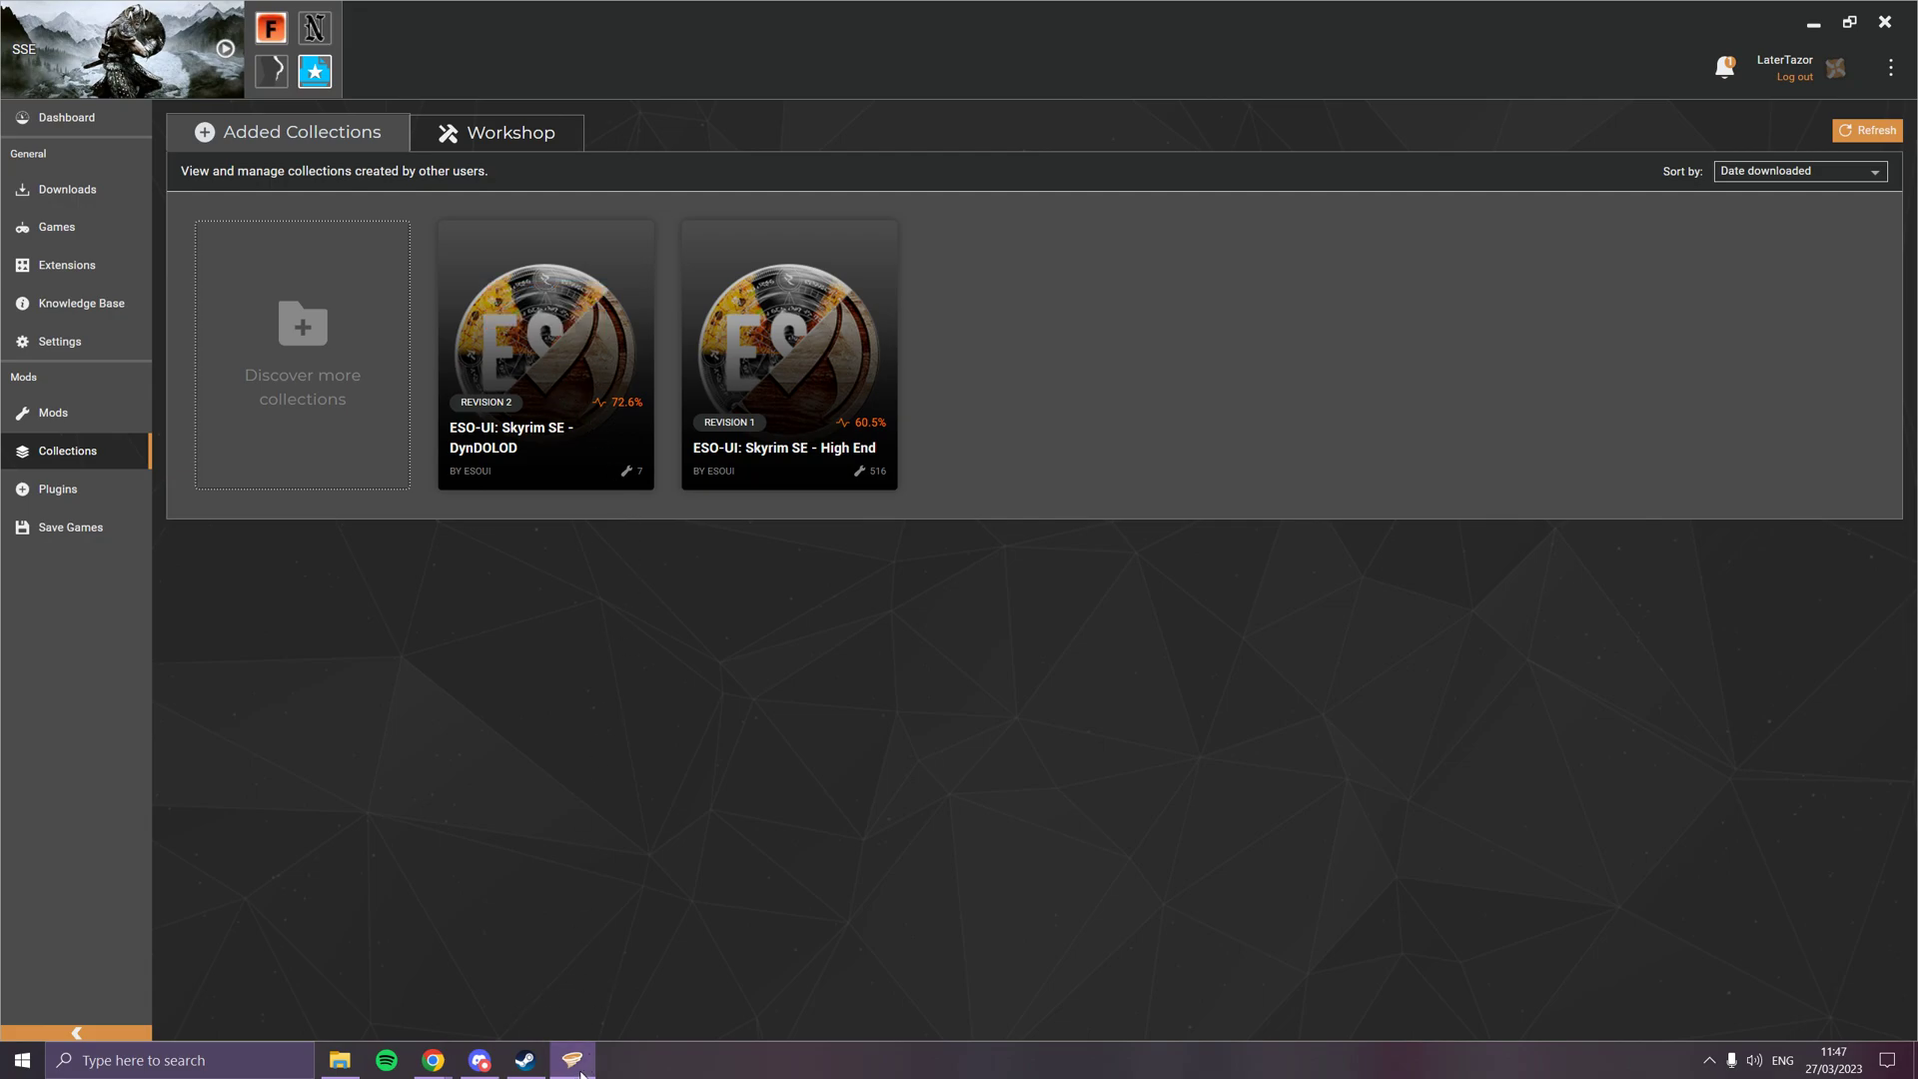
mouse_move(581, 1074)
mouse_move(707, 374)
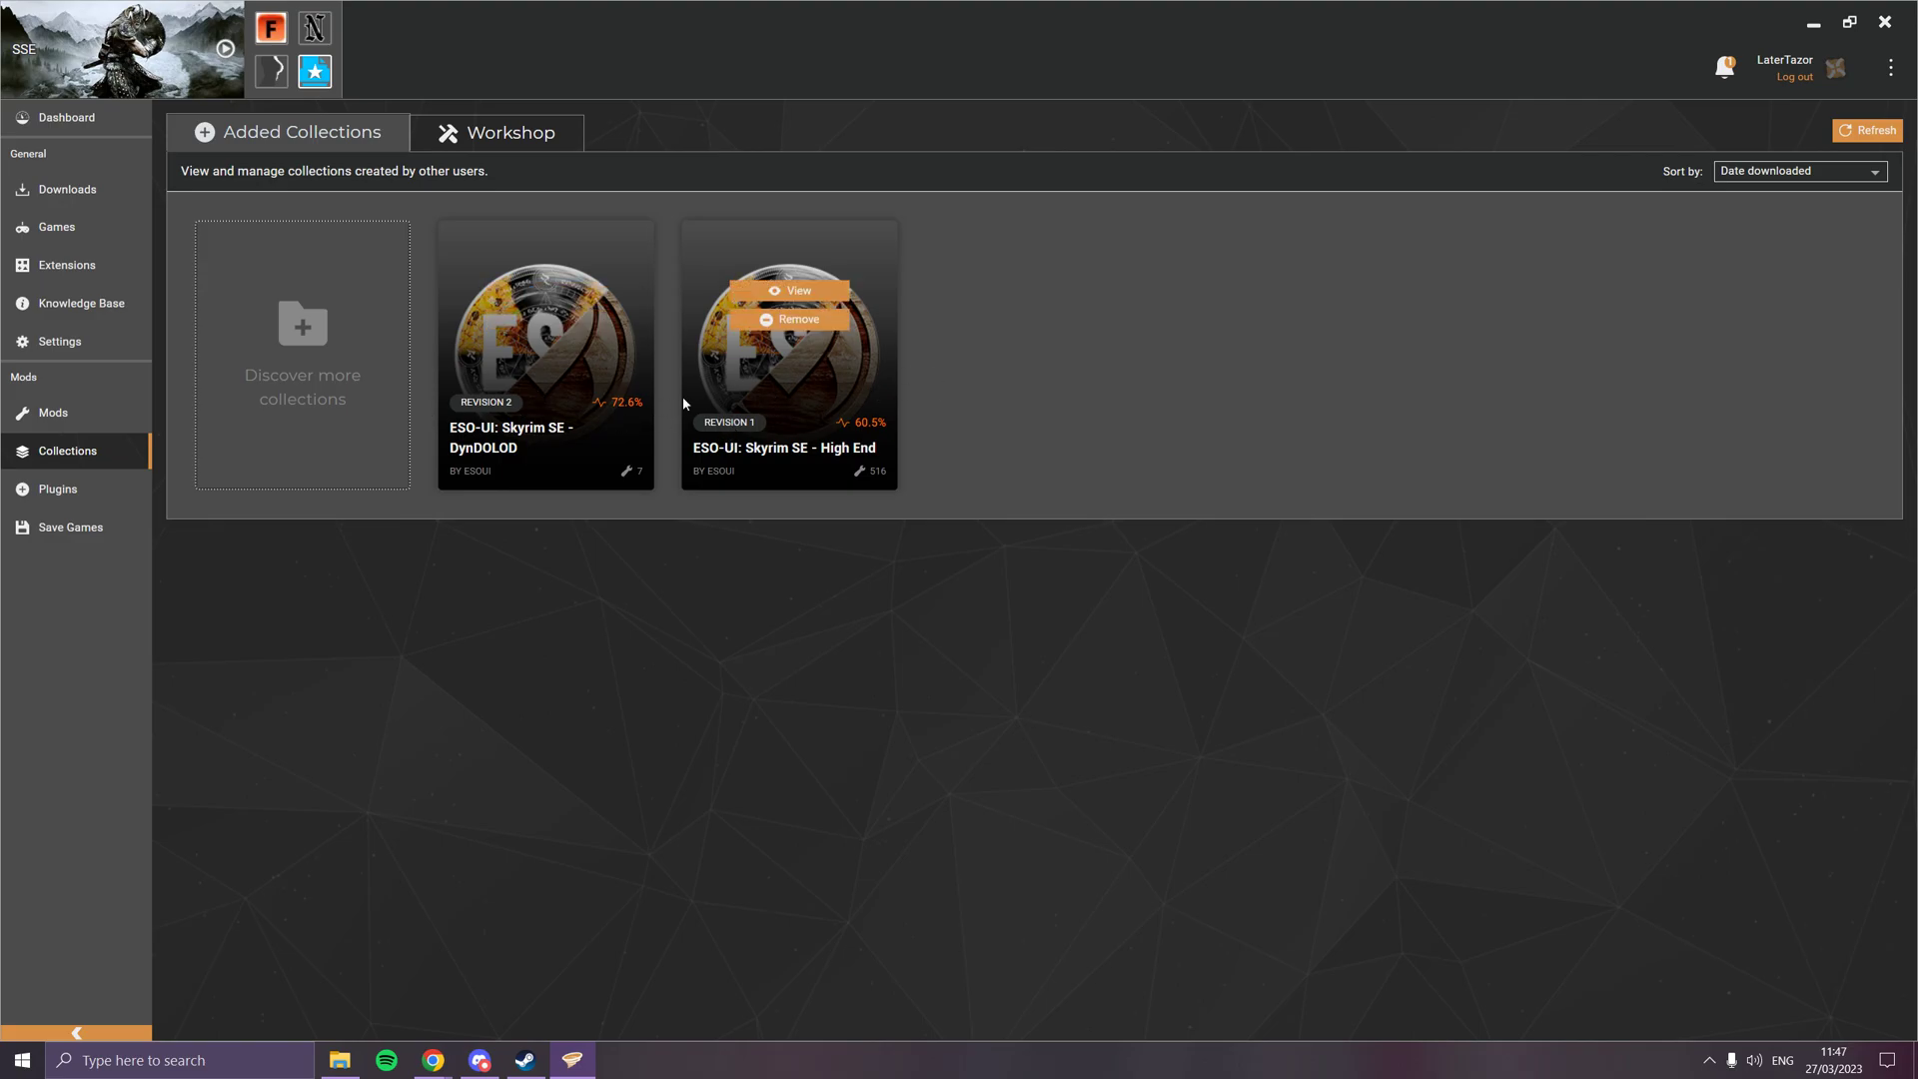
click(40, 118)
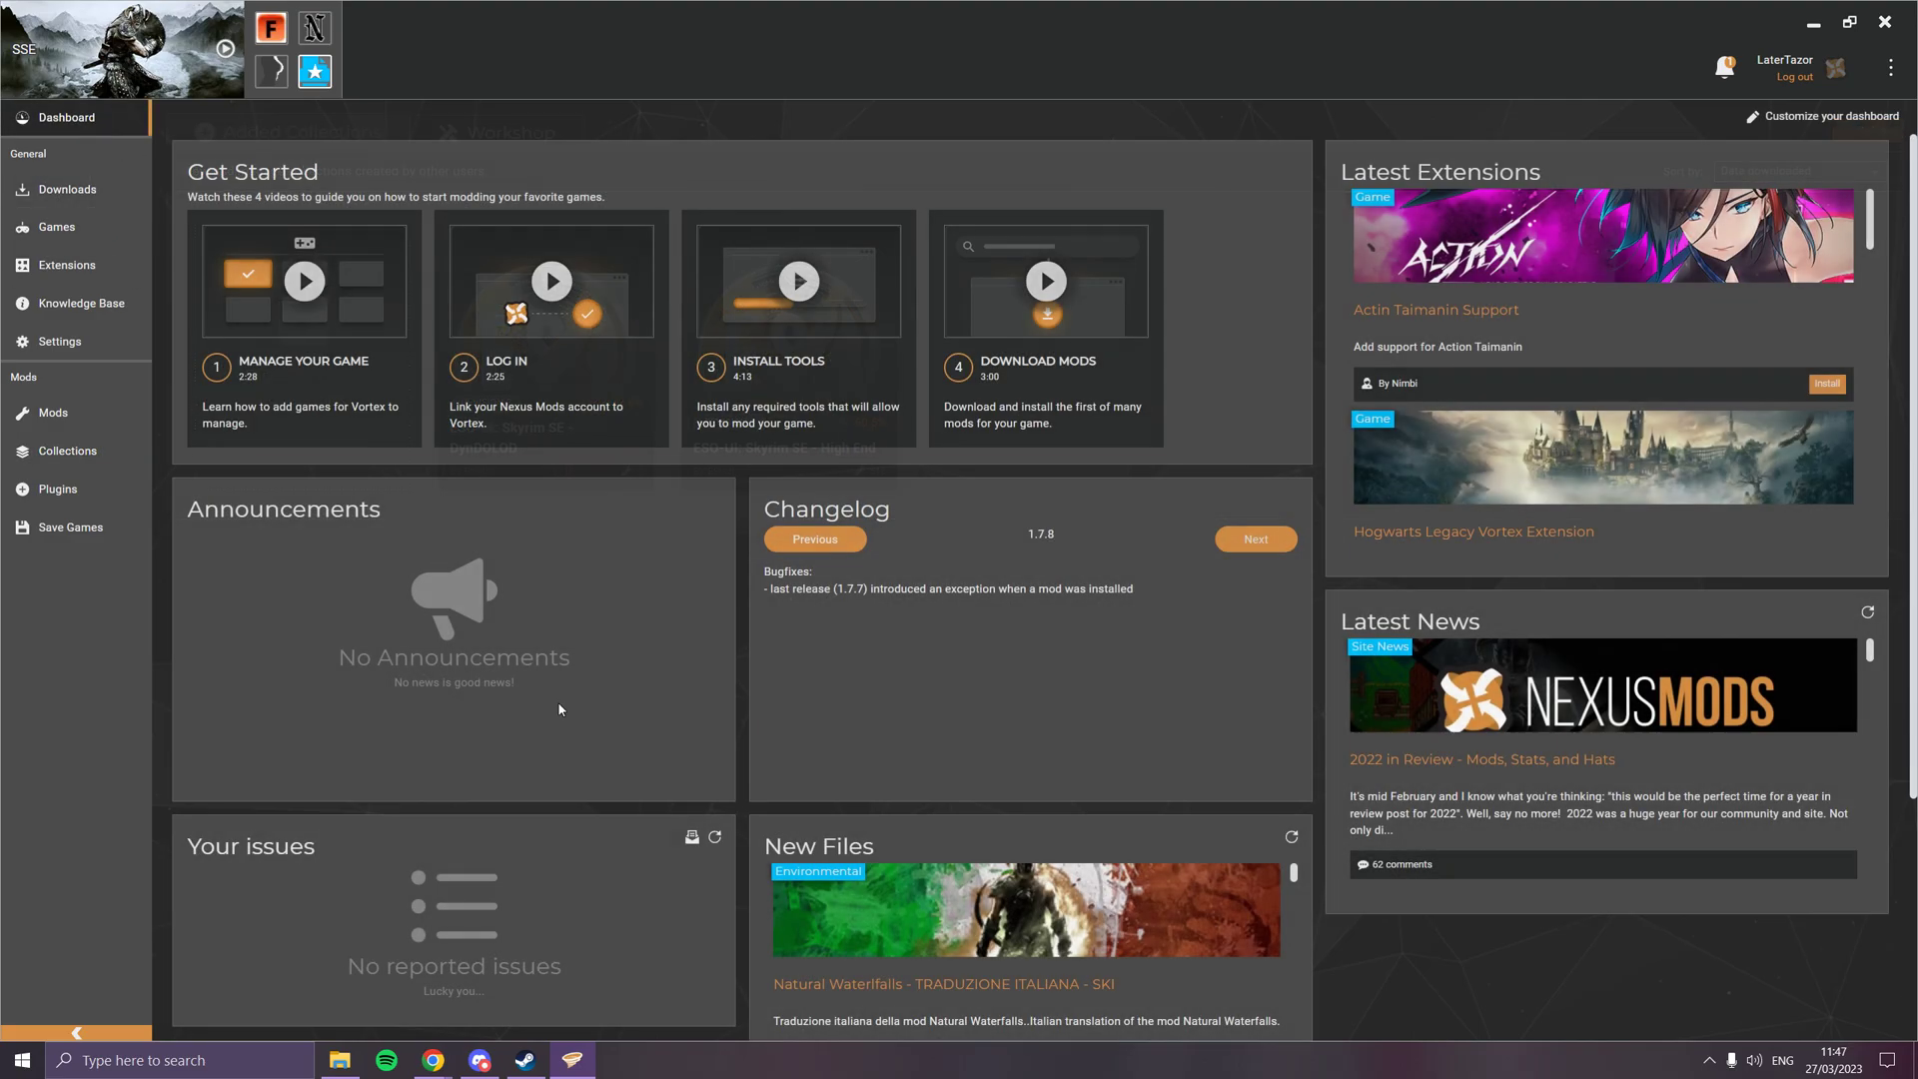
- In File Explorer, check the combined disk size of the Skyrim Special Edition, SSE Downloads and SSE Mods - High End folders
click(432, 1061)
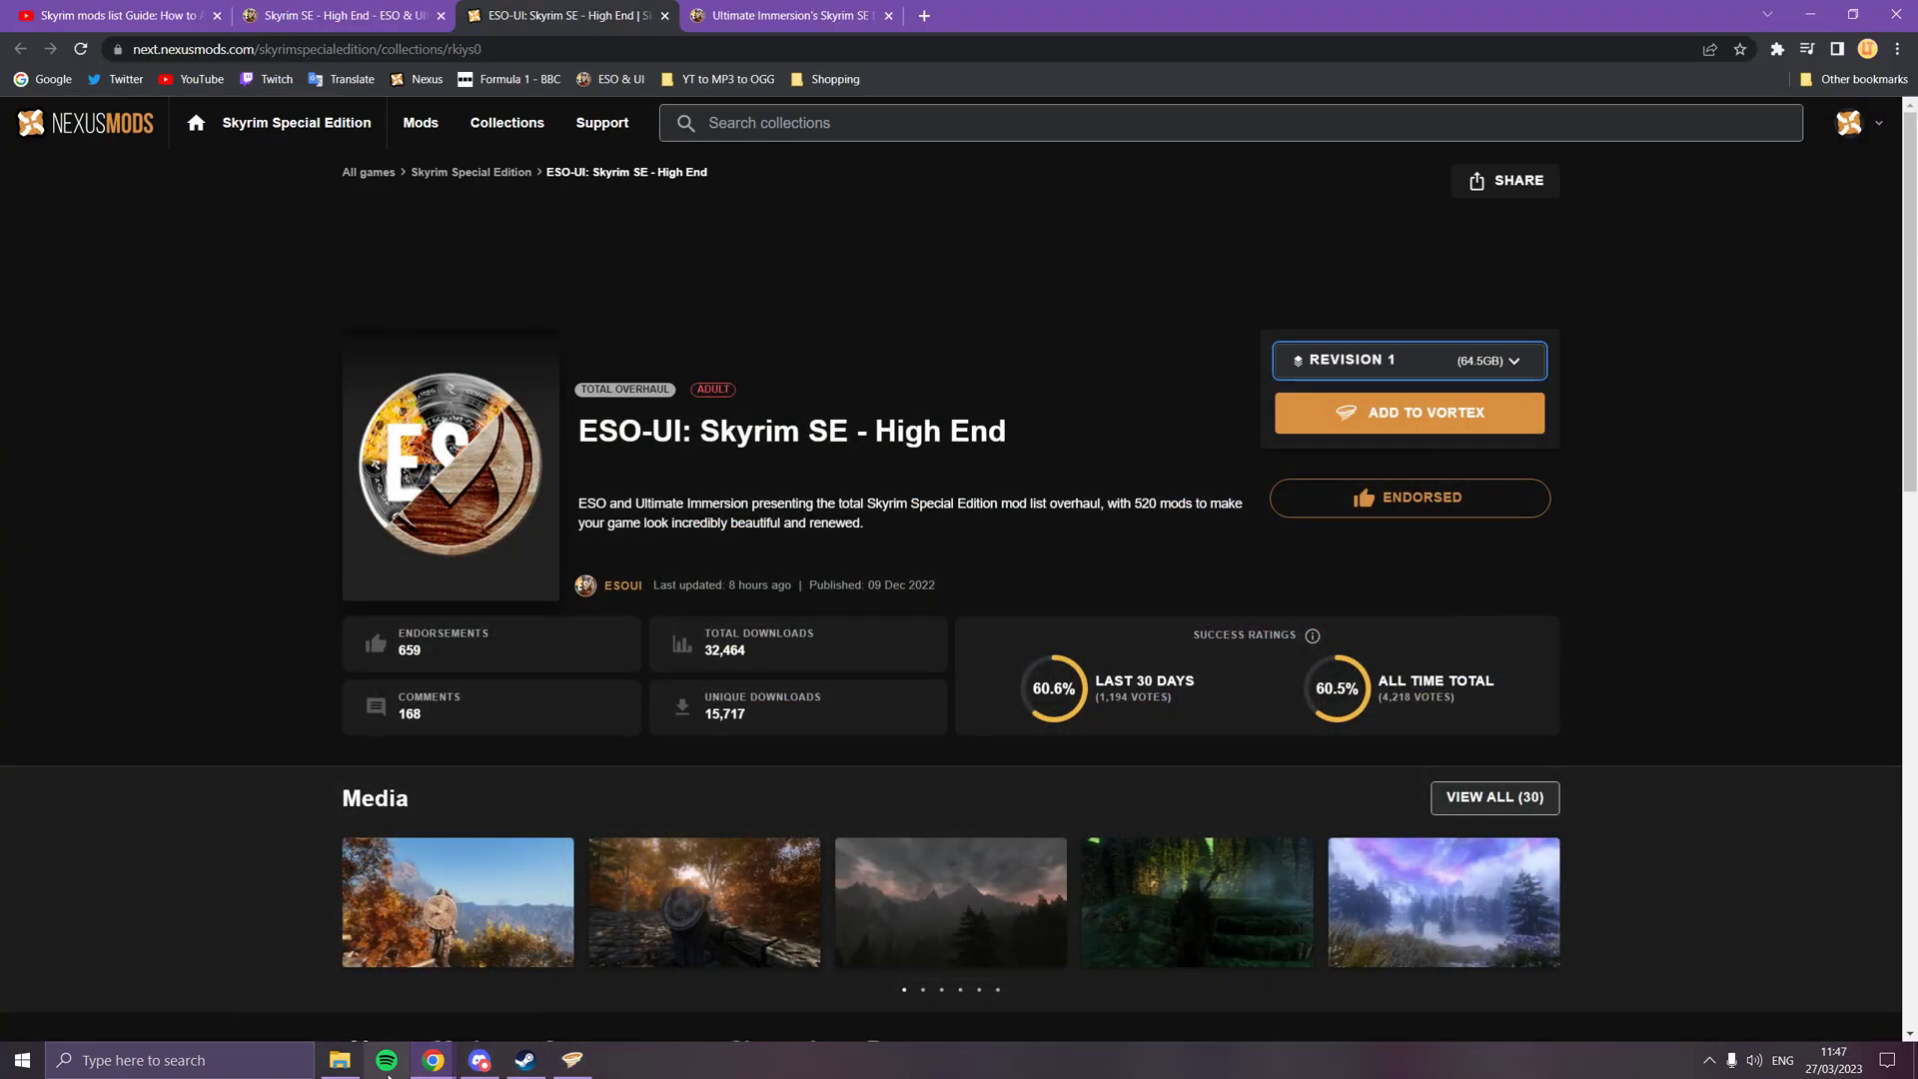
click(339, 1061)
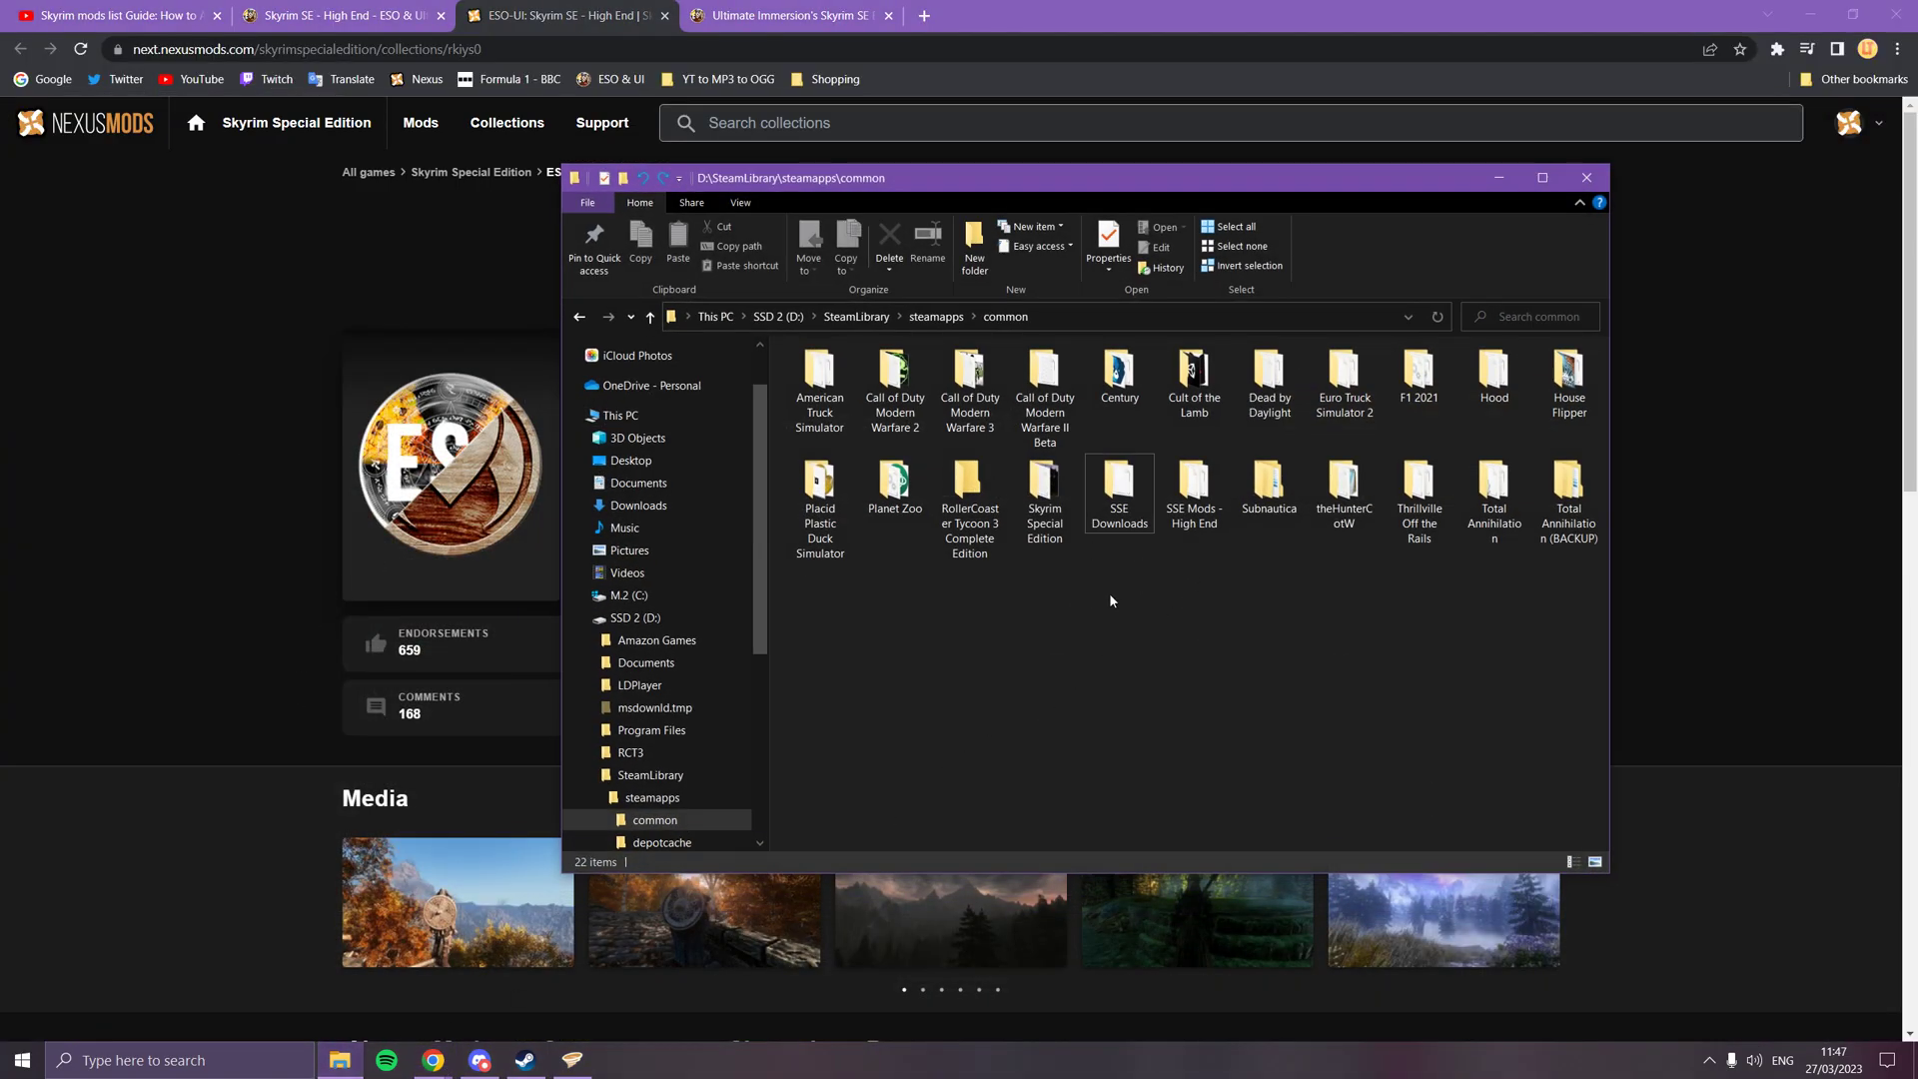
drag(1224, 591, 1017, 469)
right_click(1155, 496)
click(1210, 917)
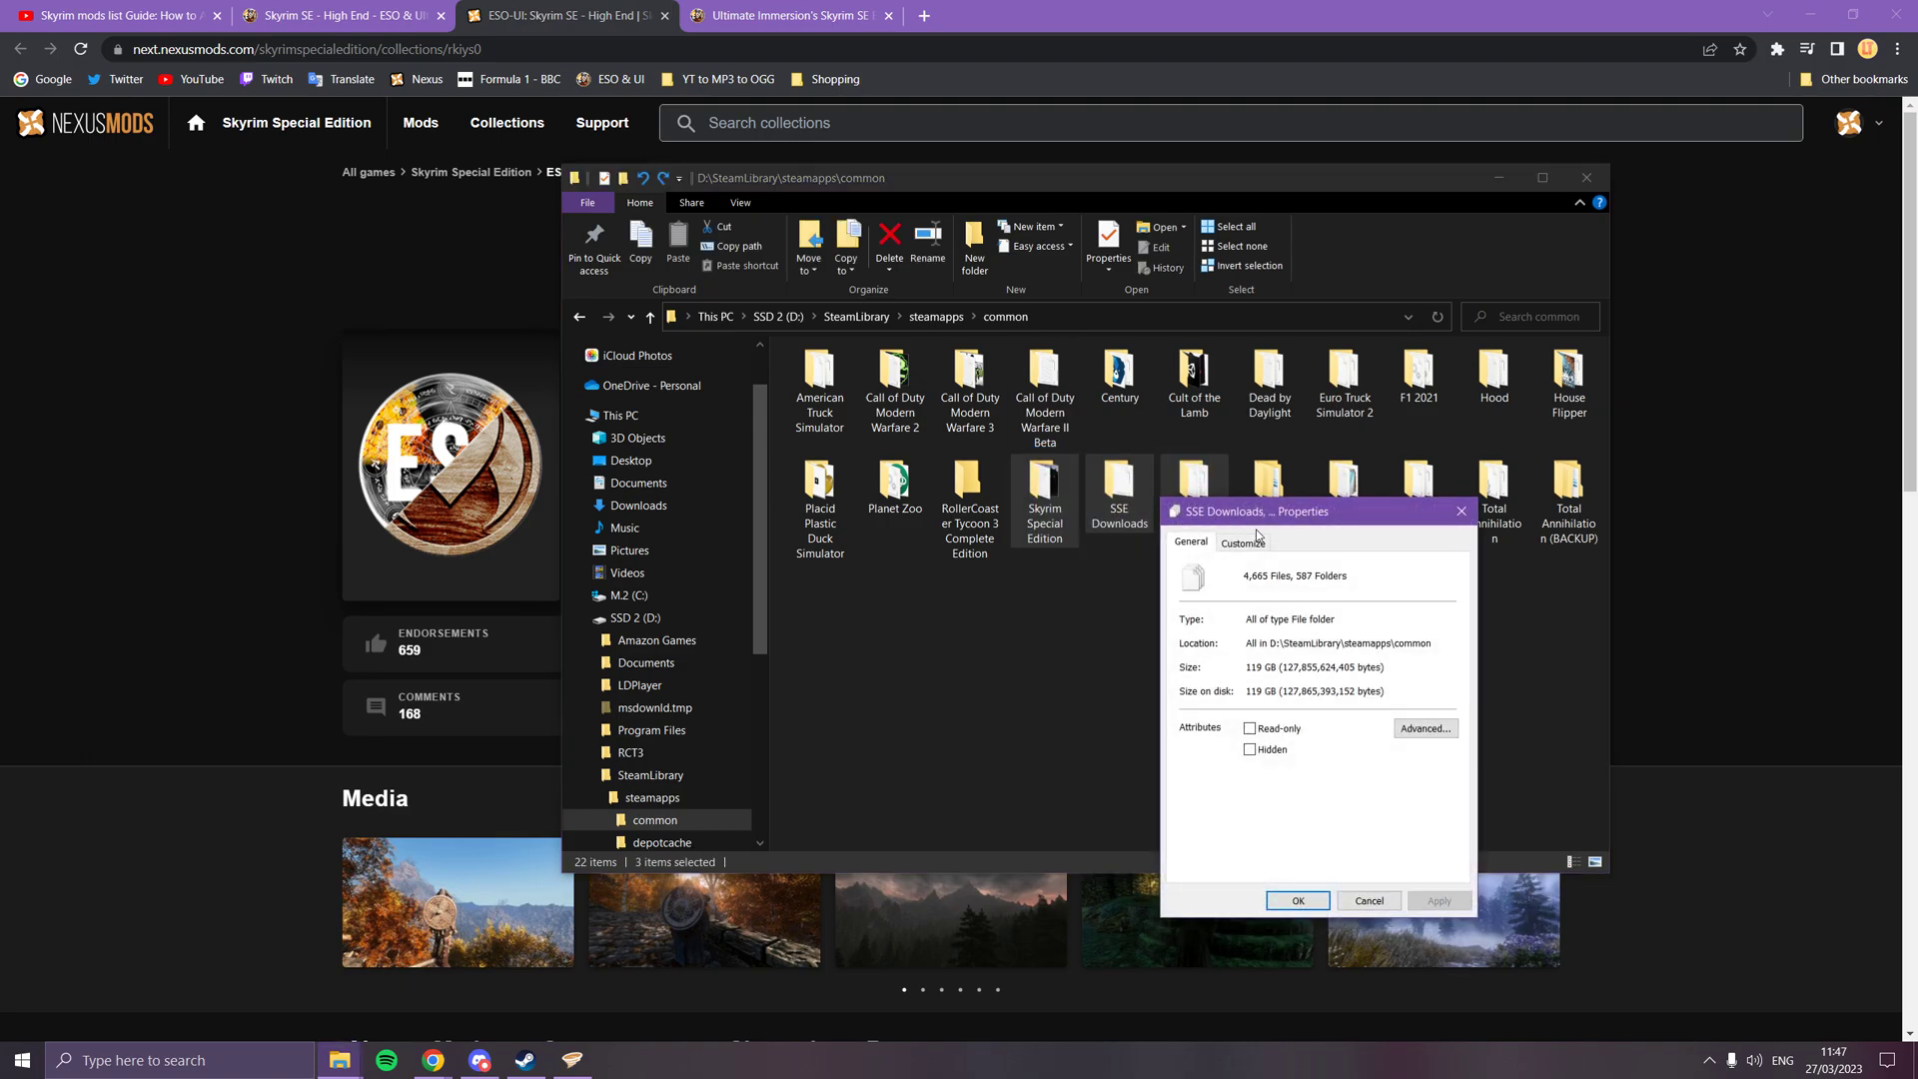
drag(1299, 530, 1129, 379)
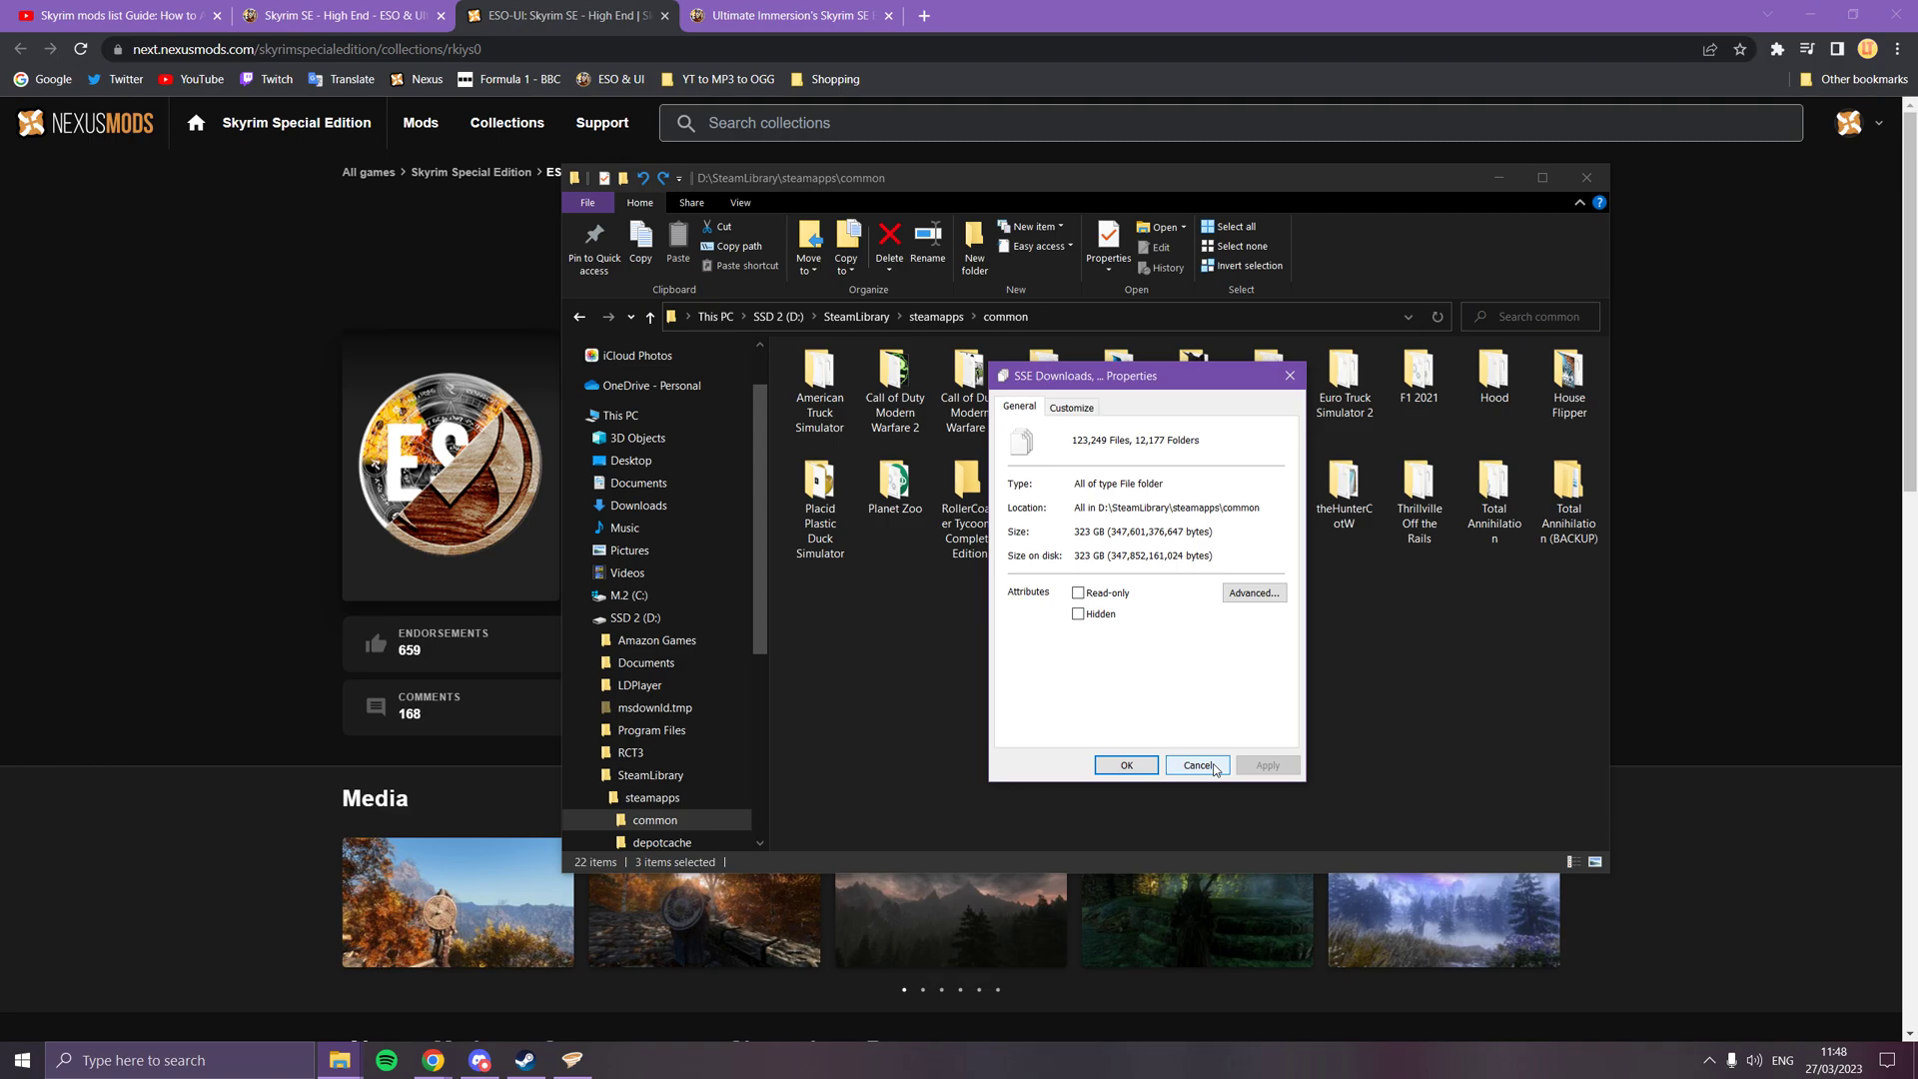
click(1219, 767)
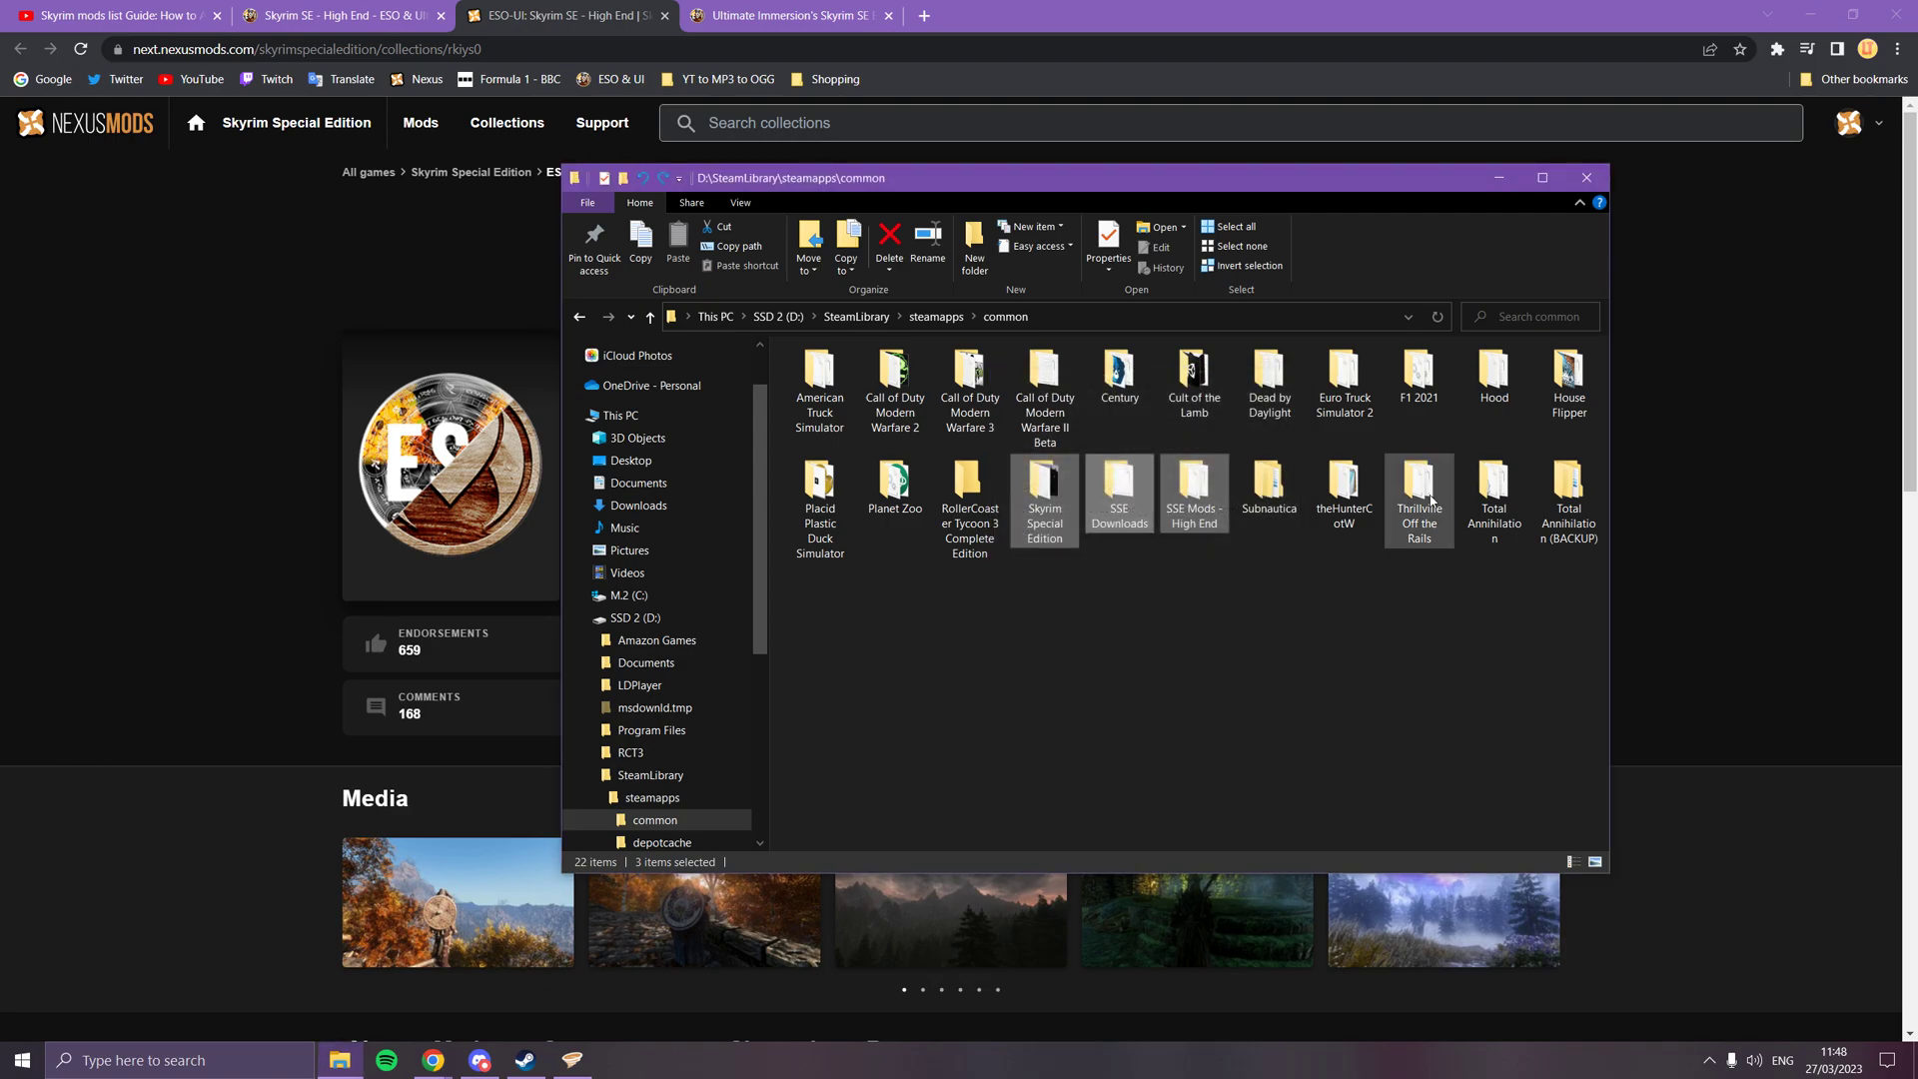
click(835, 659)
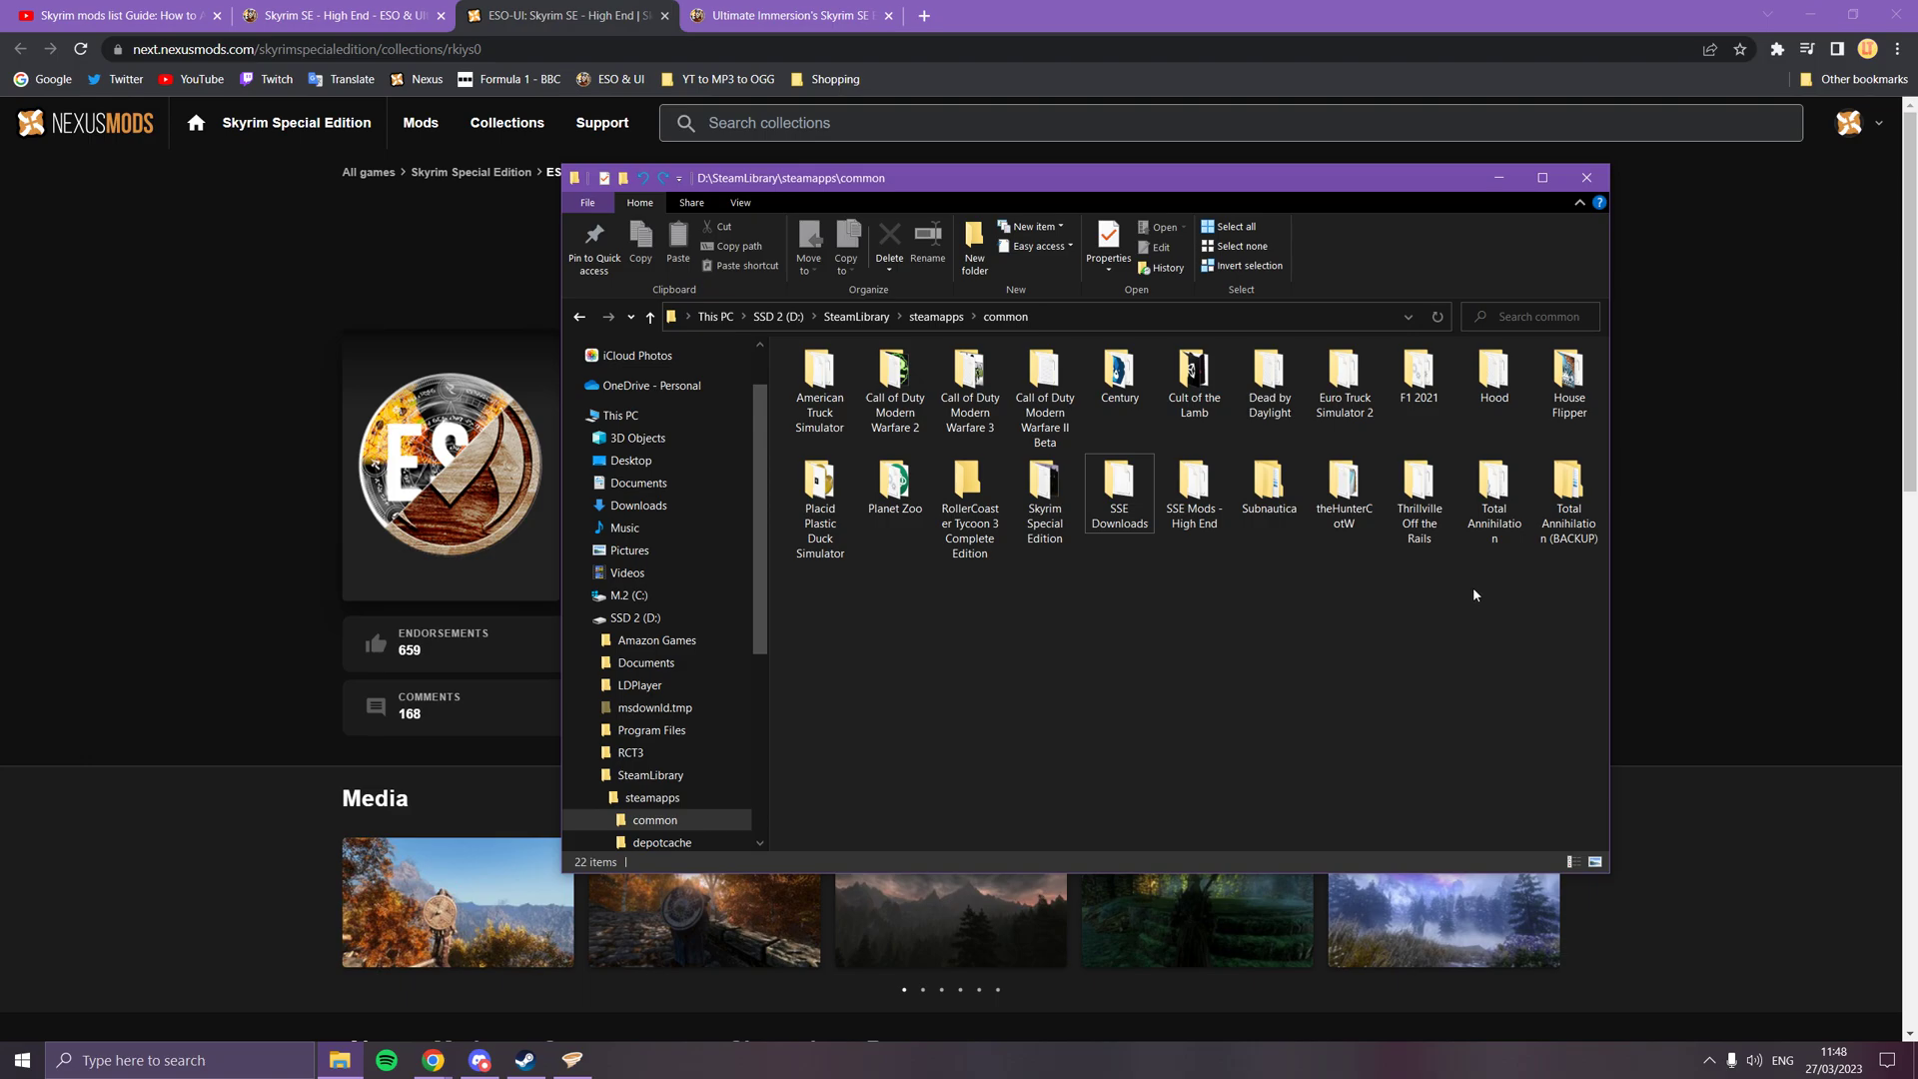
click(1586, 177)
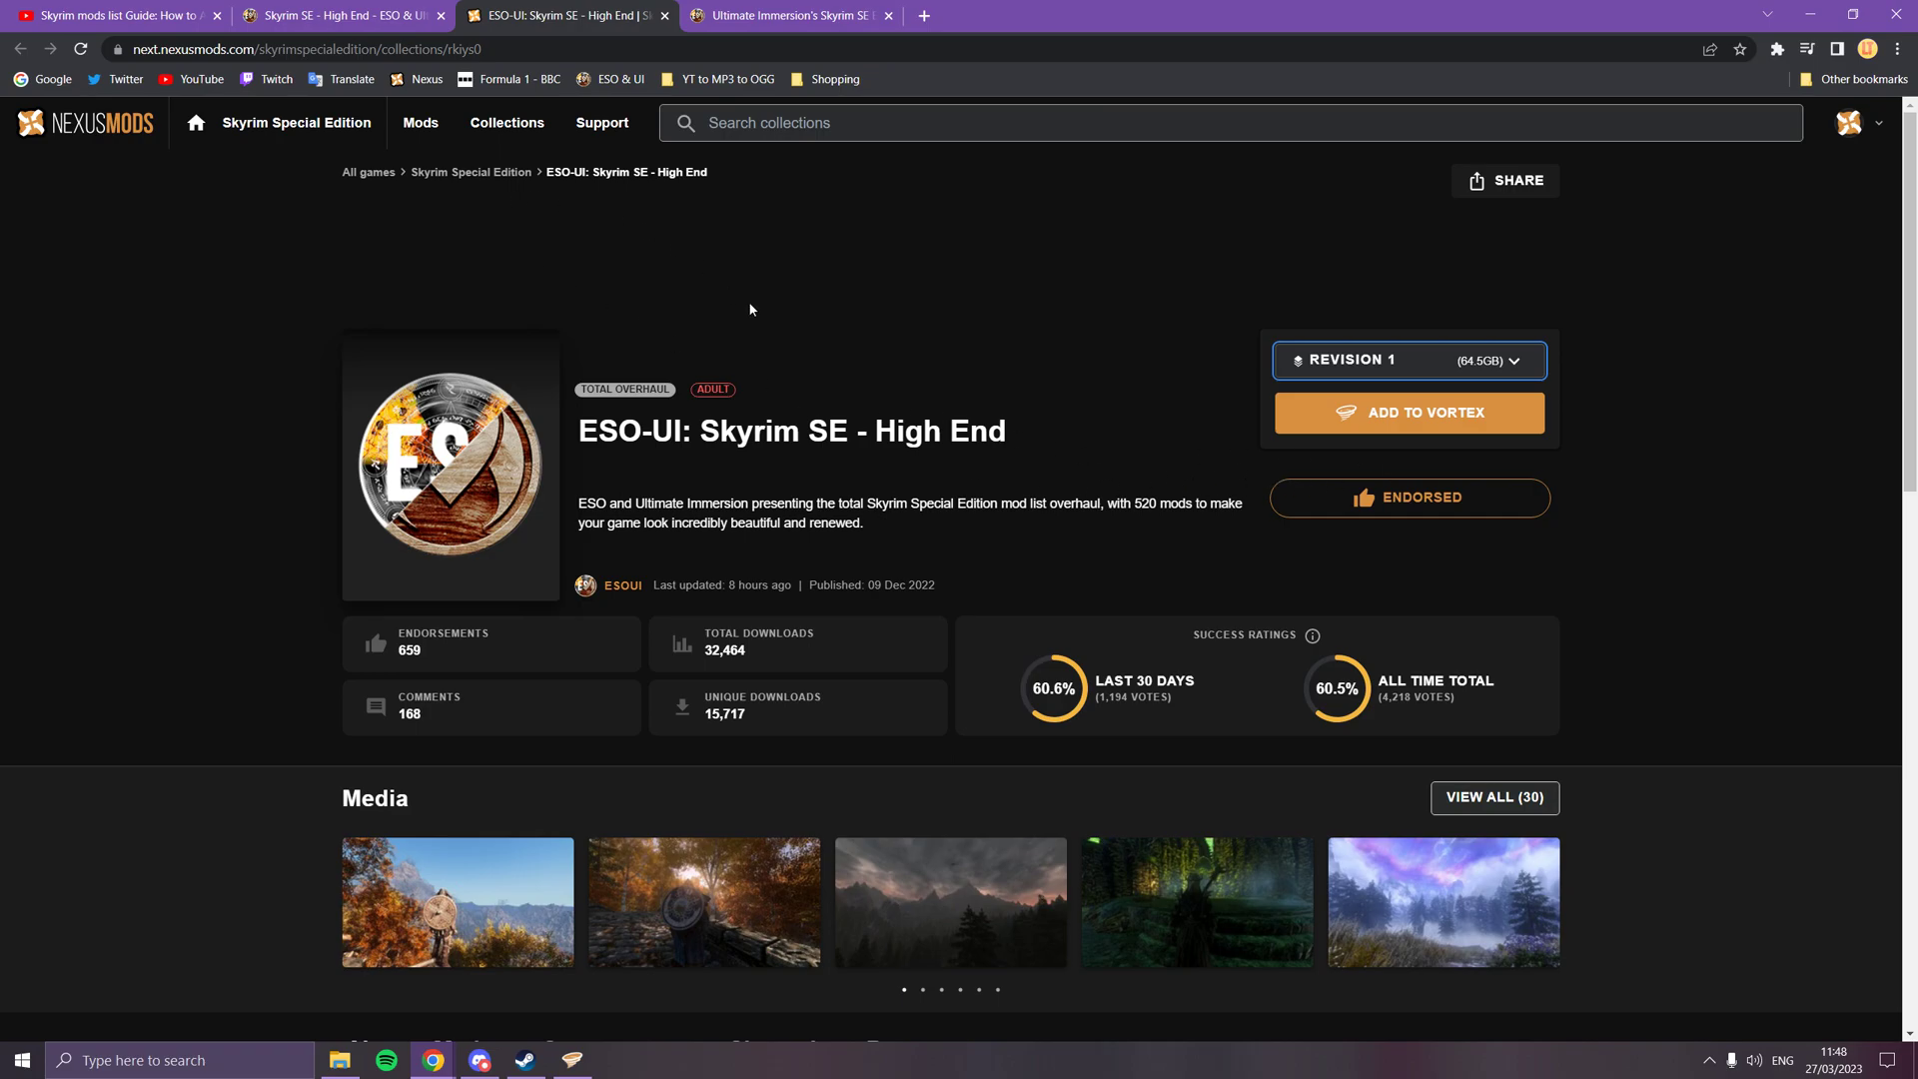
- Return to the Skyrim SE High End page on the ESO-UI site and review the site's Contact page
click(340, 15)
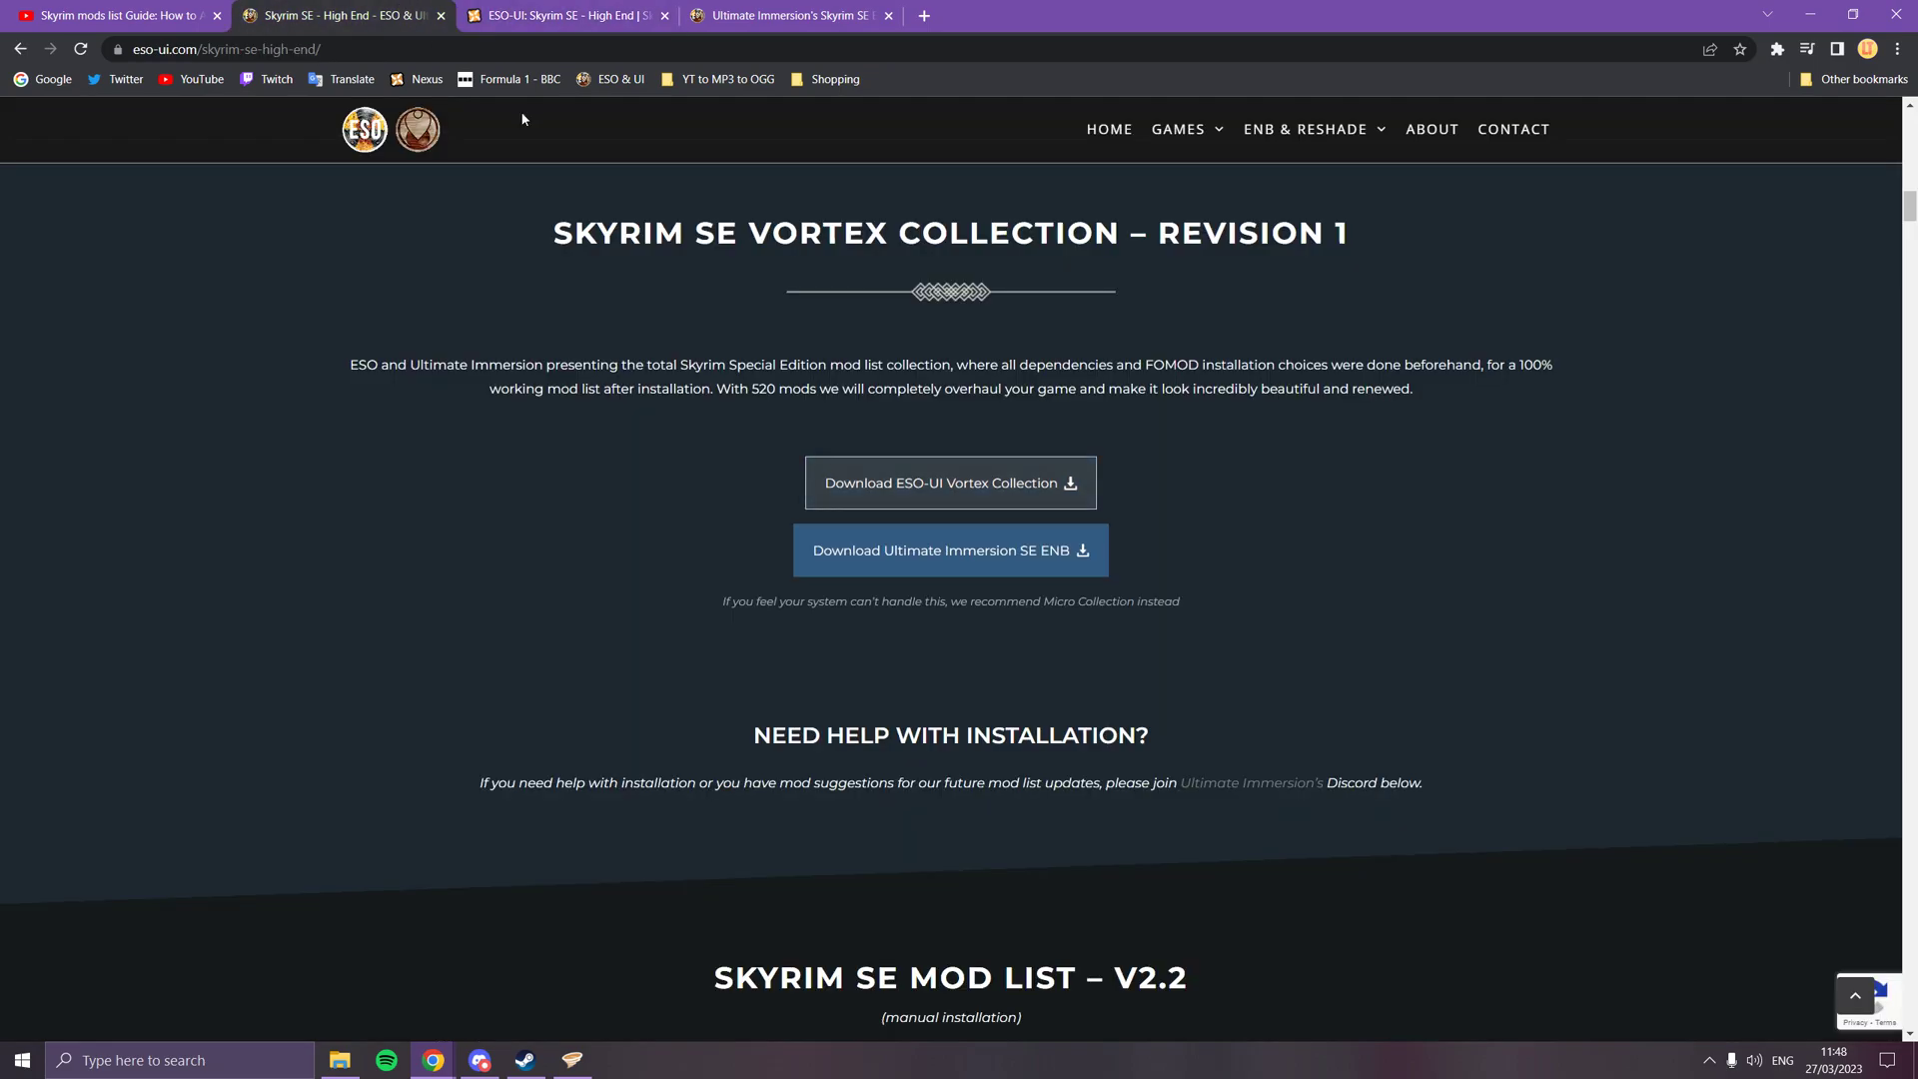
scroll(1383, 339, down, 10)
scroll(1237, 522, up, 13)
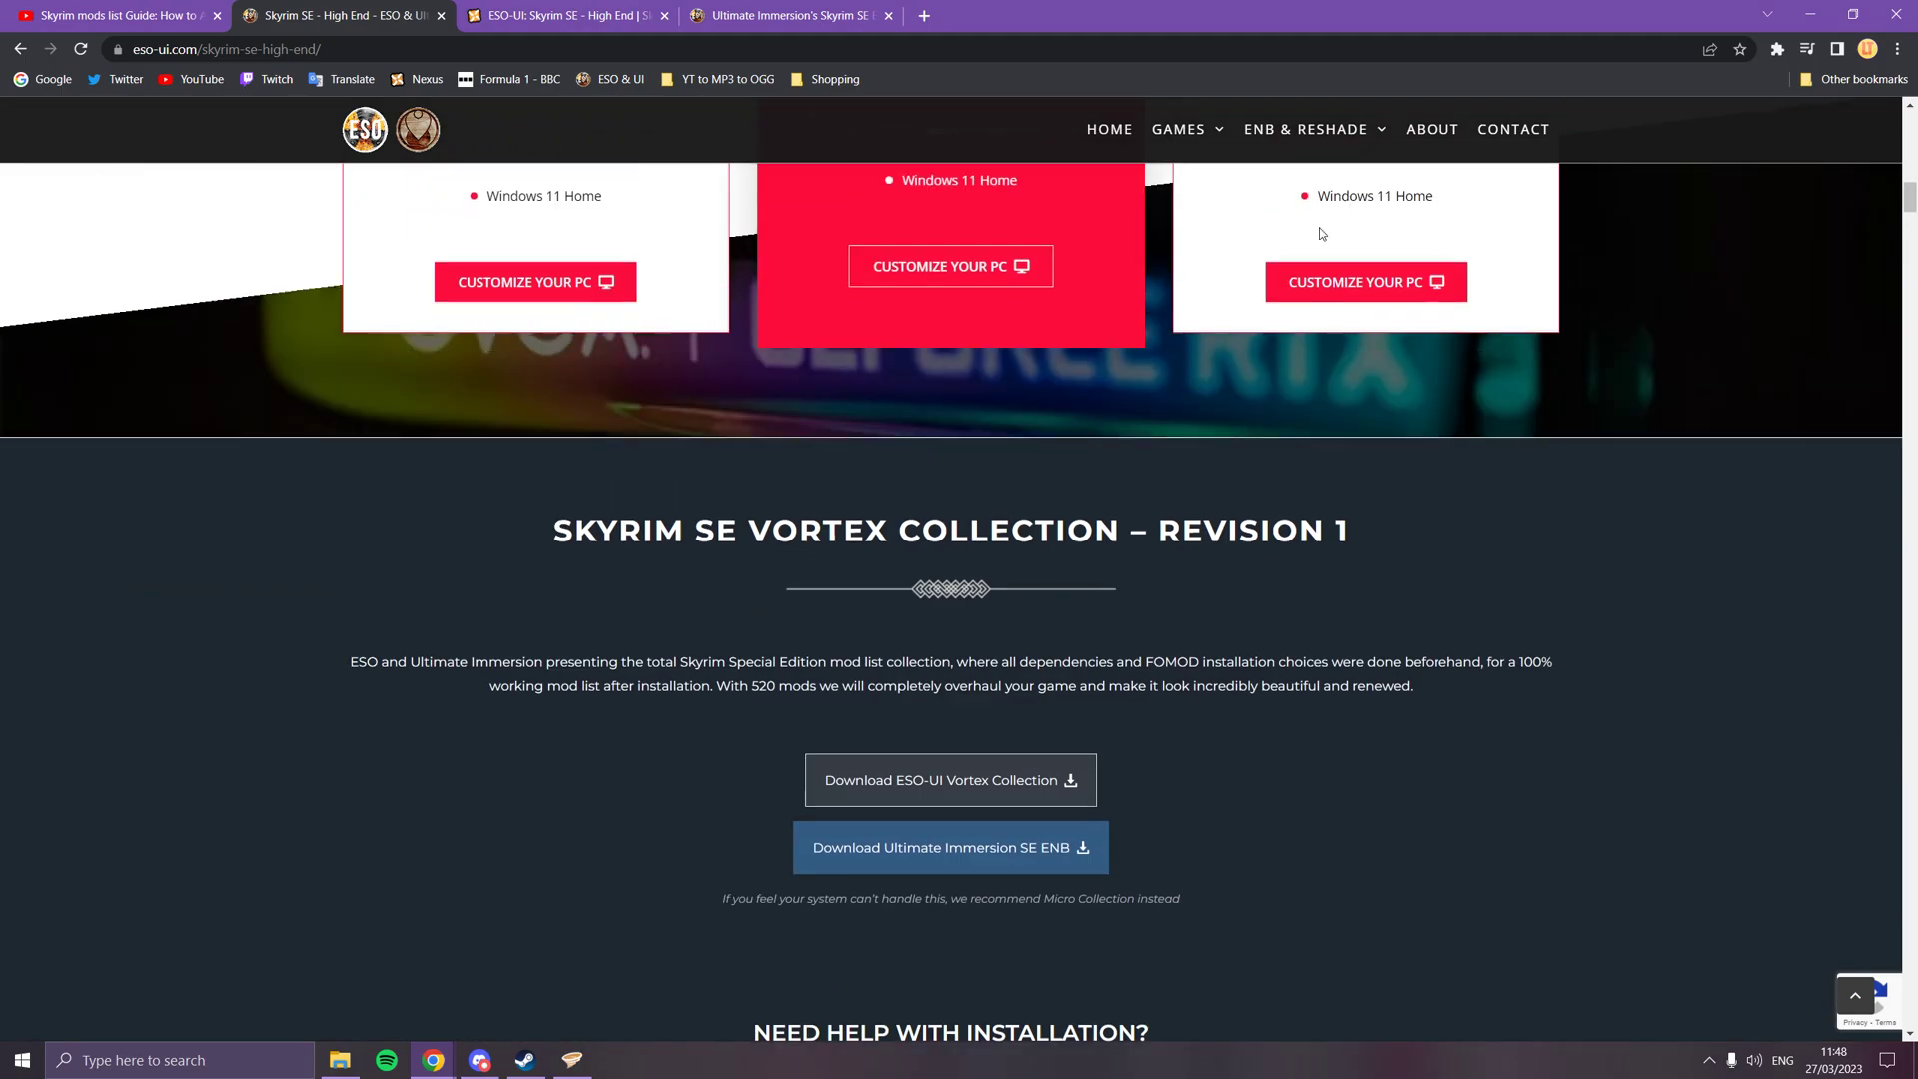
click(1494, 139)
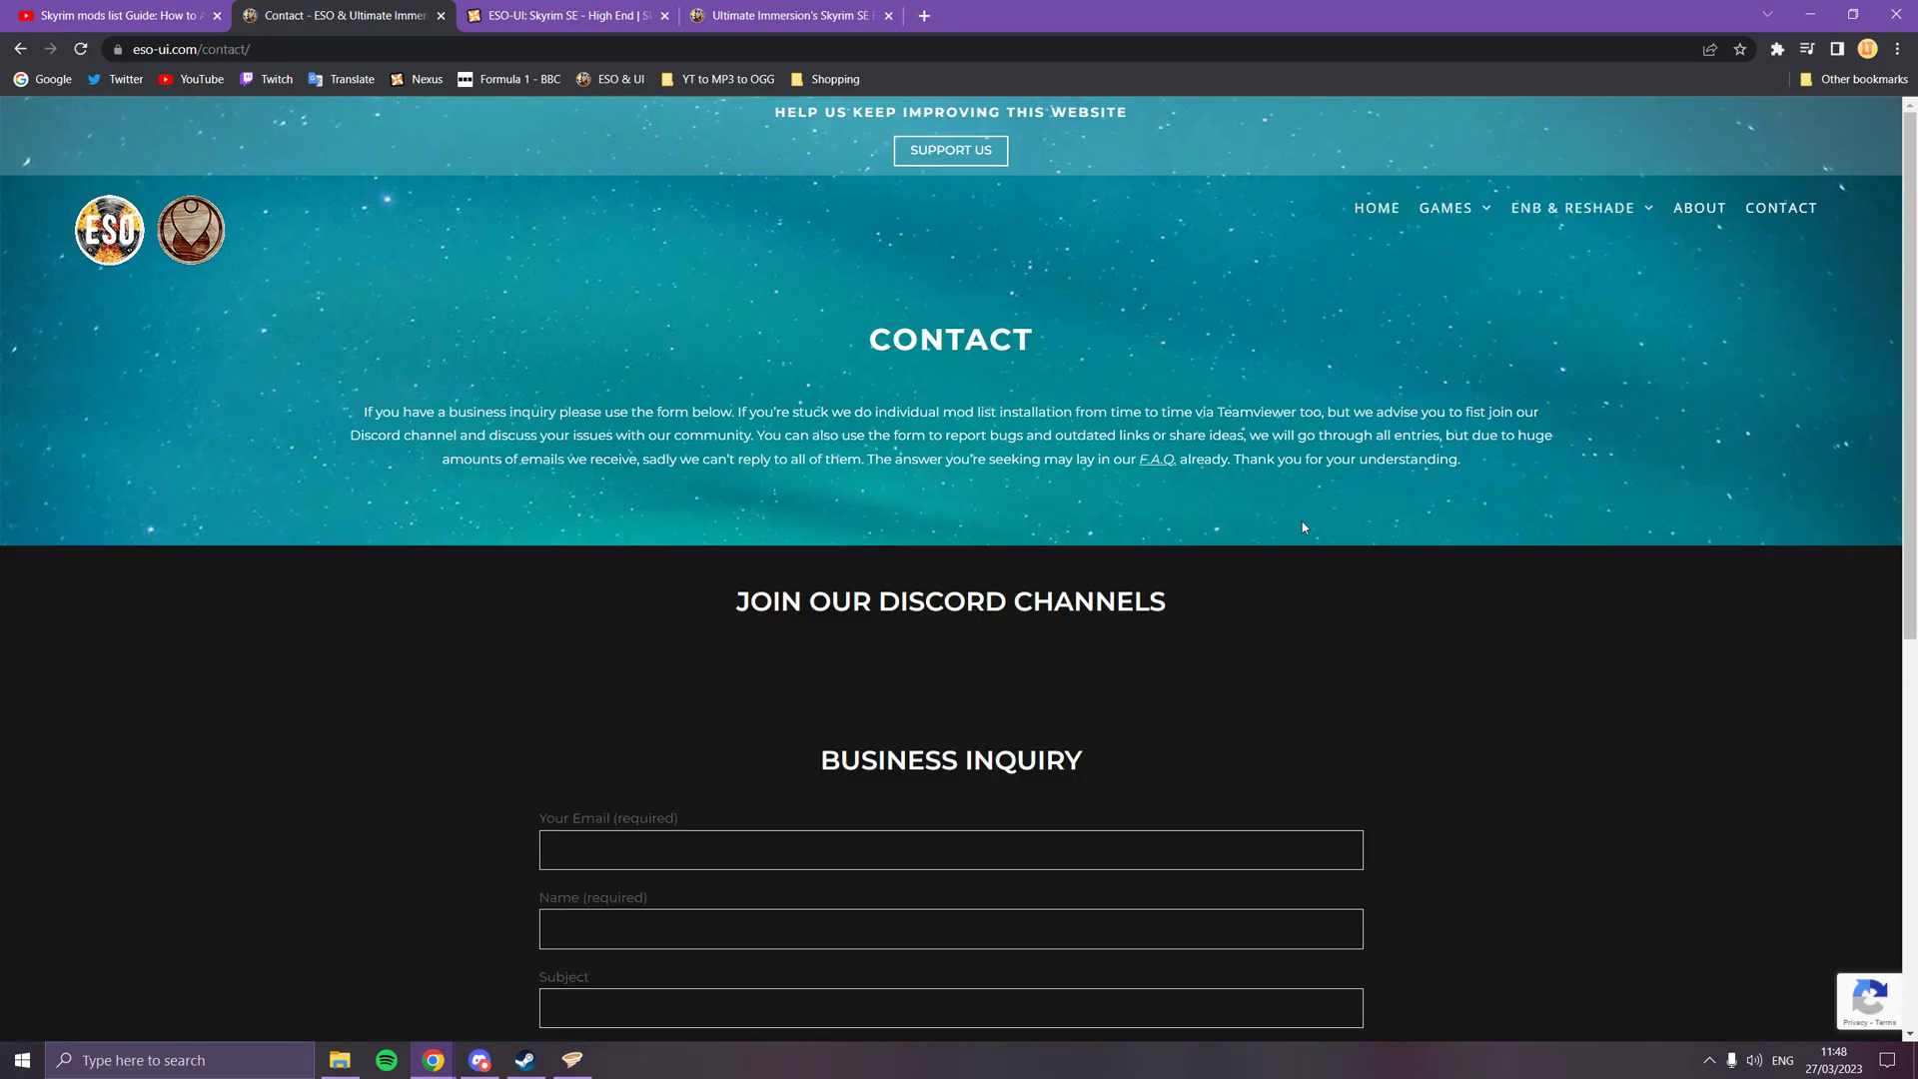
scroll(1239, 555, down, 10)
scroll(1159, 572, up, 10)
- Open the ESO-UI site's About page and read through it to the section on future plans
click(1698, 208)
scroll(1036, 555, down, 3)
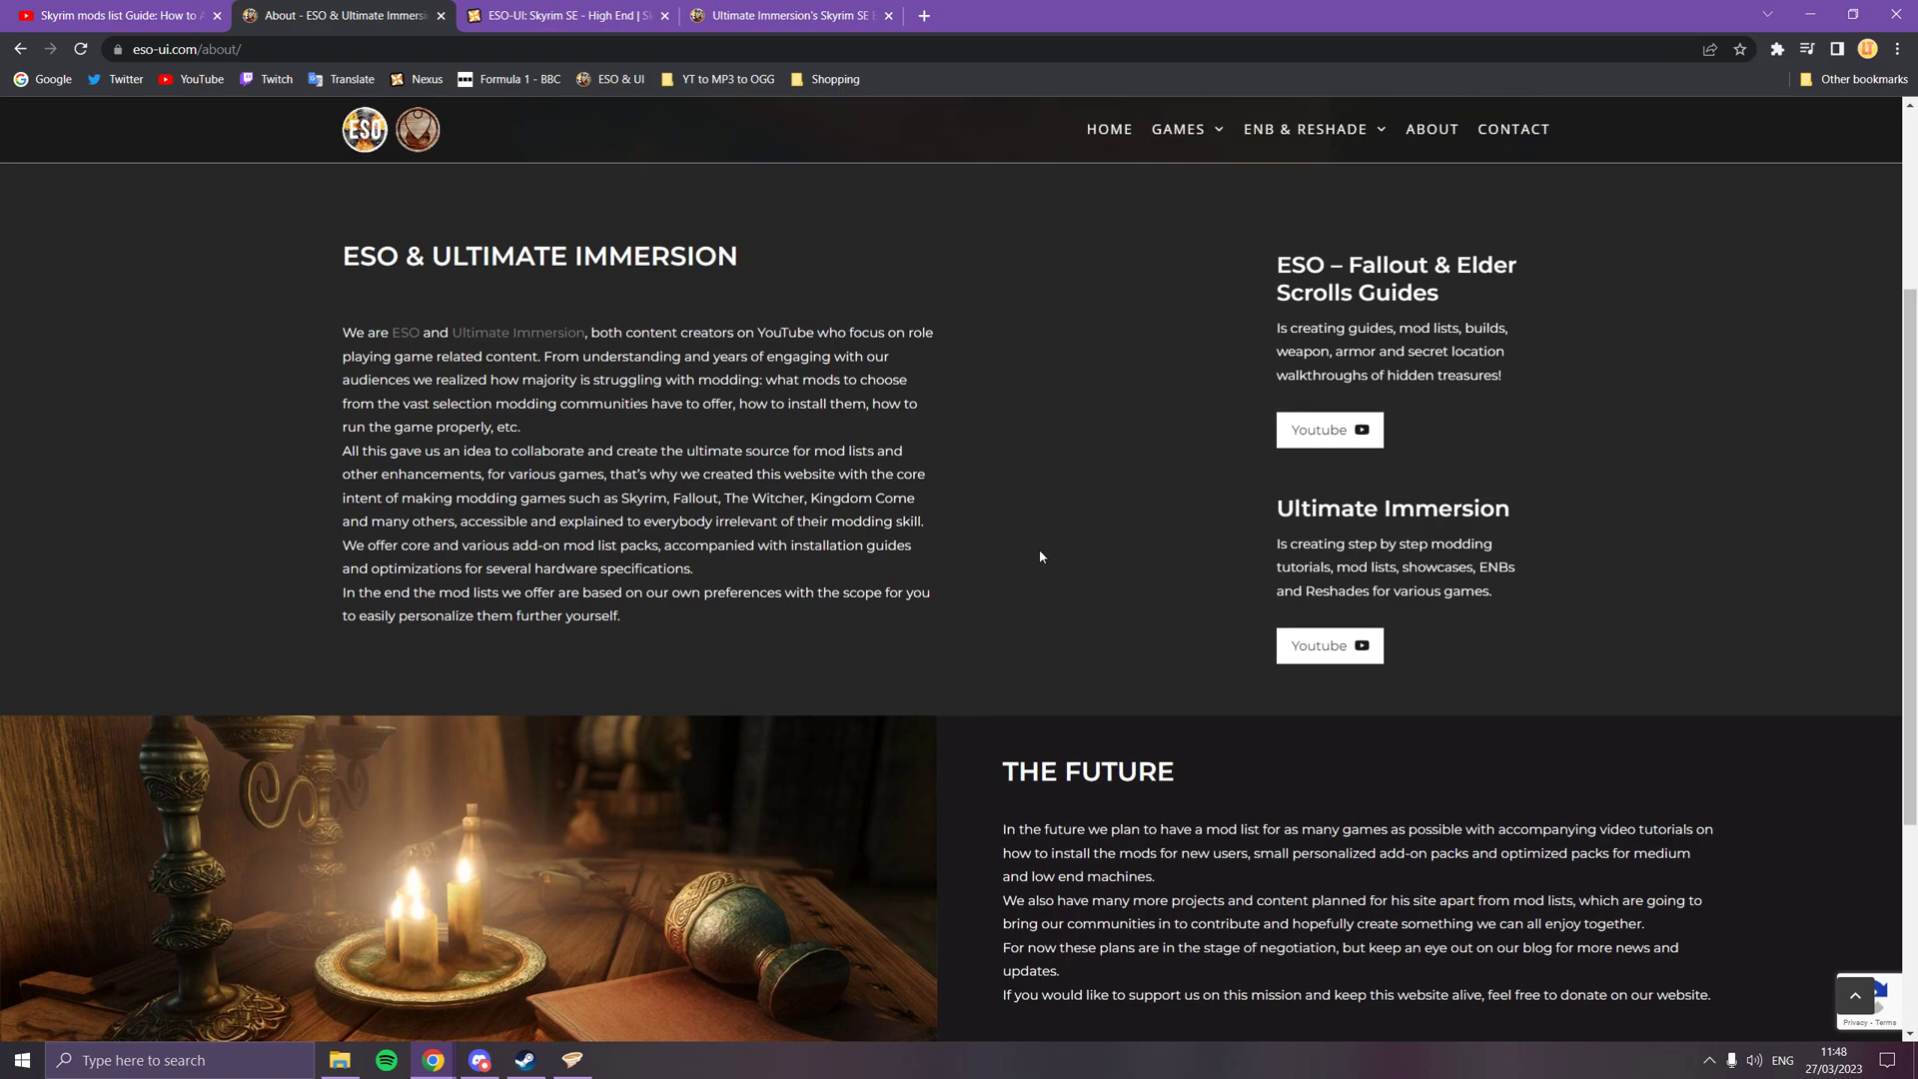
scroll(1054, 556, down, 4)
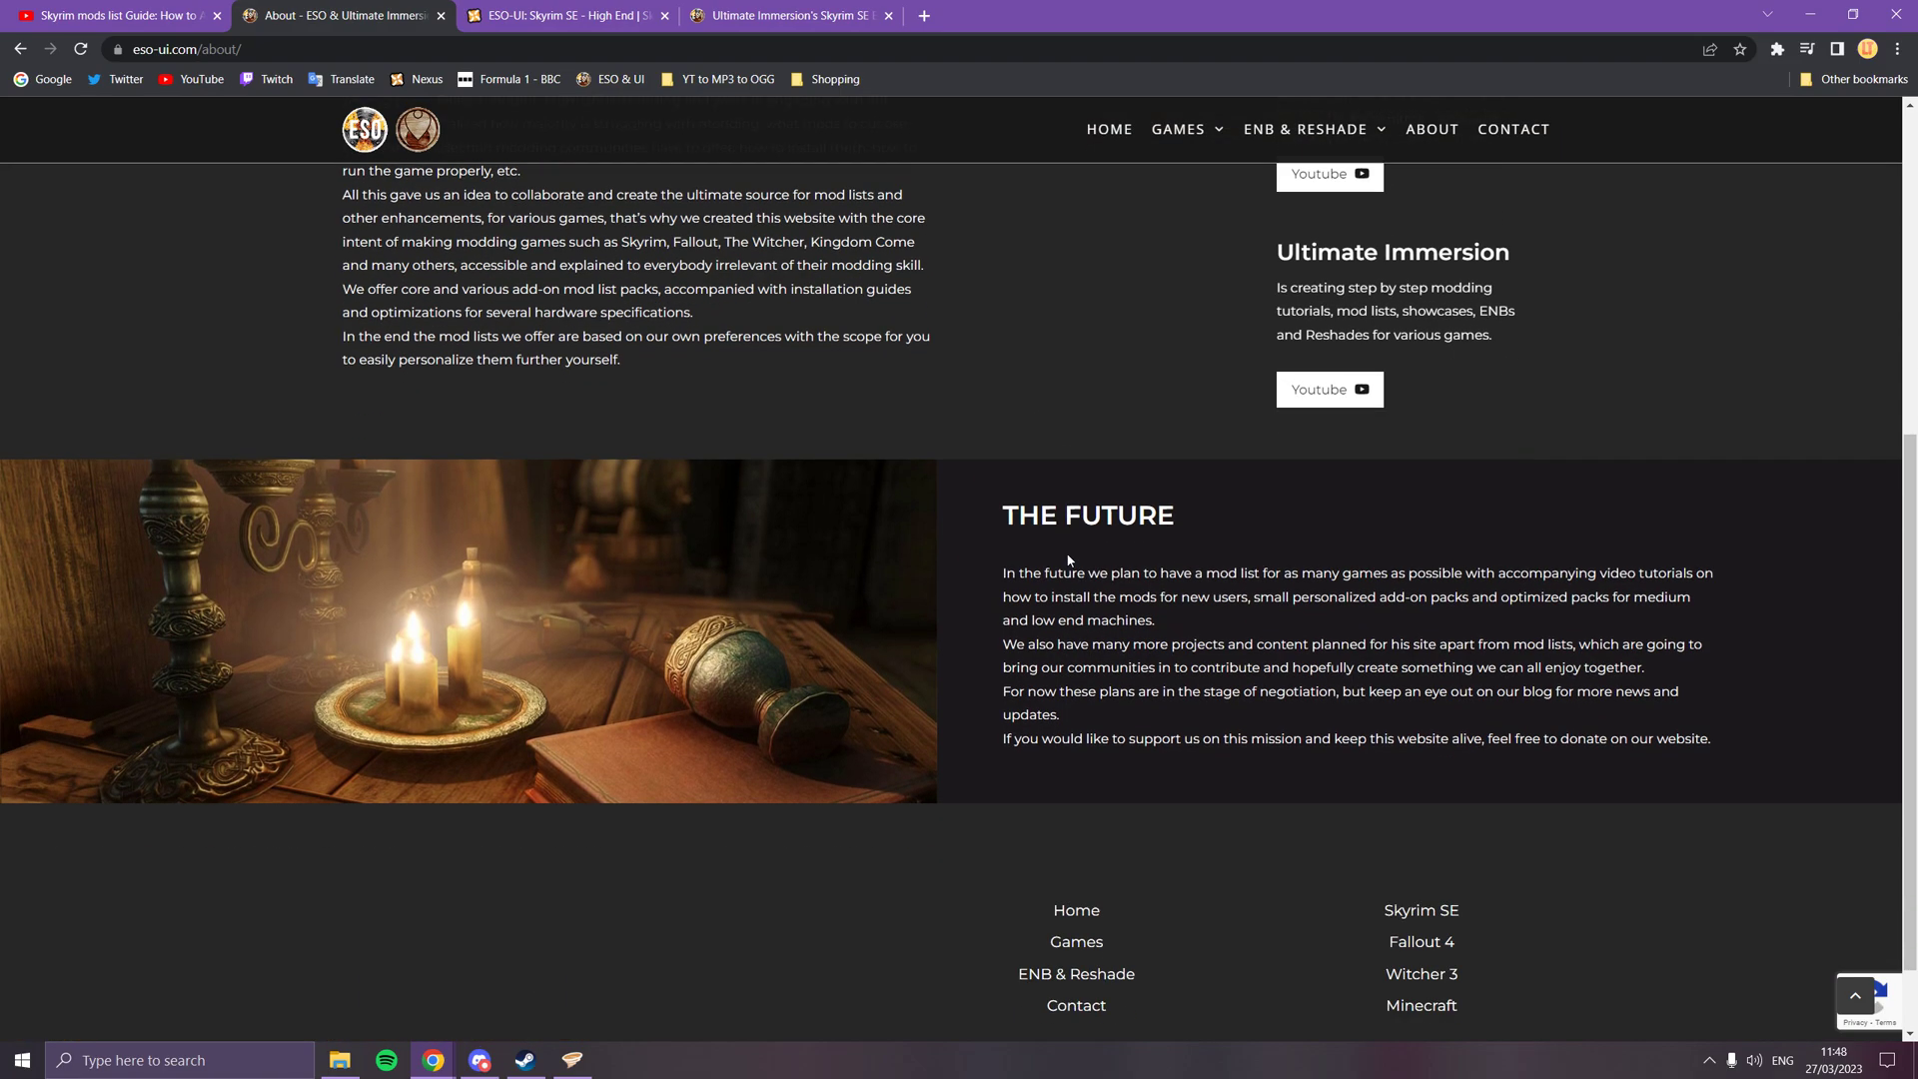
- Open the ESO-UI home page and look over its modded games and social media links
key(F5)
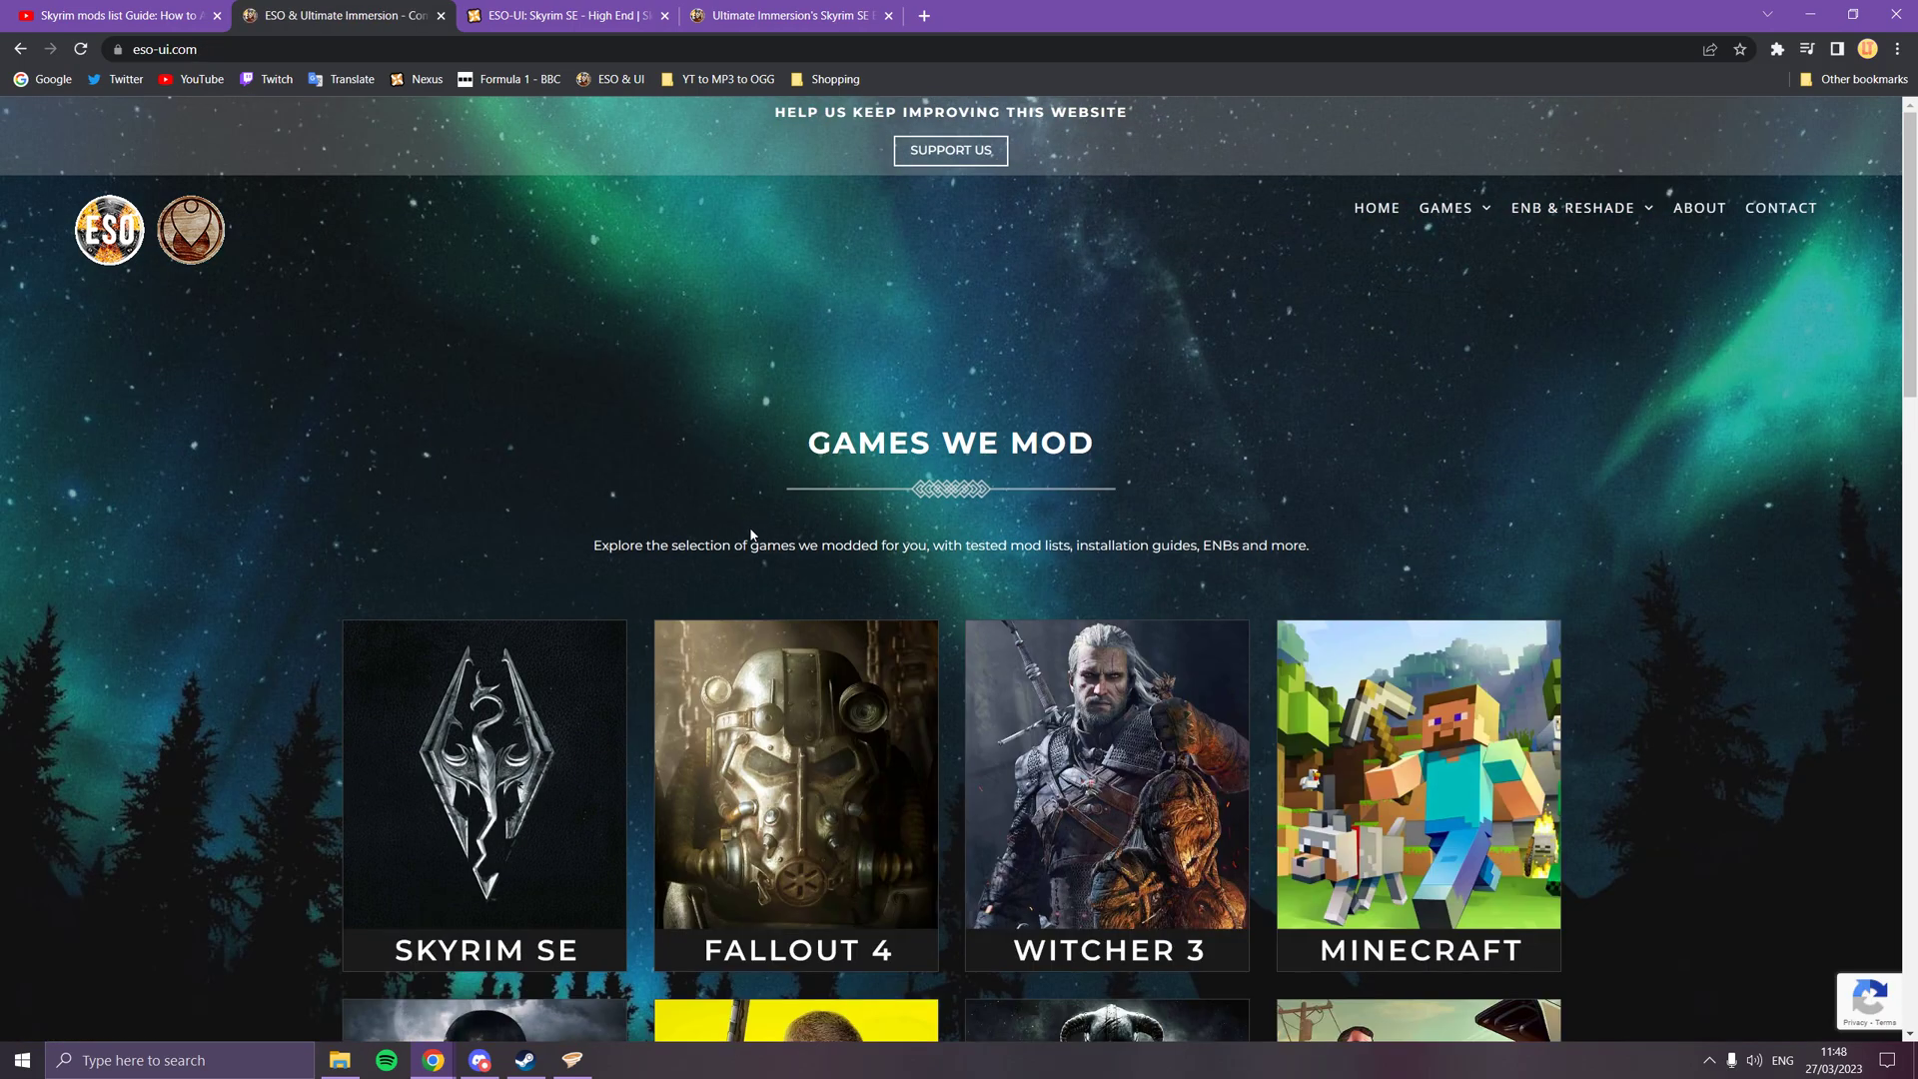
scroll(1089, 571, down, 15)
scroll(1091, 577, down, 4)
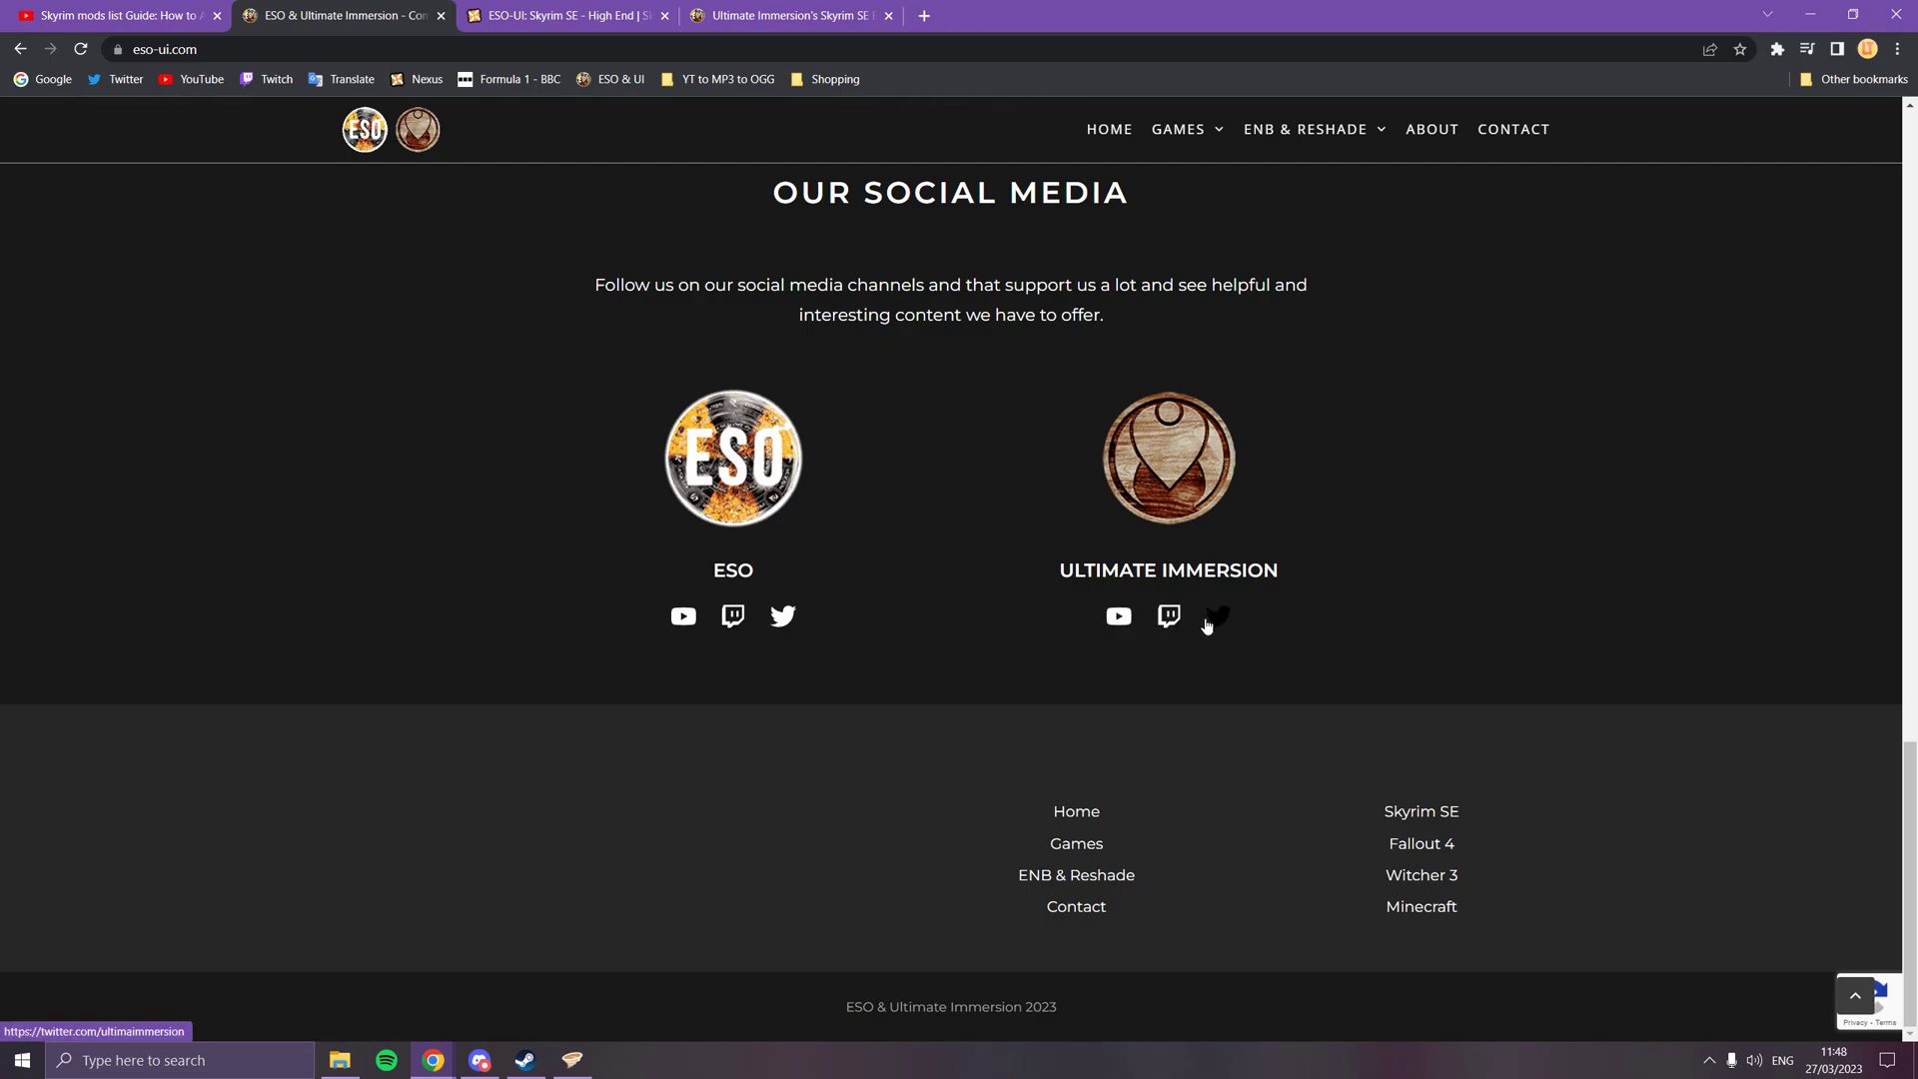
scroll(1147, 715, up, 10)
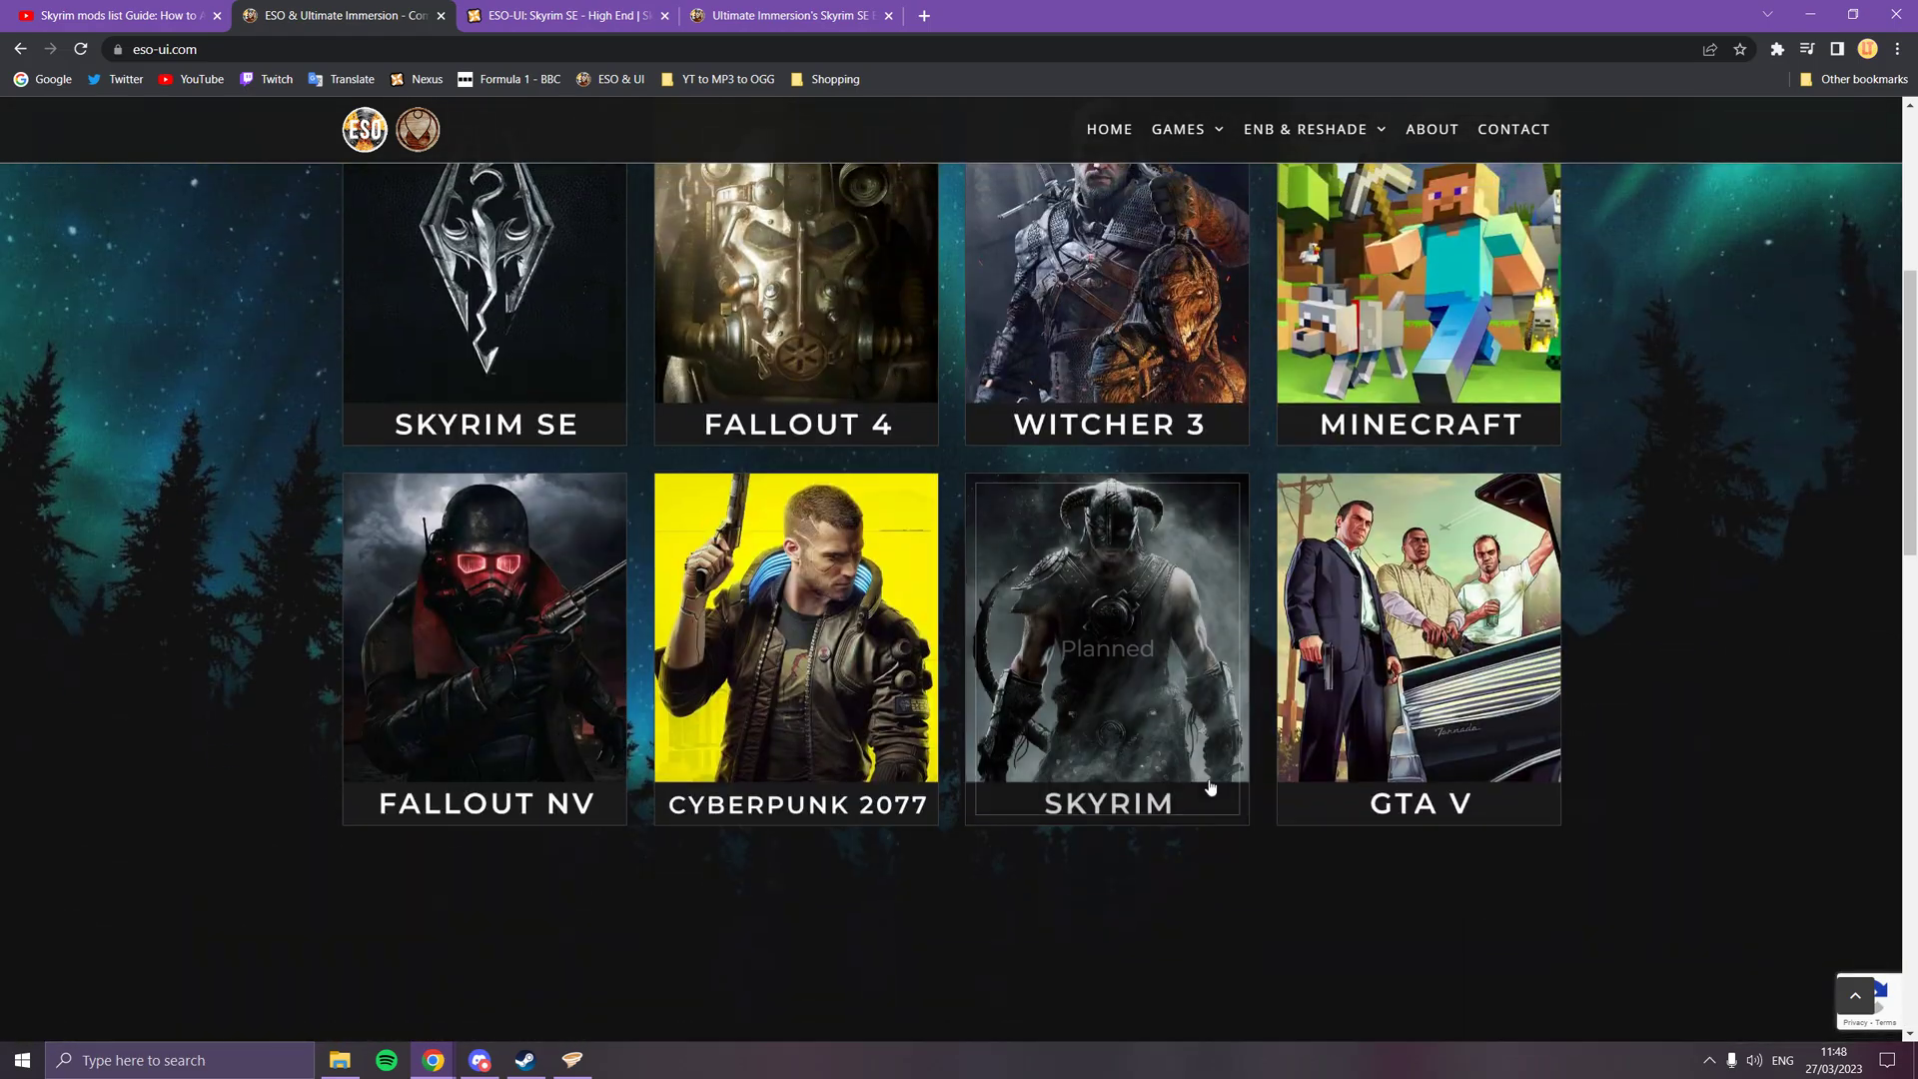
scroll(1210, 788, up, 5)
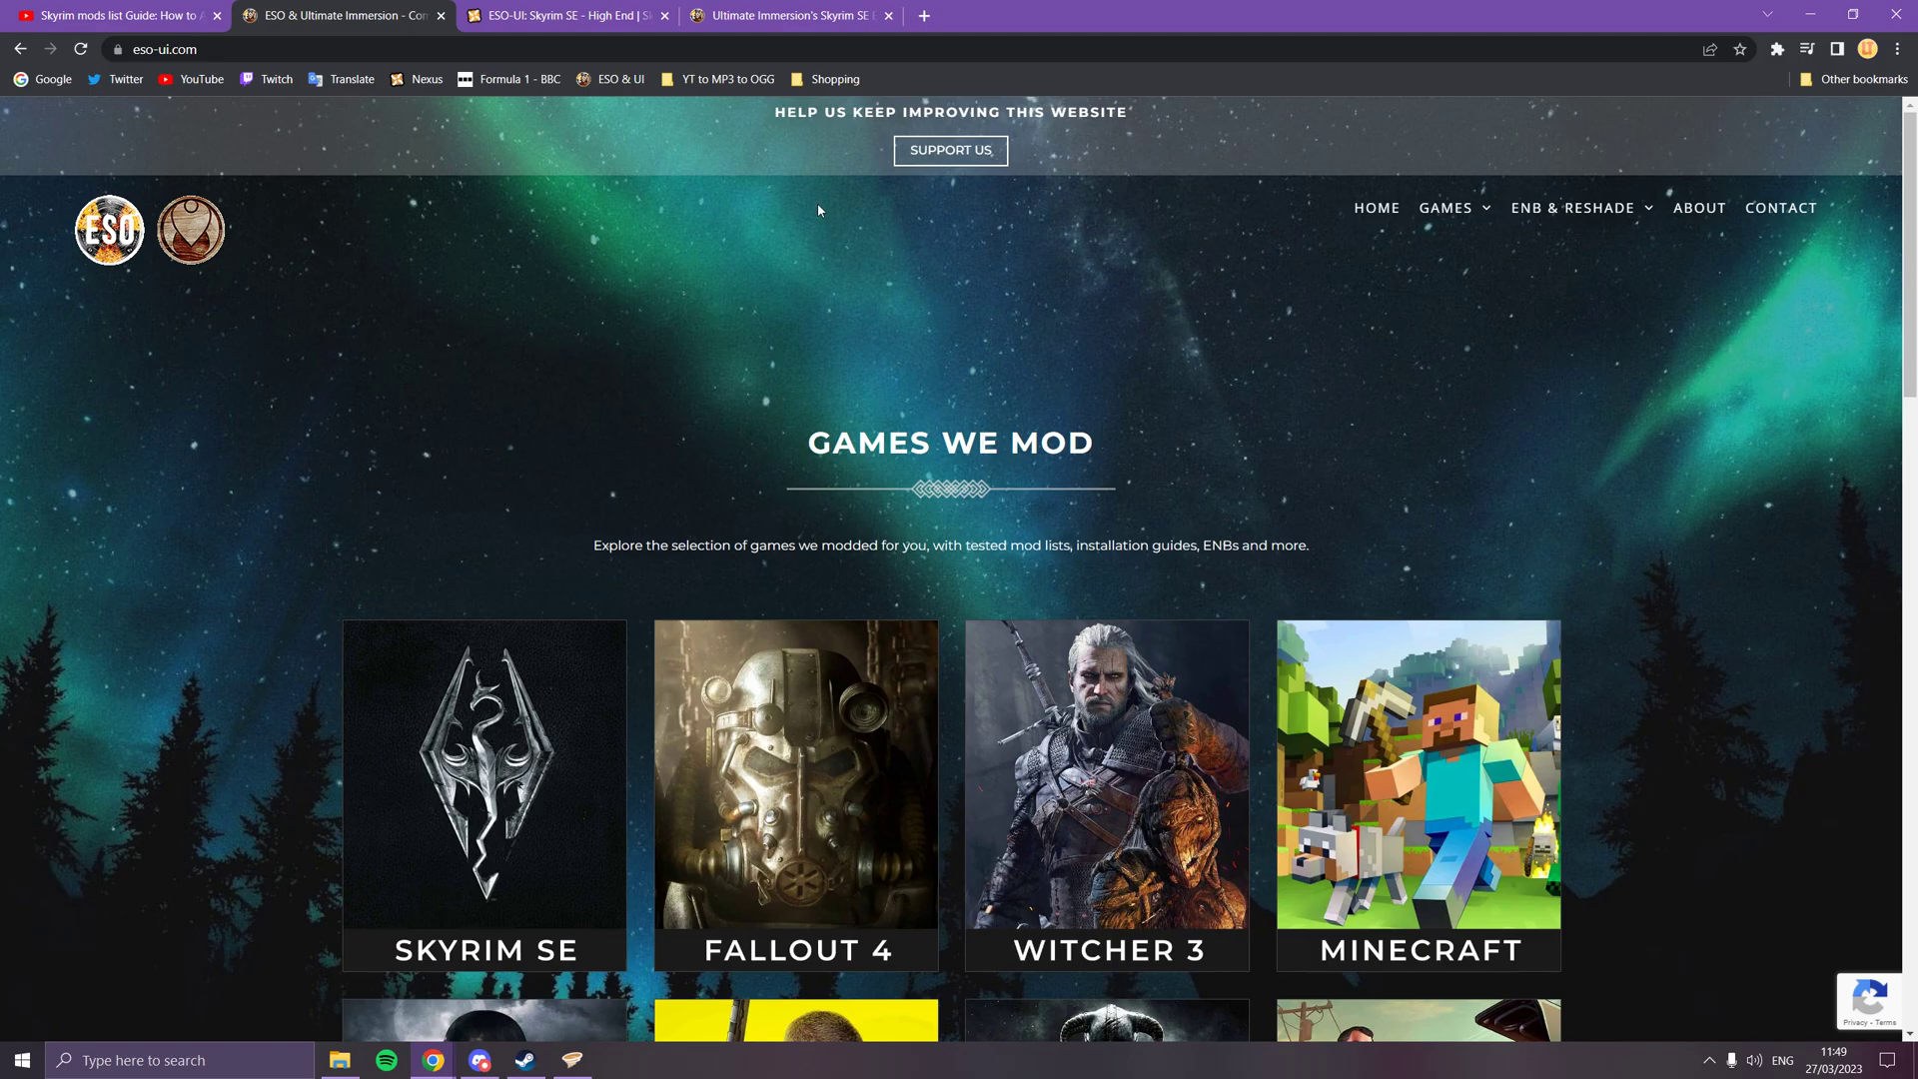
- Switch to the Ultimate Immersion SE ENB page and review its download and installation instructions
key(ctrl+shift+Tab)
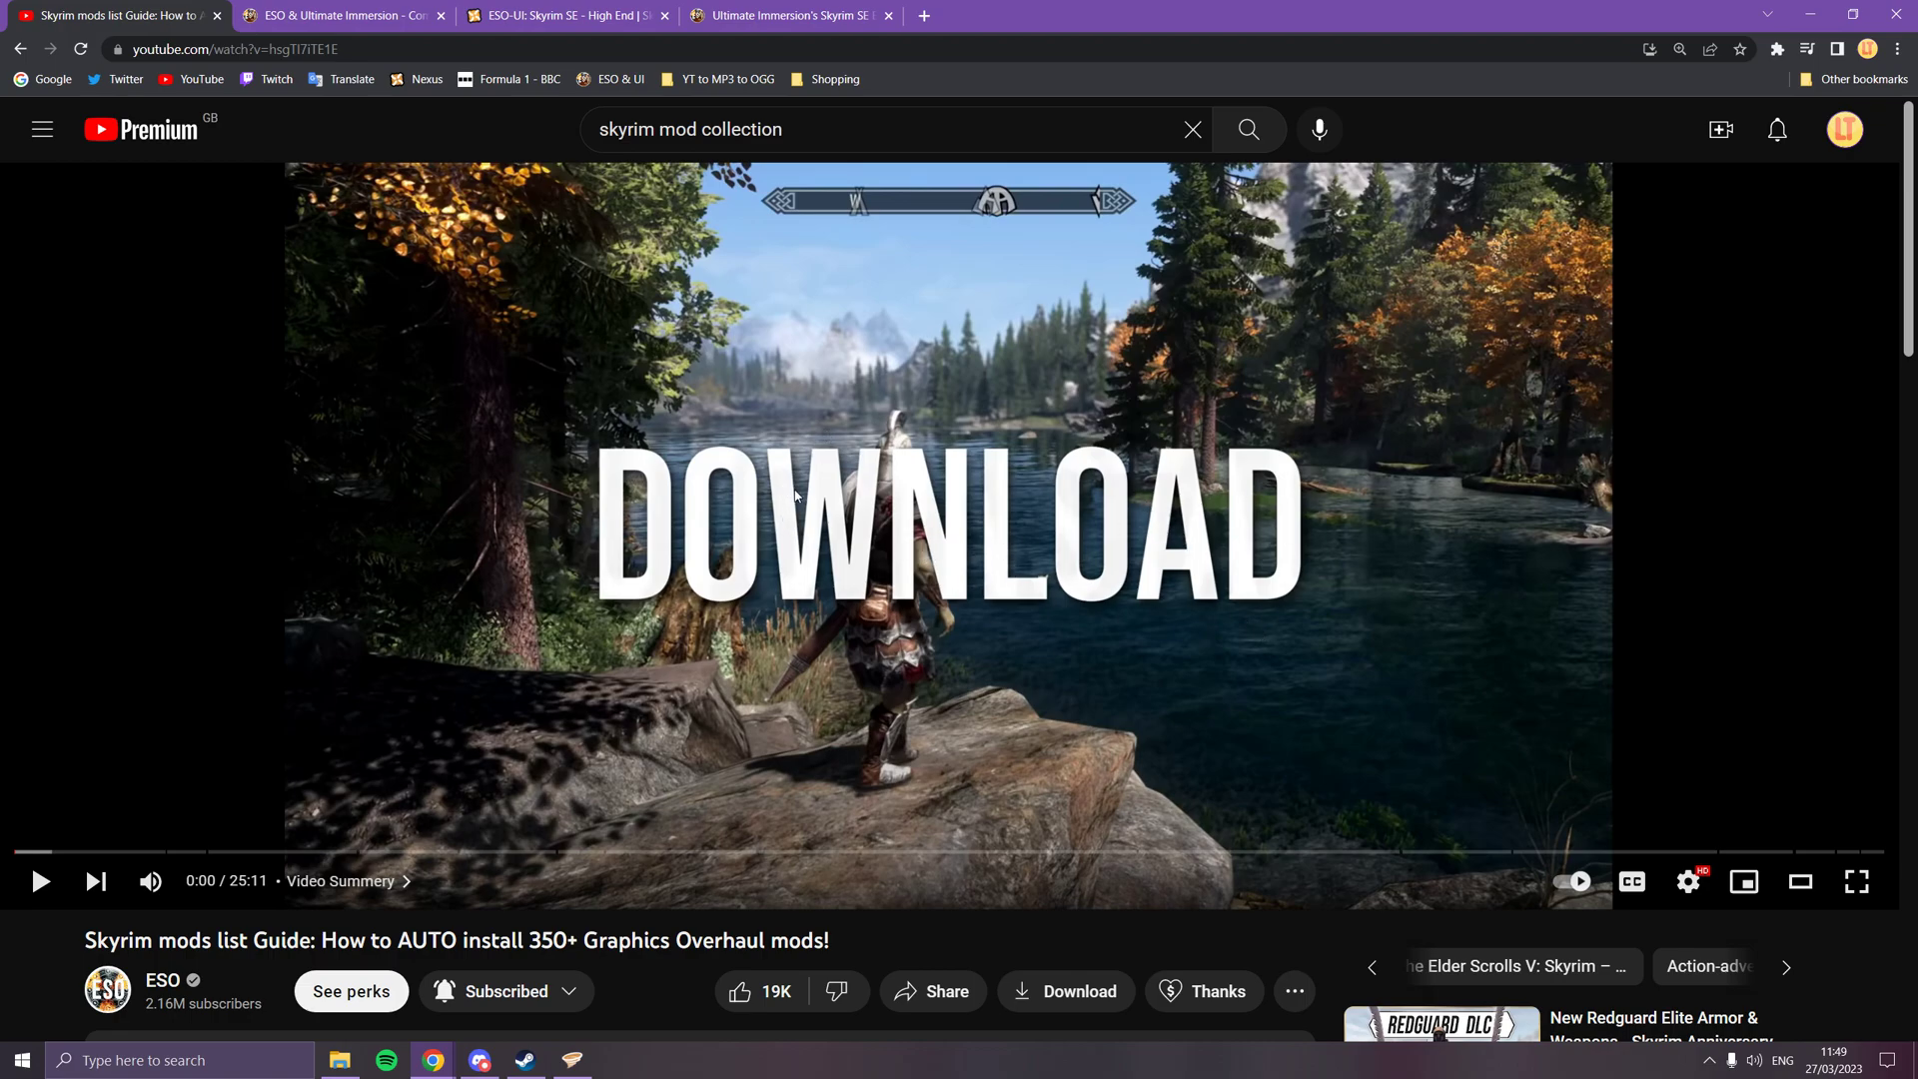
click(759, 16)
scroll(976, 578, down, 8)
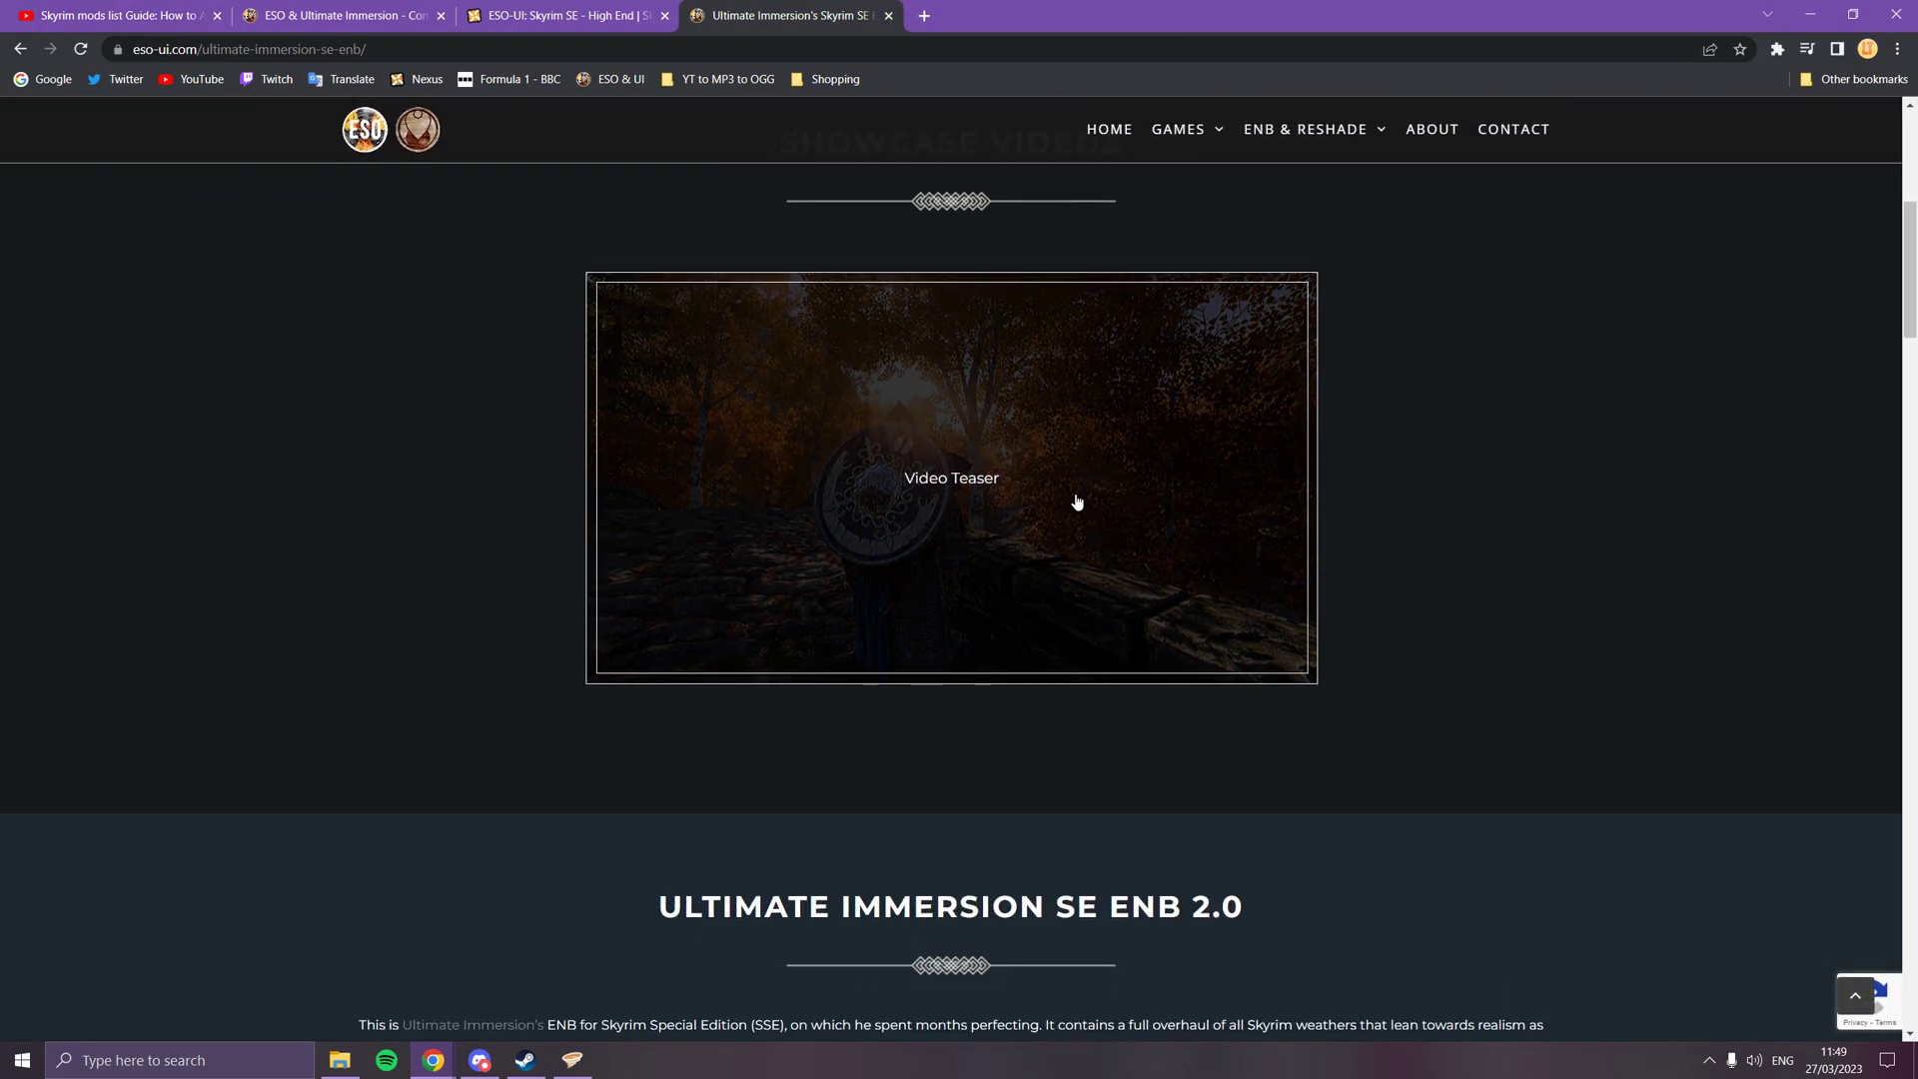
scroll(1062, 548, down, 20)
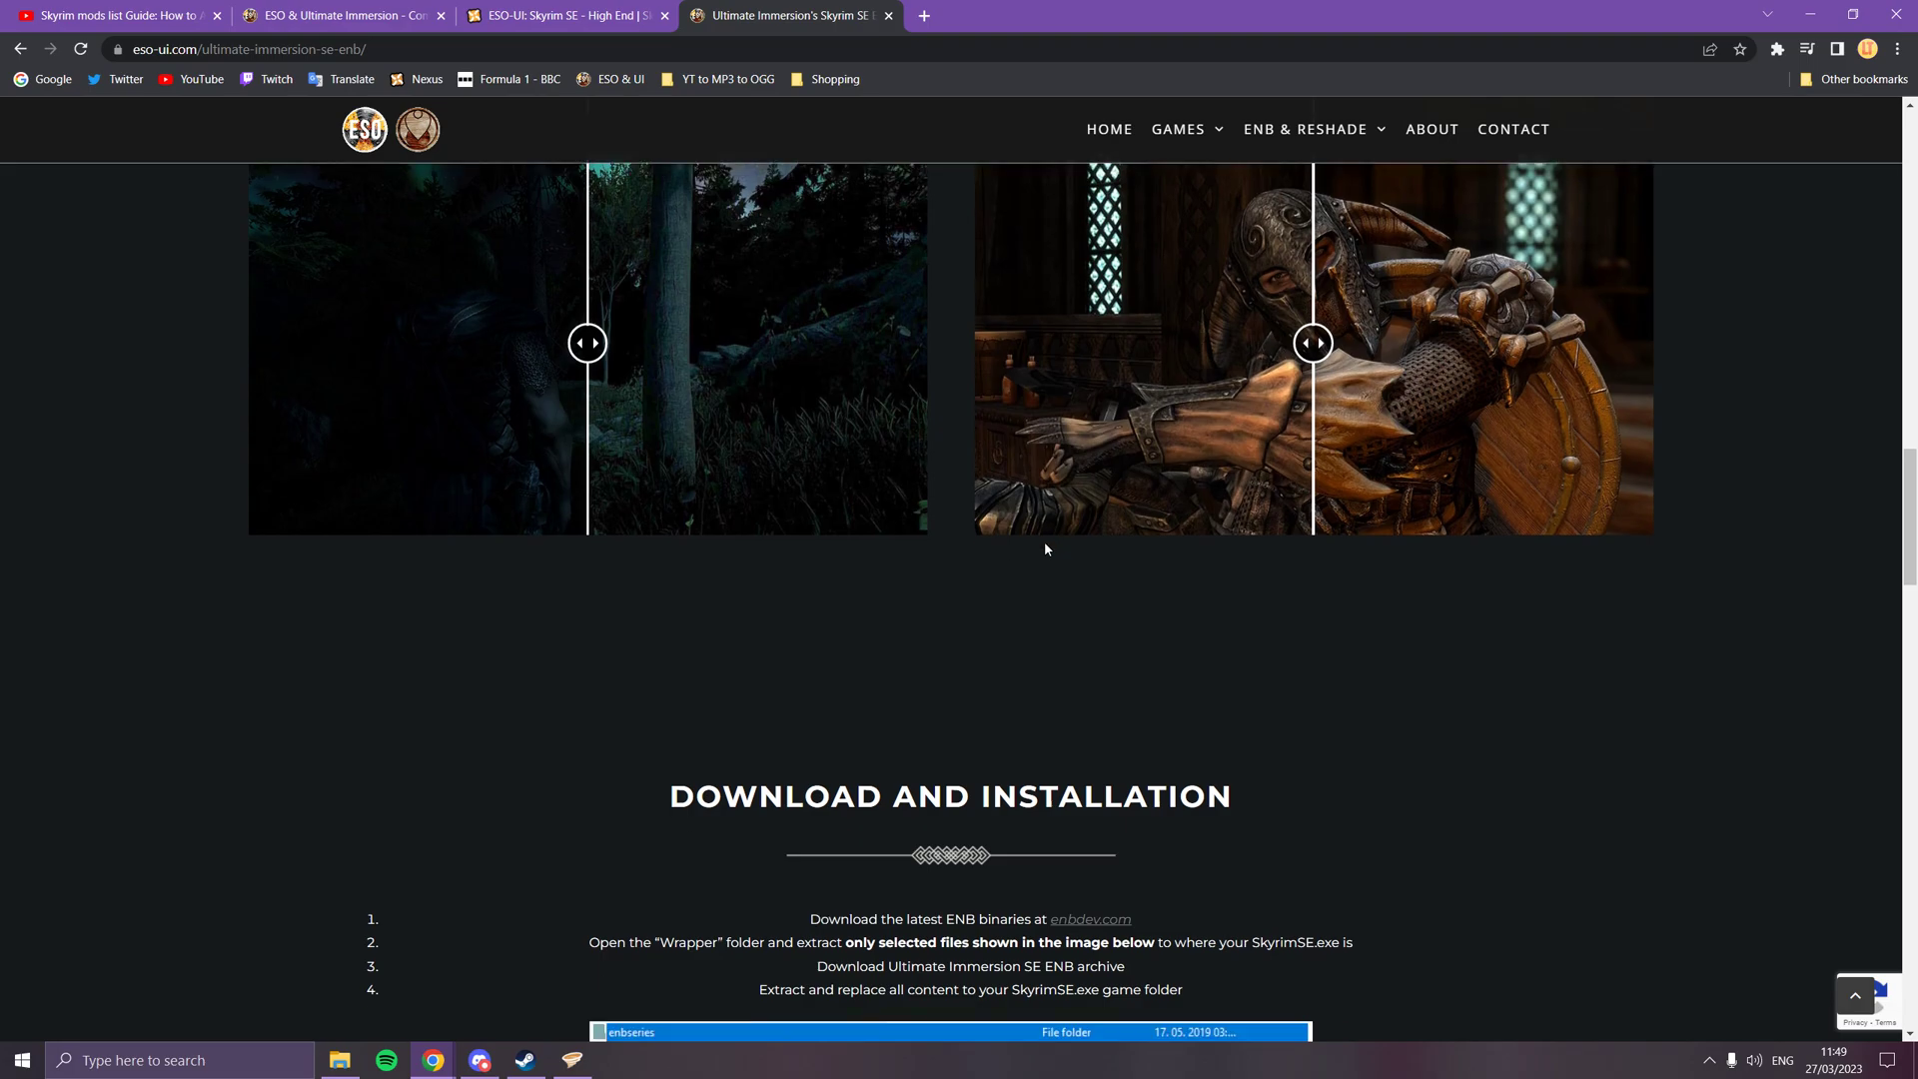
scroll(981, 544, up, 2)
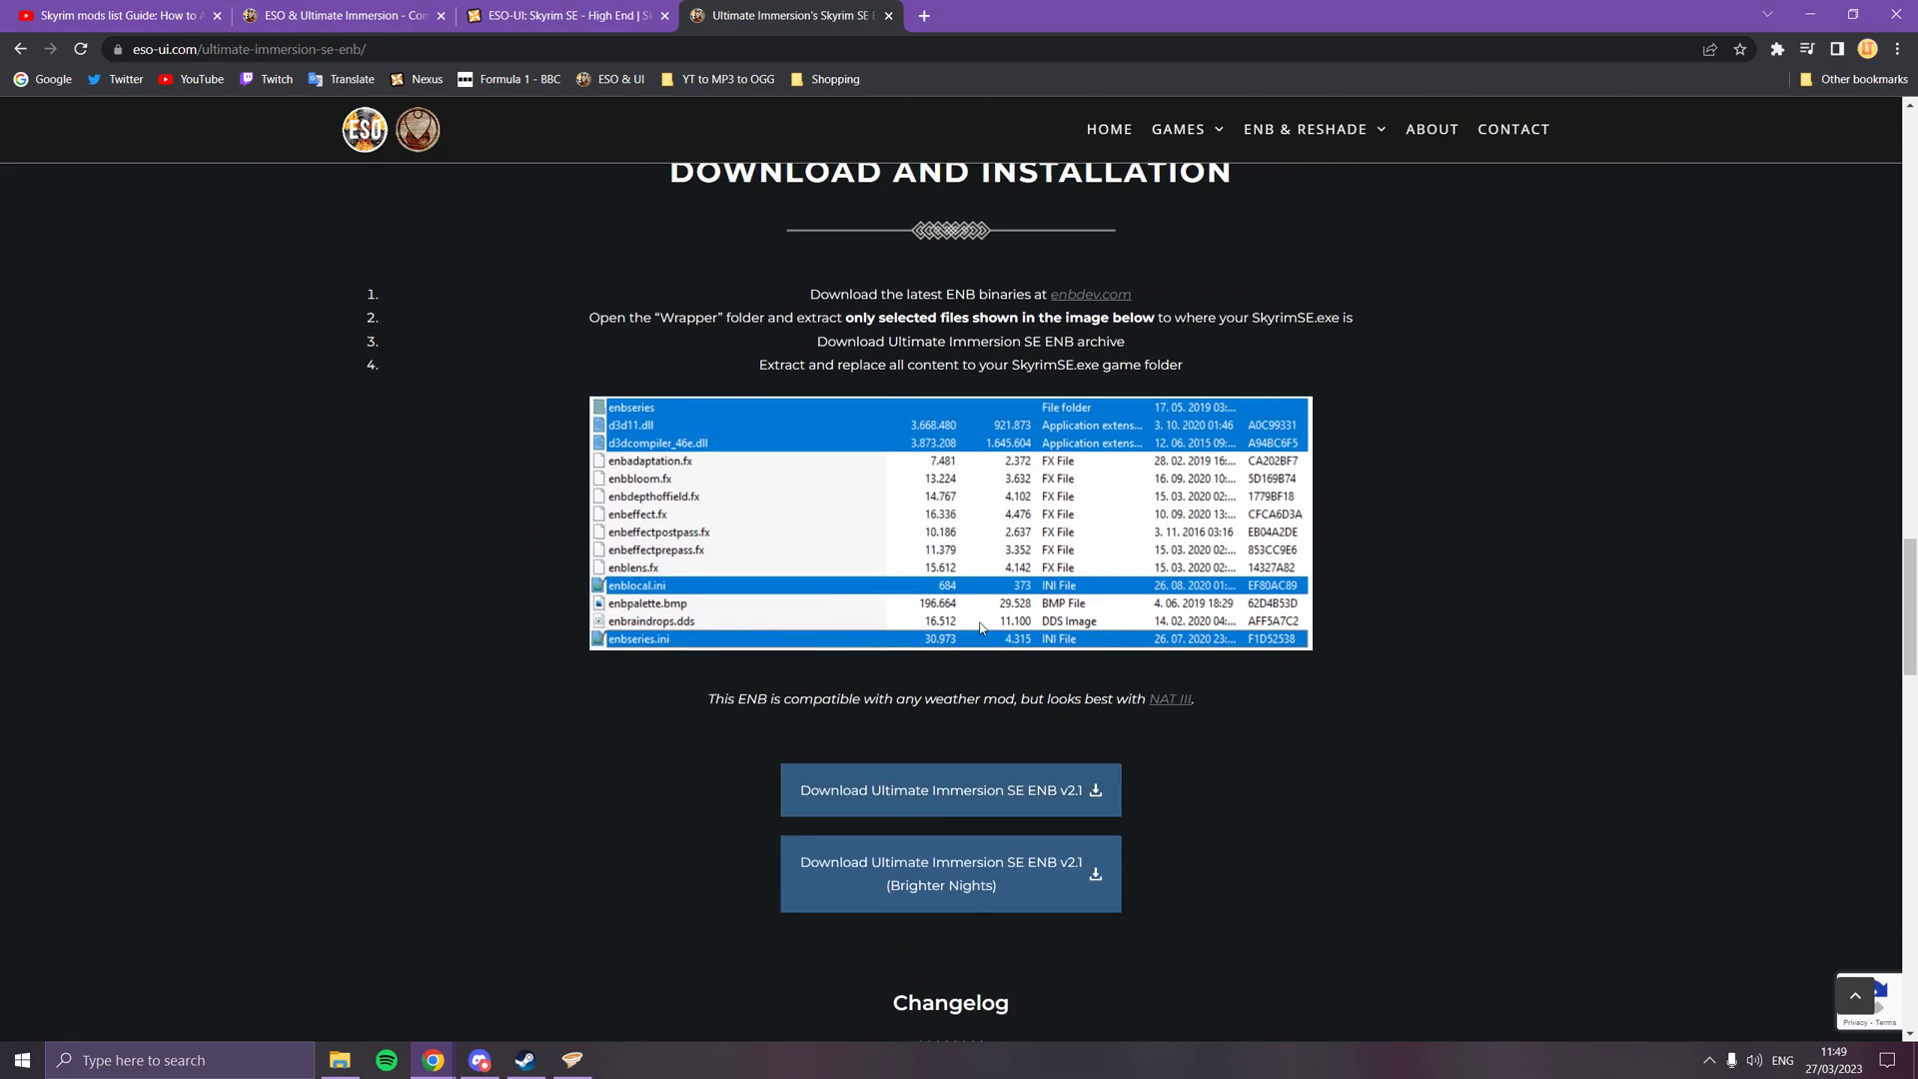
scroll(1049, 394, up, 3)
scroll(1123, 561, down, 2)
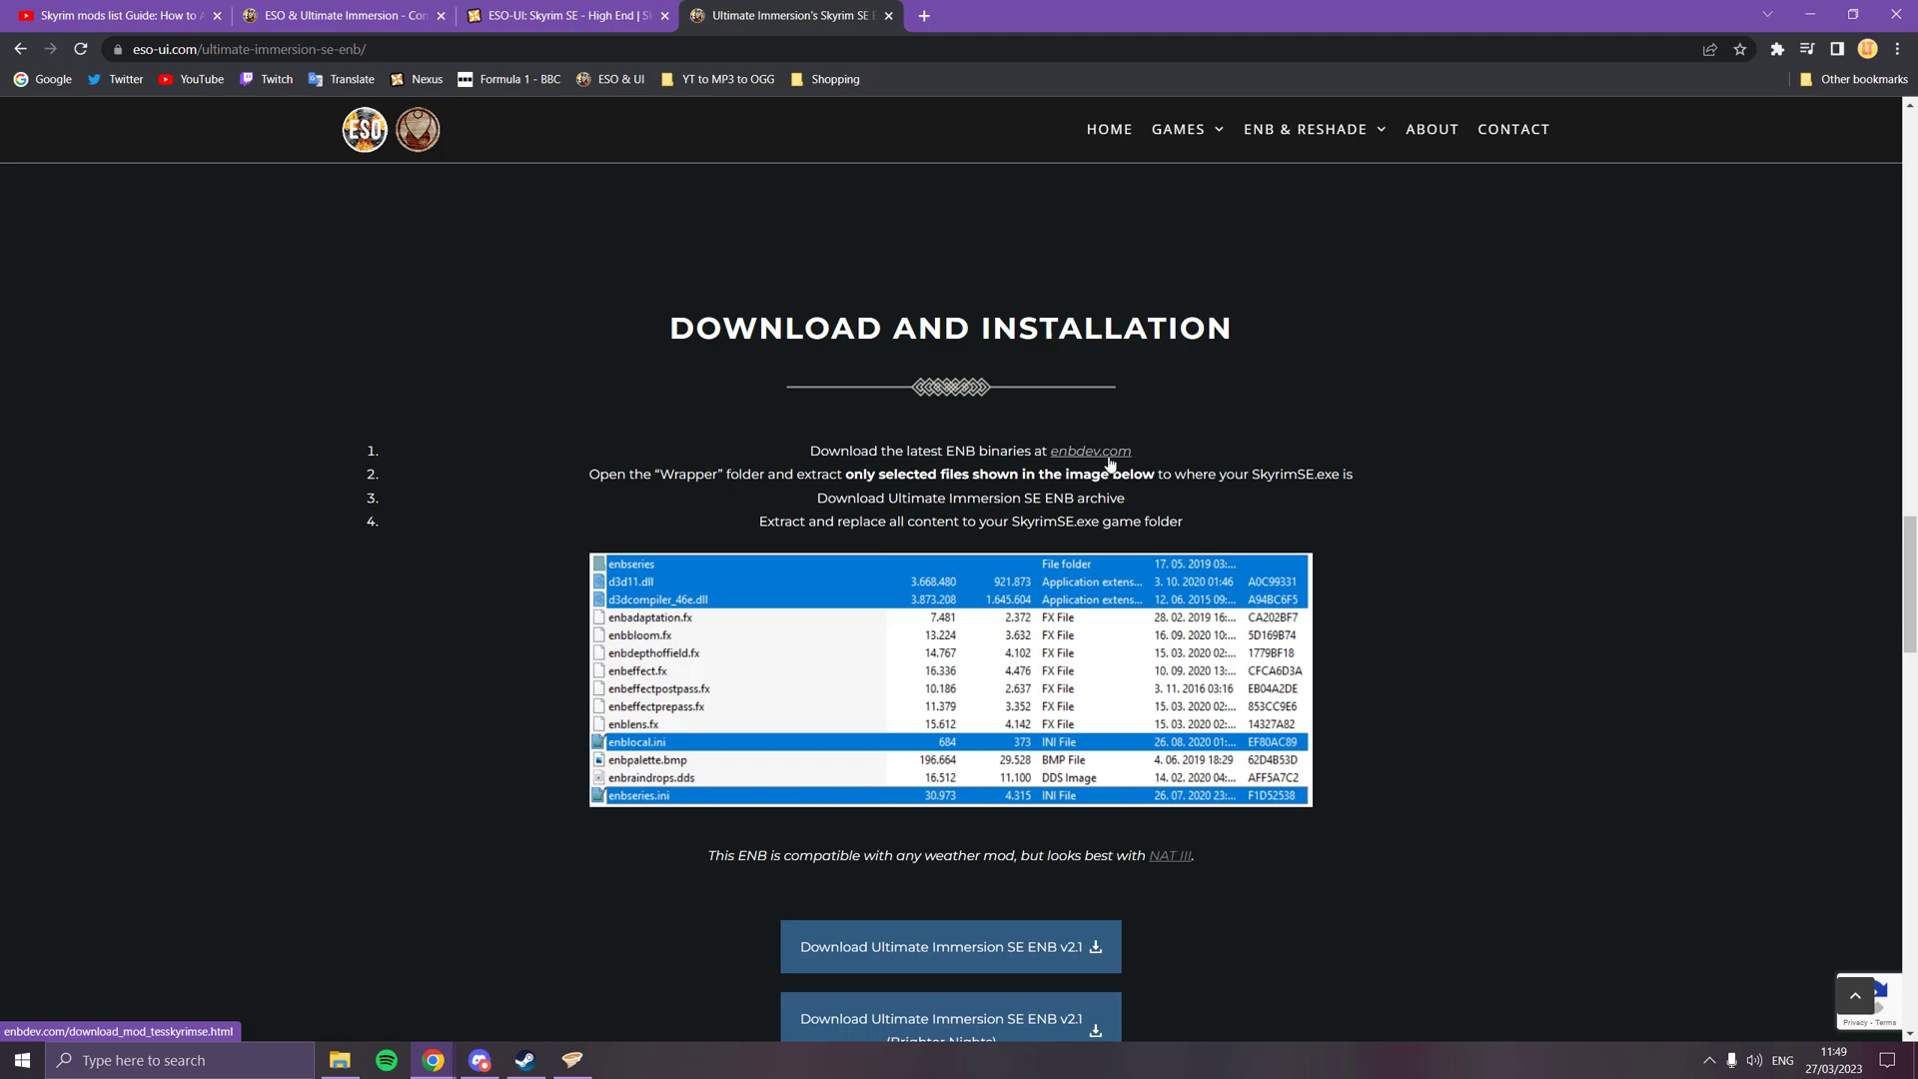
click(340, 1059)
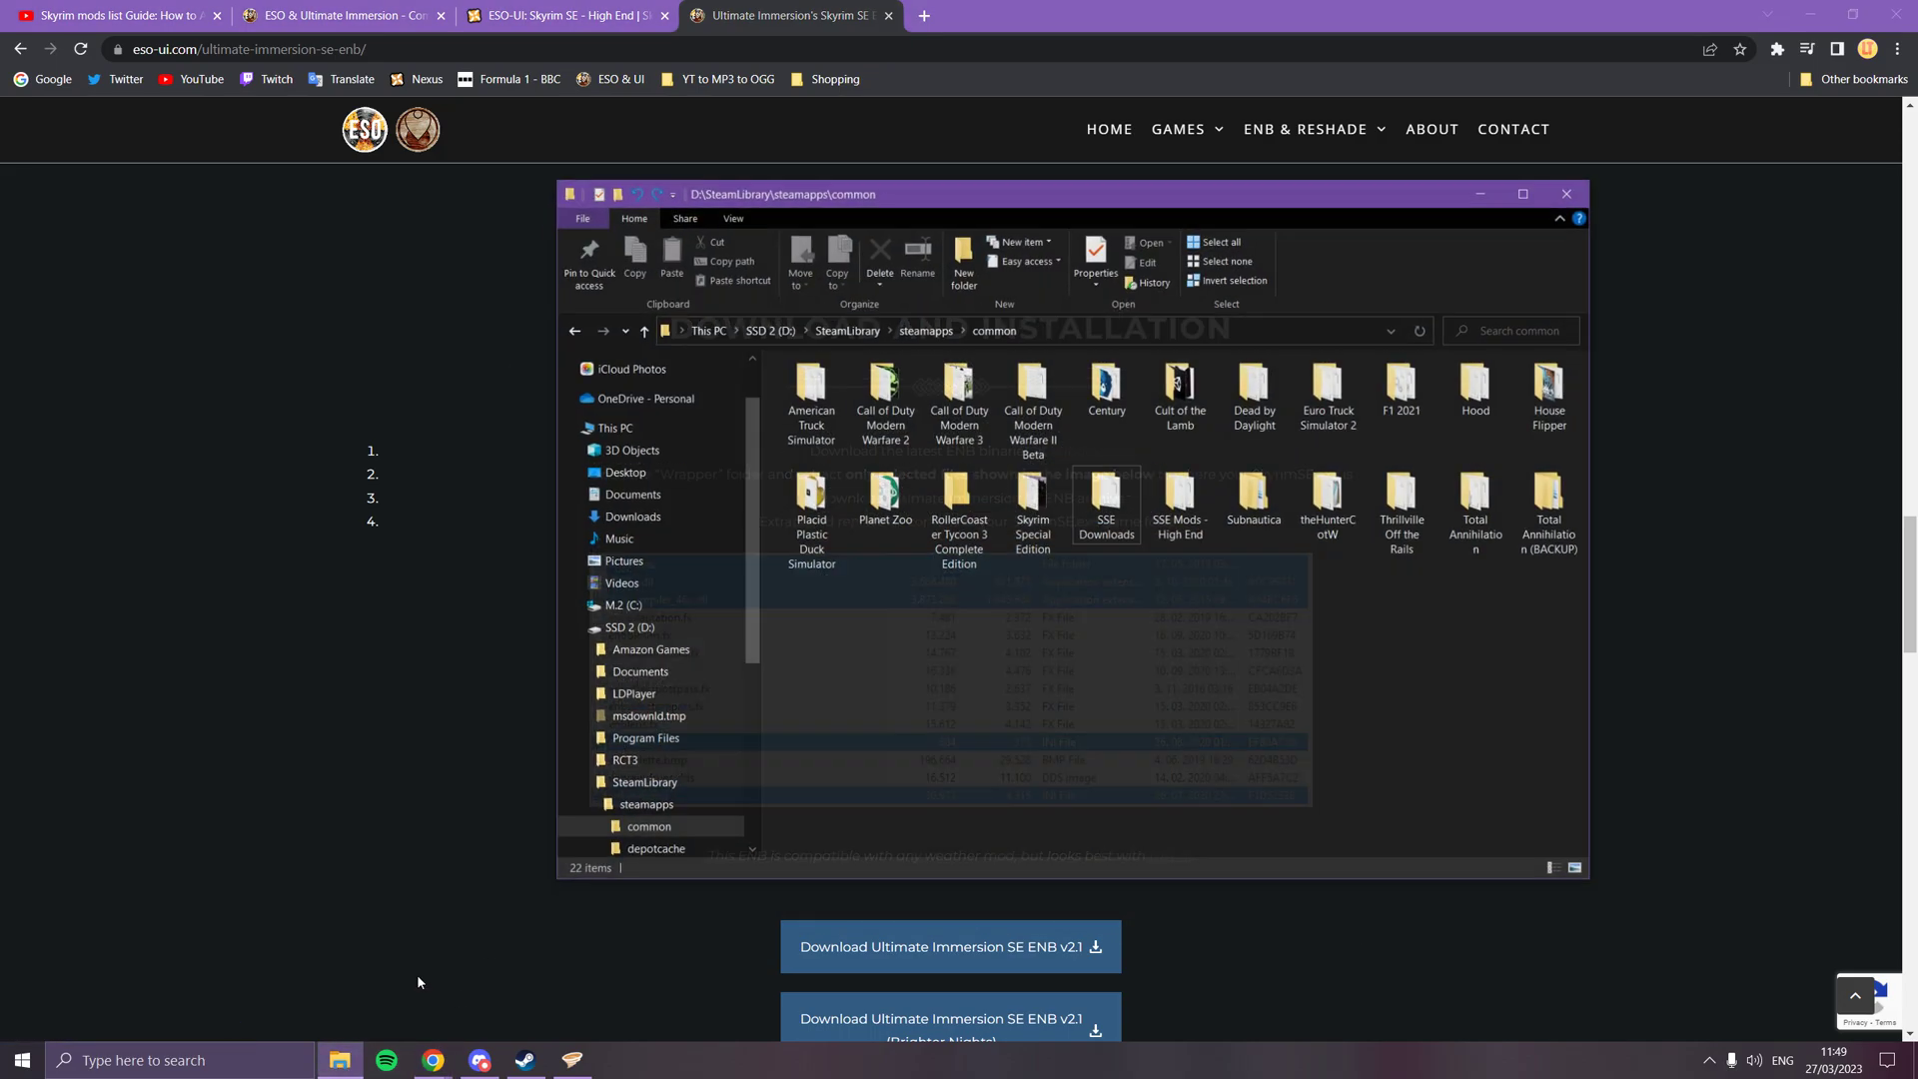
click(1501, 178)
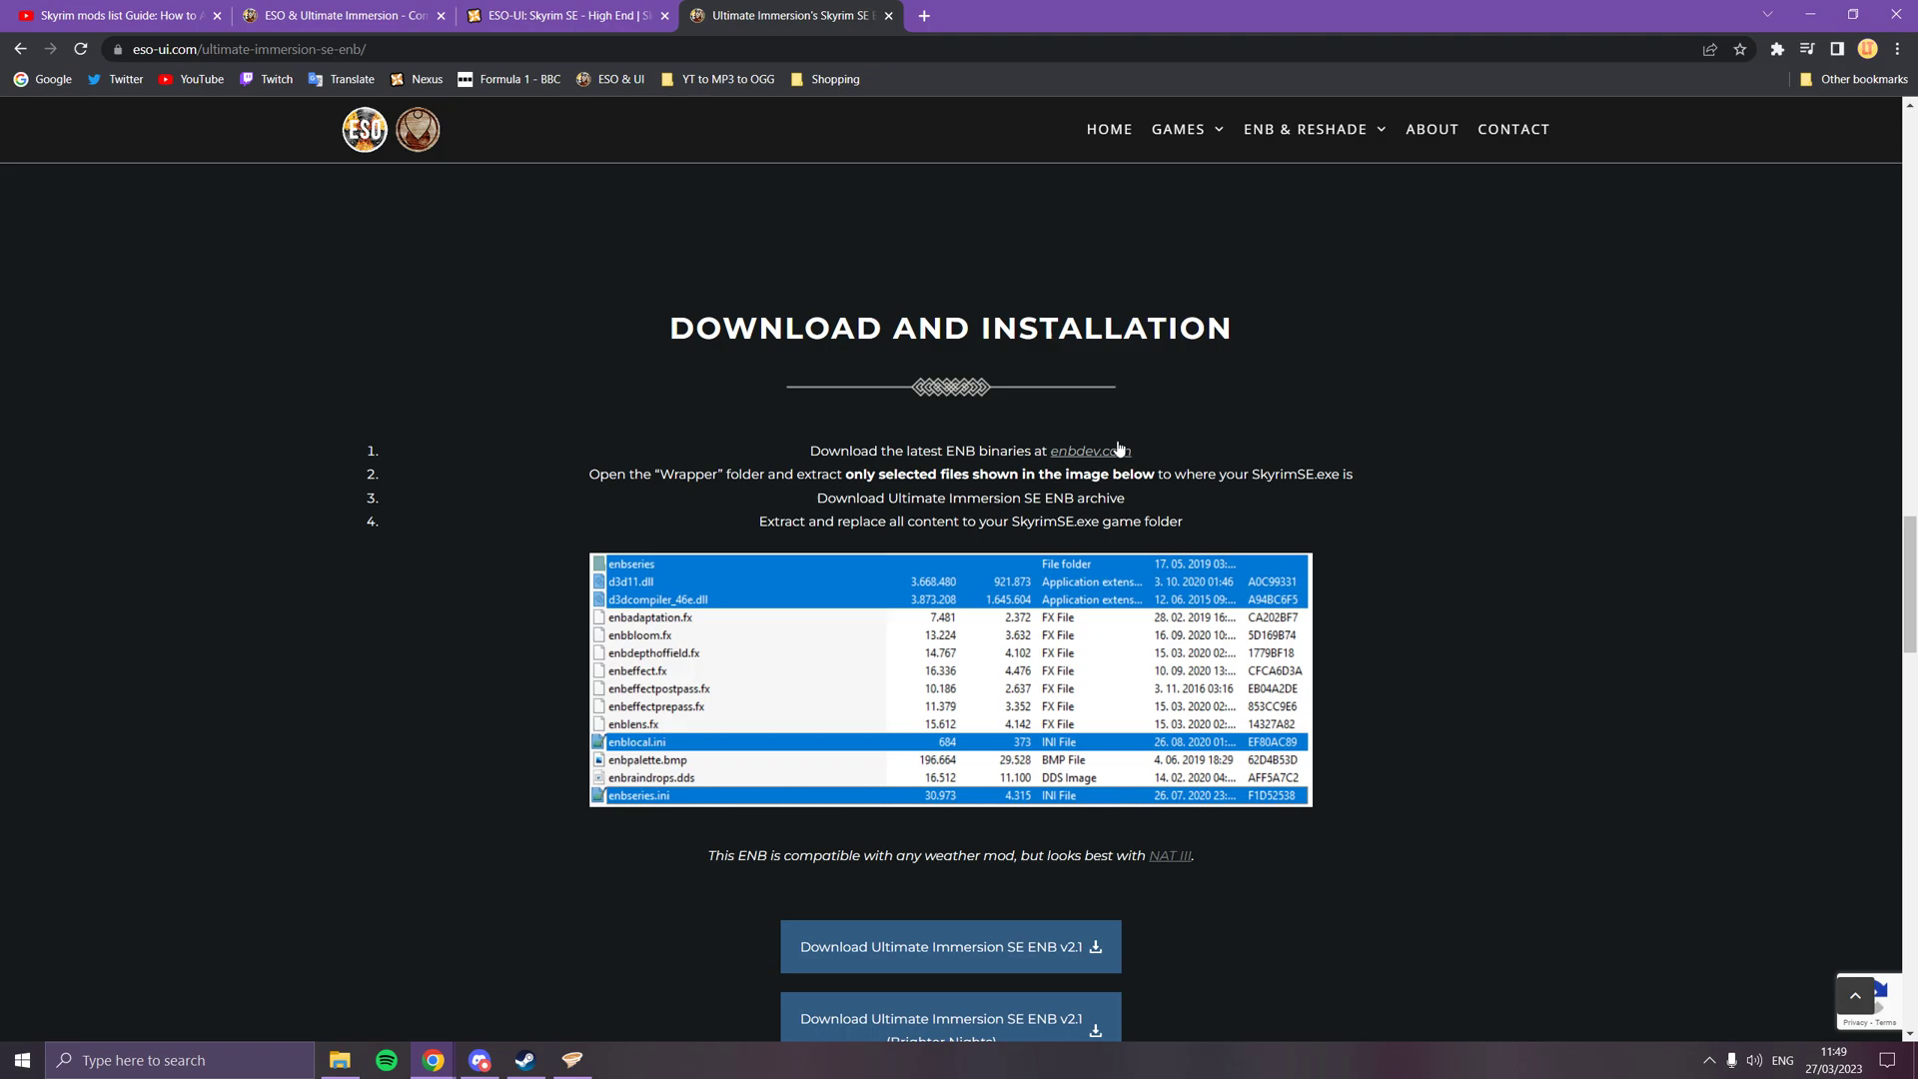
- Follow the enbdev.com link and download the ENBSeries v0.488 archive for Skyrim SE
click(1117, 451)
scroll(130, 811, down, 2)
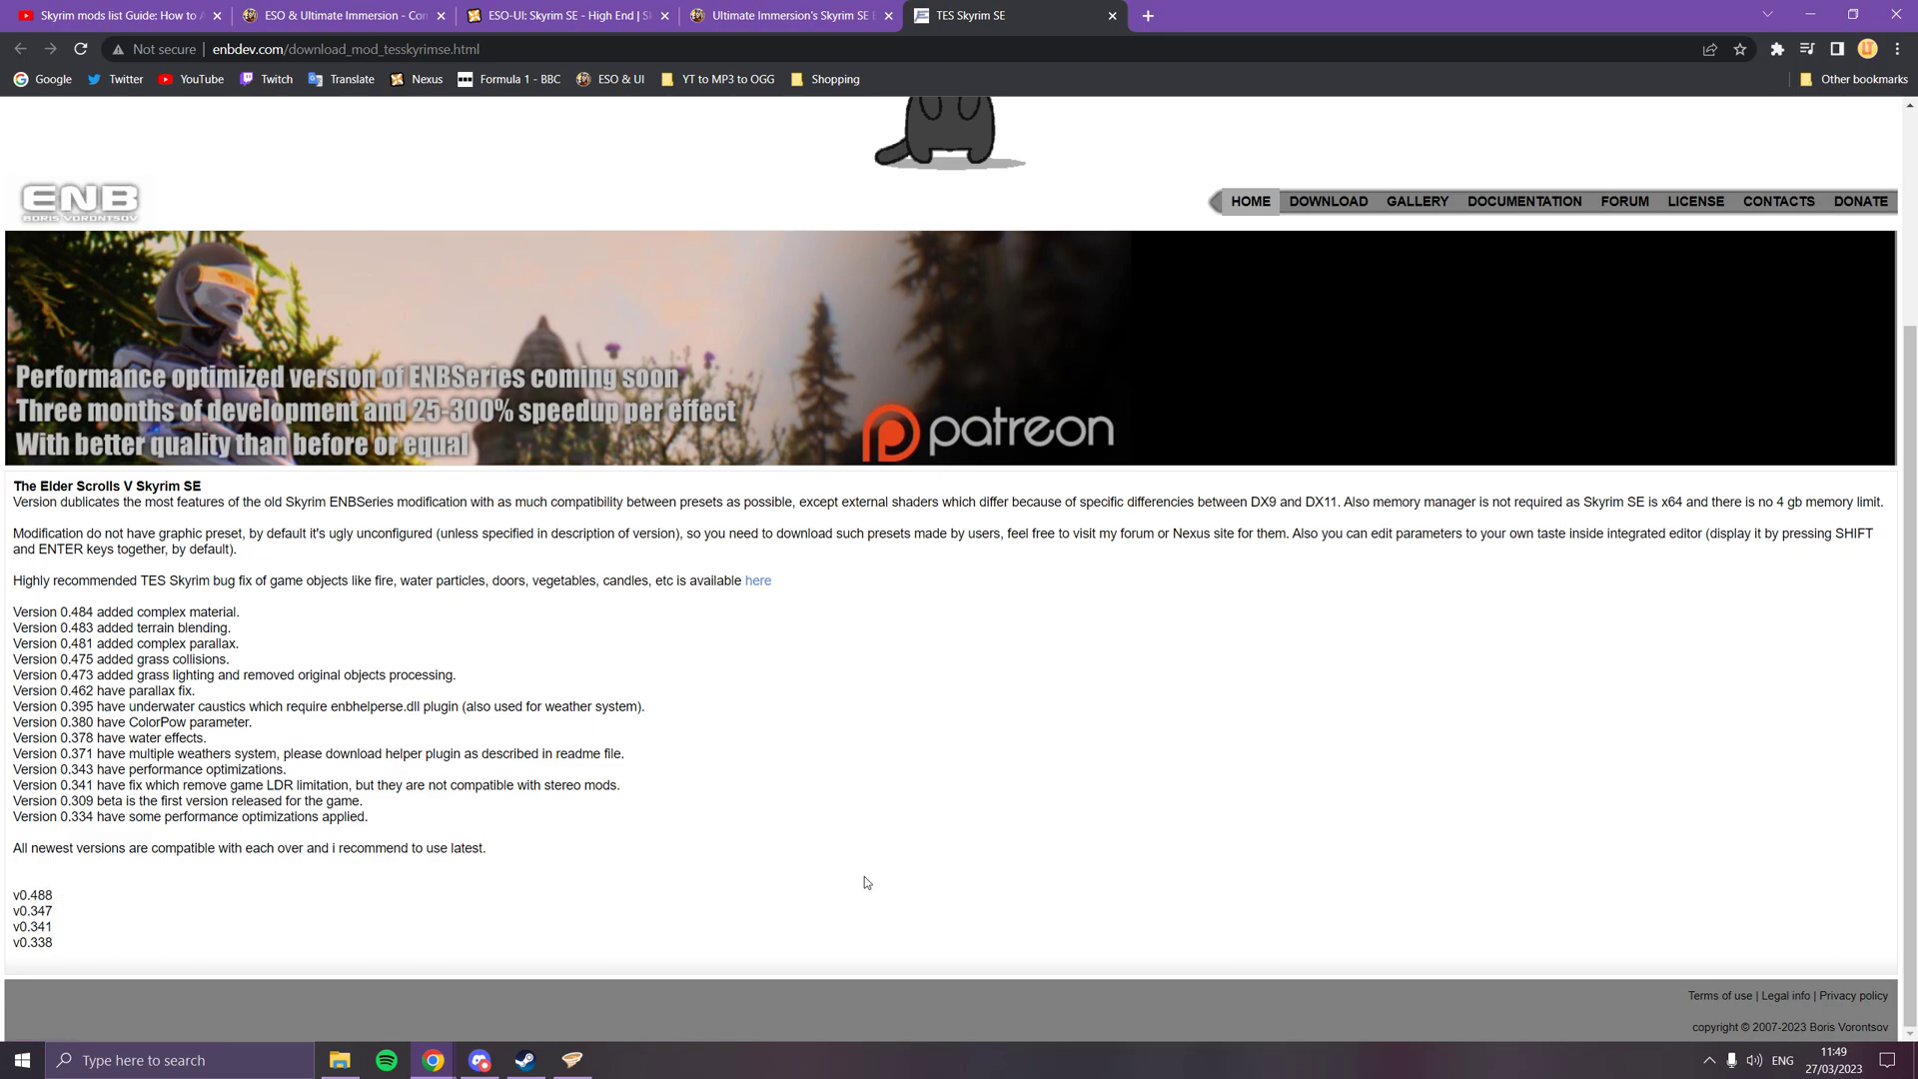
click(40, 896)
scroll(779, 739, down, 20)
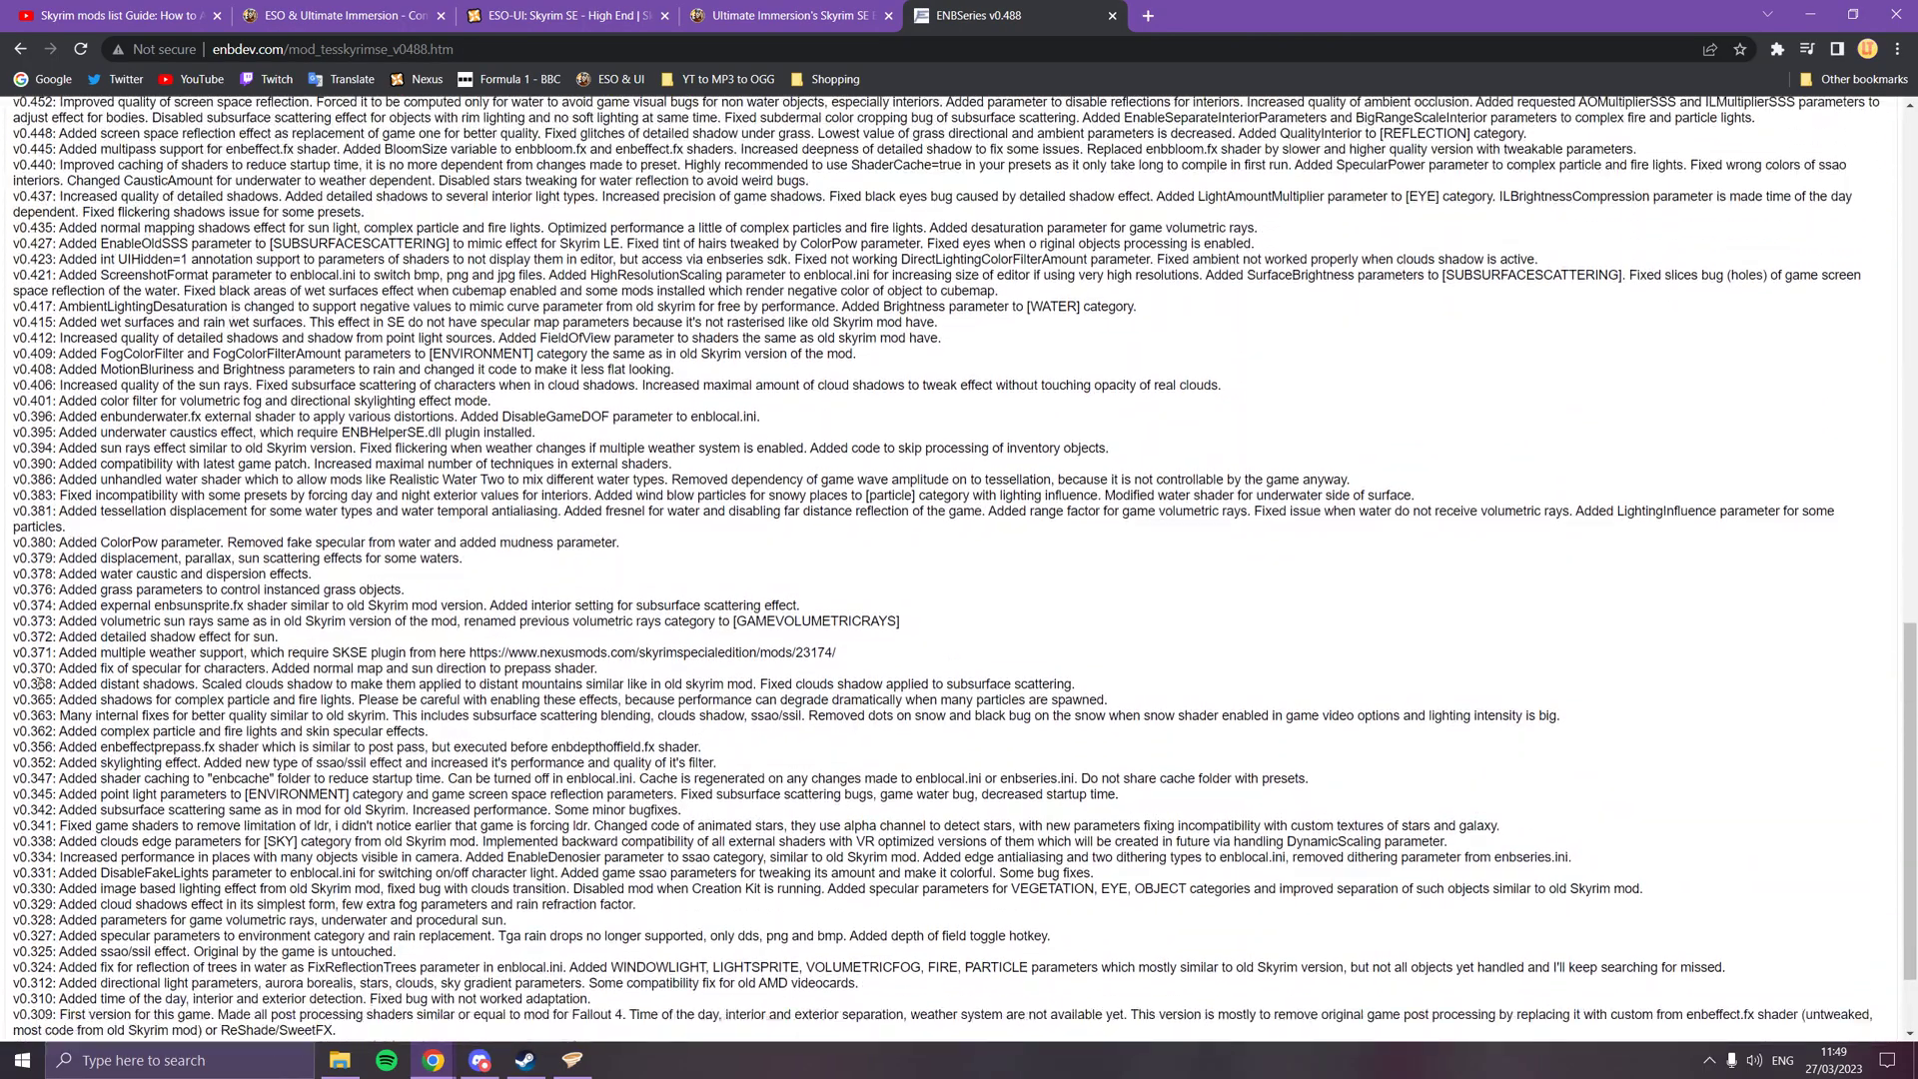
scroll(39, 683, down, 2)
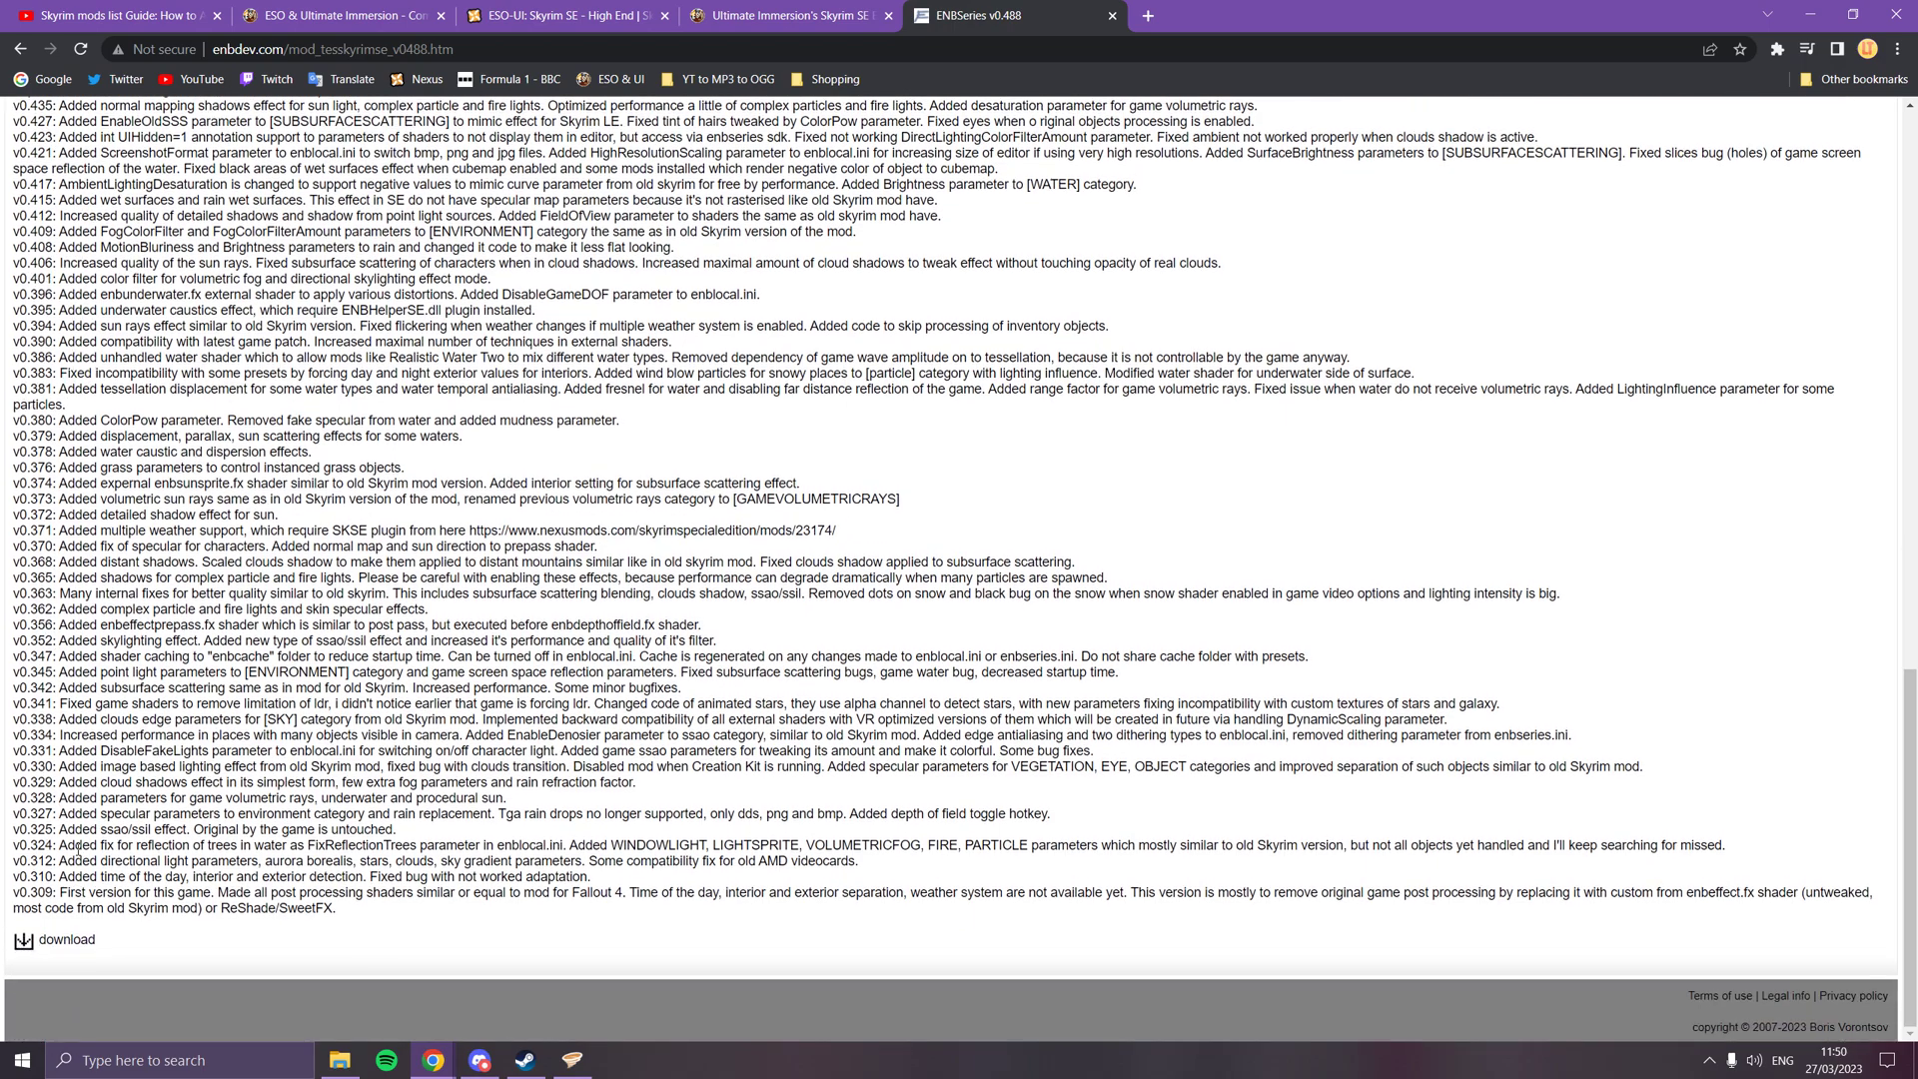
click(31, 949)
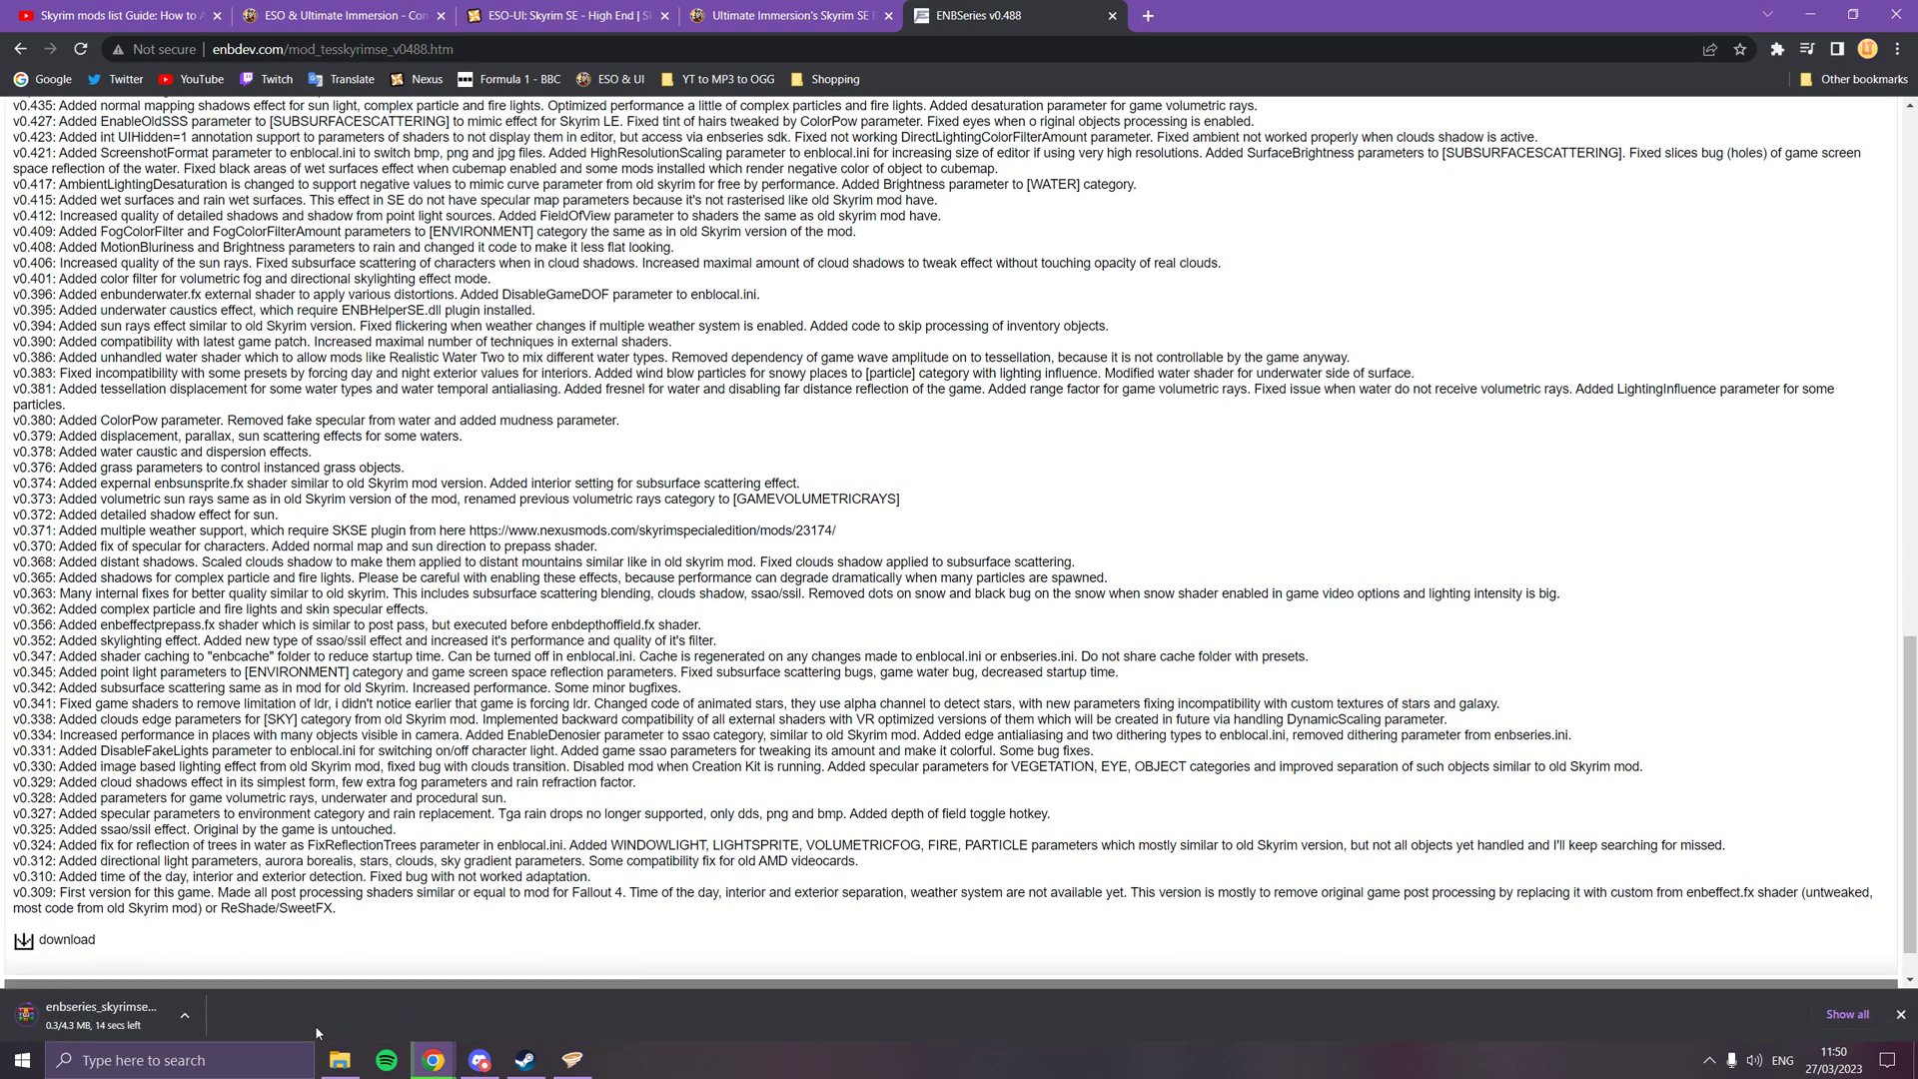
- Show the downloaded enbseries_skyrimse_v0488 (1).zip in its folder and open its WrapperVersion folder with 7-Zip
click(194, 1021)
click(195, 1020)
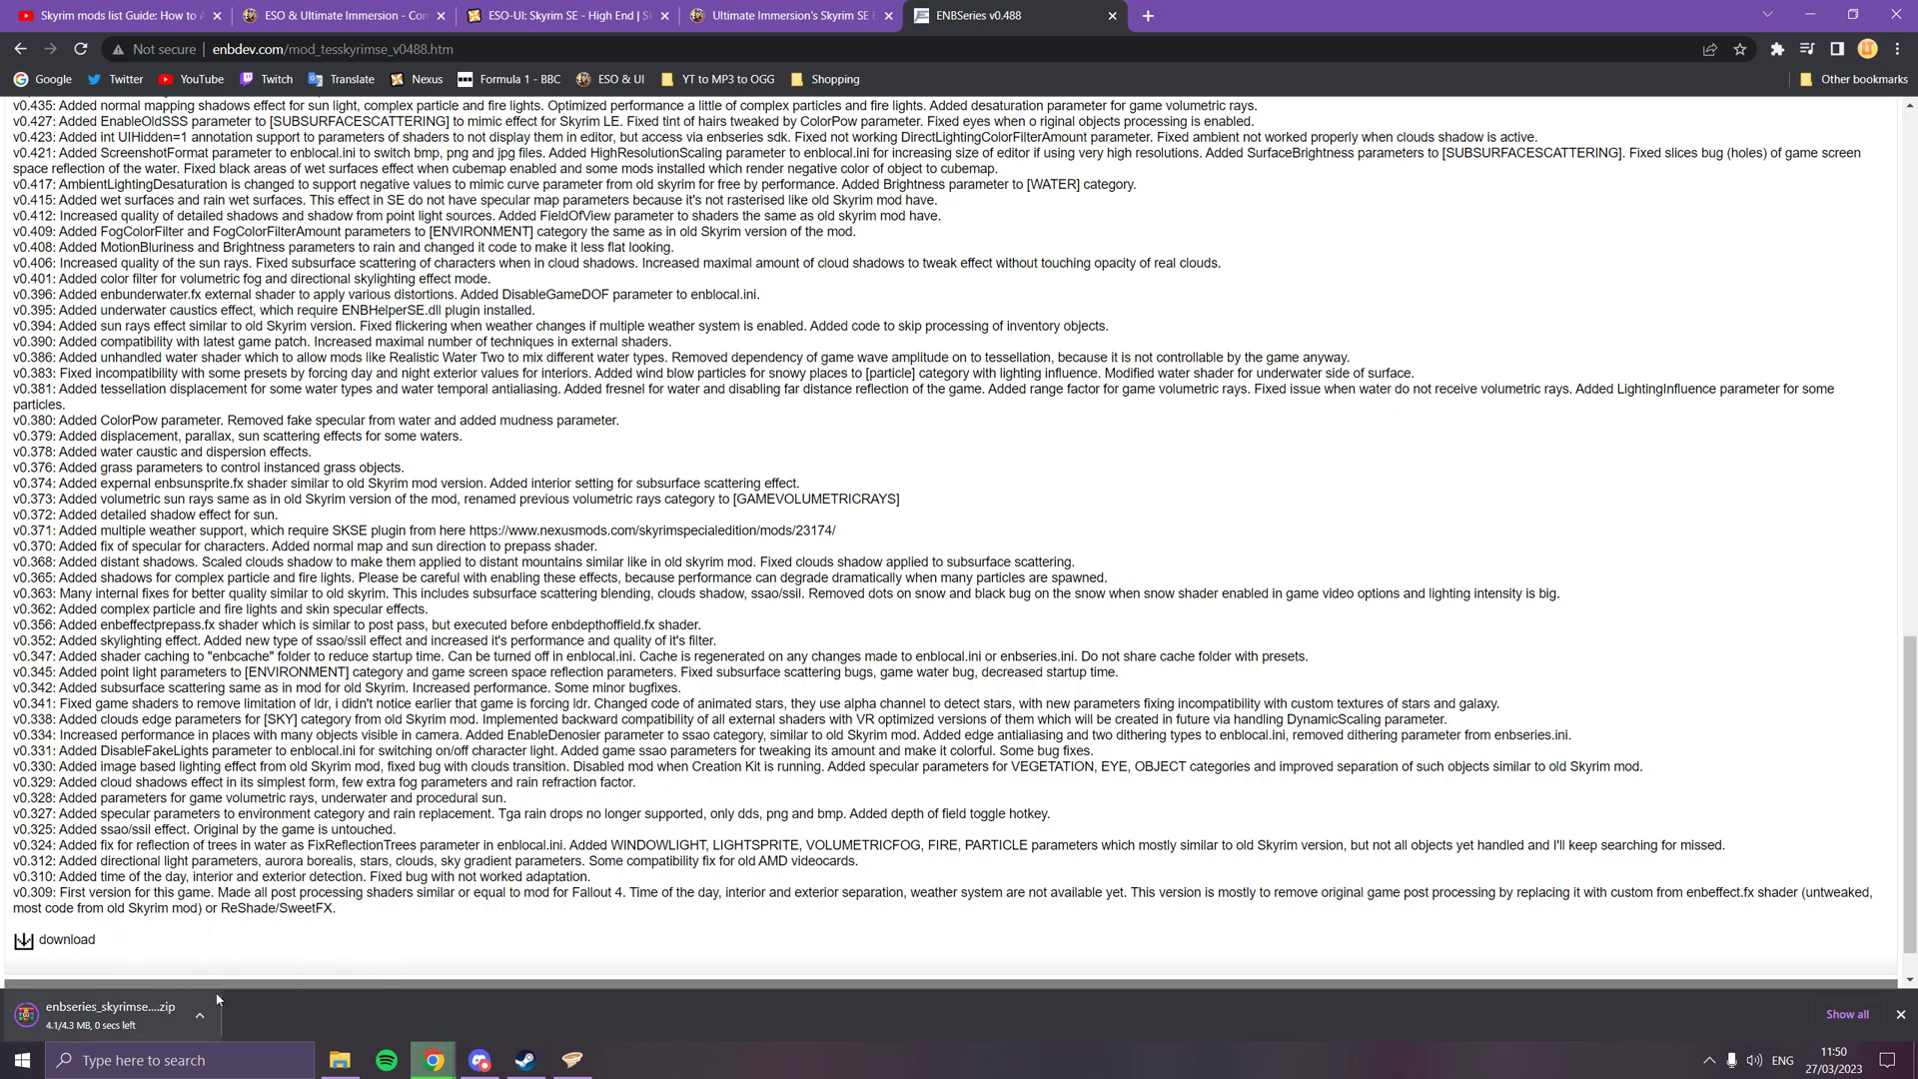
click(206, 1019)
click(305, 954)
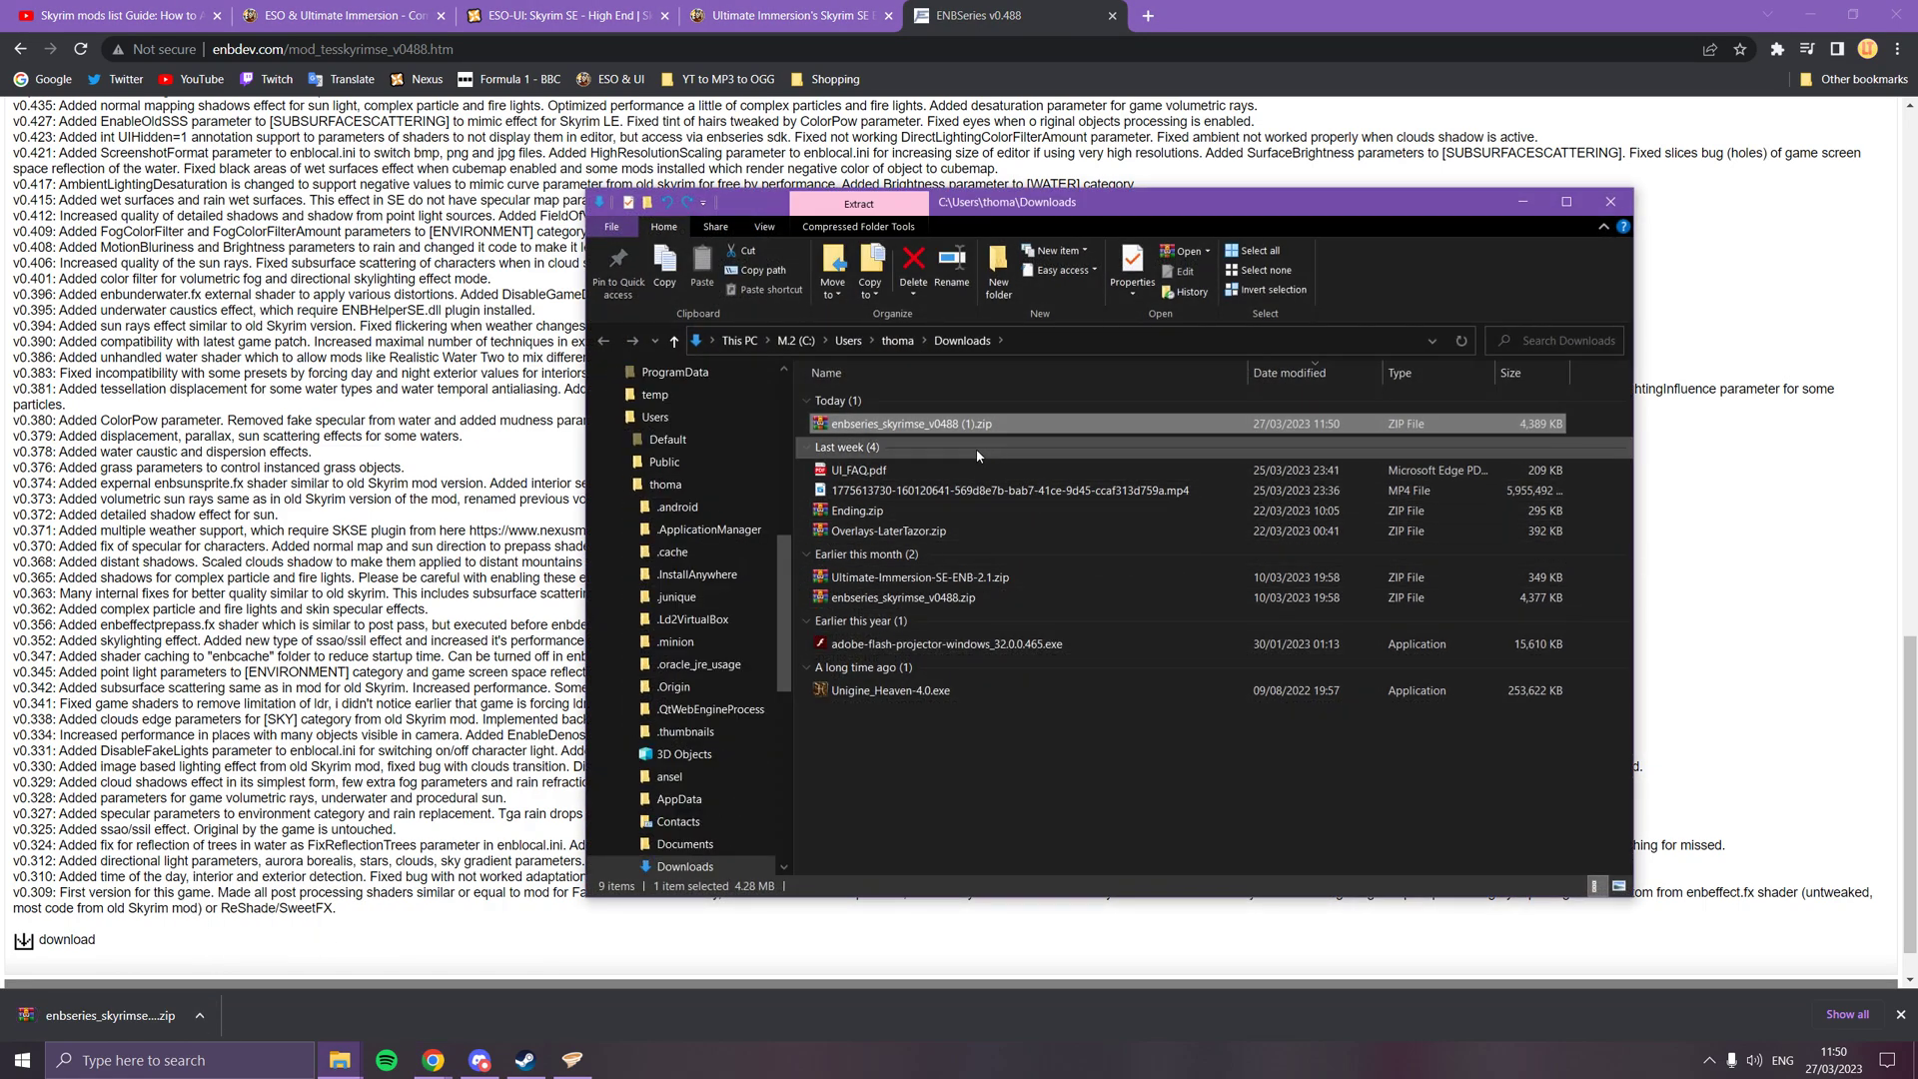
right_click(906, 423)
mouse_move(1093, 481)
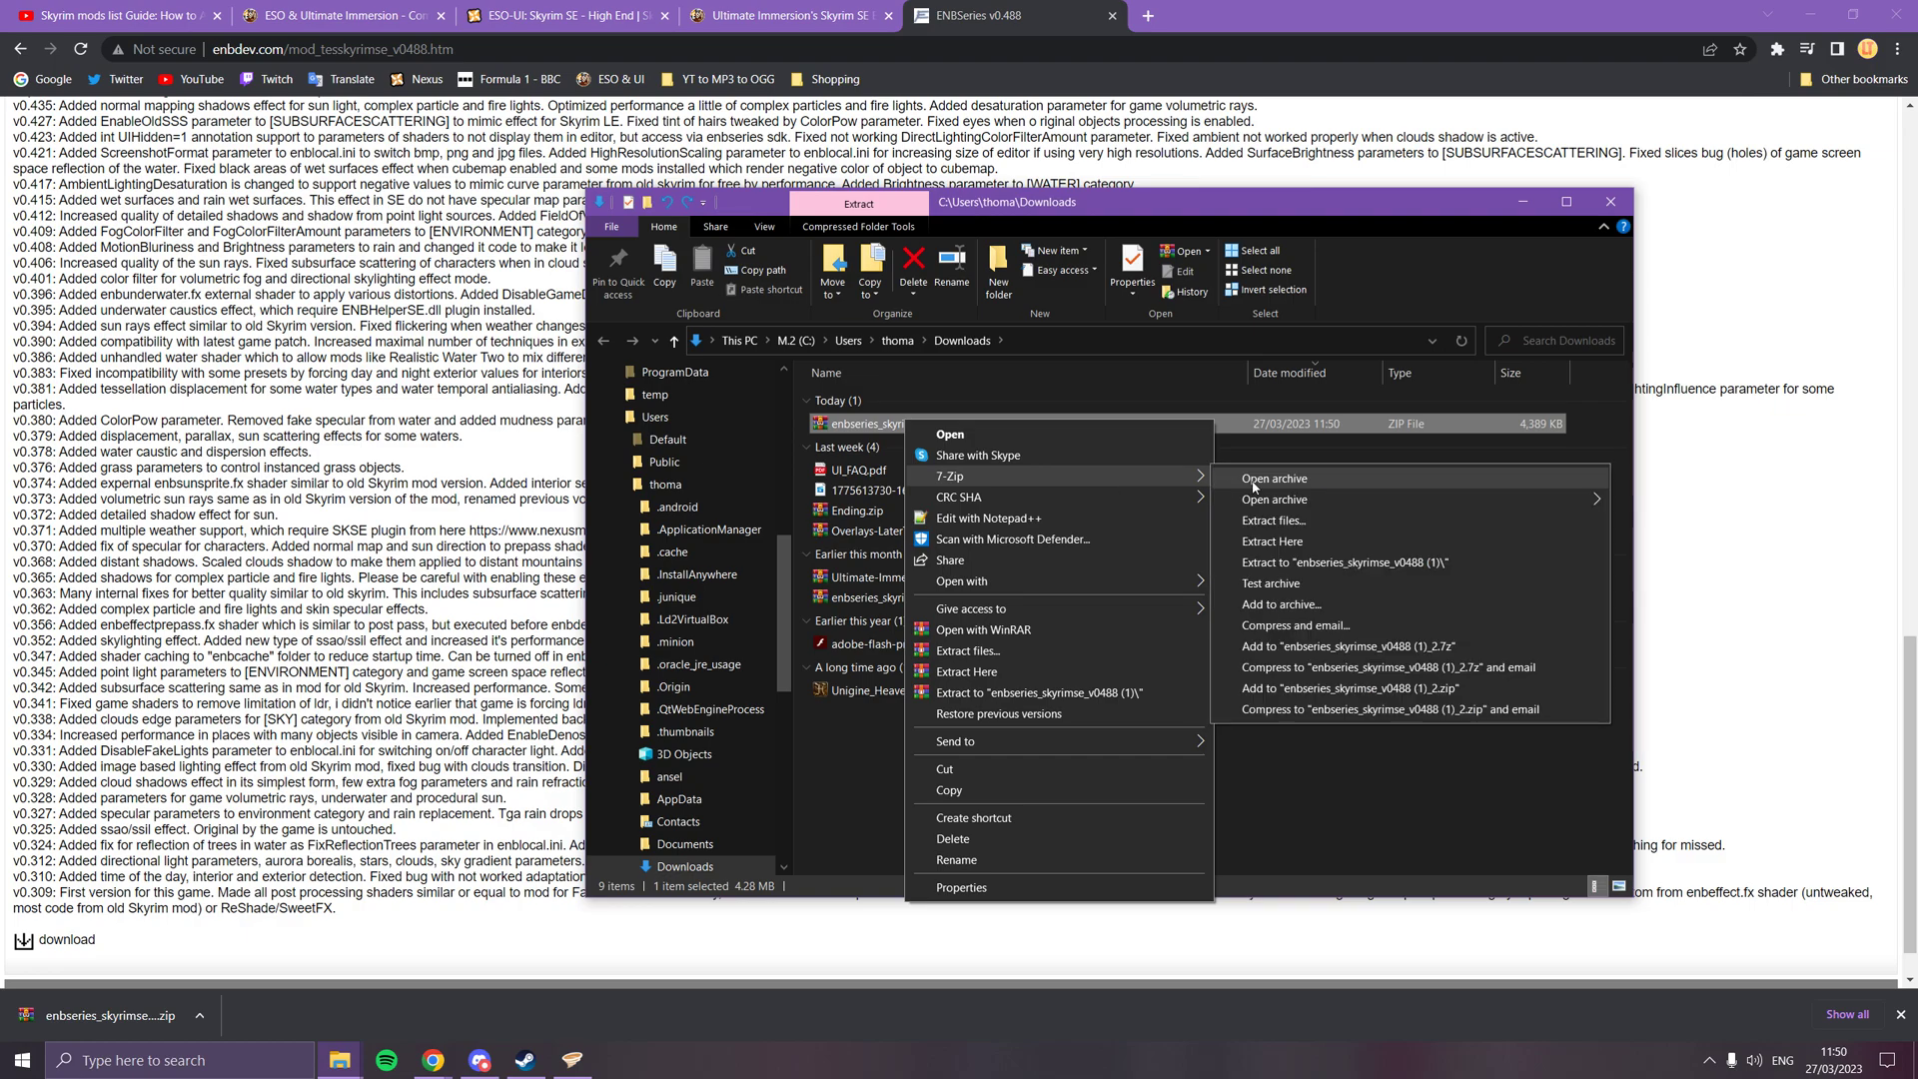
click(1264, 478)
double_click(777, 447)
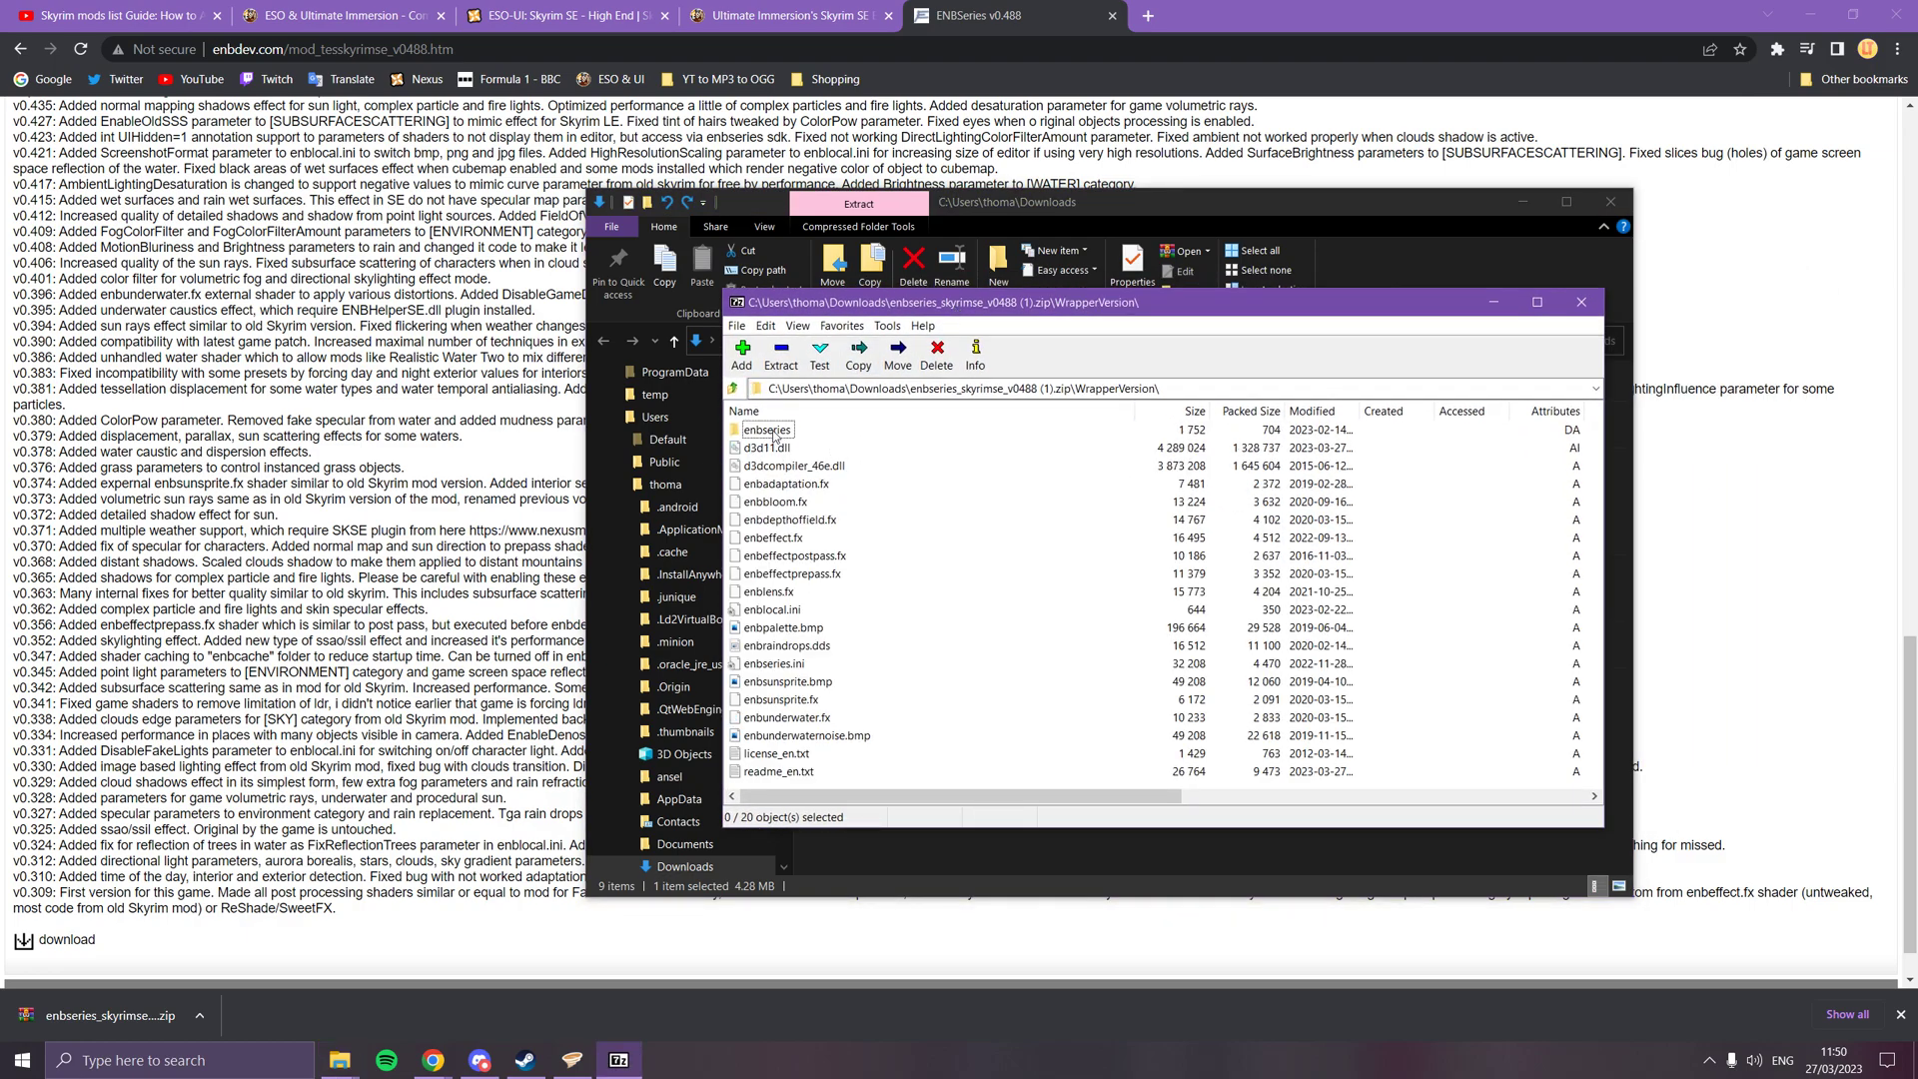
- Select the enbseries folder, d3d11.dll, d3dcompiler_46e.dll, enblocal.ini and enbseries.ini in the archive's WrapperVersion folder
click(773, 434)
shift+click(779, 450)
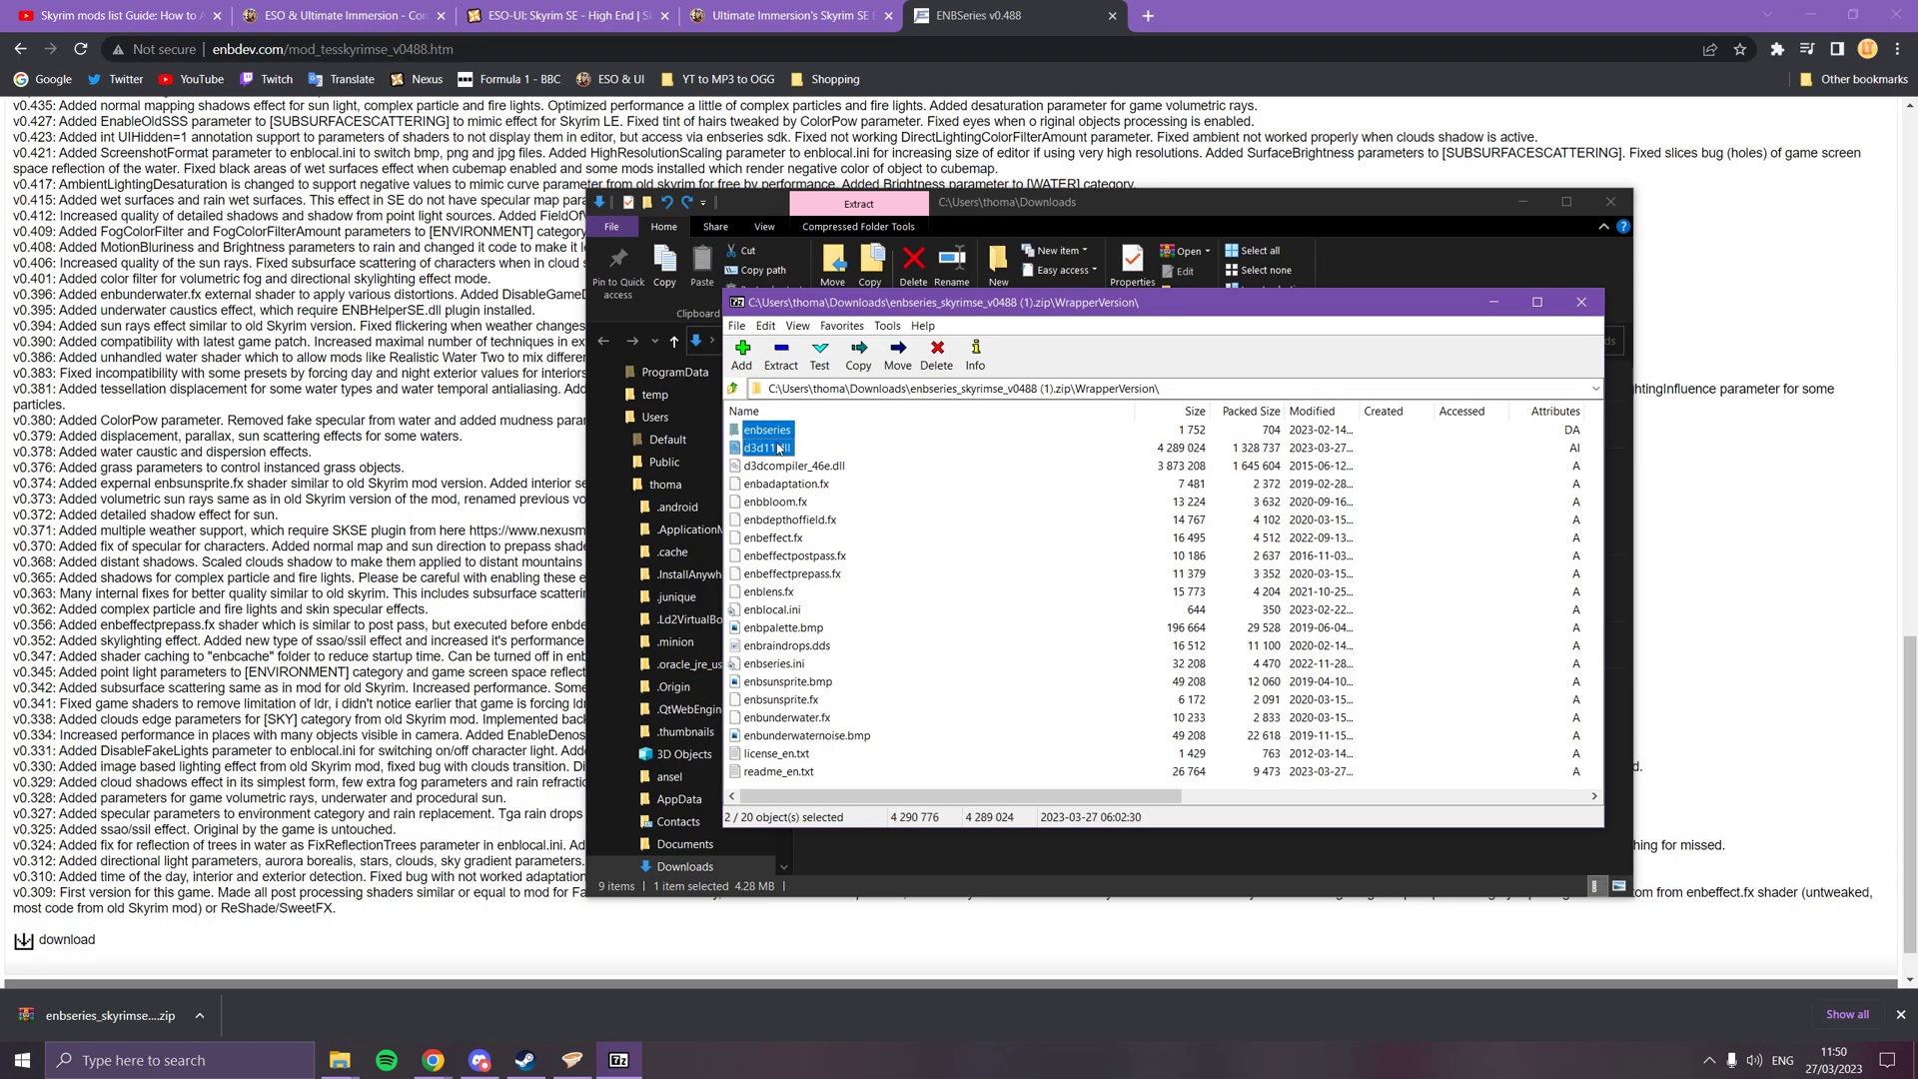
shift+click(802, 466)
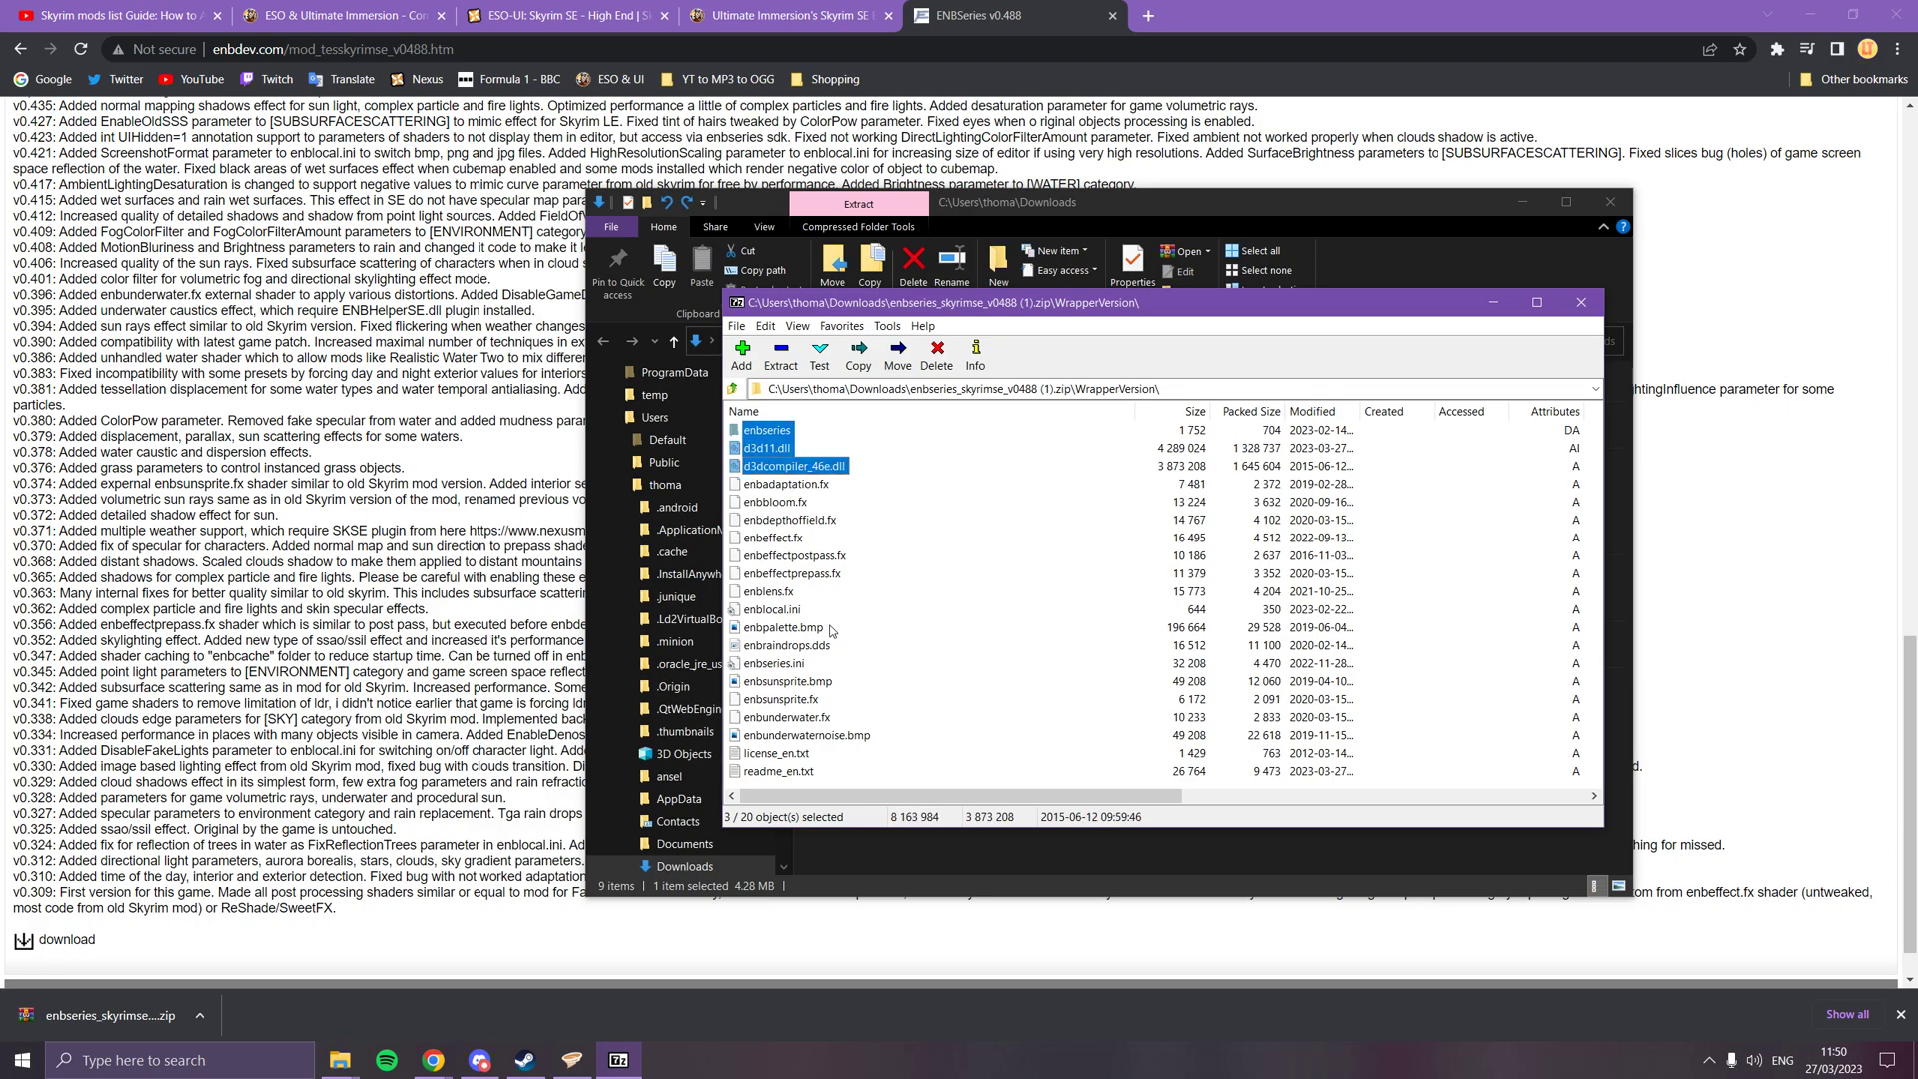
ctrl+click(804, 610)
ctrl+click(785, 664)
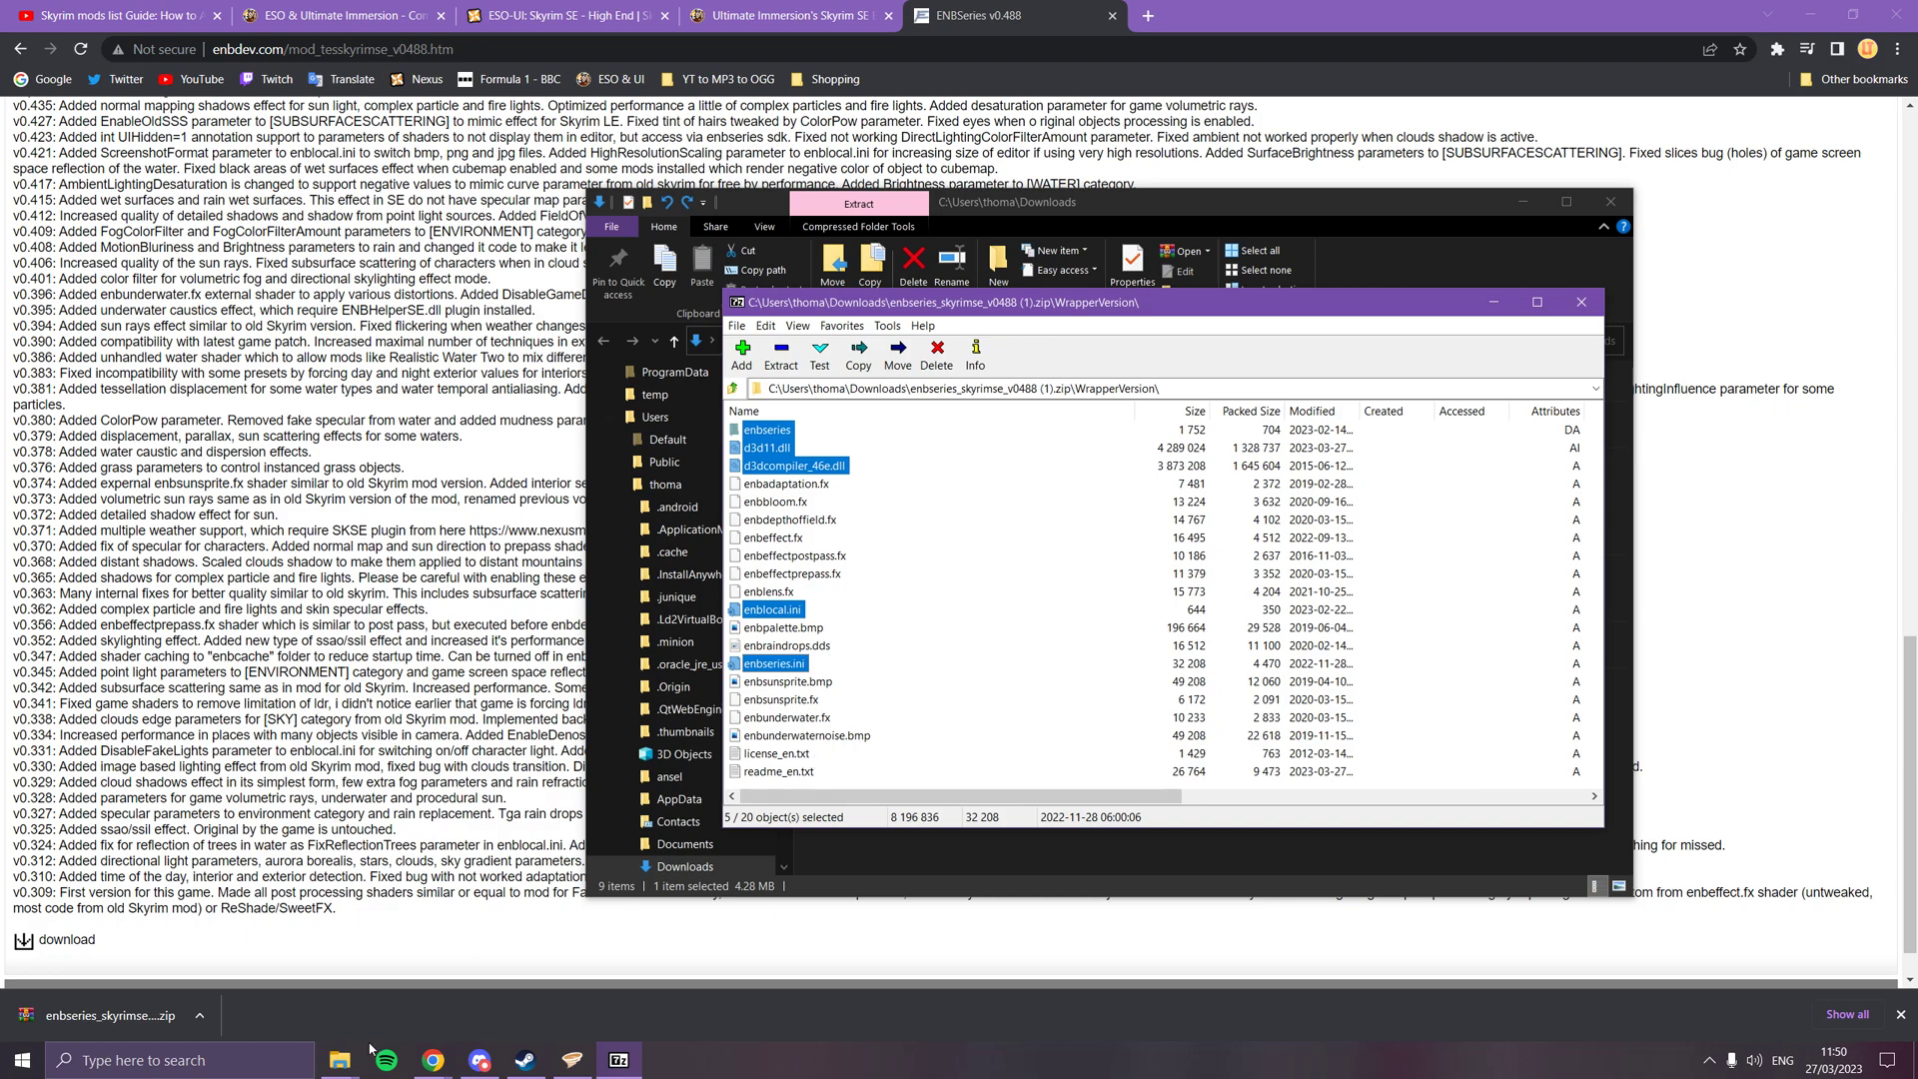
- Bring up the SteamLibrary\steamapps\common folder and open the Skyrim Special Edition game folder
click(344, 1057)
click(257, 974)
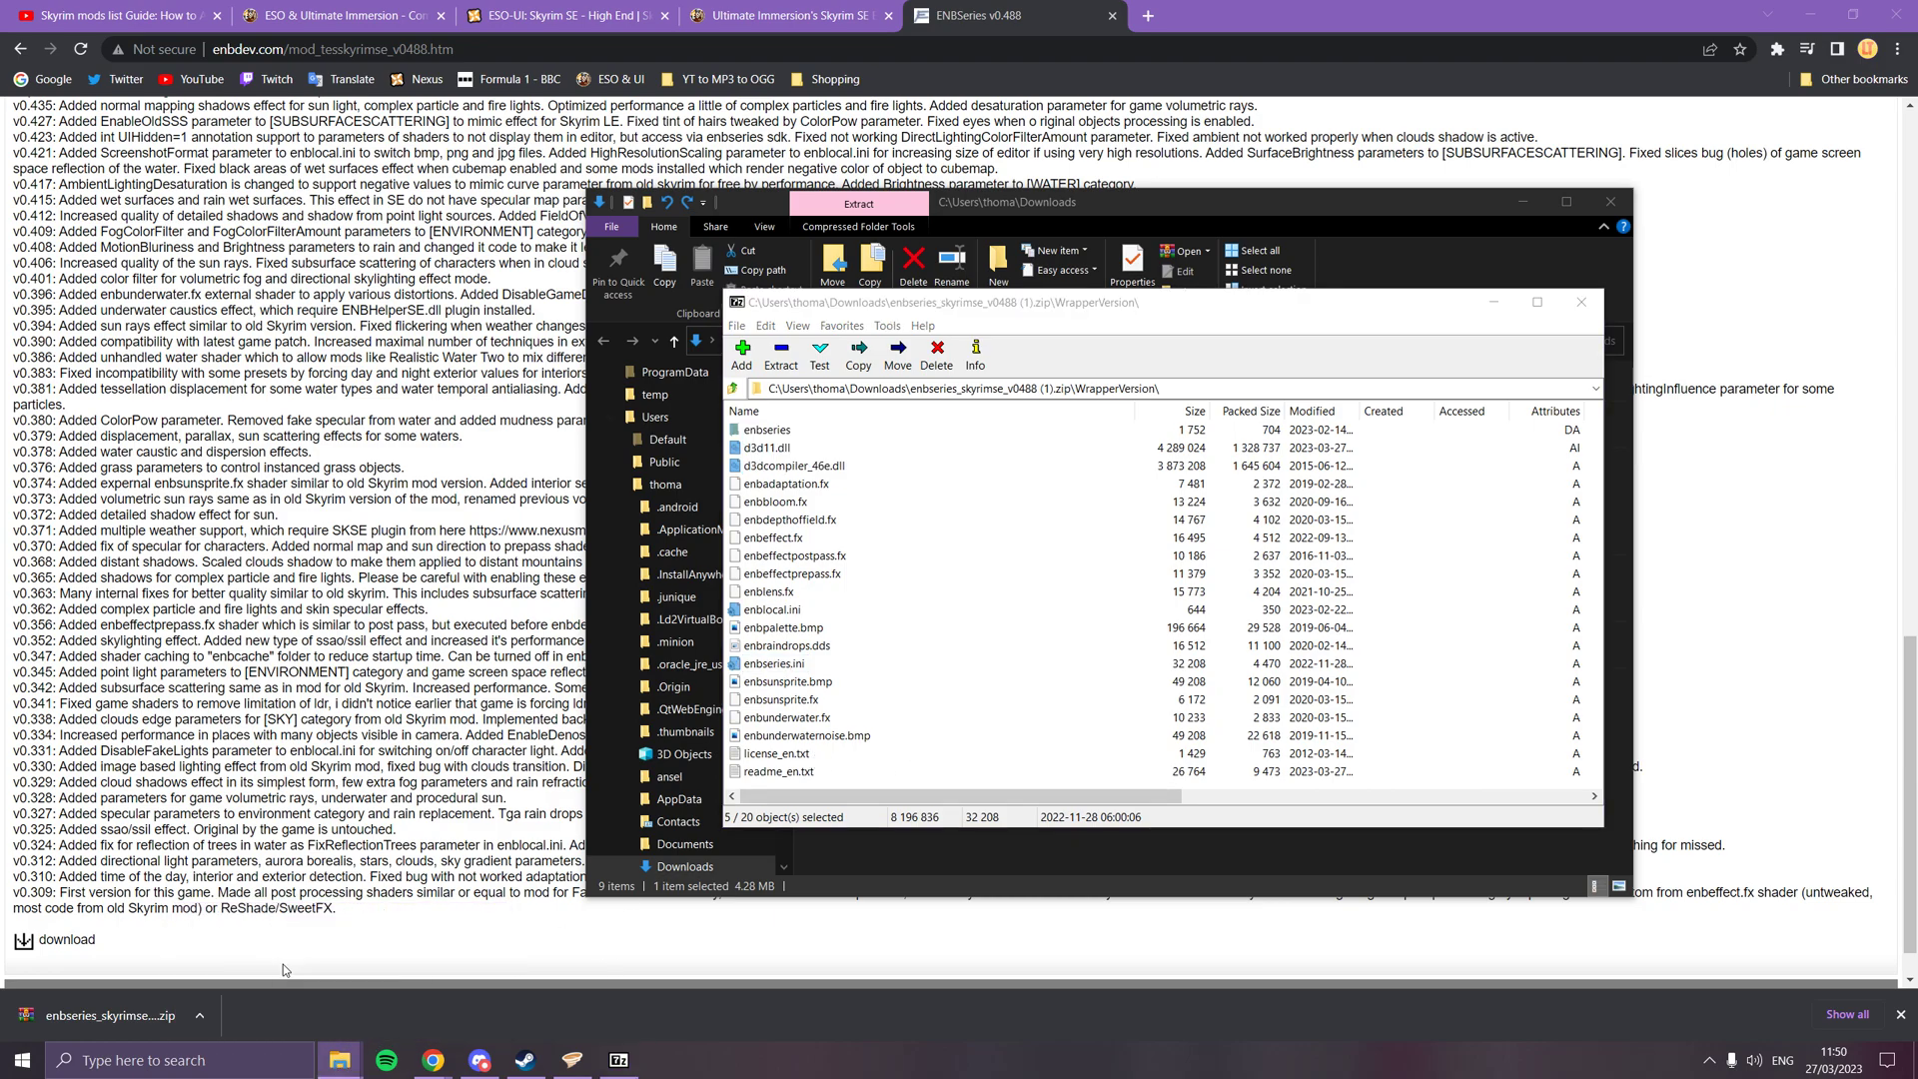
click(1045, 495)
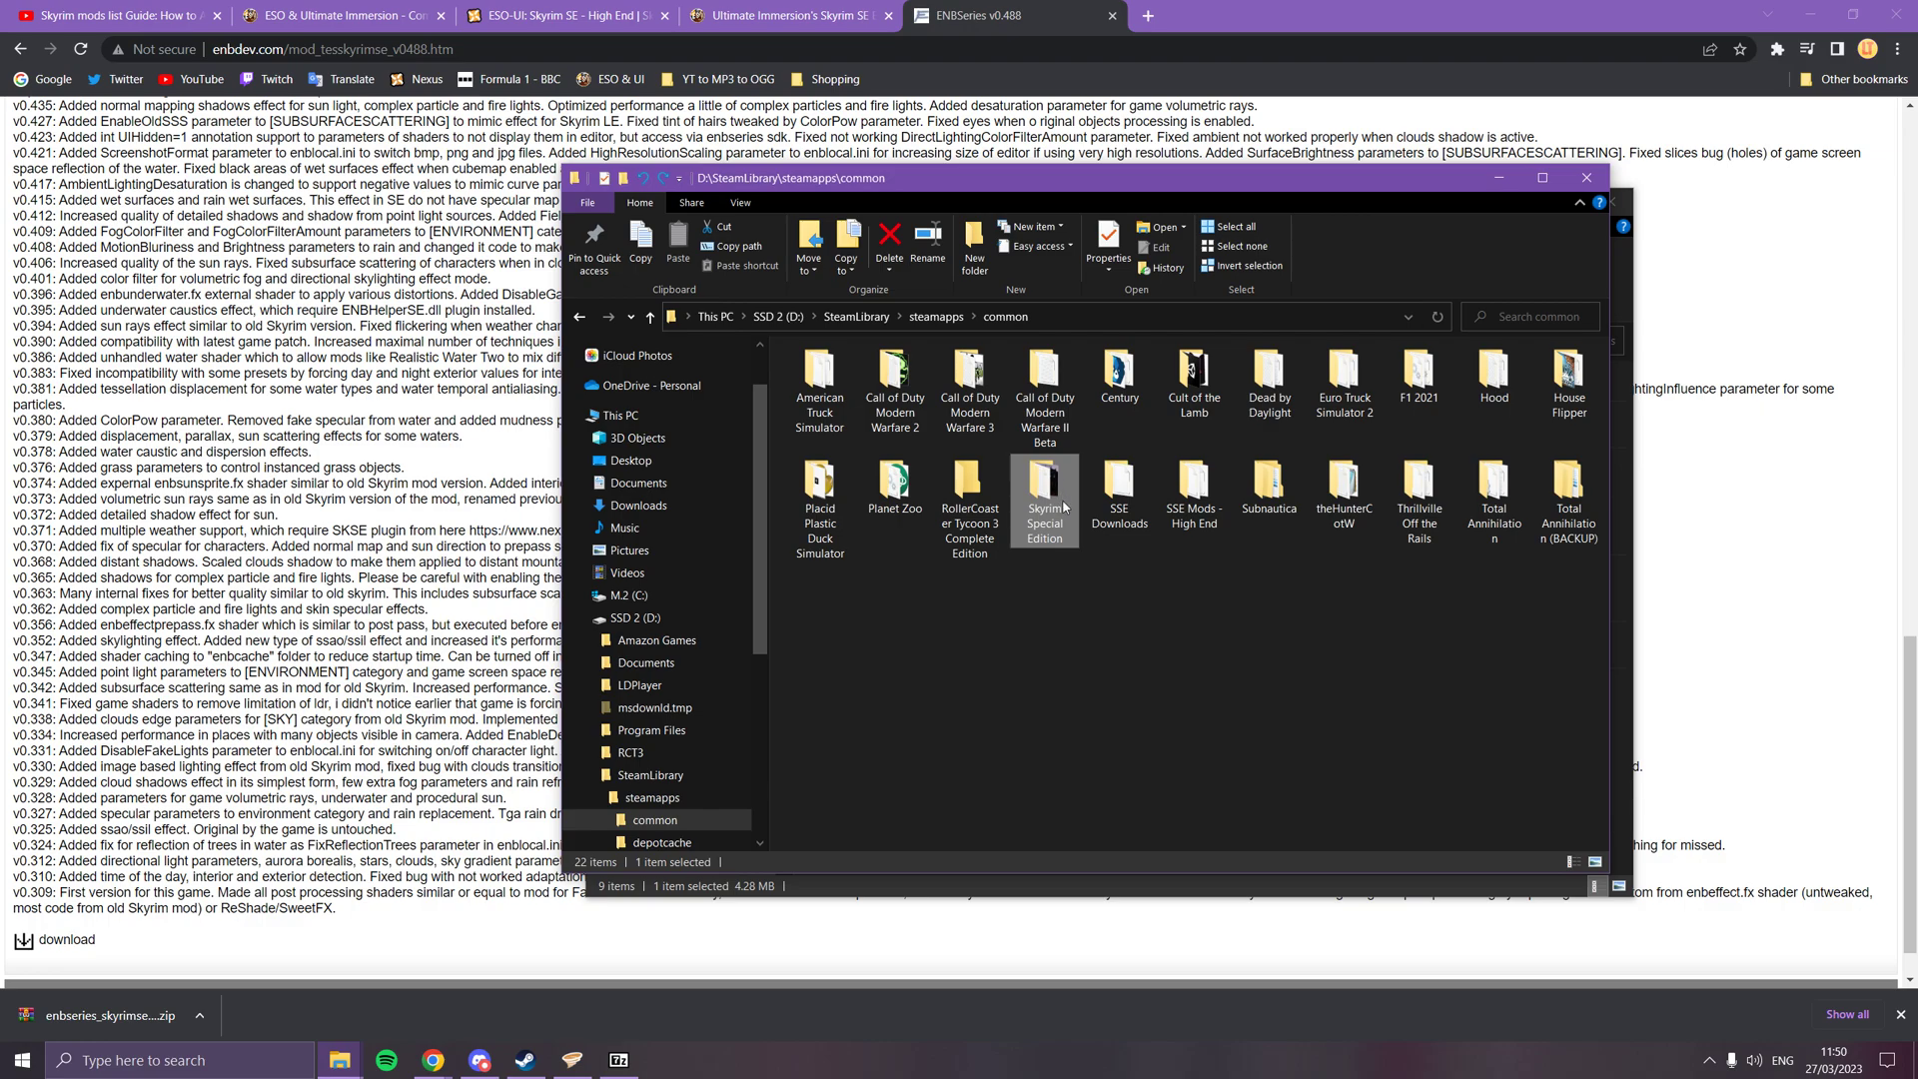
double_click(1052, 488)
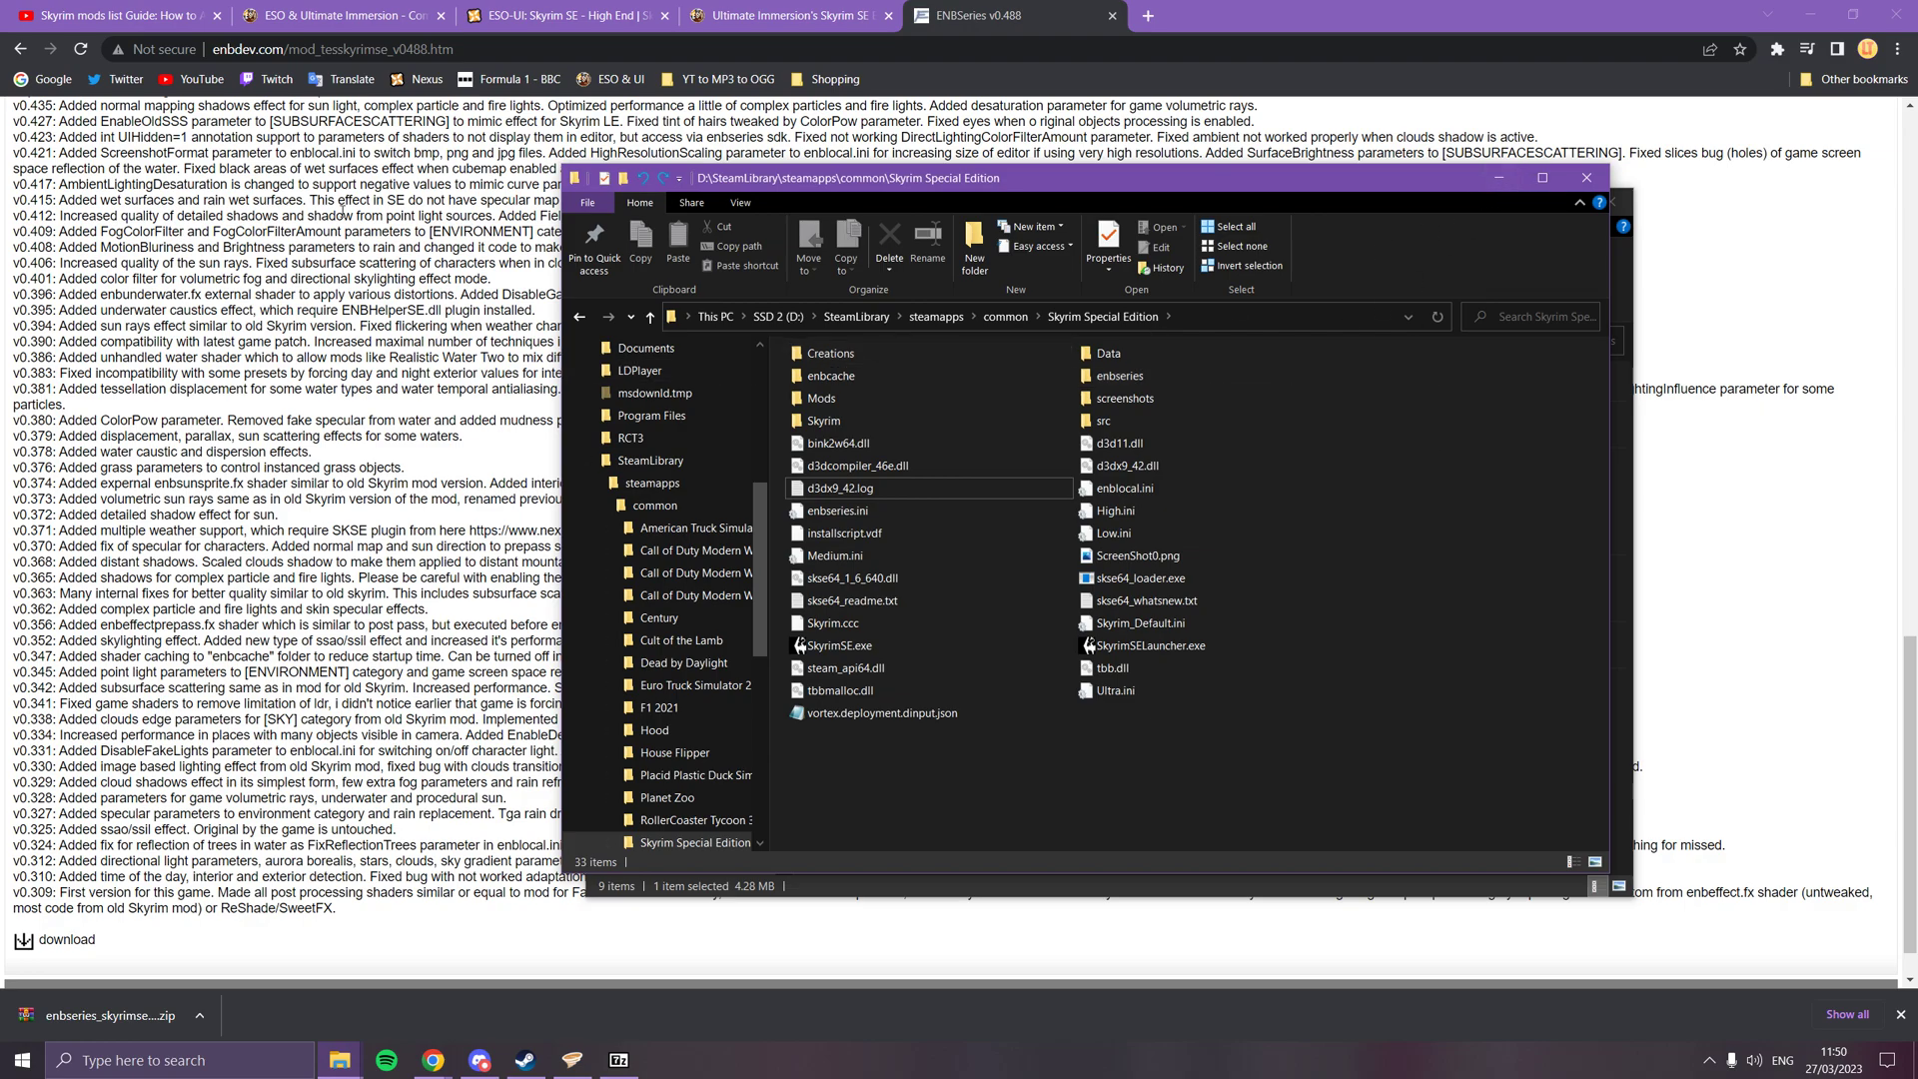
- Download the standard Ultimate Immersion SE ENB v2.1 from its page in Chrome and show the archive in its folder
click(795, 15)
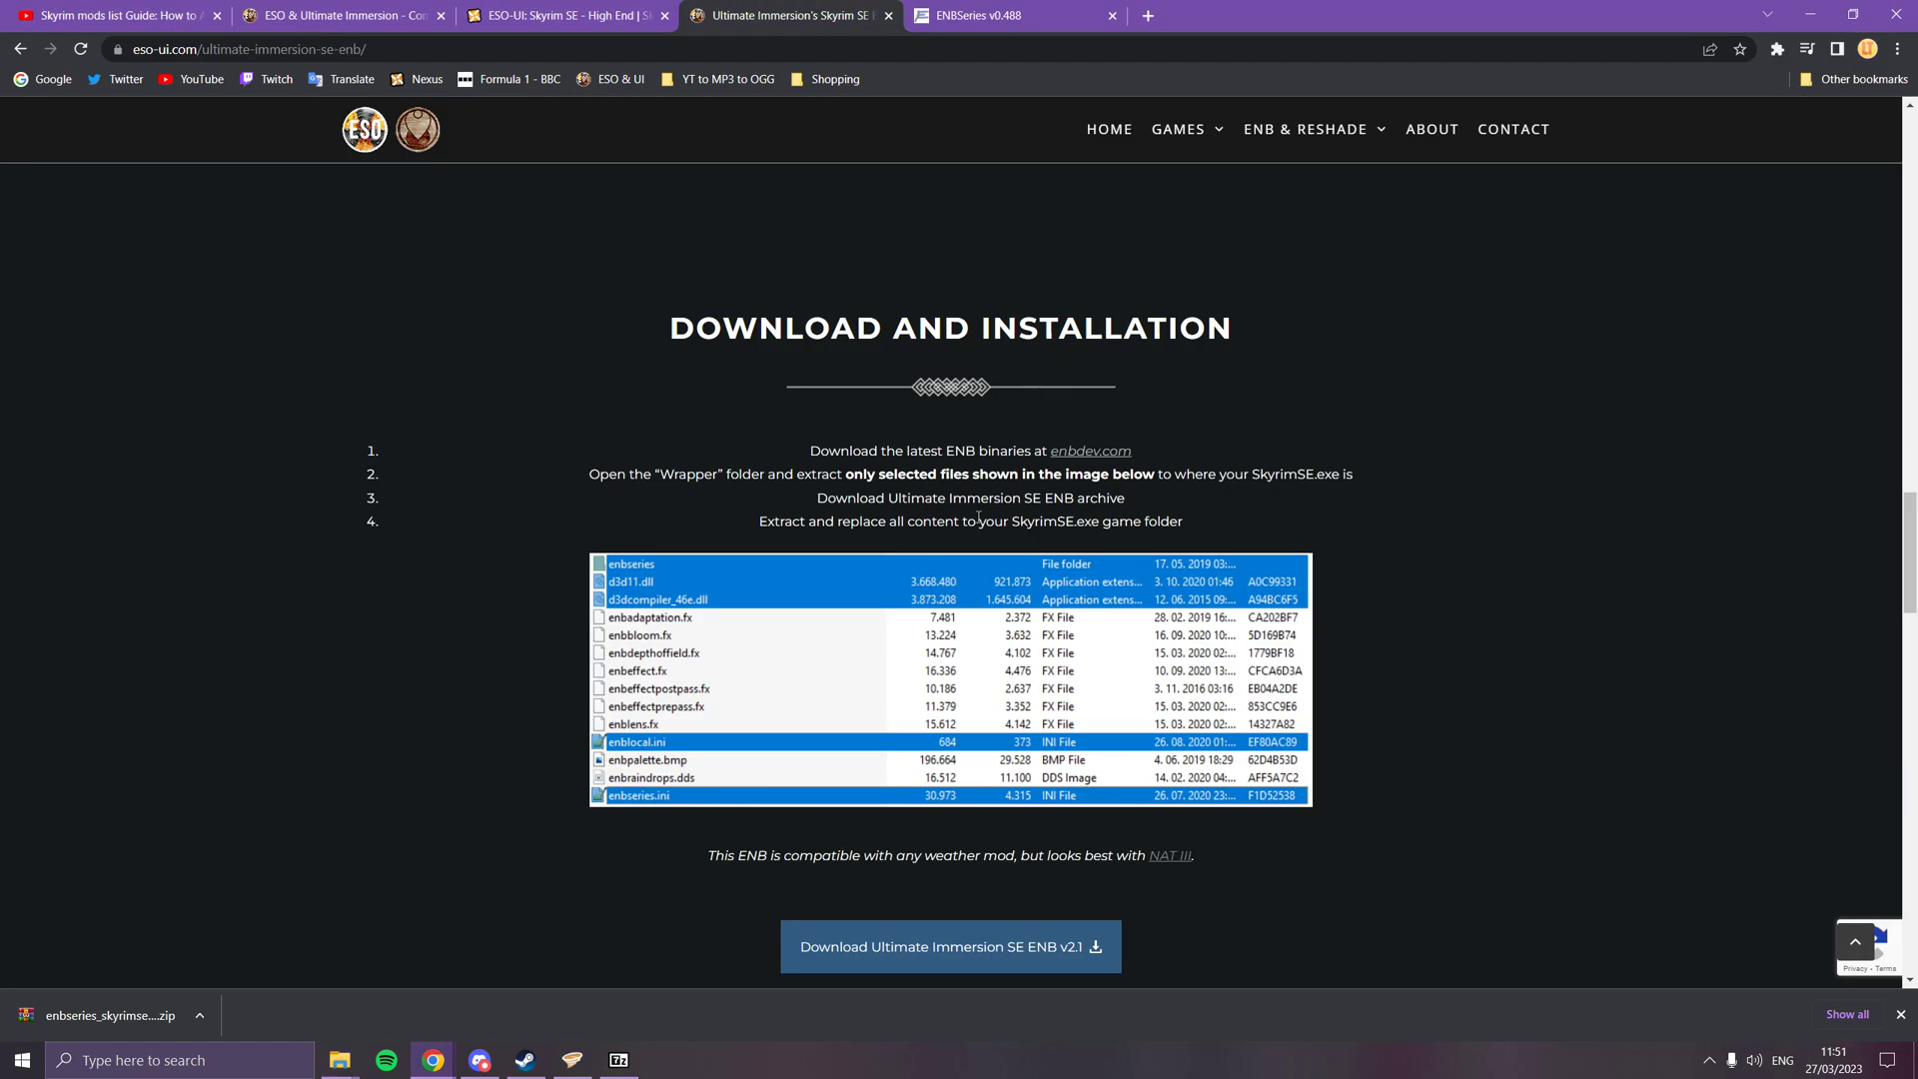
scroll(978, 517, down, 5)
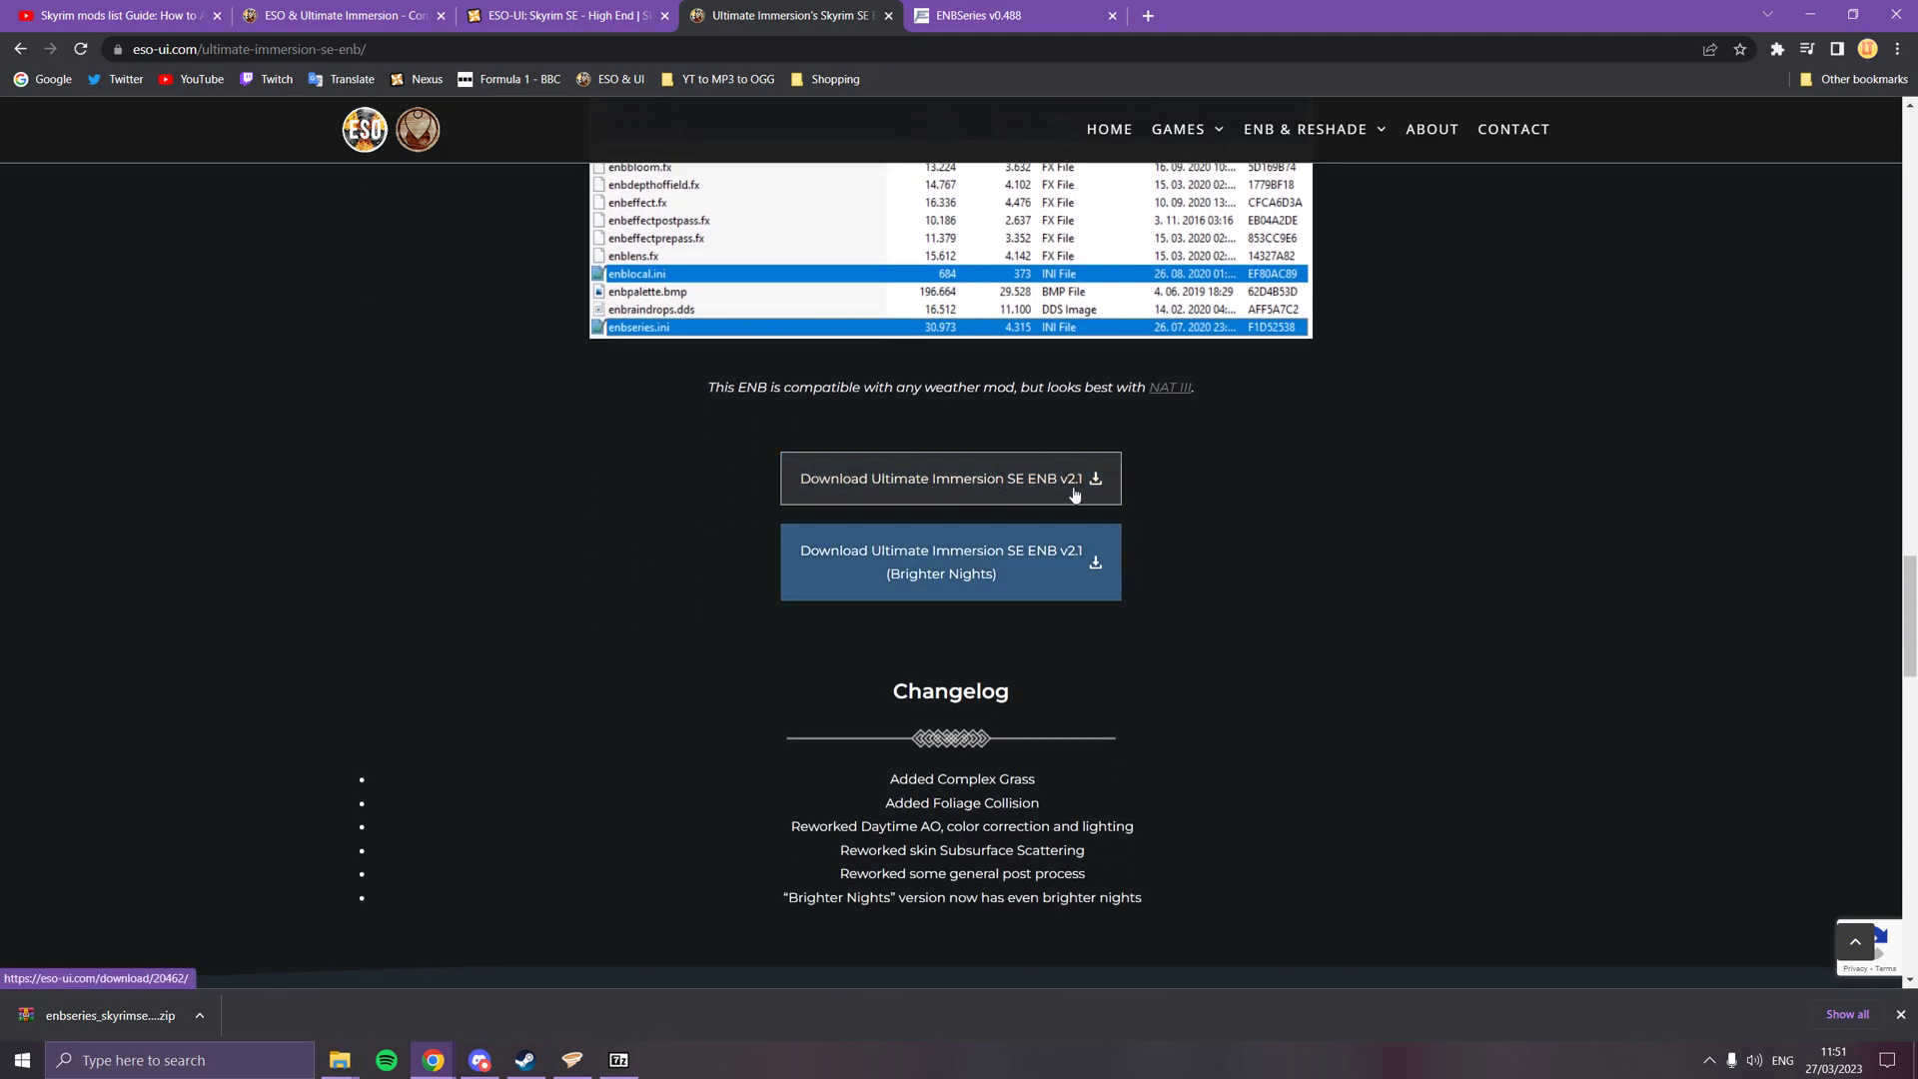
click(997, 487)
click(199, 1015)
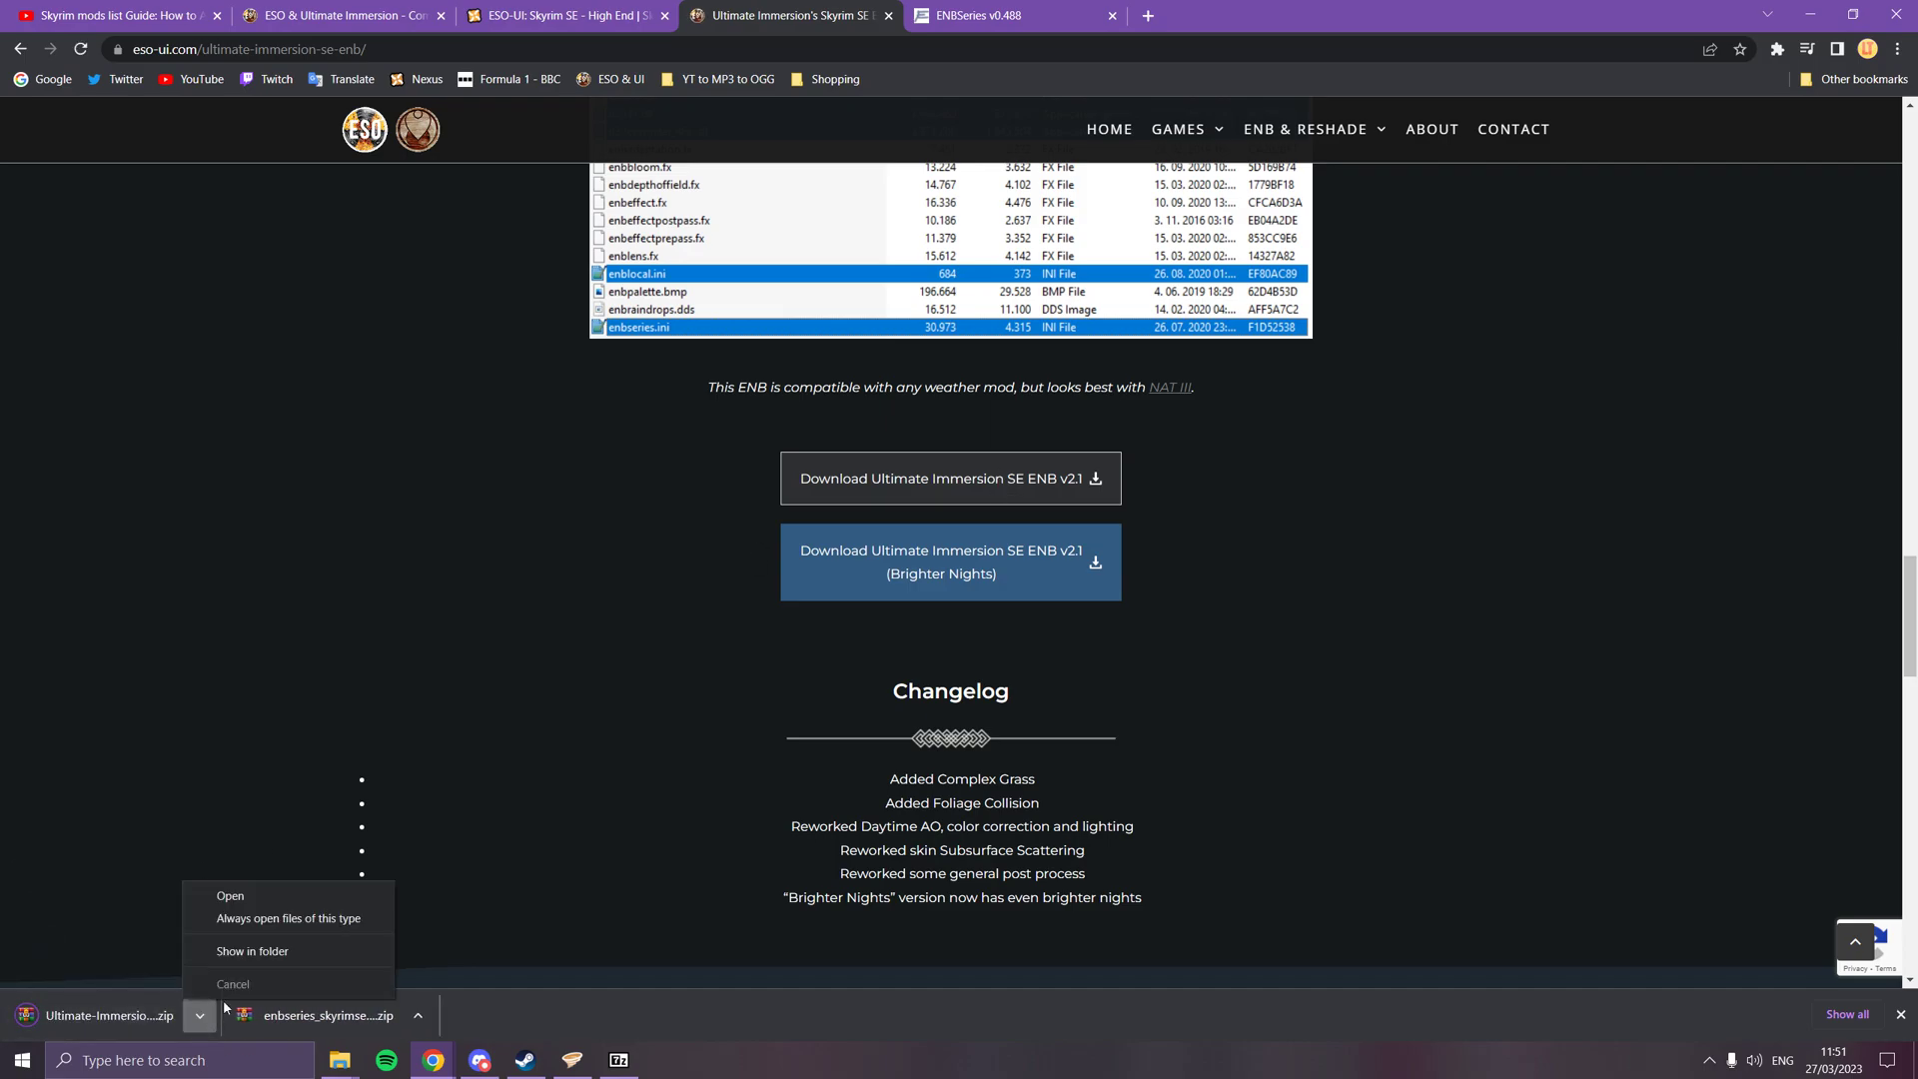
click(252, 952)
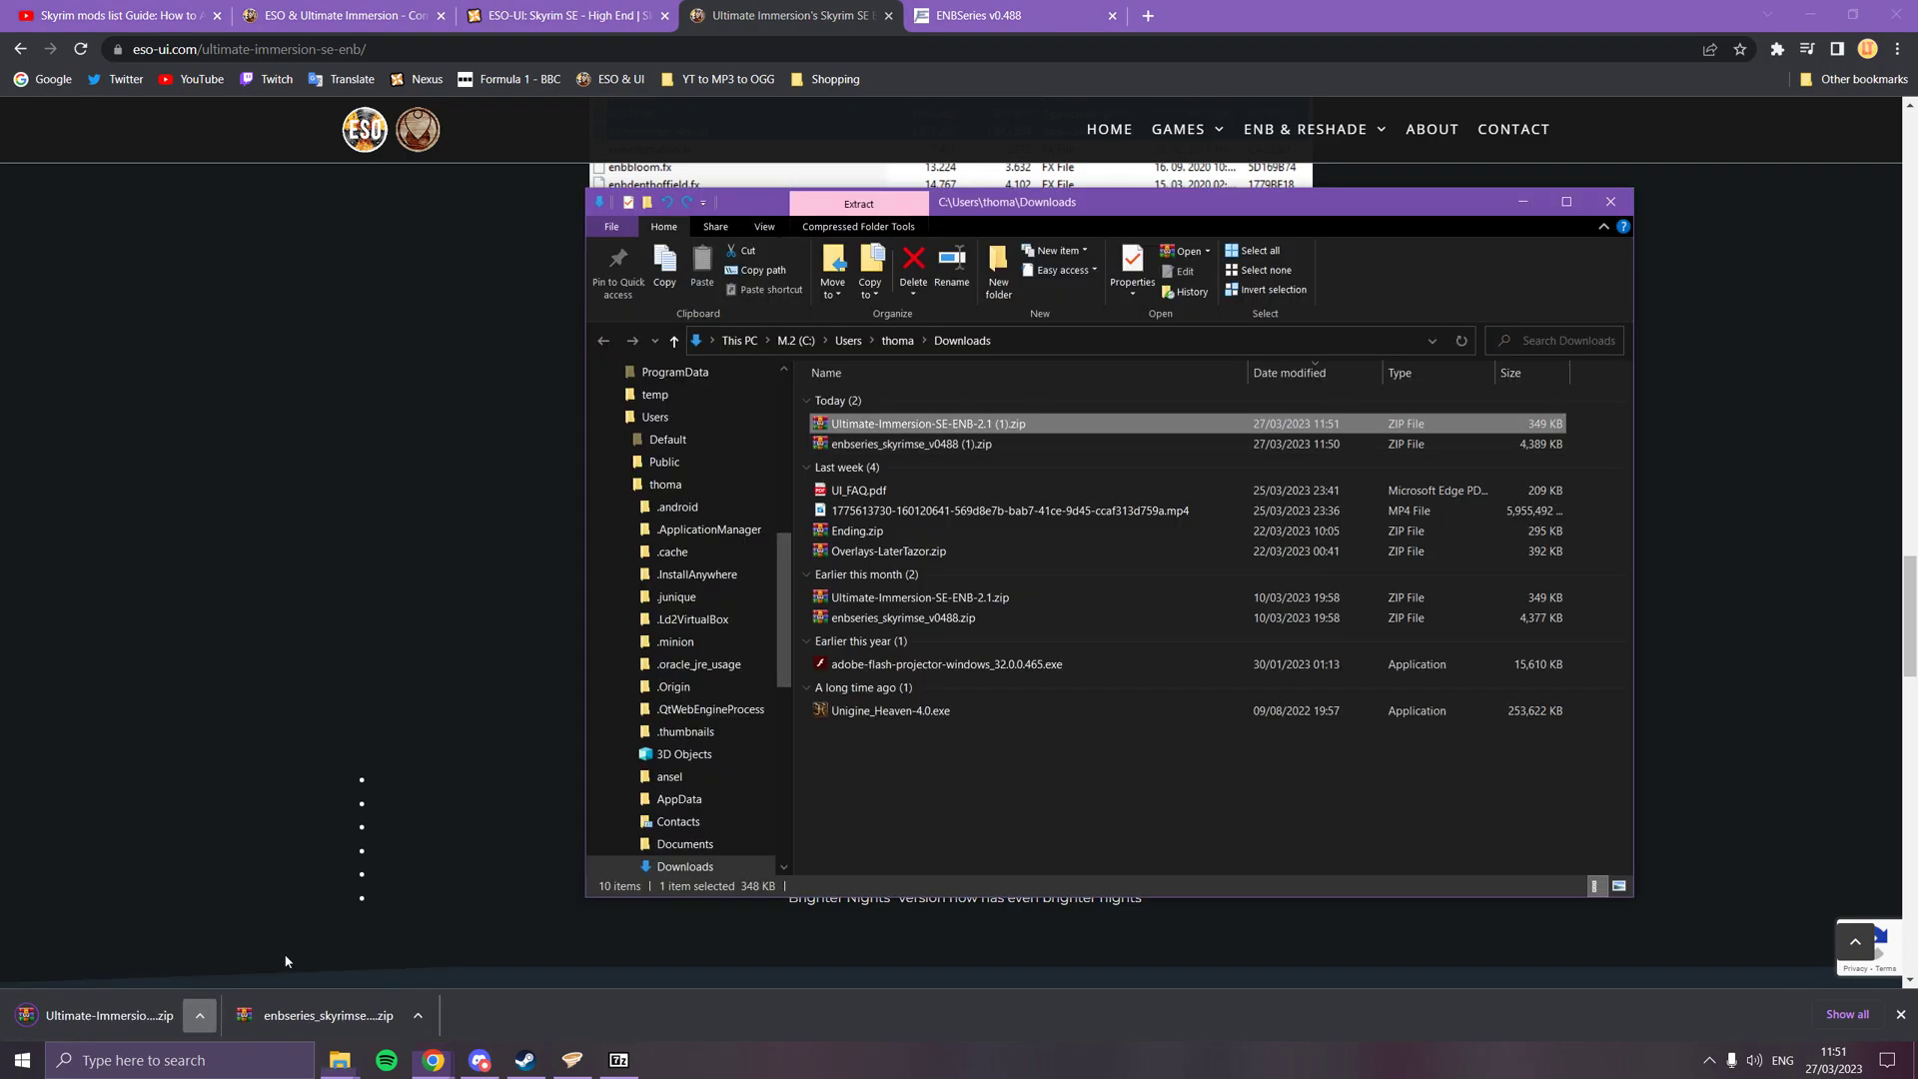
- Open Ultimate-Immersion-SE-ENB-2.1 (1).zip with 7-Zip and select enbseries, enblocal.ini and enbseries.ini
right_click(1073, 427)
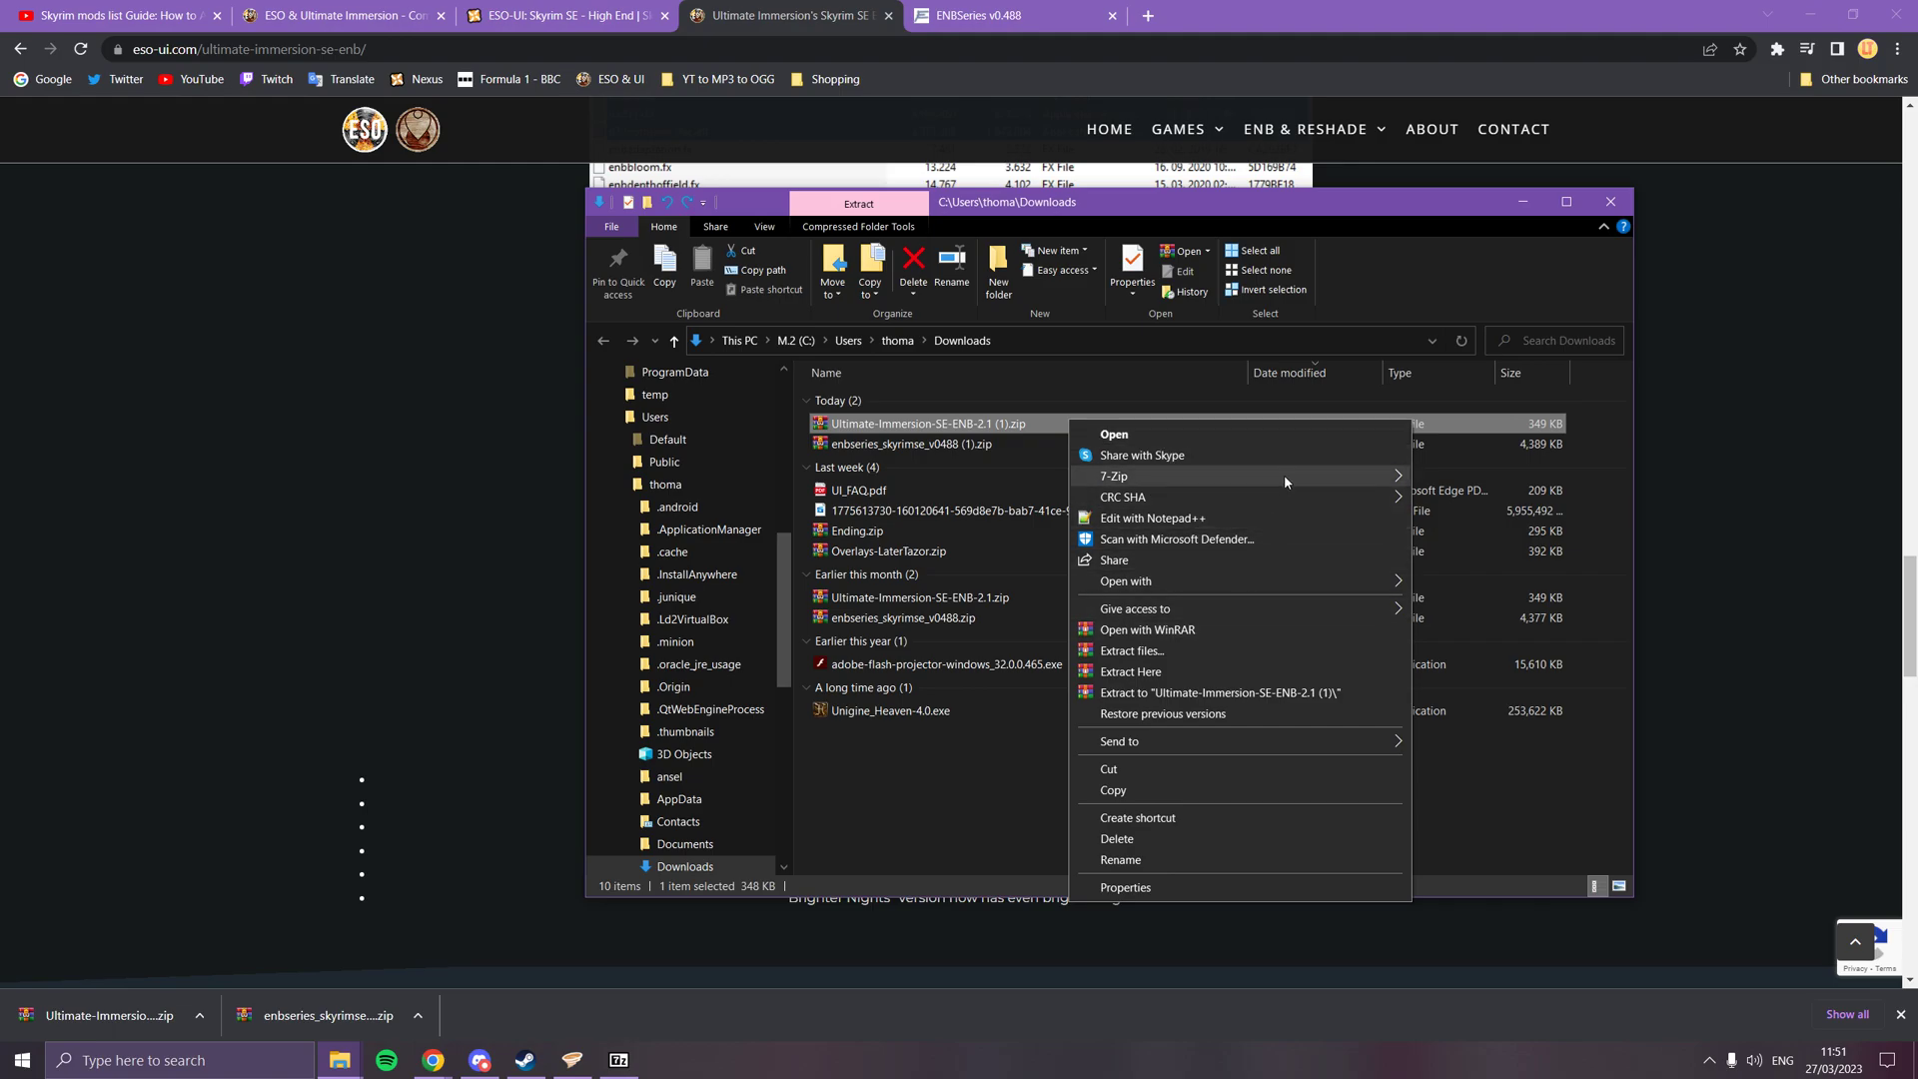
mouse_move(1284, 476)
click(1469, 479)
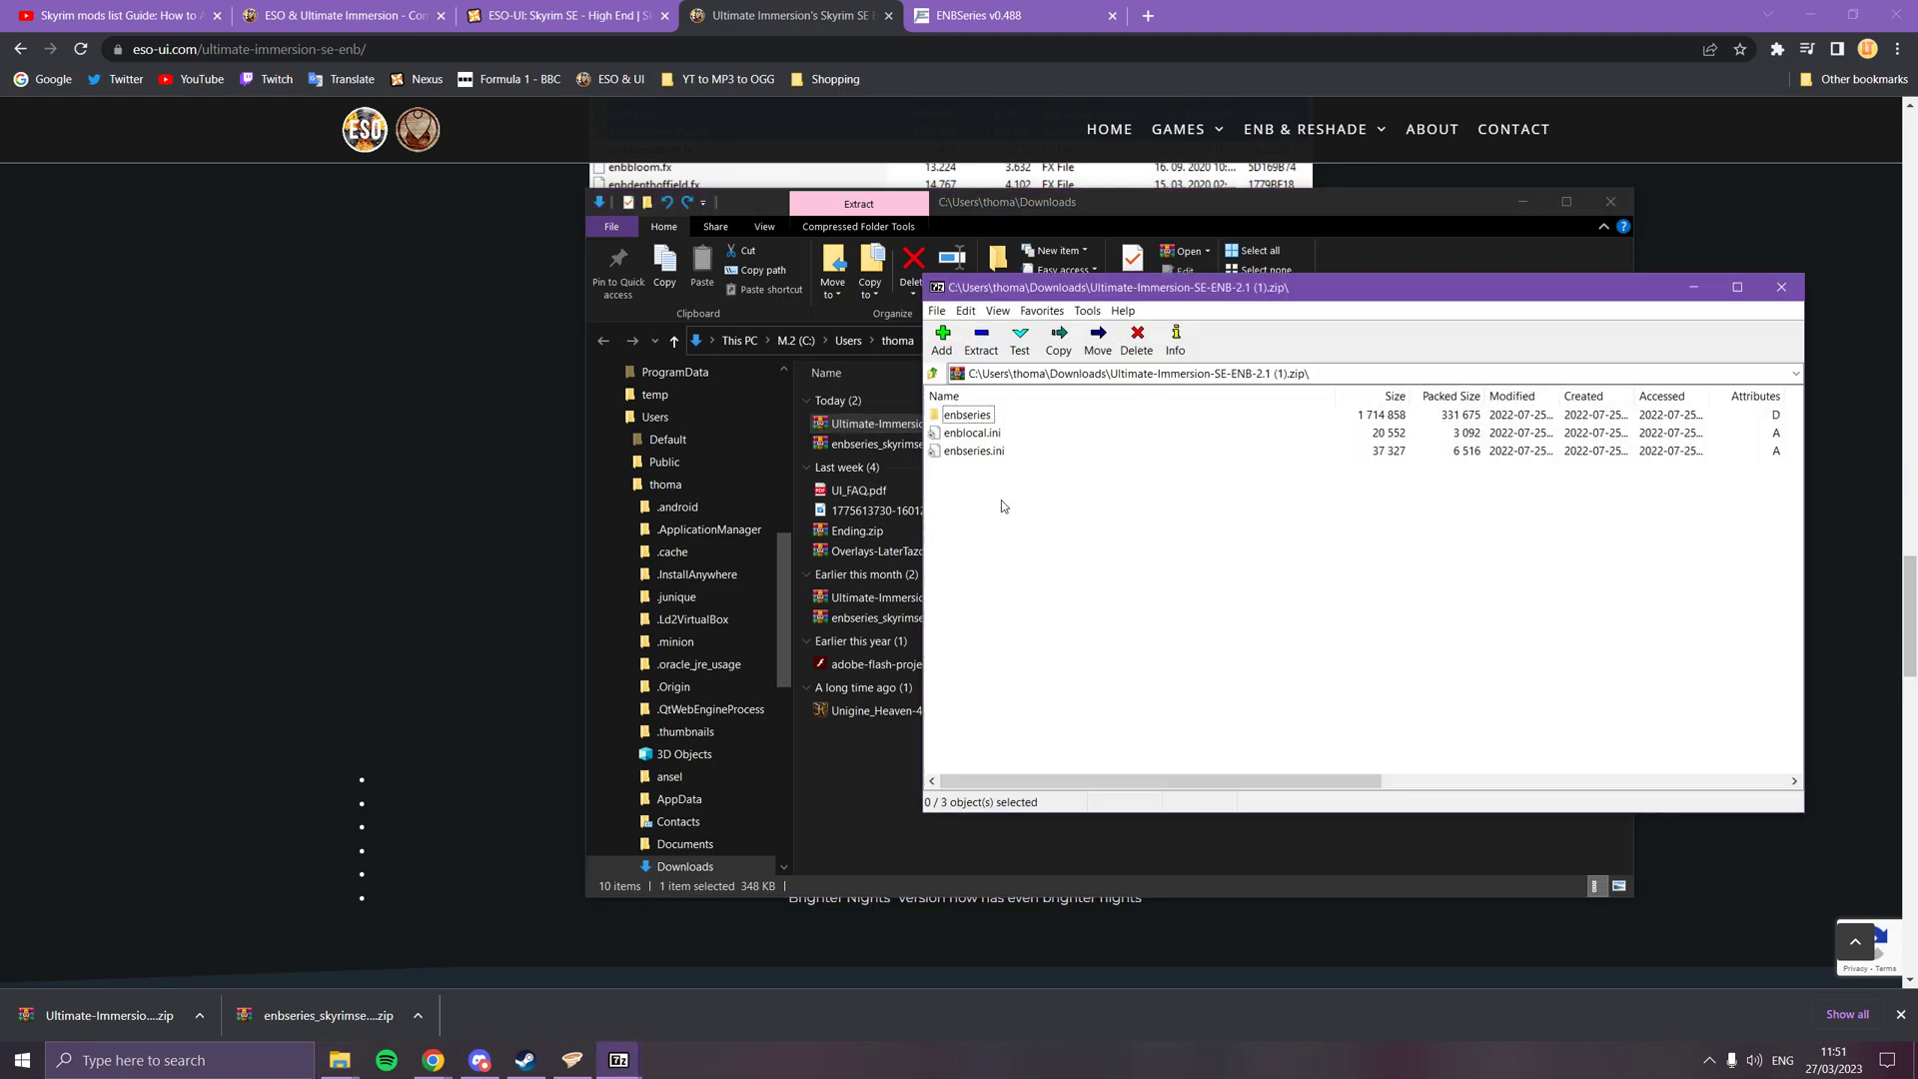
shift+click(974, 451)
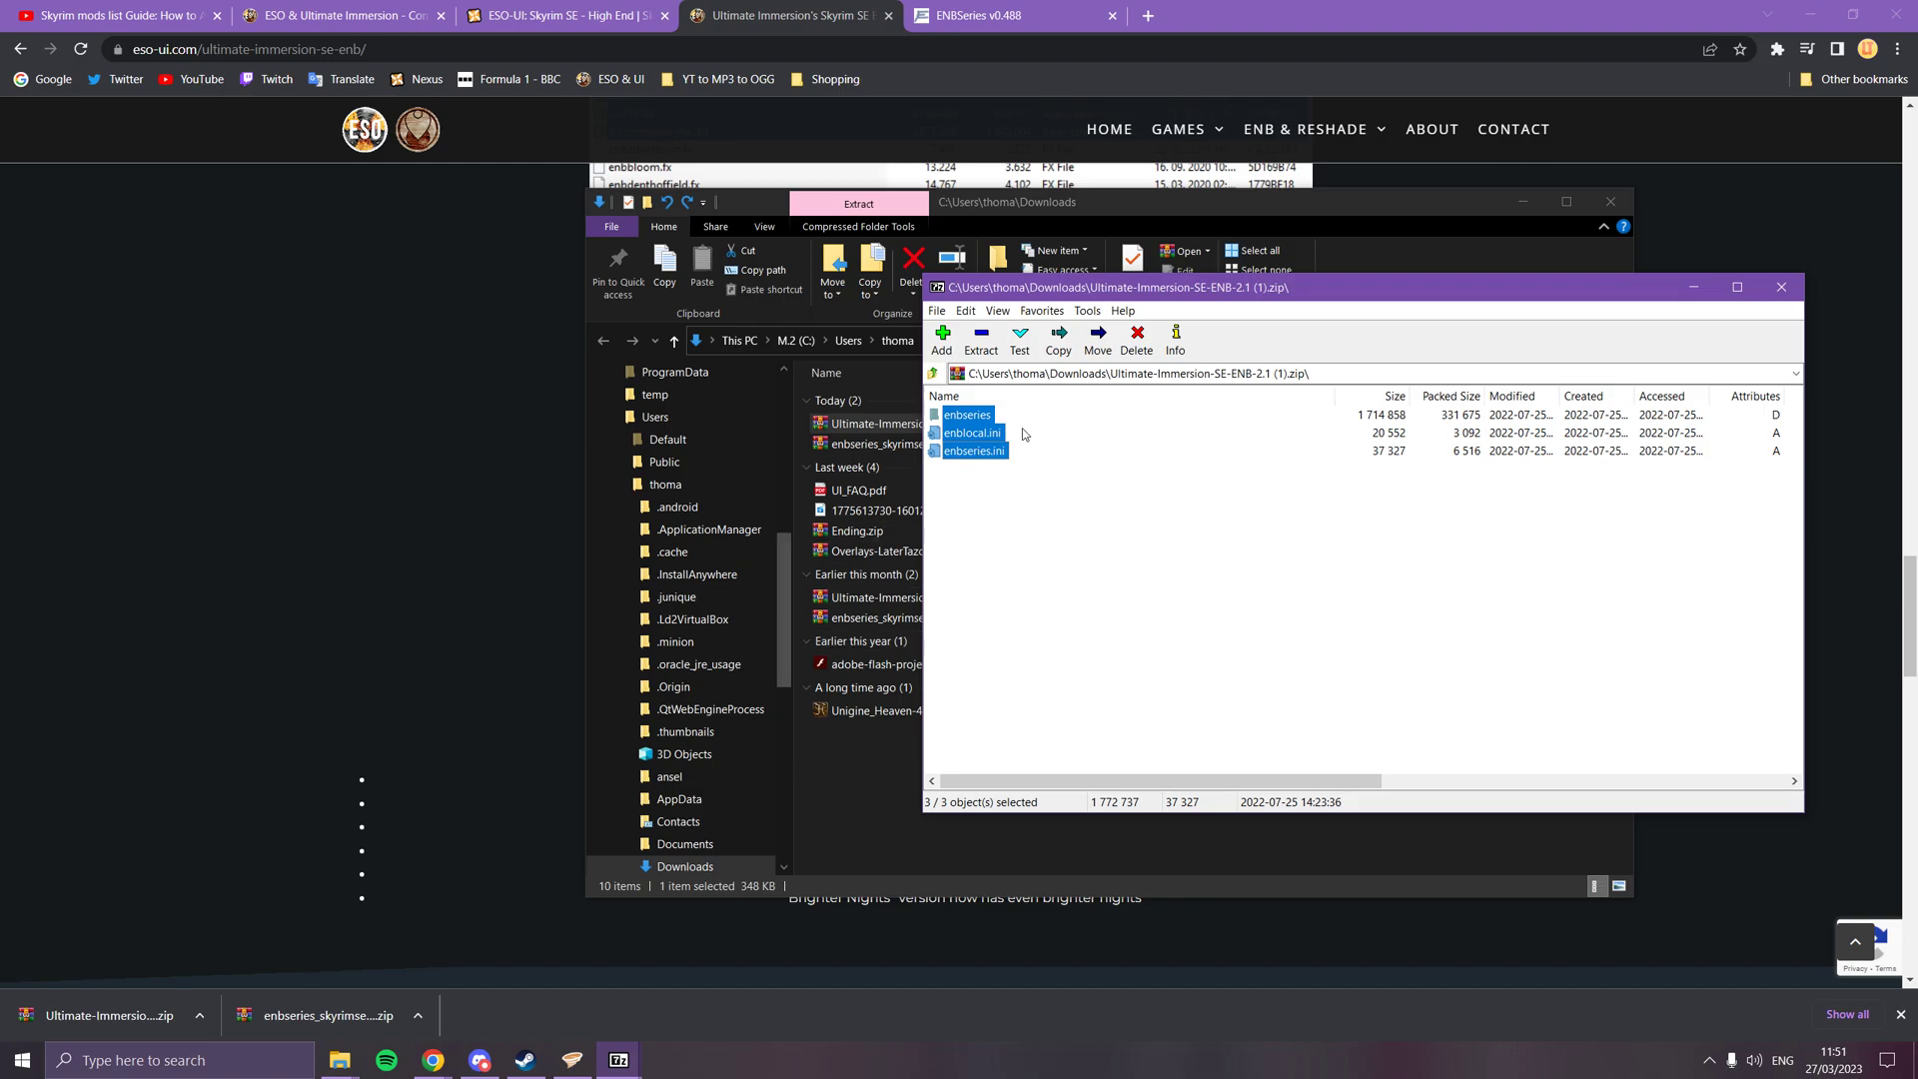
- Bring up the Skyrim Special Edition folder, move its window beside the Ultimate Immersion archive, and bring the archive to the front
mouse_move(339, 1059)
click(255, 974)
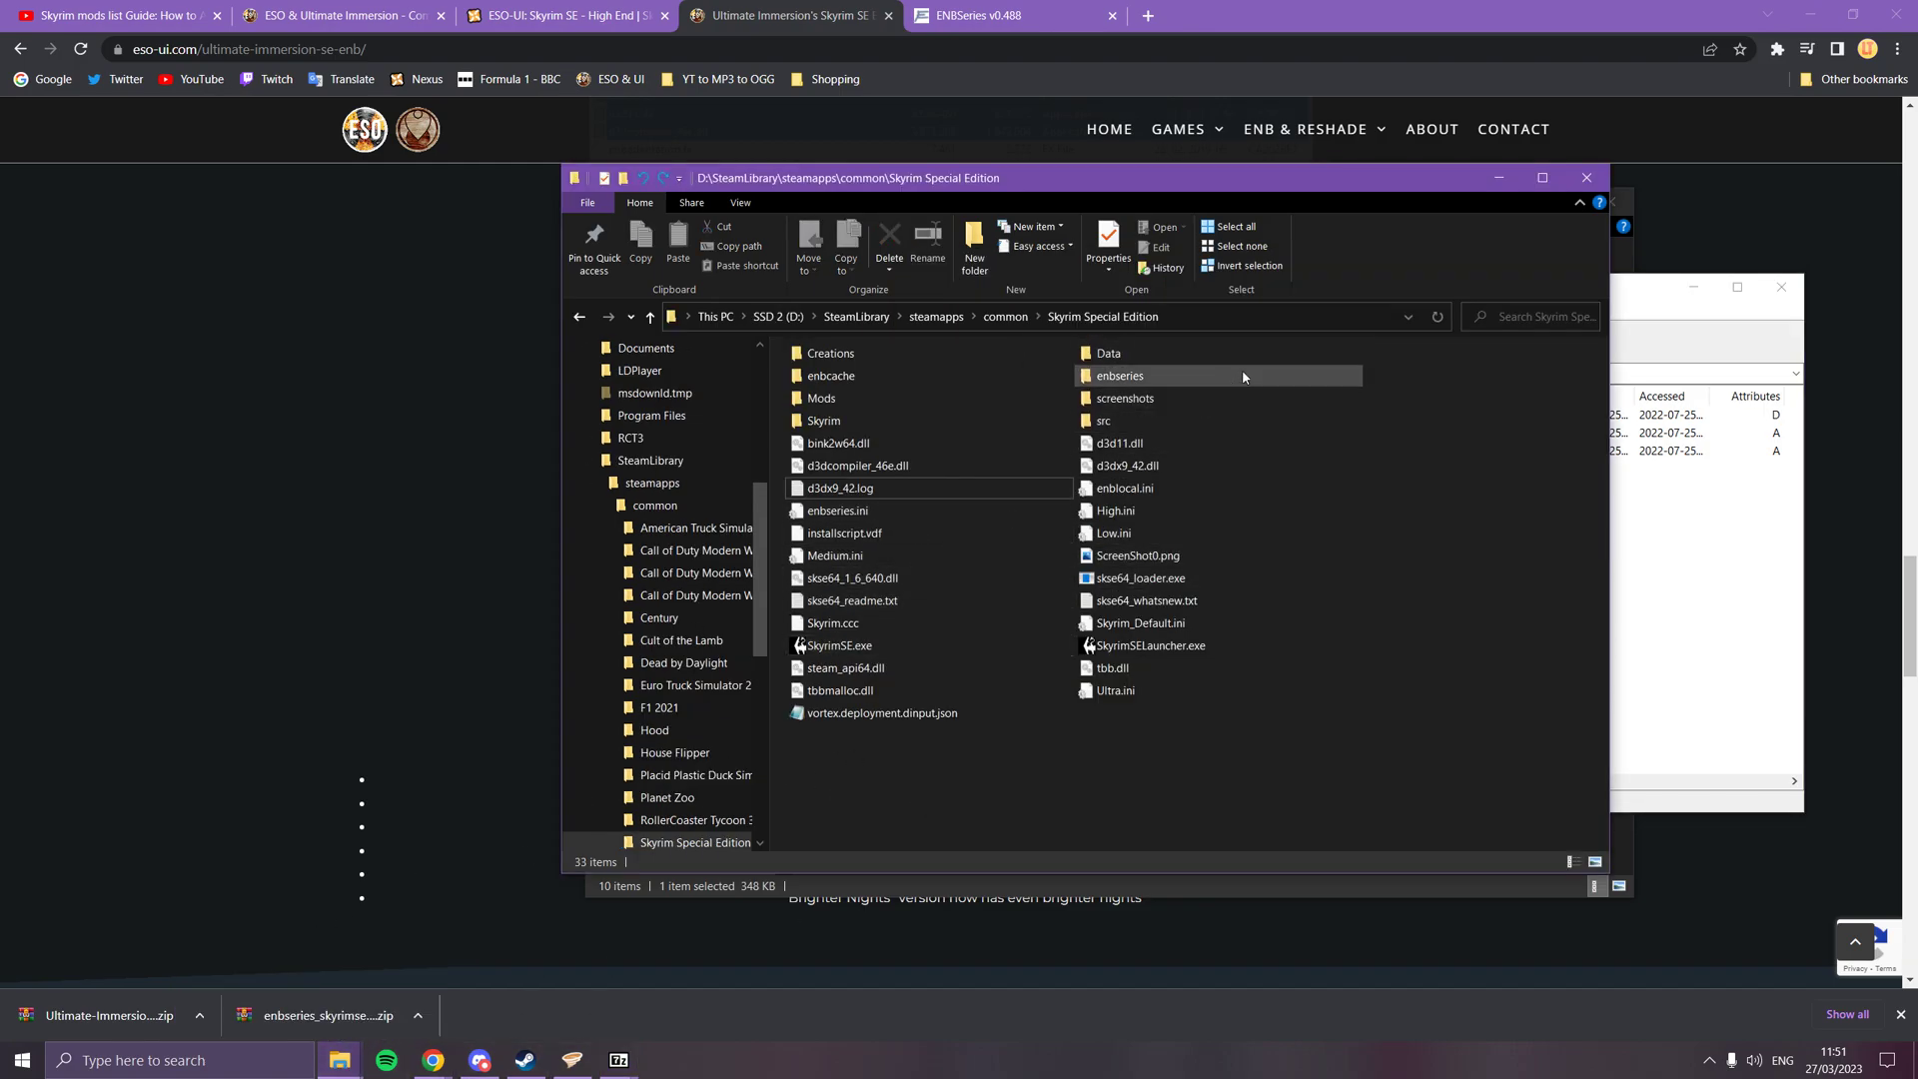
drag(1330, 185, 1091, 222)
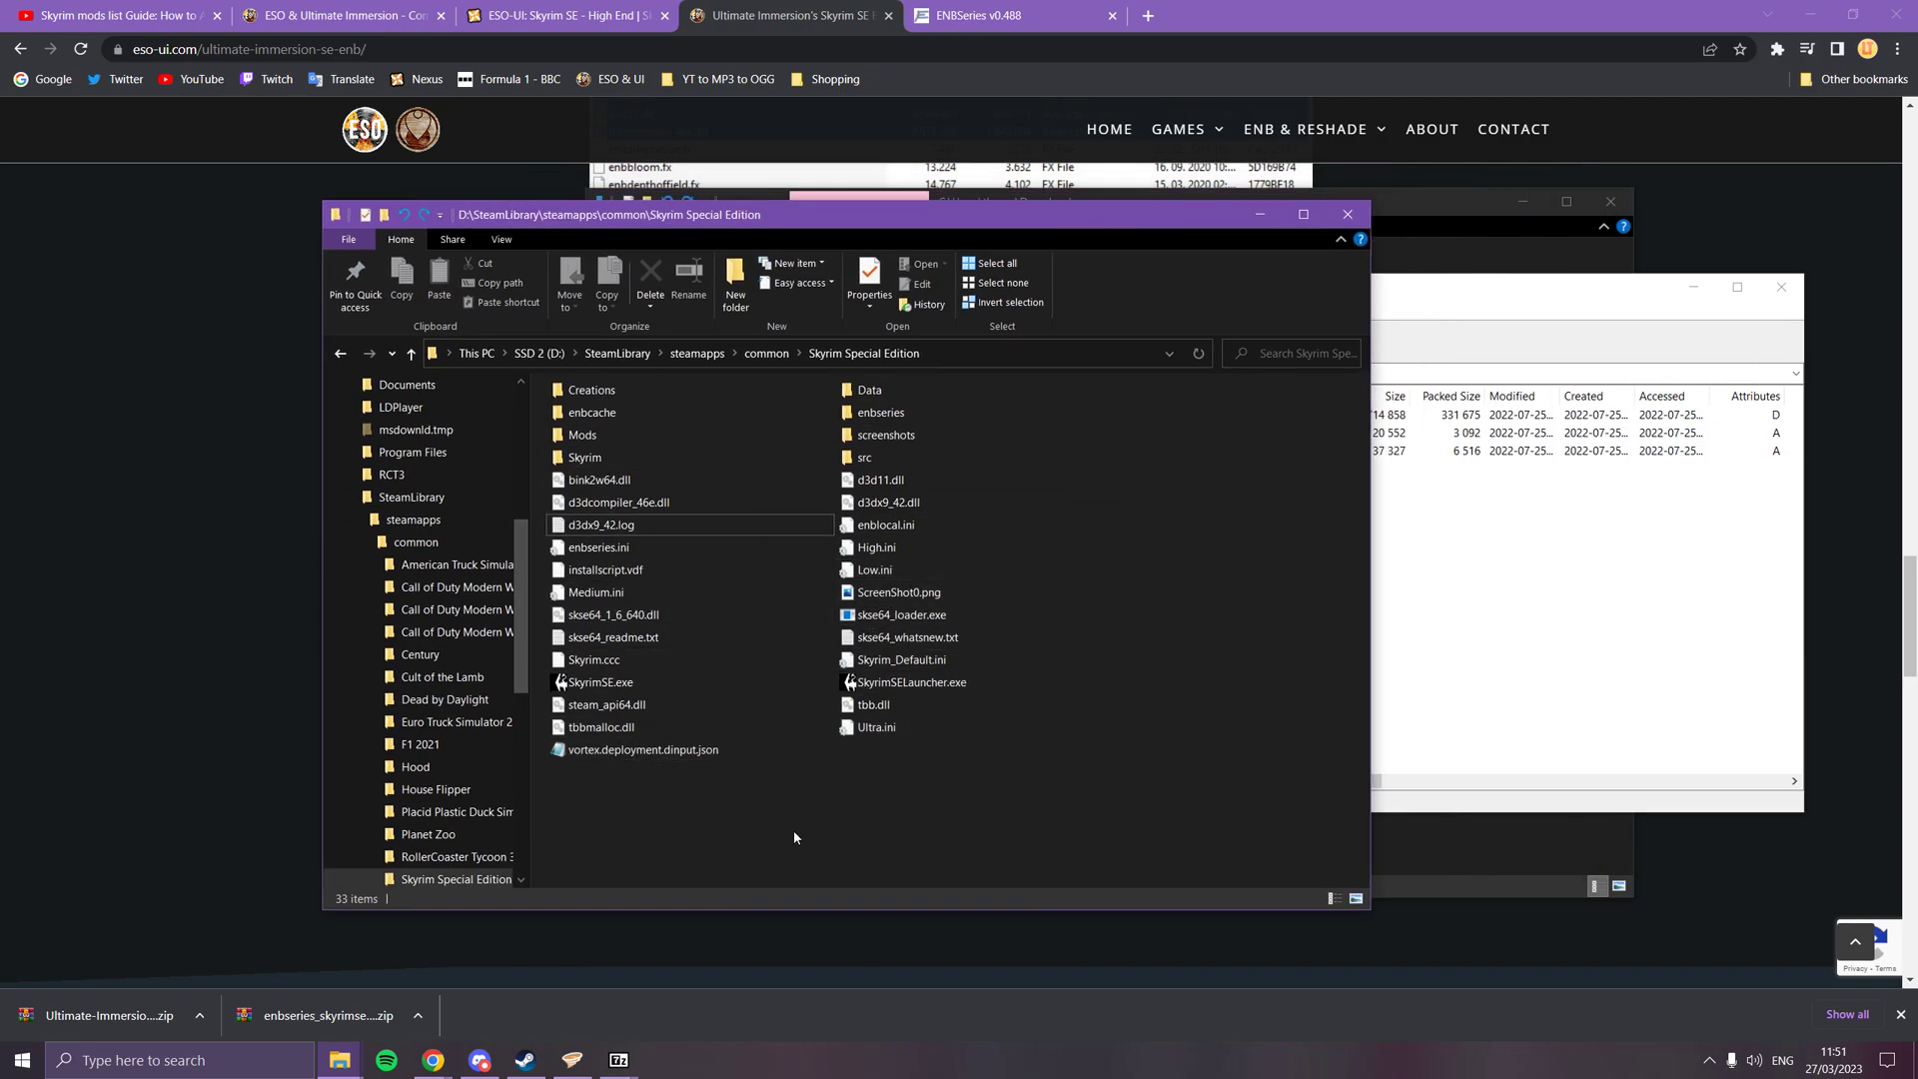
click(1536, 297)
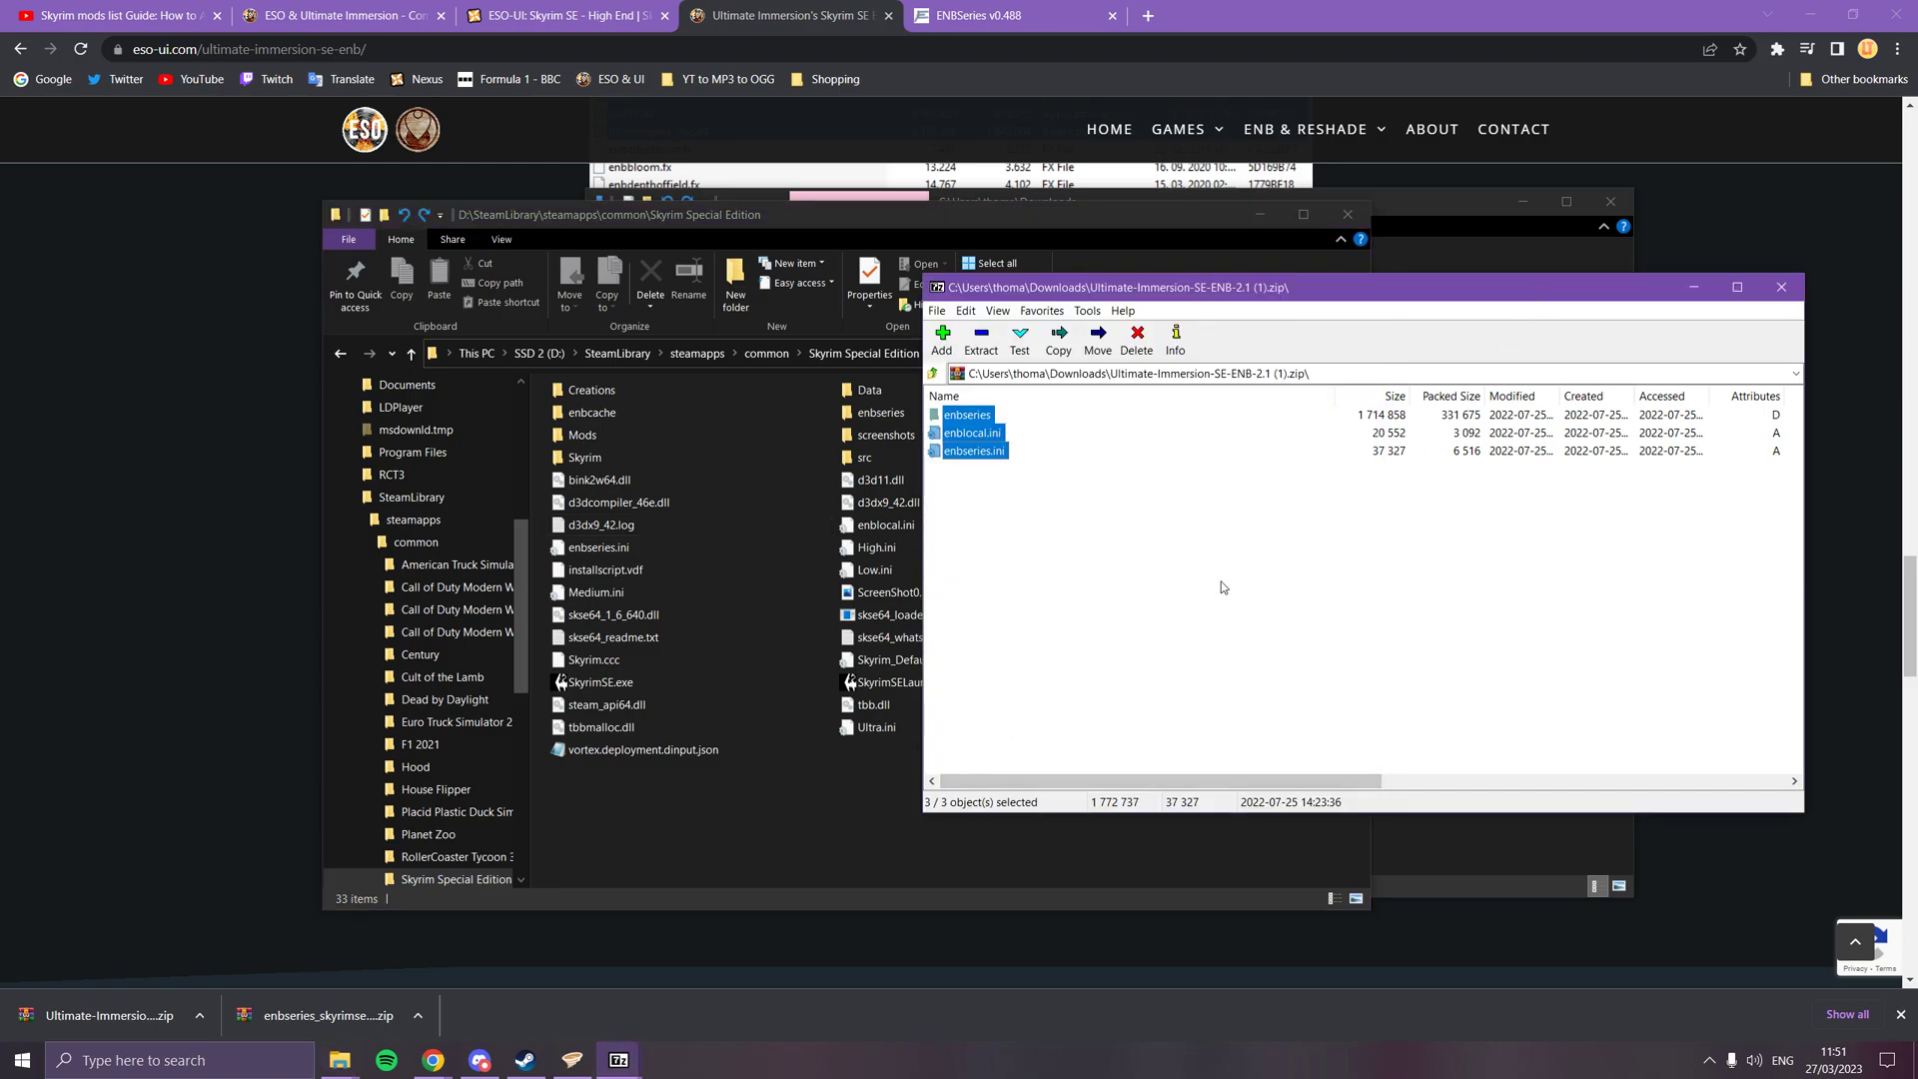
- Close the Ultimate Immersion archive, Skyrim Special Edition and Downloads windows and return to the start of the ENB web page
click(1369, 665)
click(1781, 287)
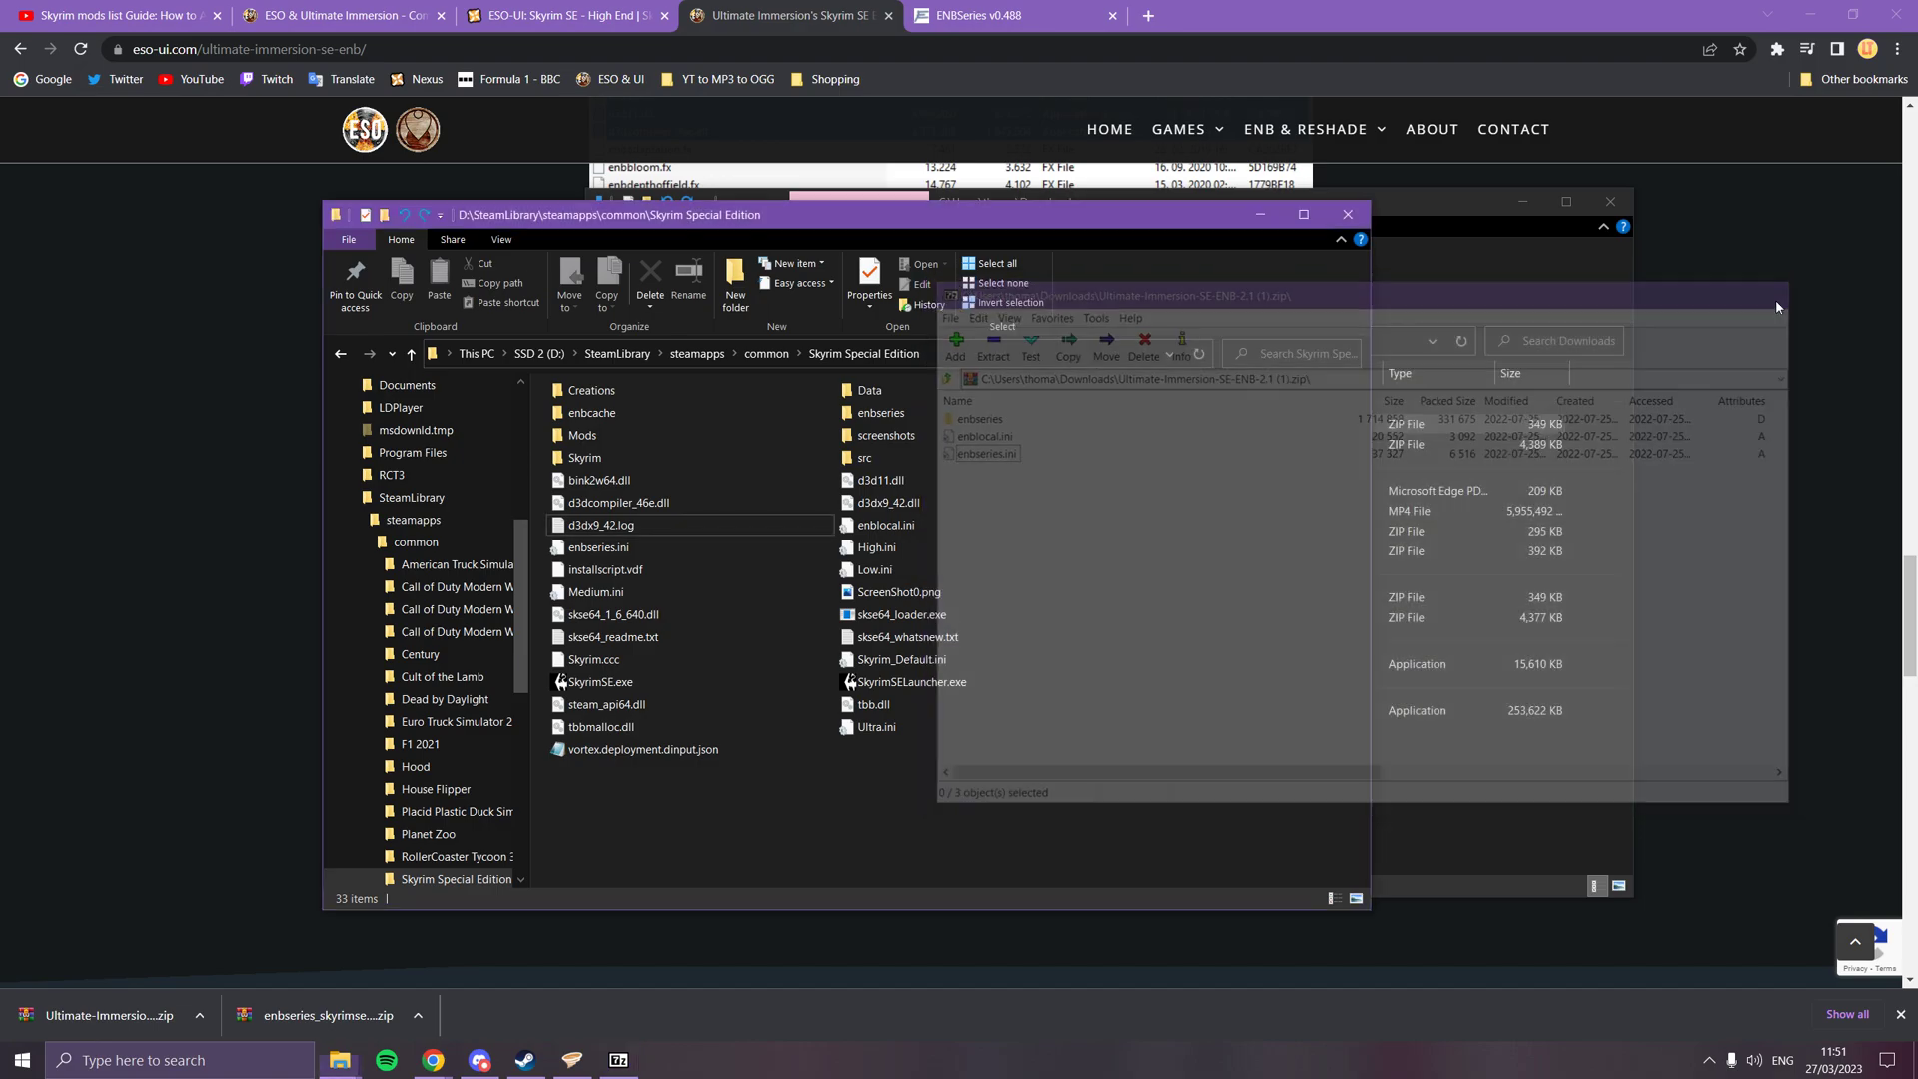
click(1357, 216)
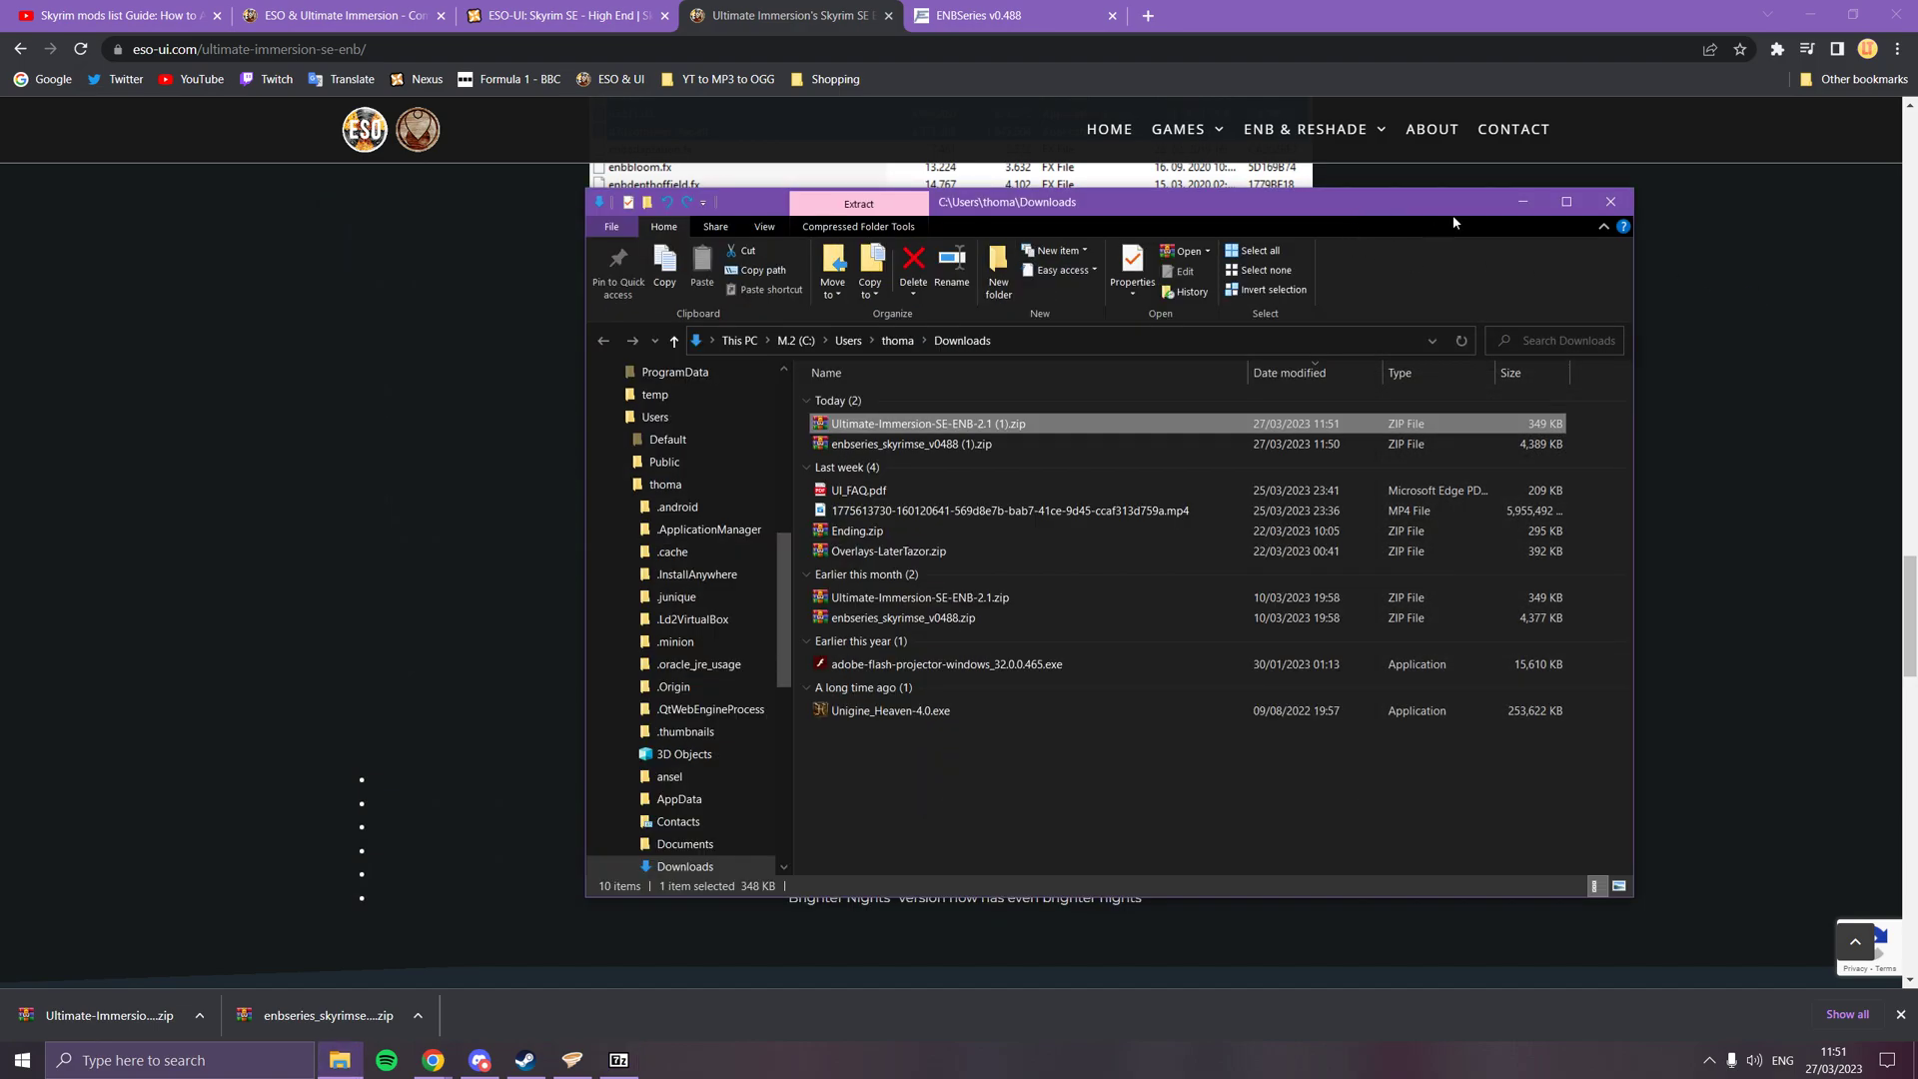
click(1611, 201)
scroll(1315, 682, up, 20)
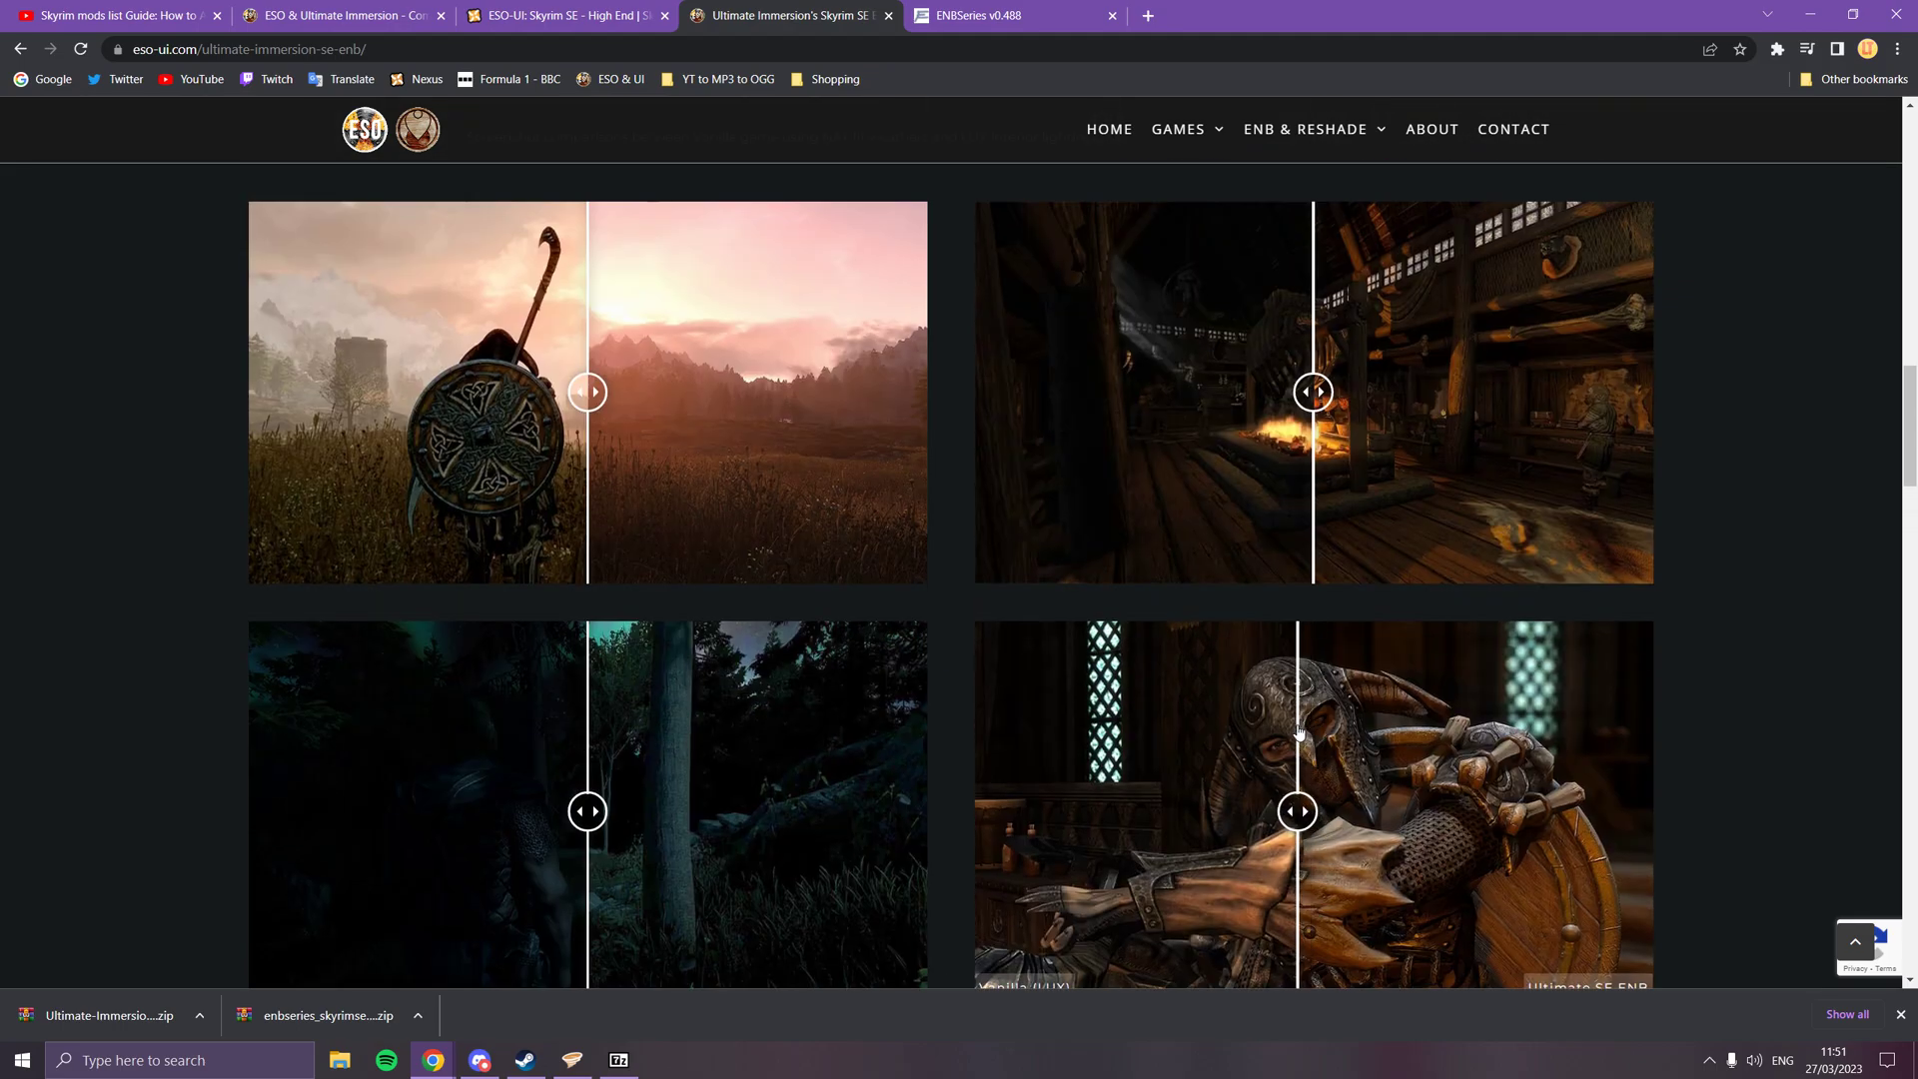
scroll(727, 579, up, 6)
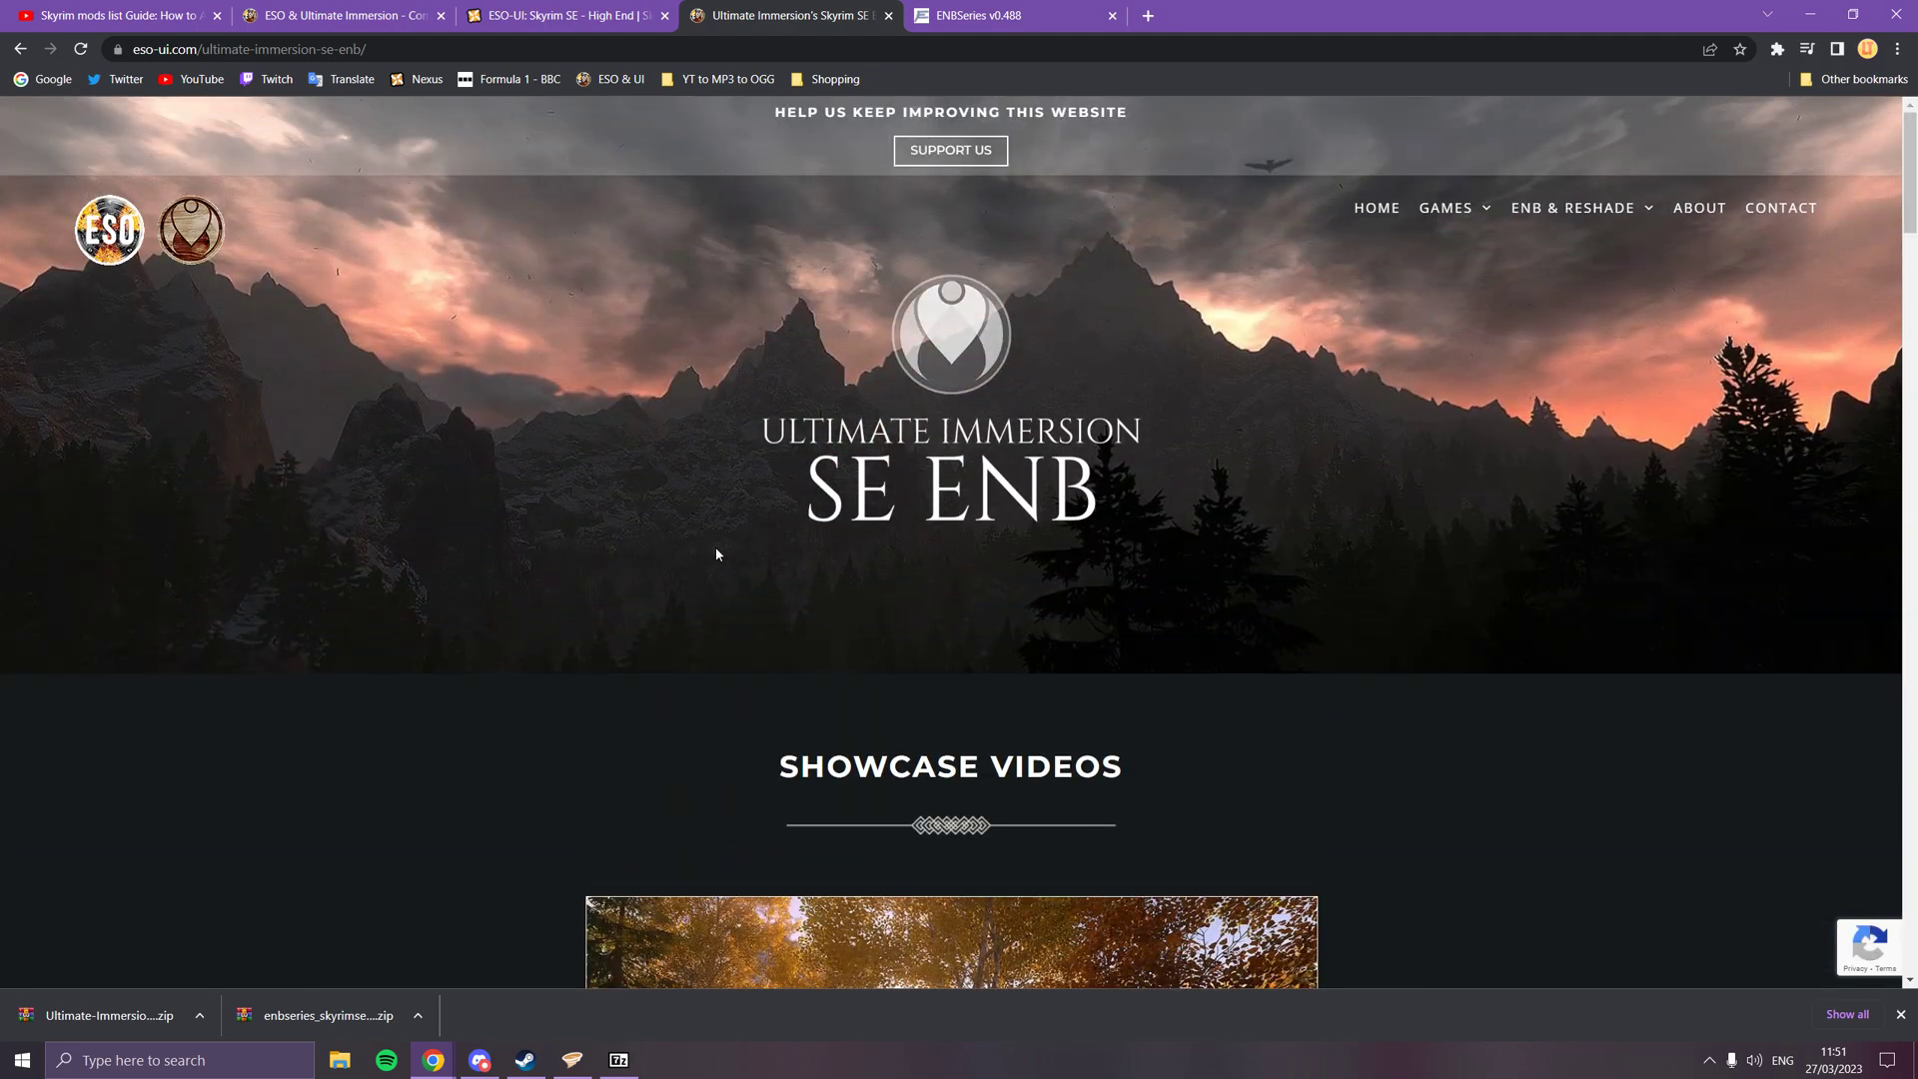